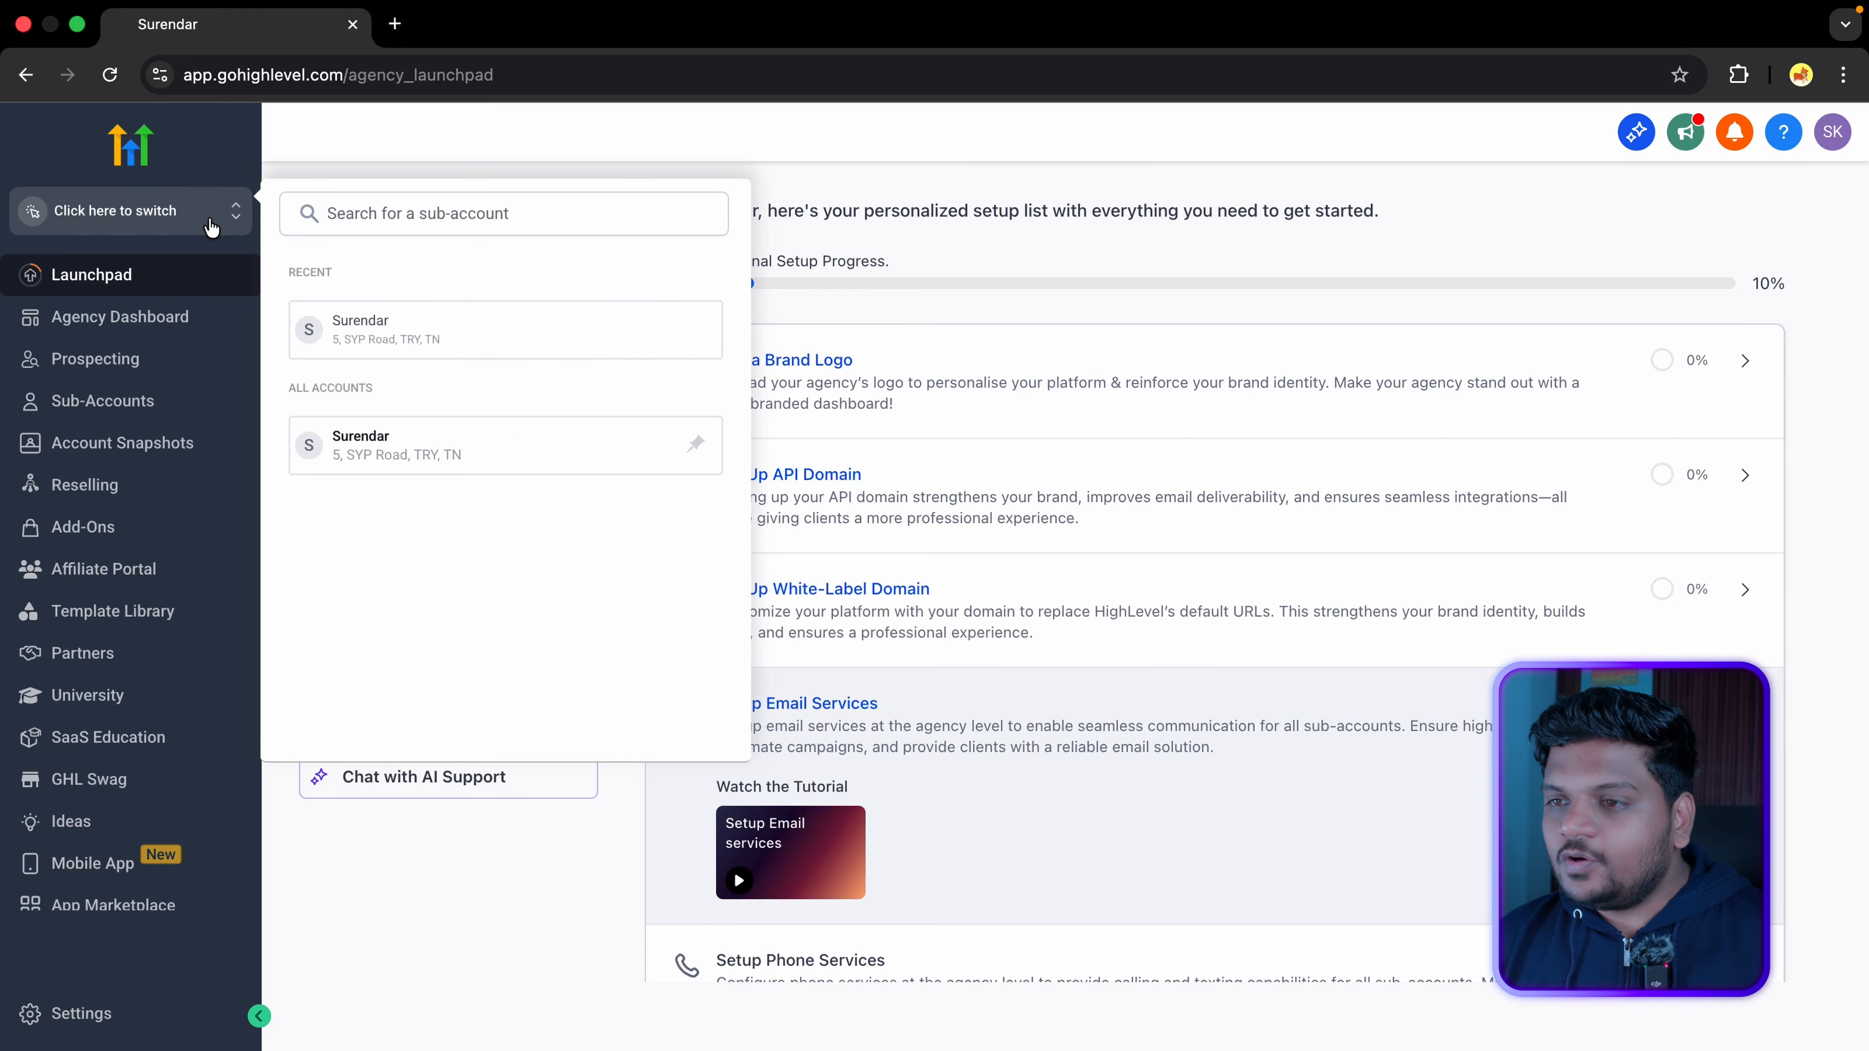
# Step: In the sub-account, go to Settings > My Staff and start adding a new user
pyautogui.click(492, 455)
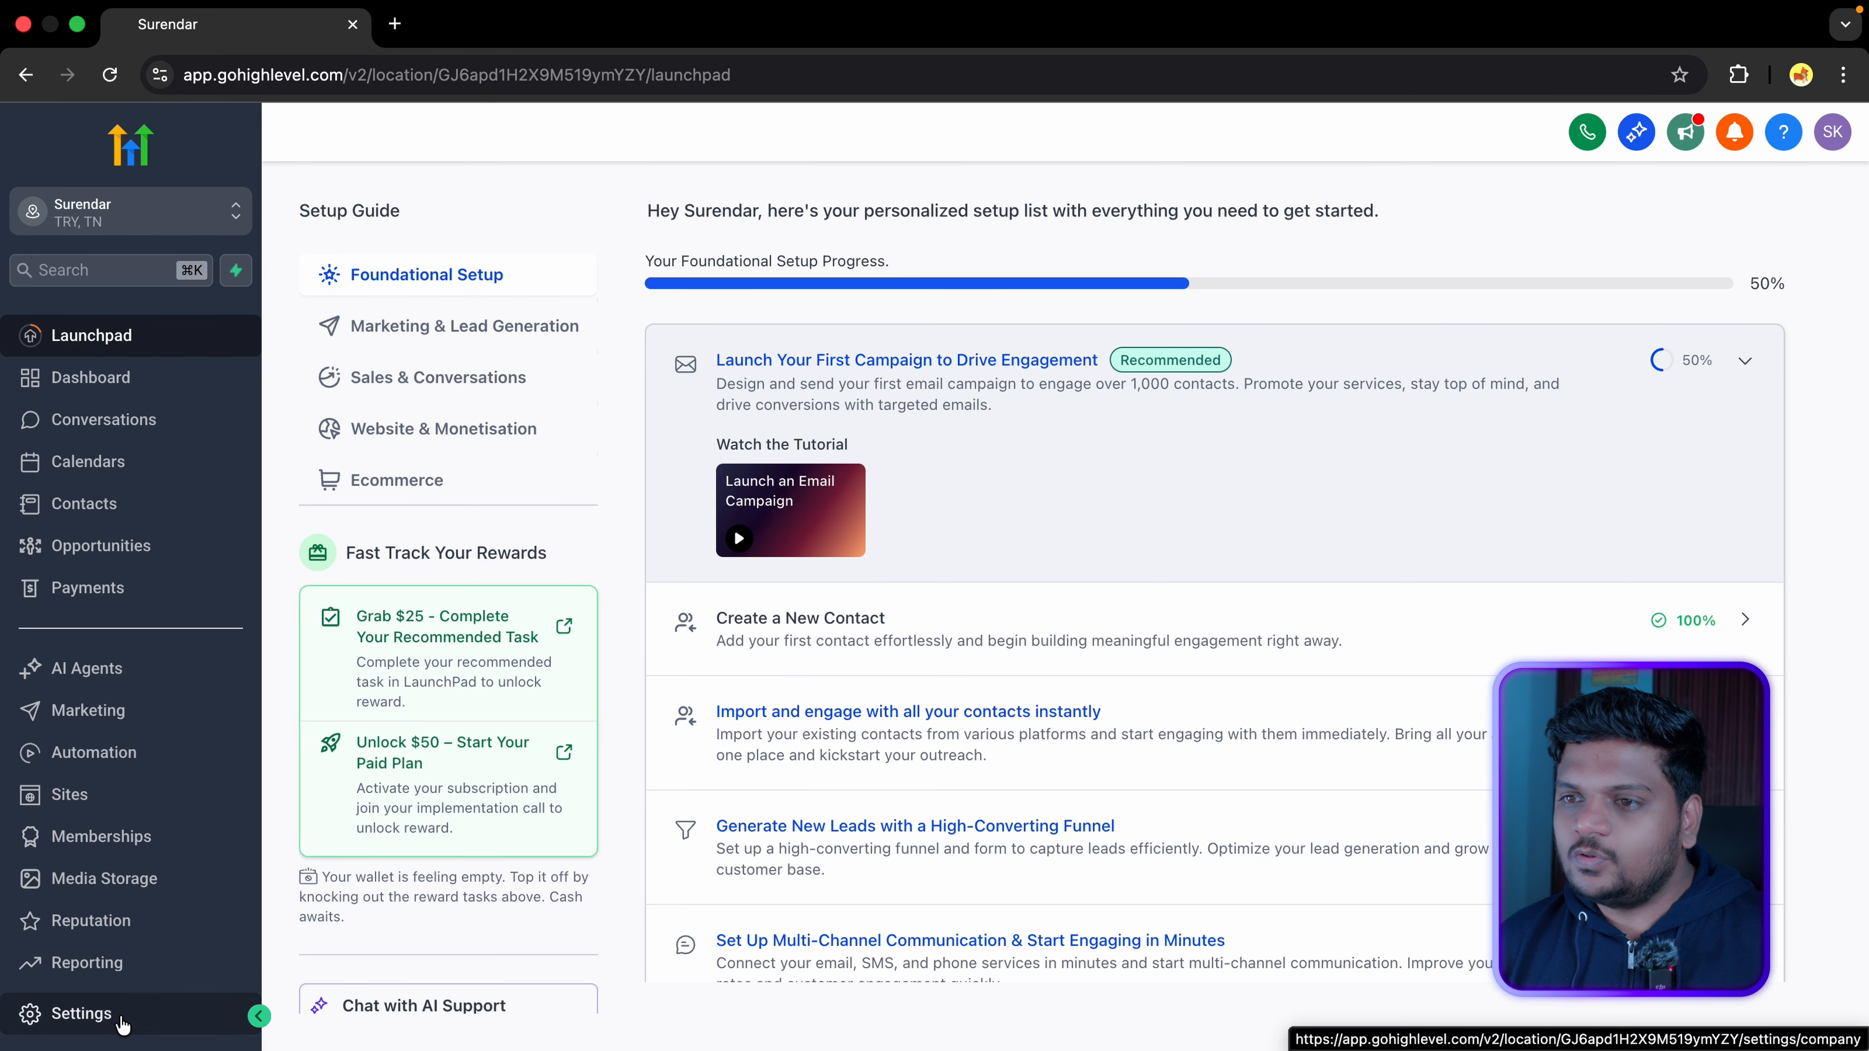
pyautogui.click(122, 1024)
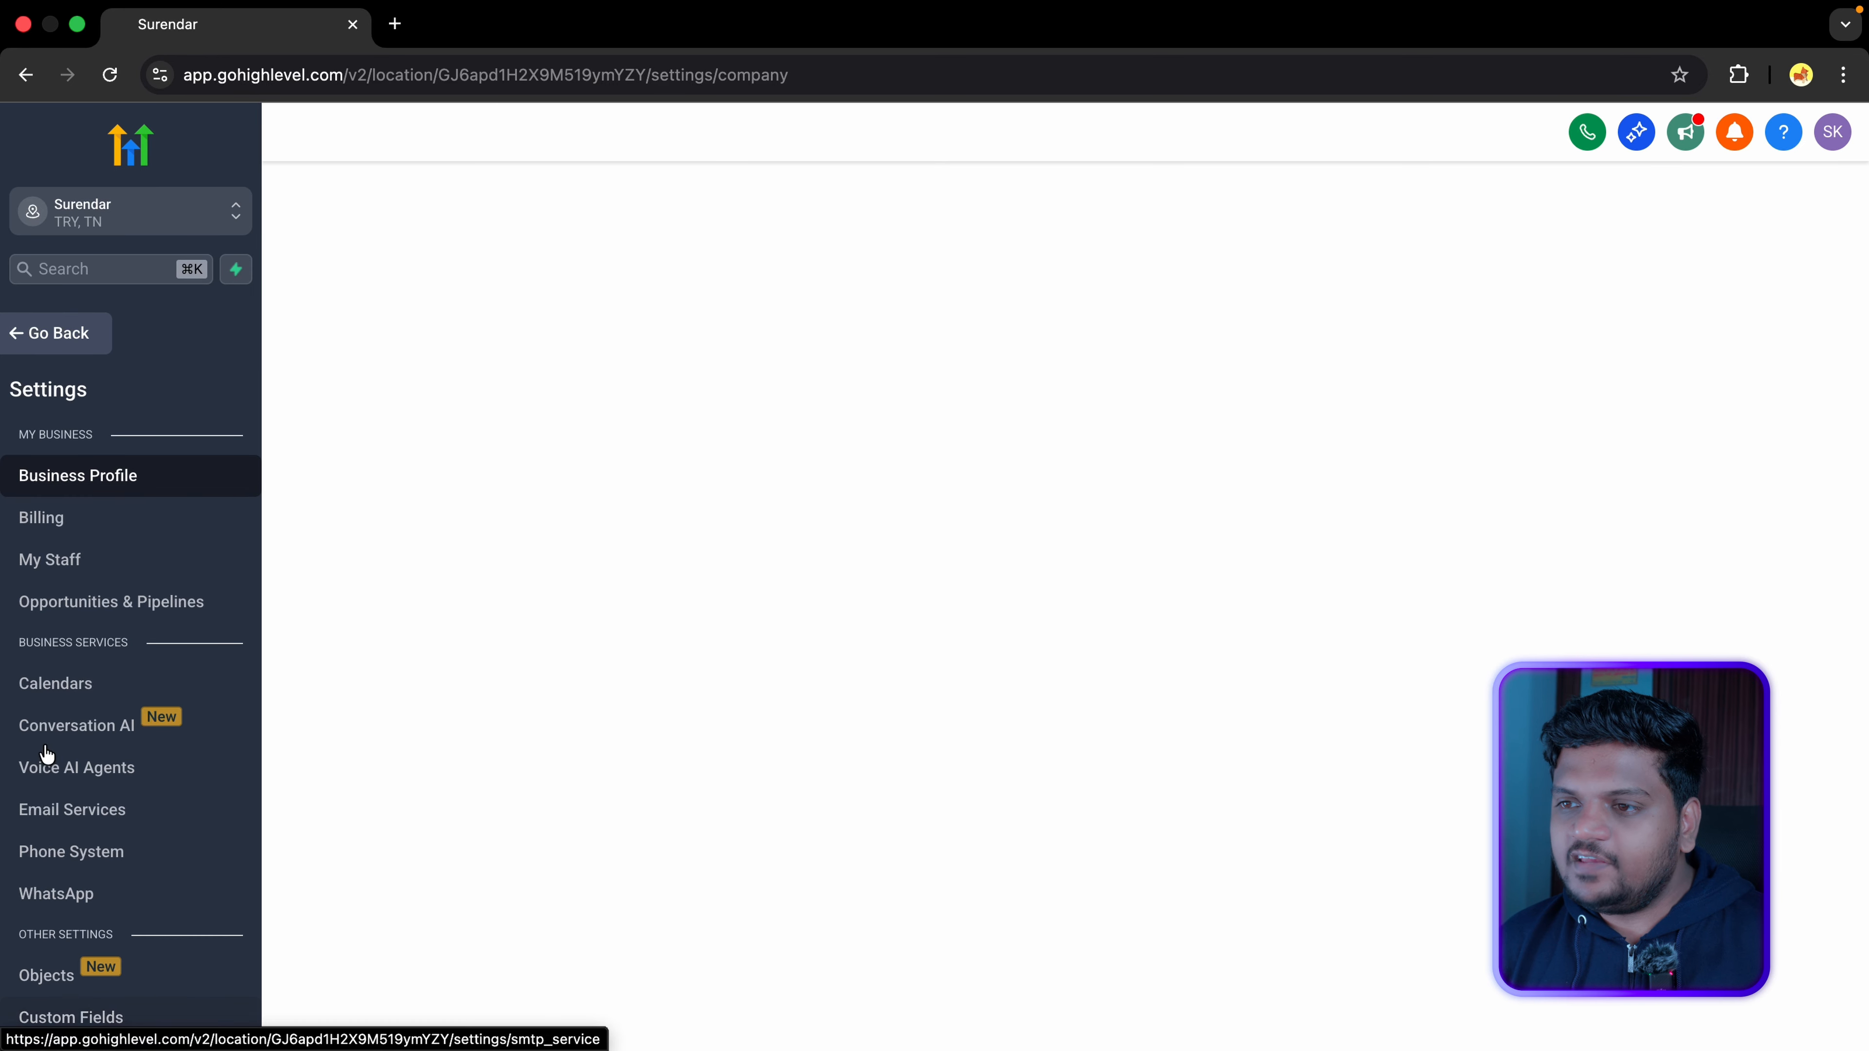
pyautogui.click(139, 562)
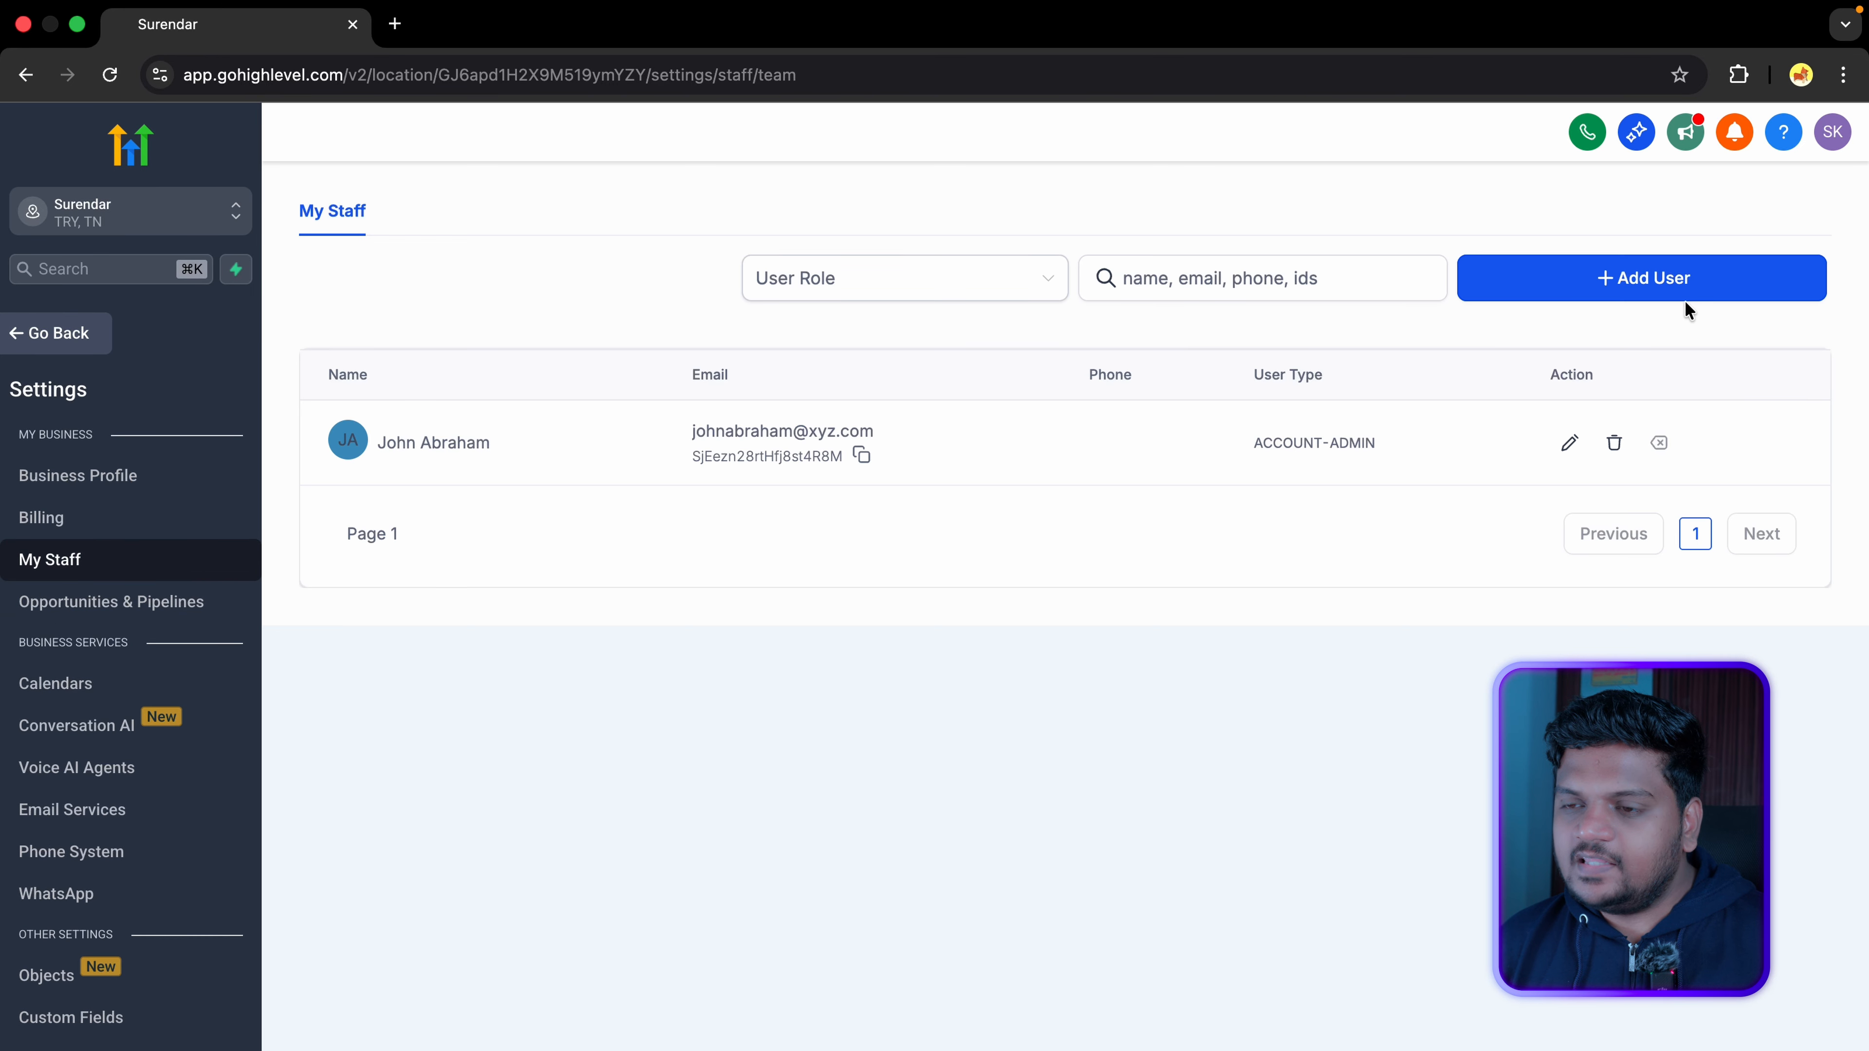
pyautogui.click(1692, 300)
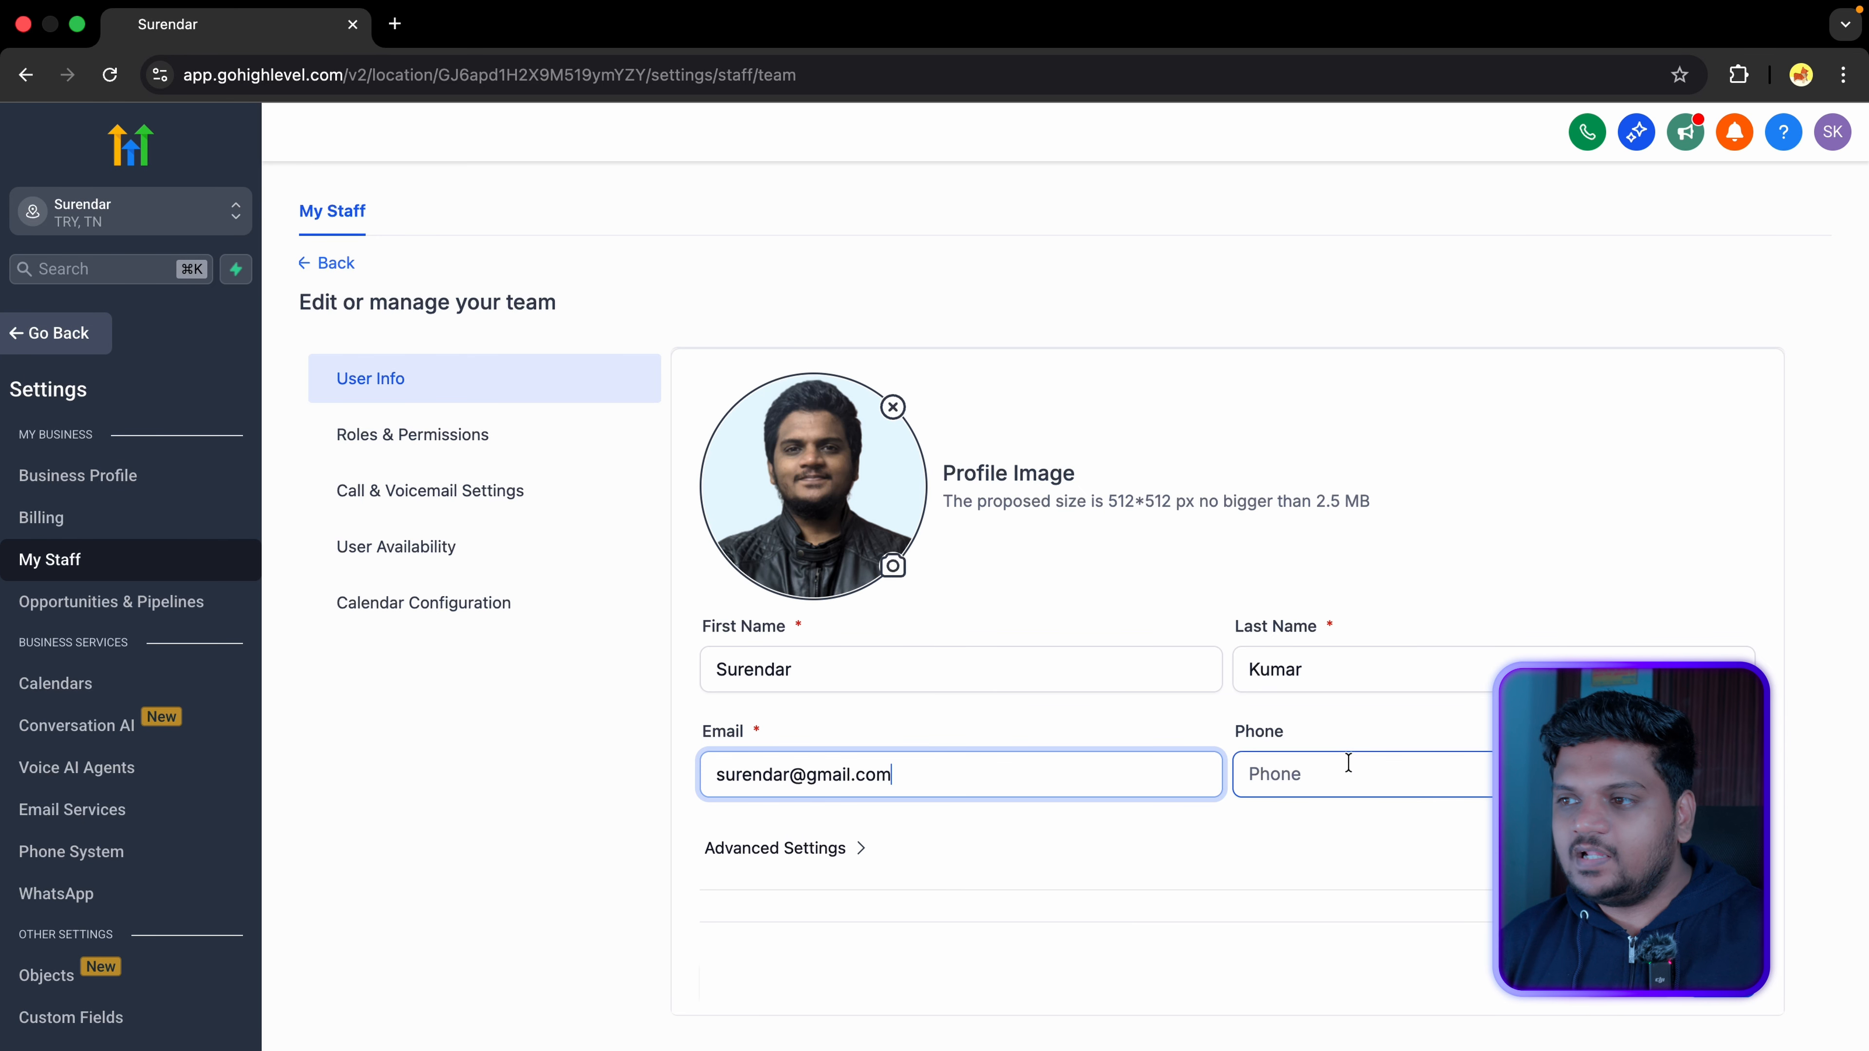
# Step: Expand the advanced user settings and go to the password field
pyautogui.scroll(-3, 1267, 755)
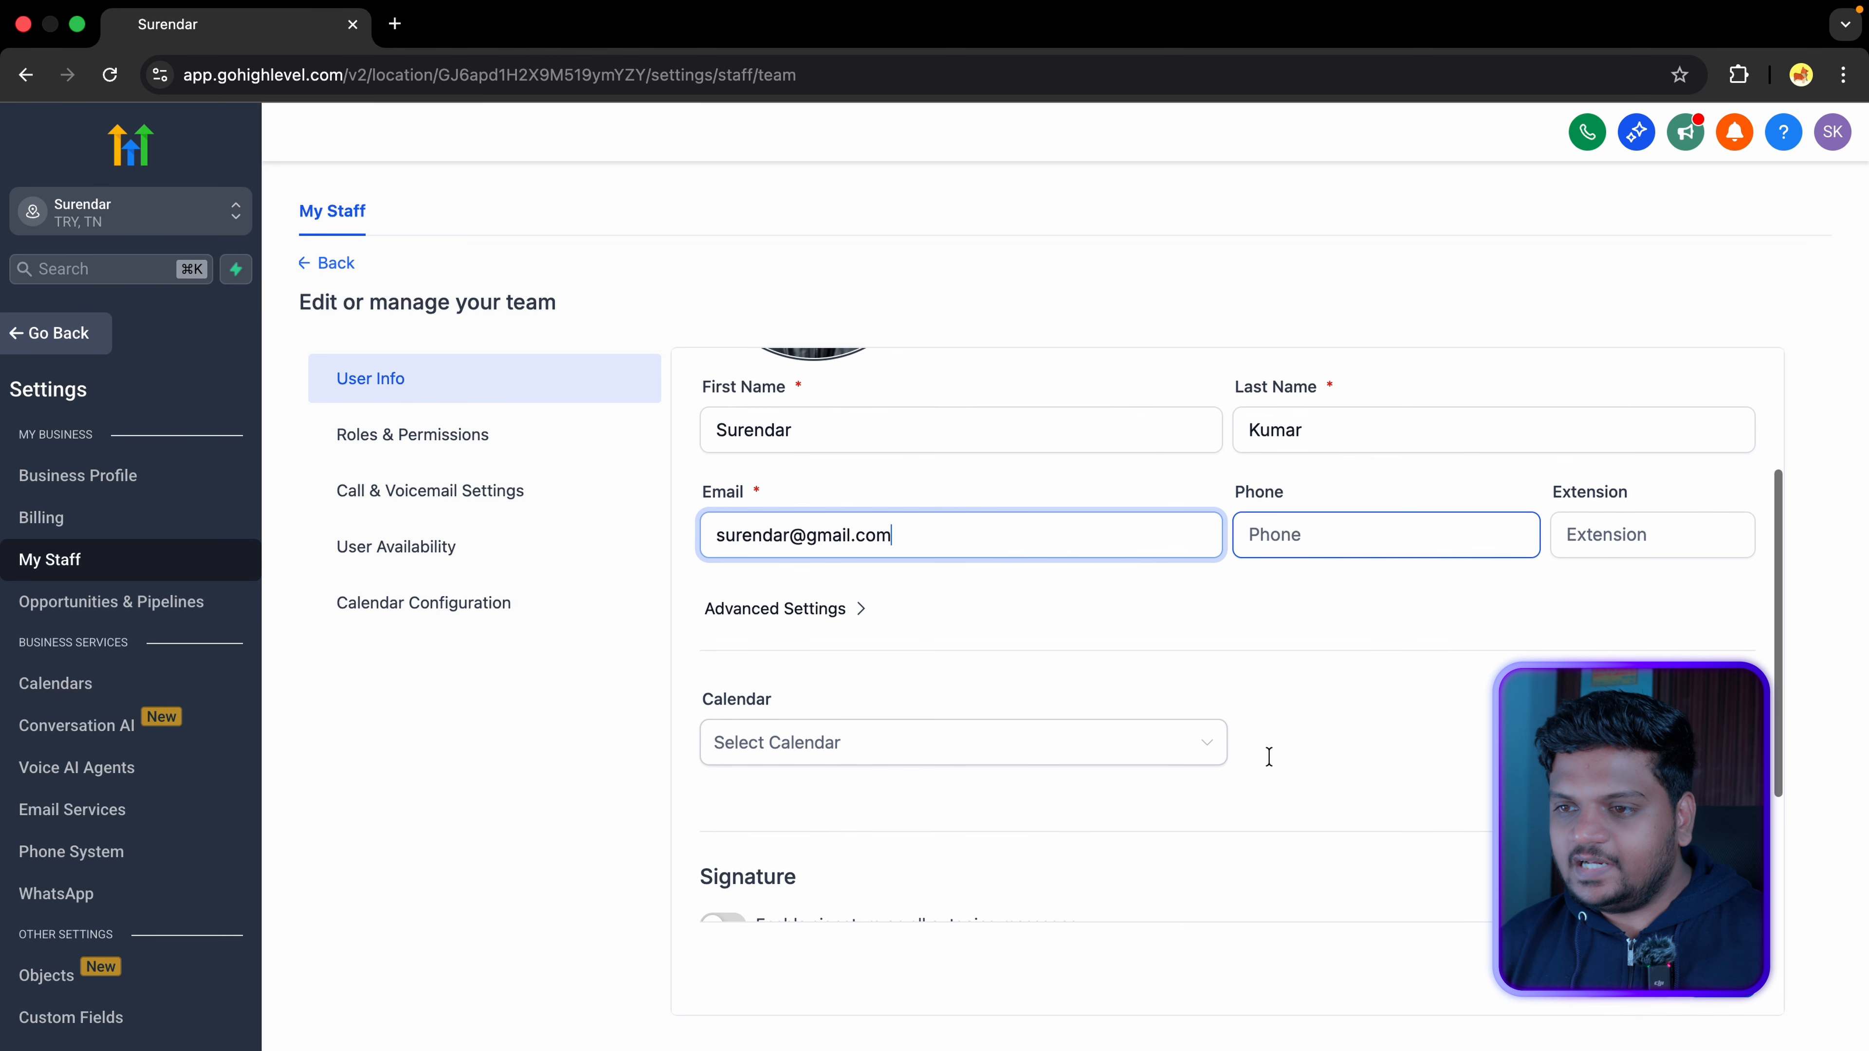
pyautogui.click(857, 611)
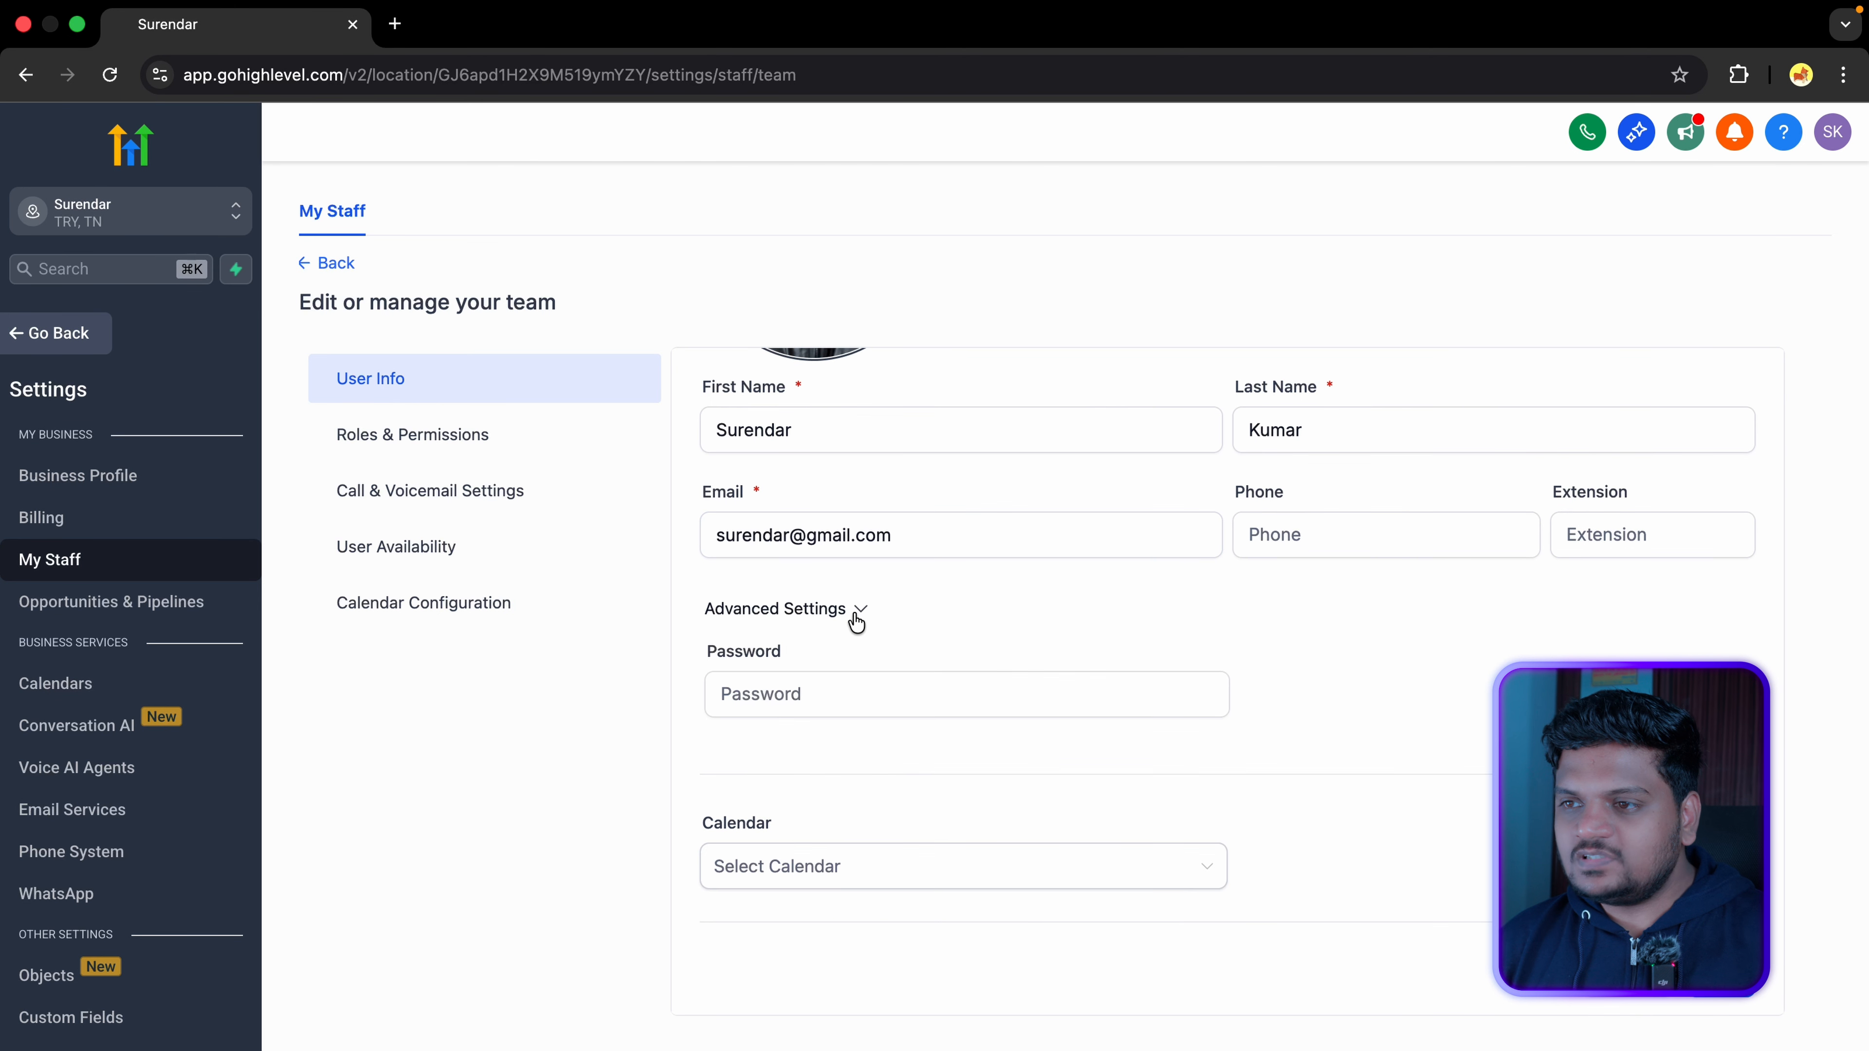
pyautogui.click(739, 676)
pyautogui.scroll(-1, 739, 676)
pyautogui.click(785, 619)
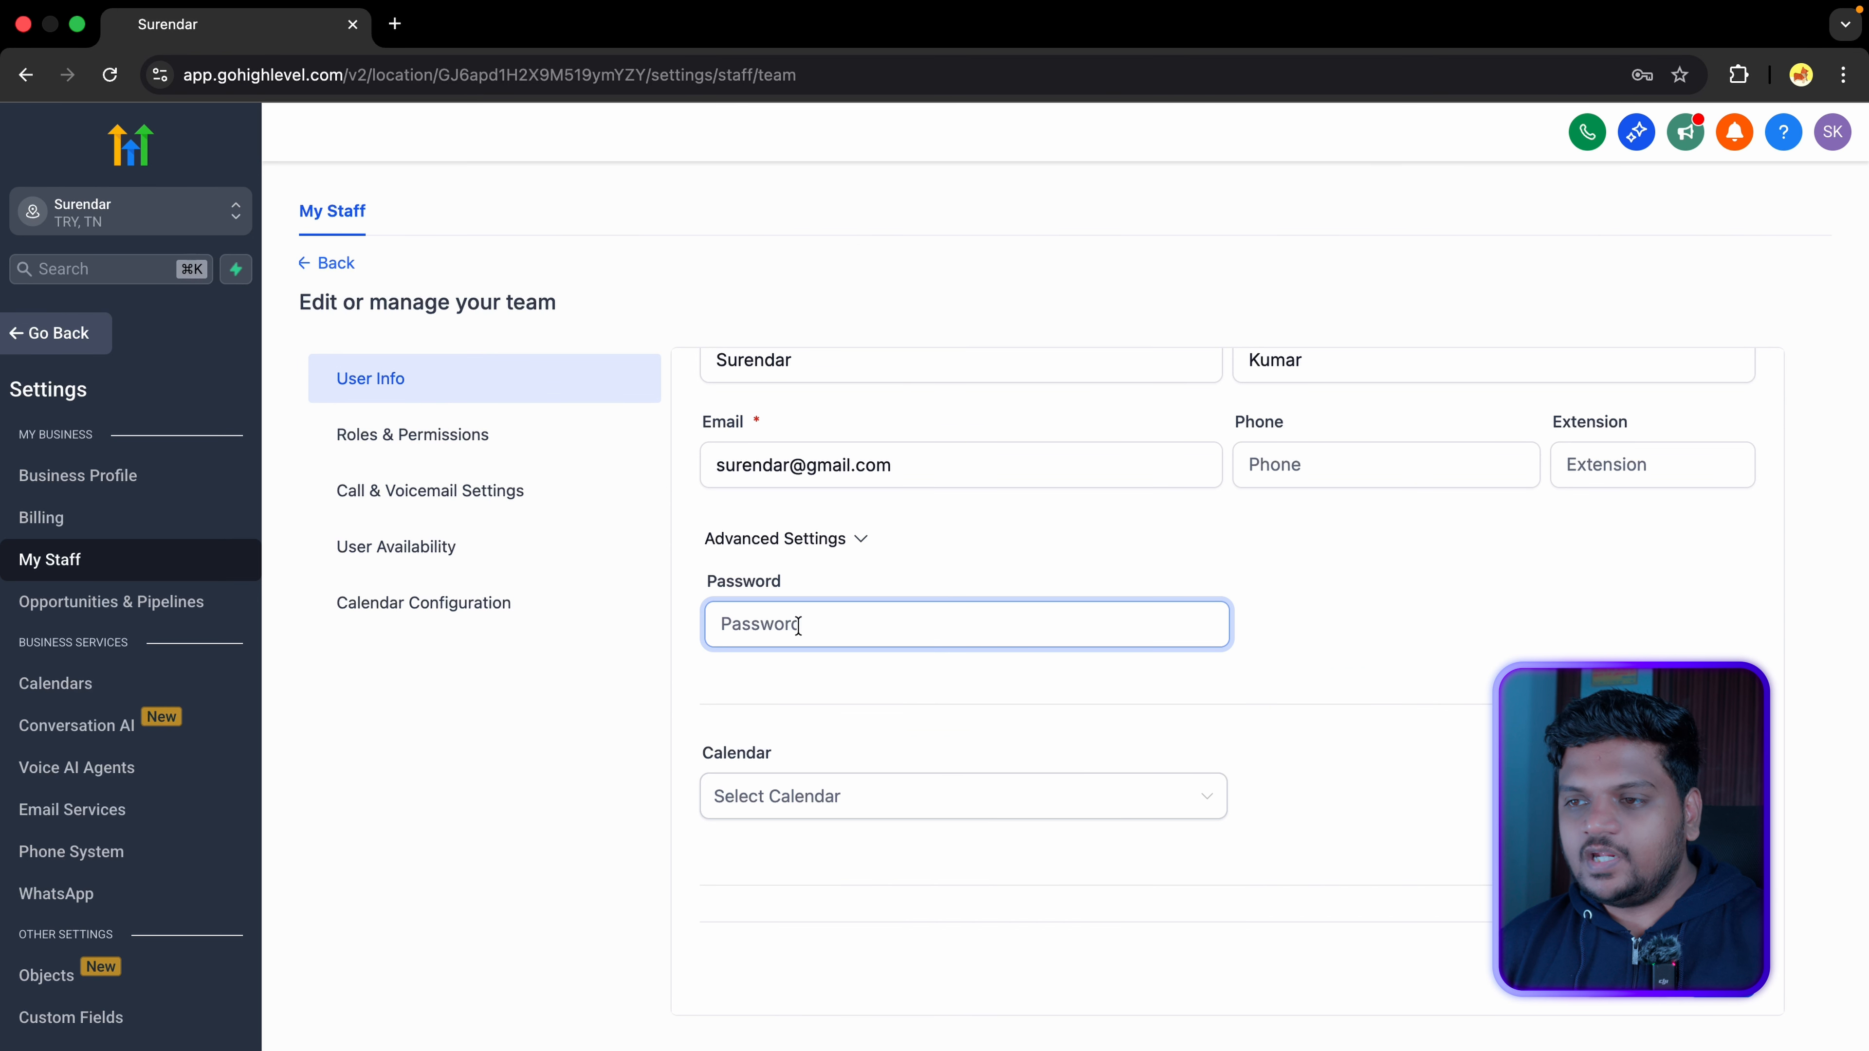
# Step: Look through the calendar assignment list and leave it without a calendar selected
pyautogui.scroll(-3, 798, 626)
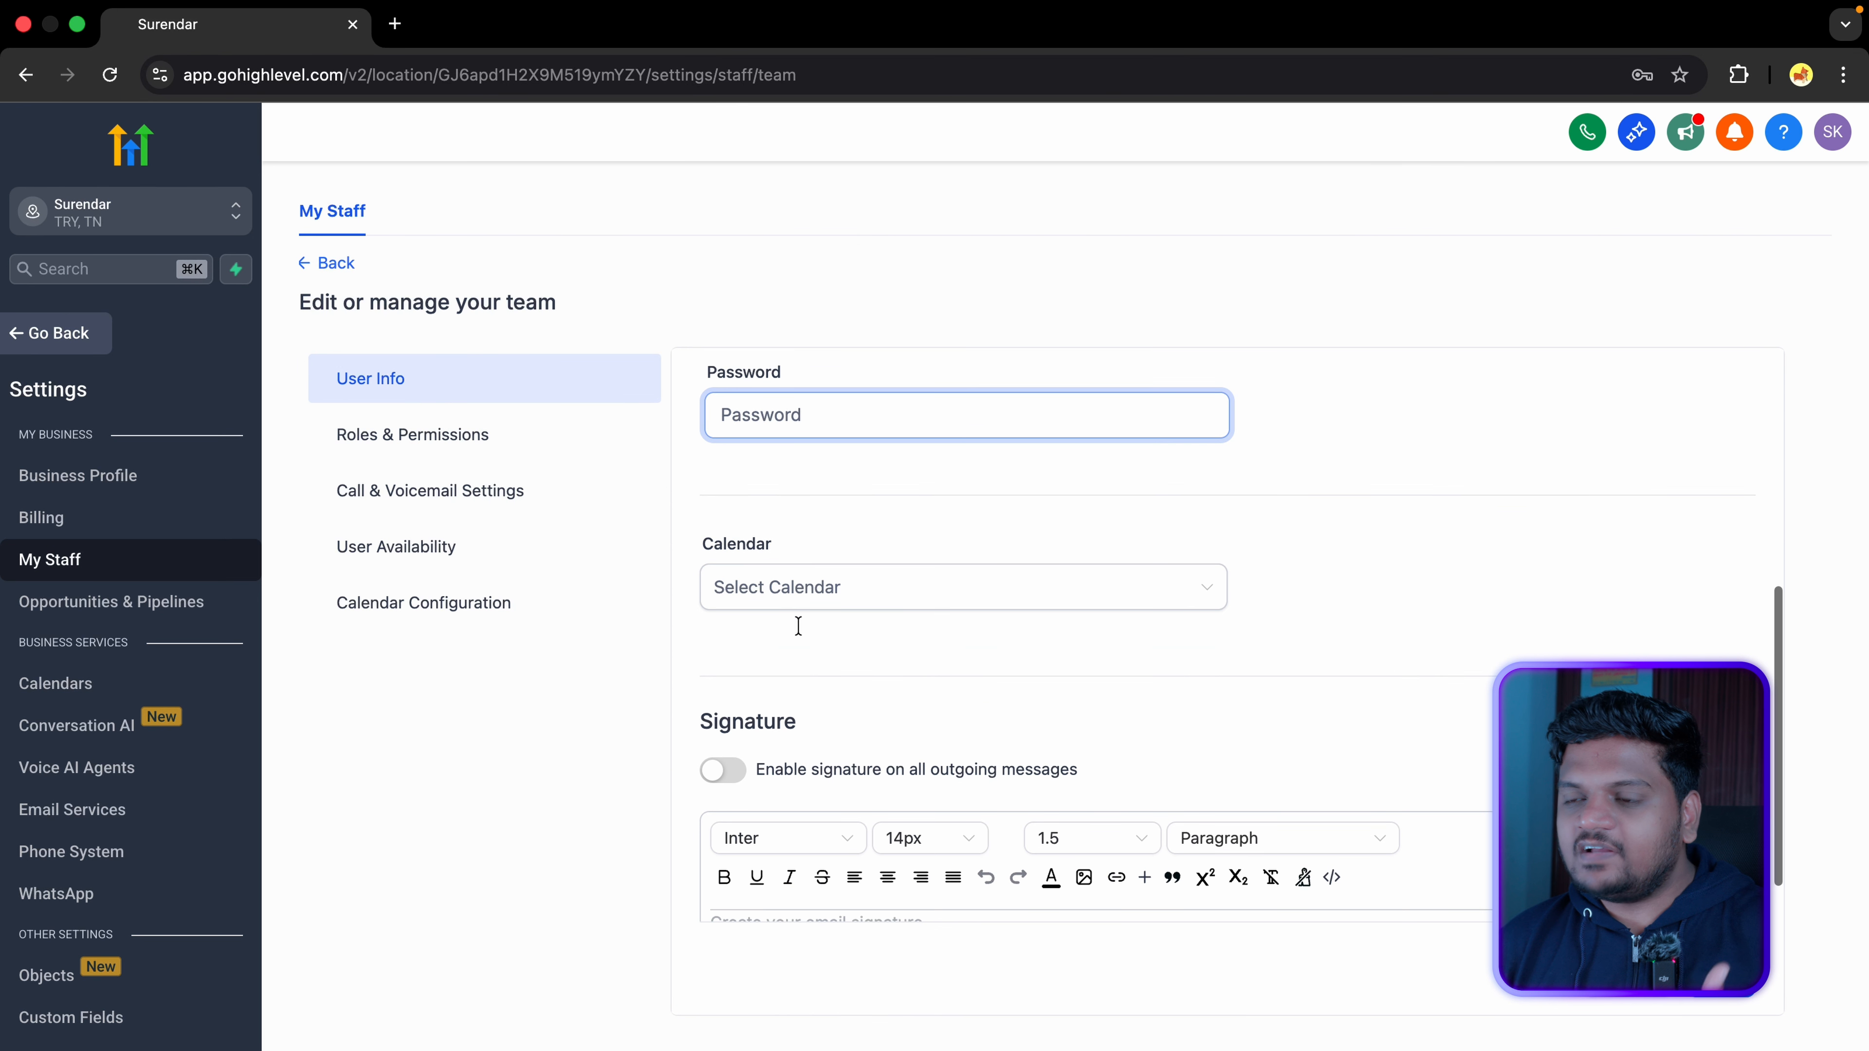
pyautogui.click(872, 600)
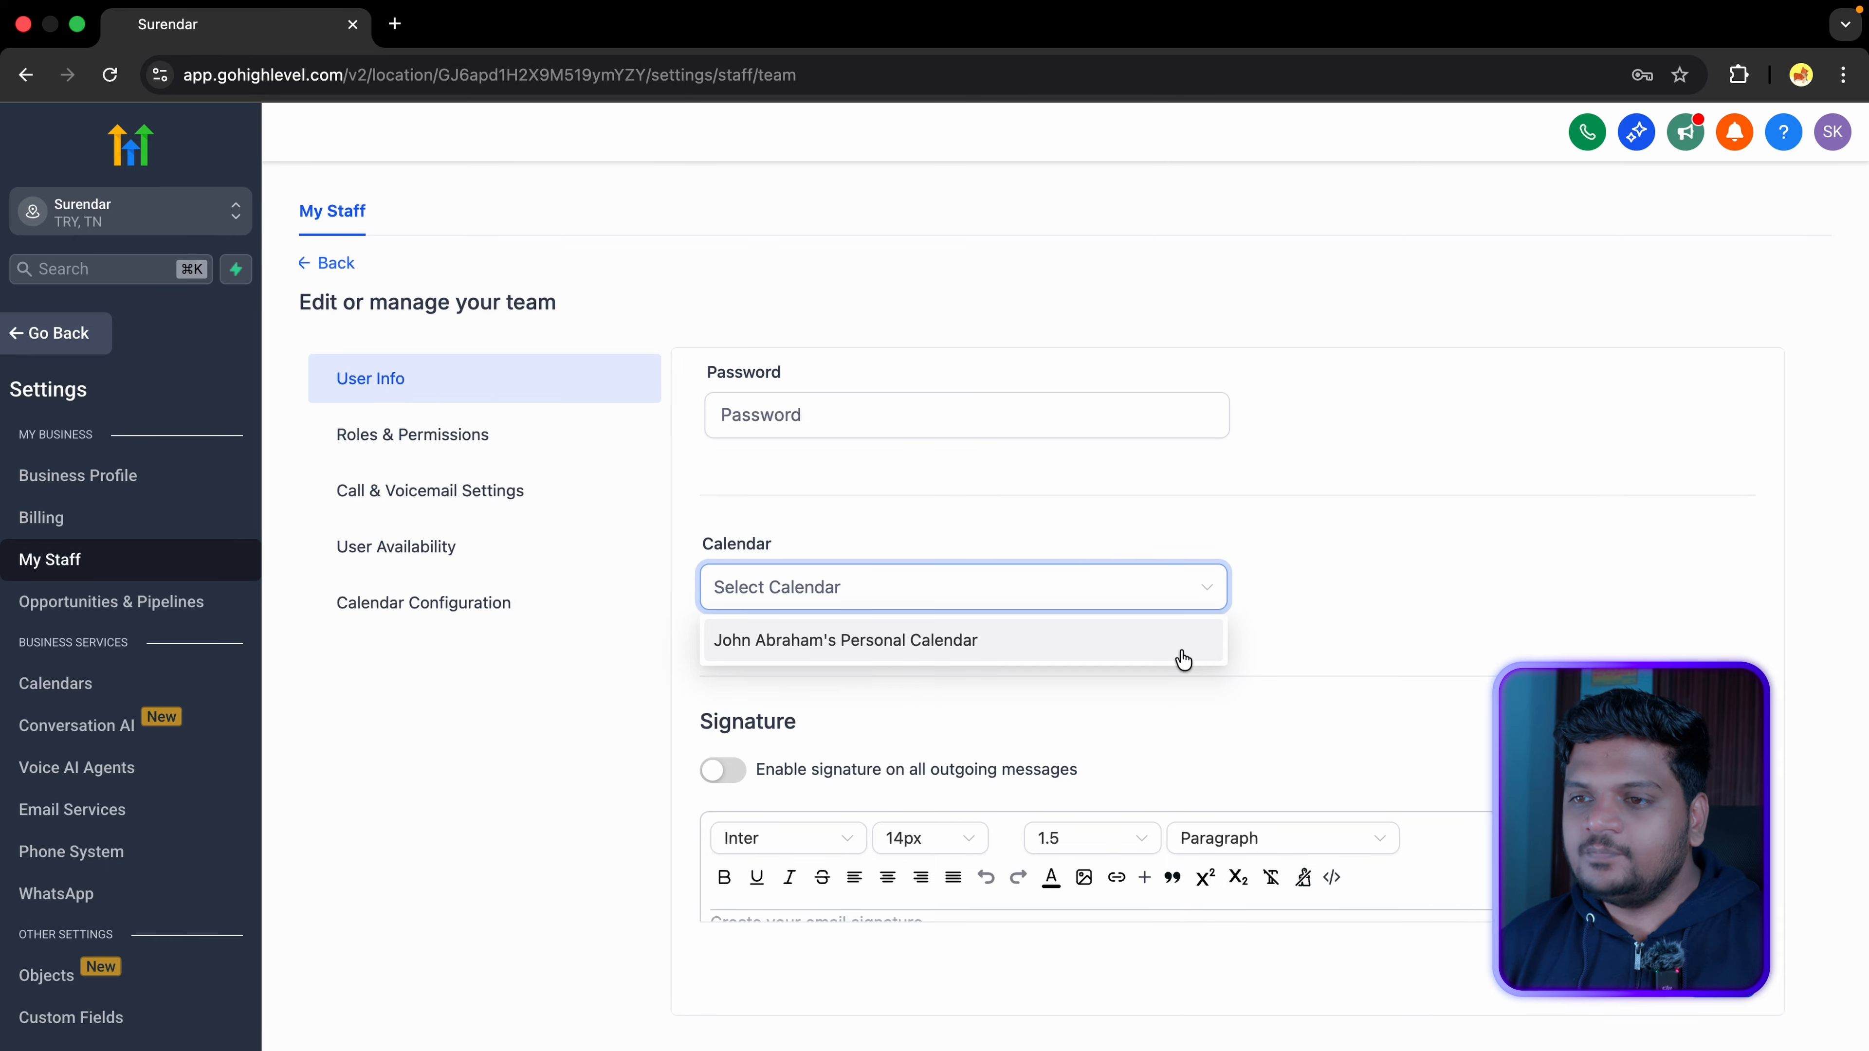
pyautogui.click(1178, 687)
pyautogui.scroll(-2, 850, 632)
pyautogui.moveTo(696, 589); pyautogui.dragTo(762, 587)
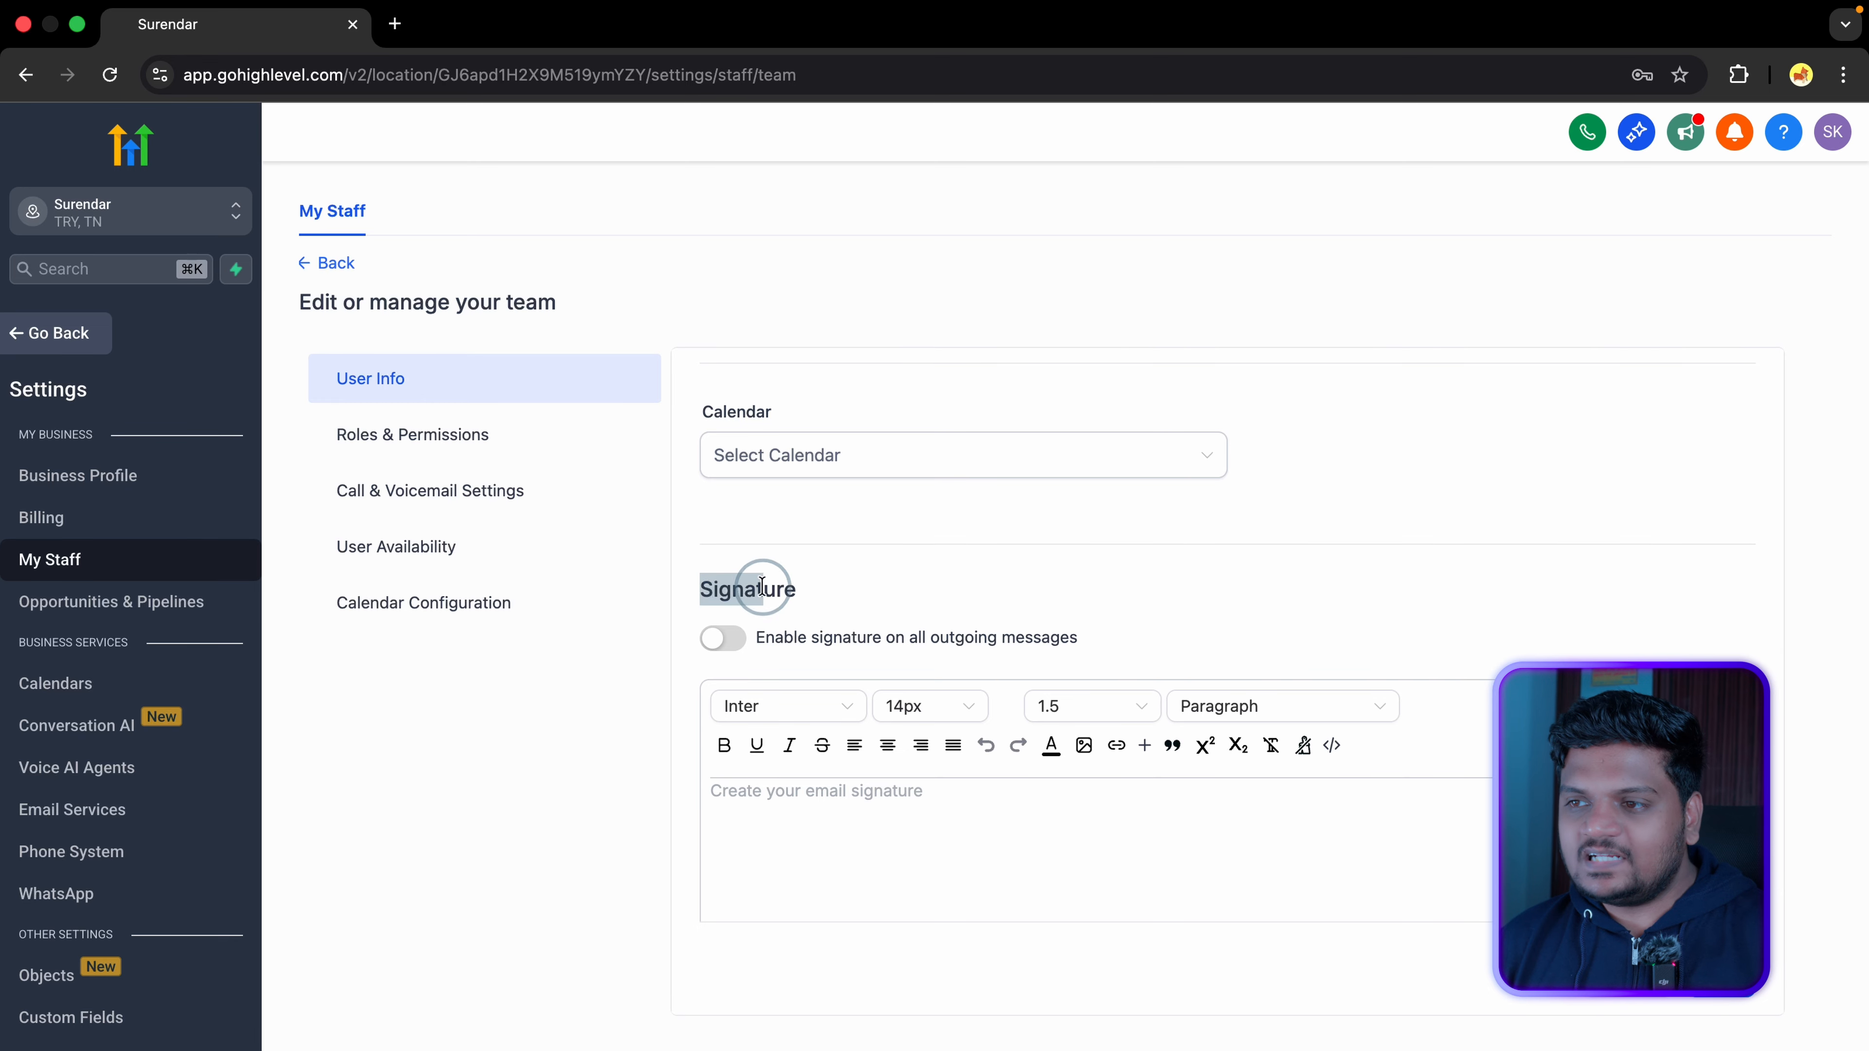
pyautogui.scroll(-2, 846, 625)
# Step: Add a signature of 'Thanks,' plus the user's name, then continue to Roles & Permissions
pyautogui.click(850, 661)
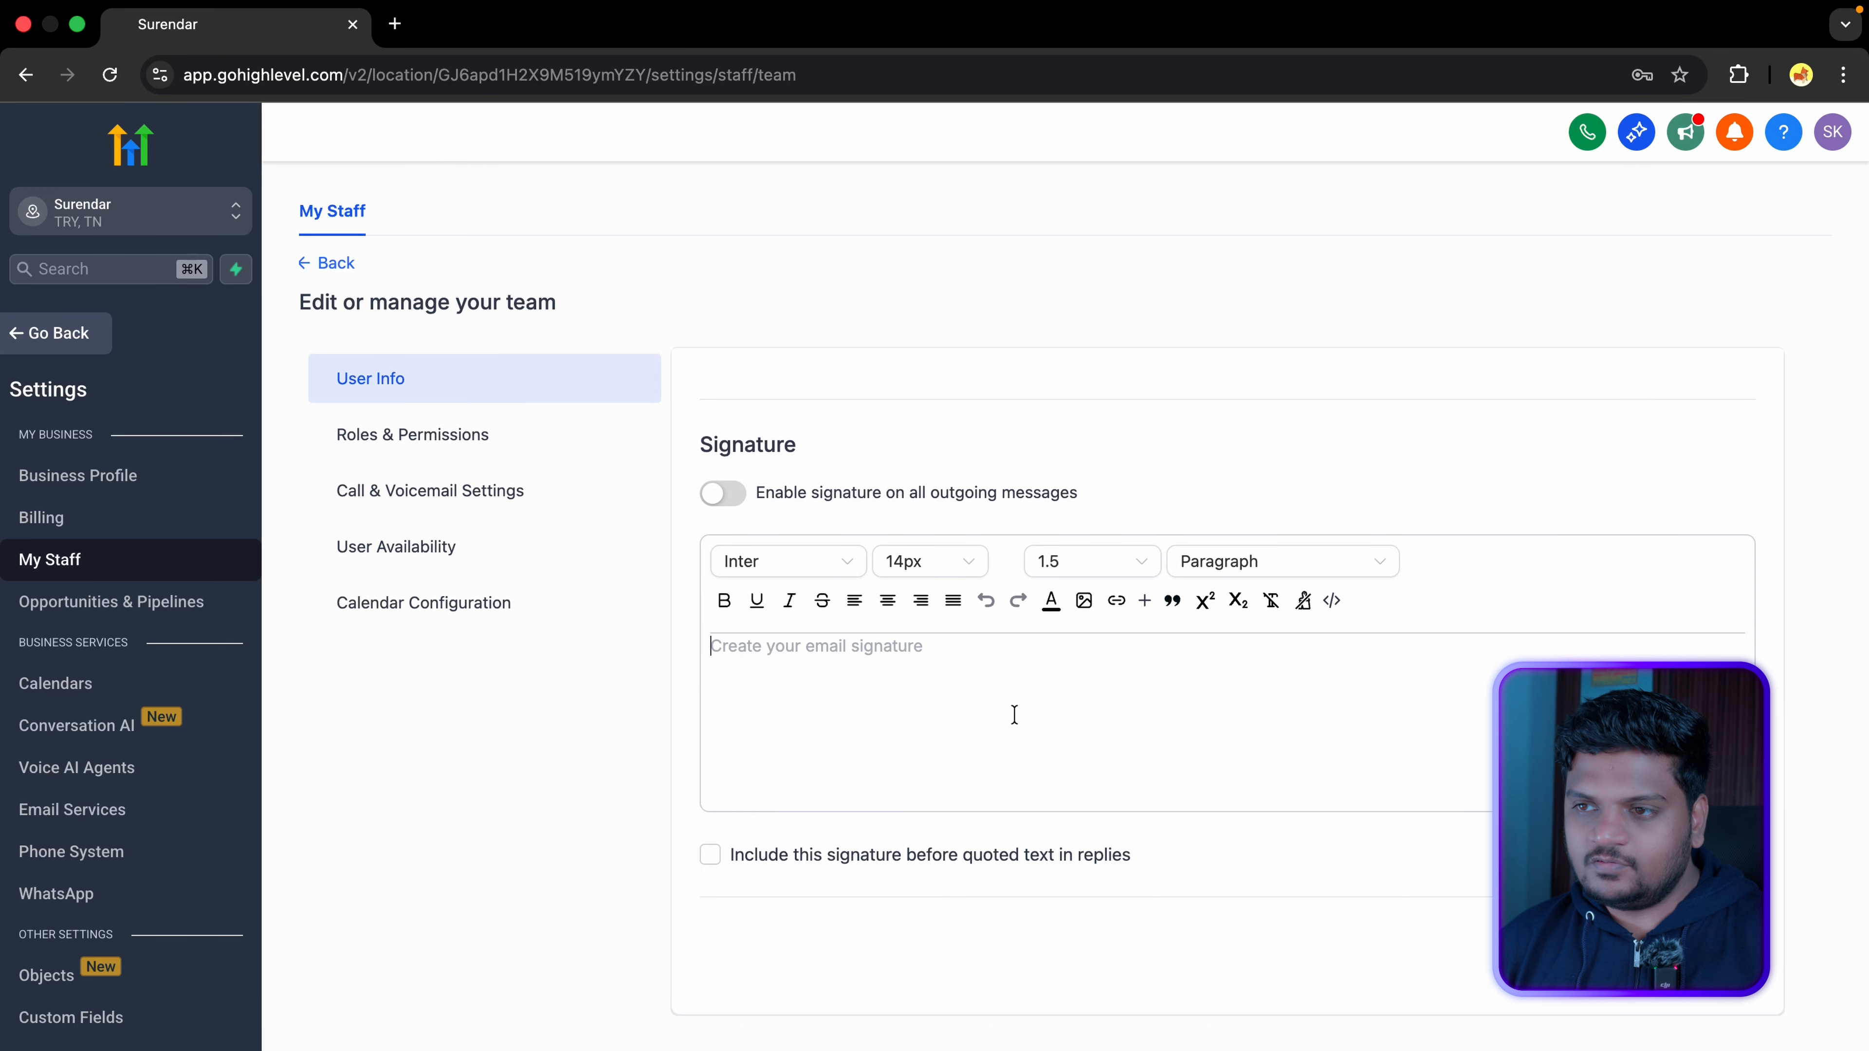
pyautogui.write('Thanks, Surendar')
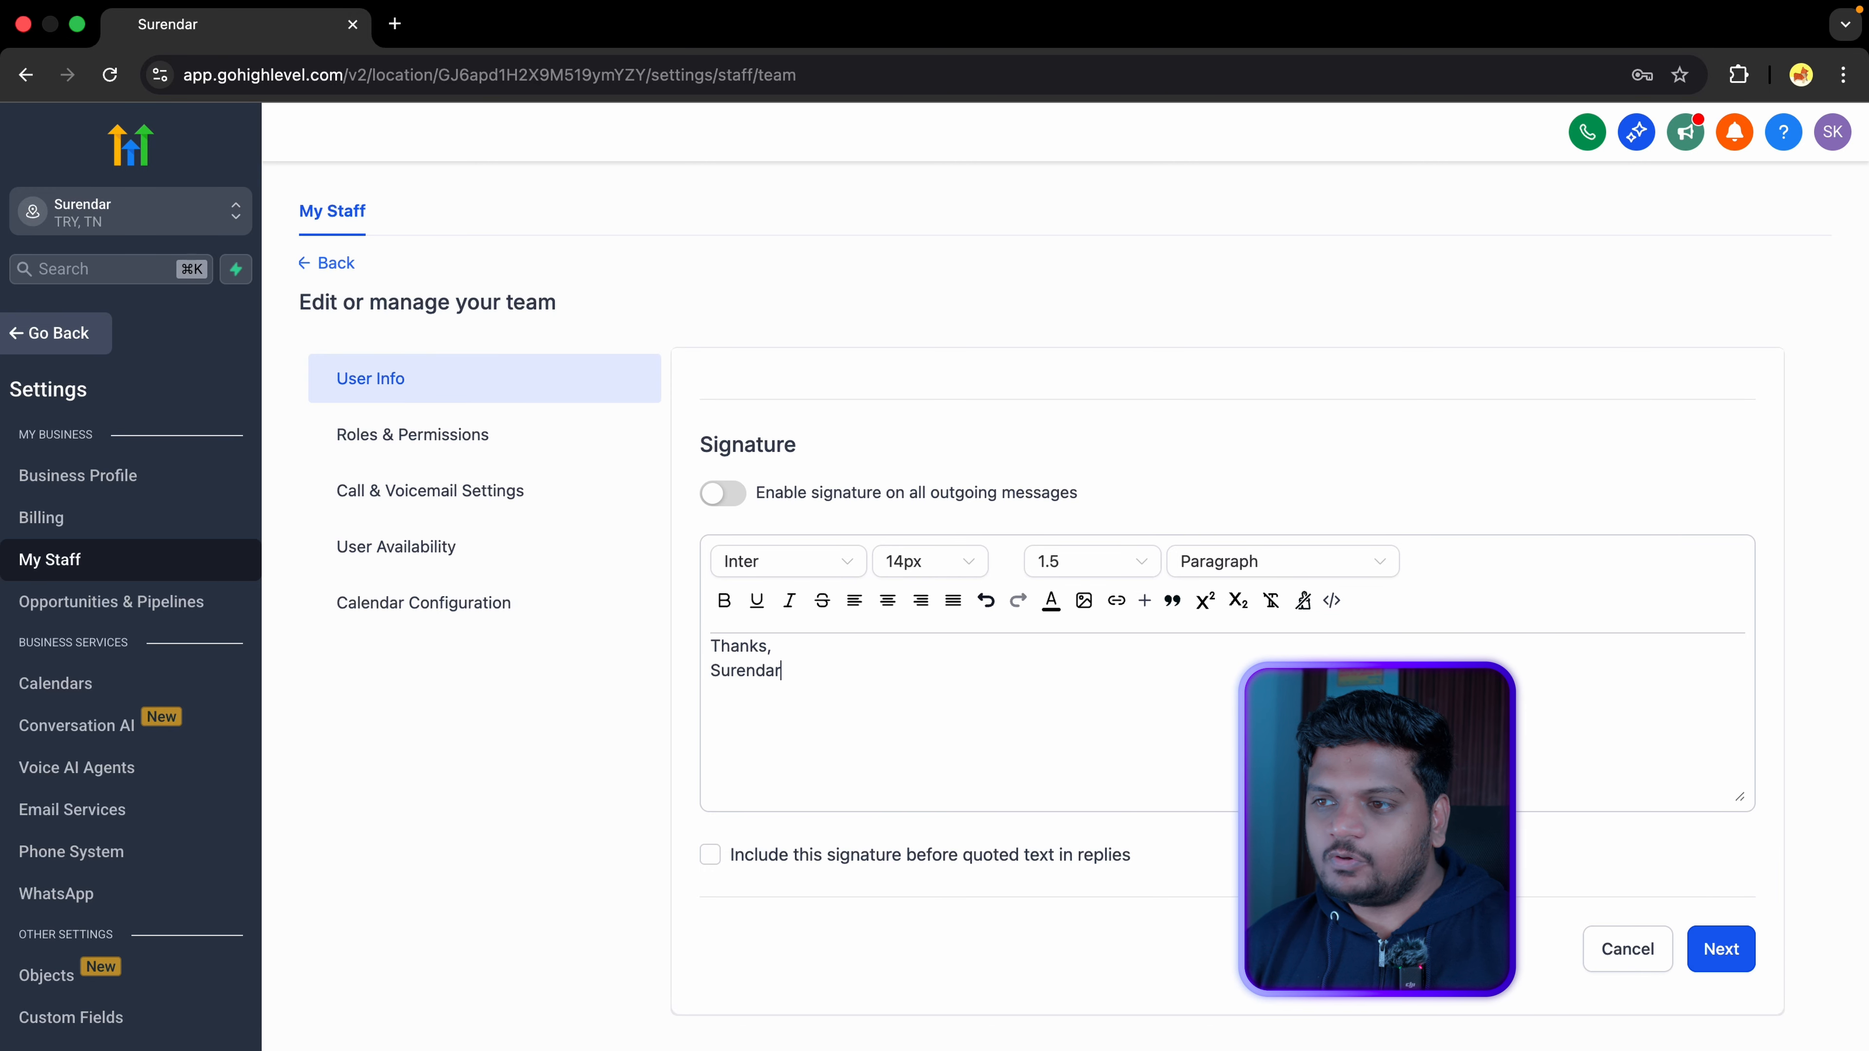
pyautogui.click(1736, 955)
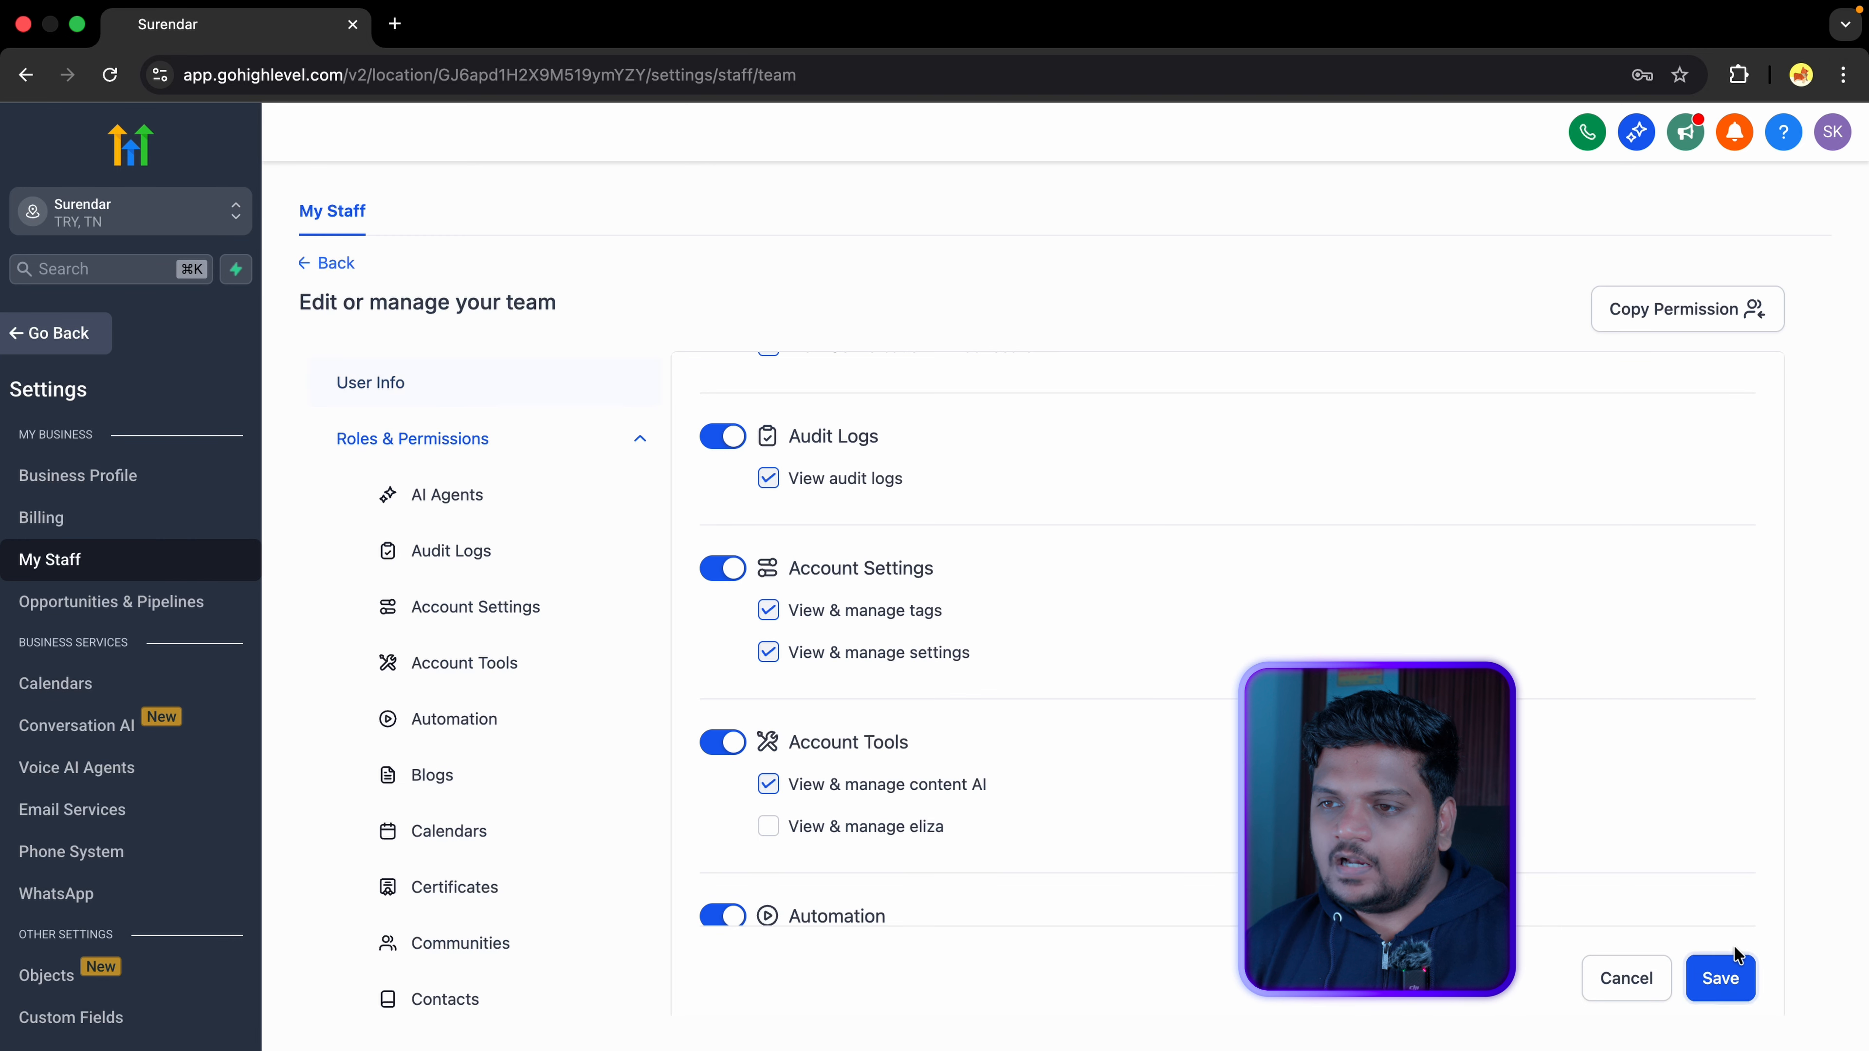
# Step: Change the user role to User, then set it back to Admin
pyautogui.scroll(10, 897, 528)
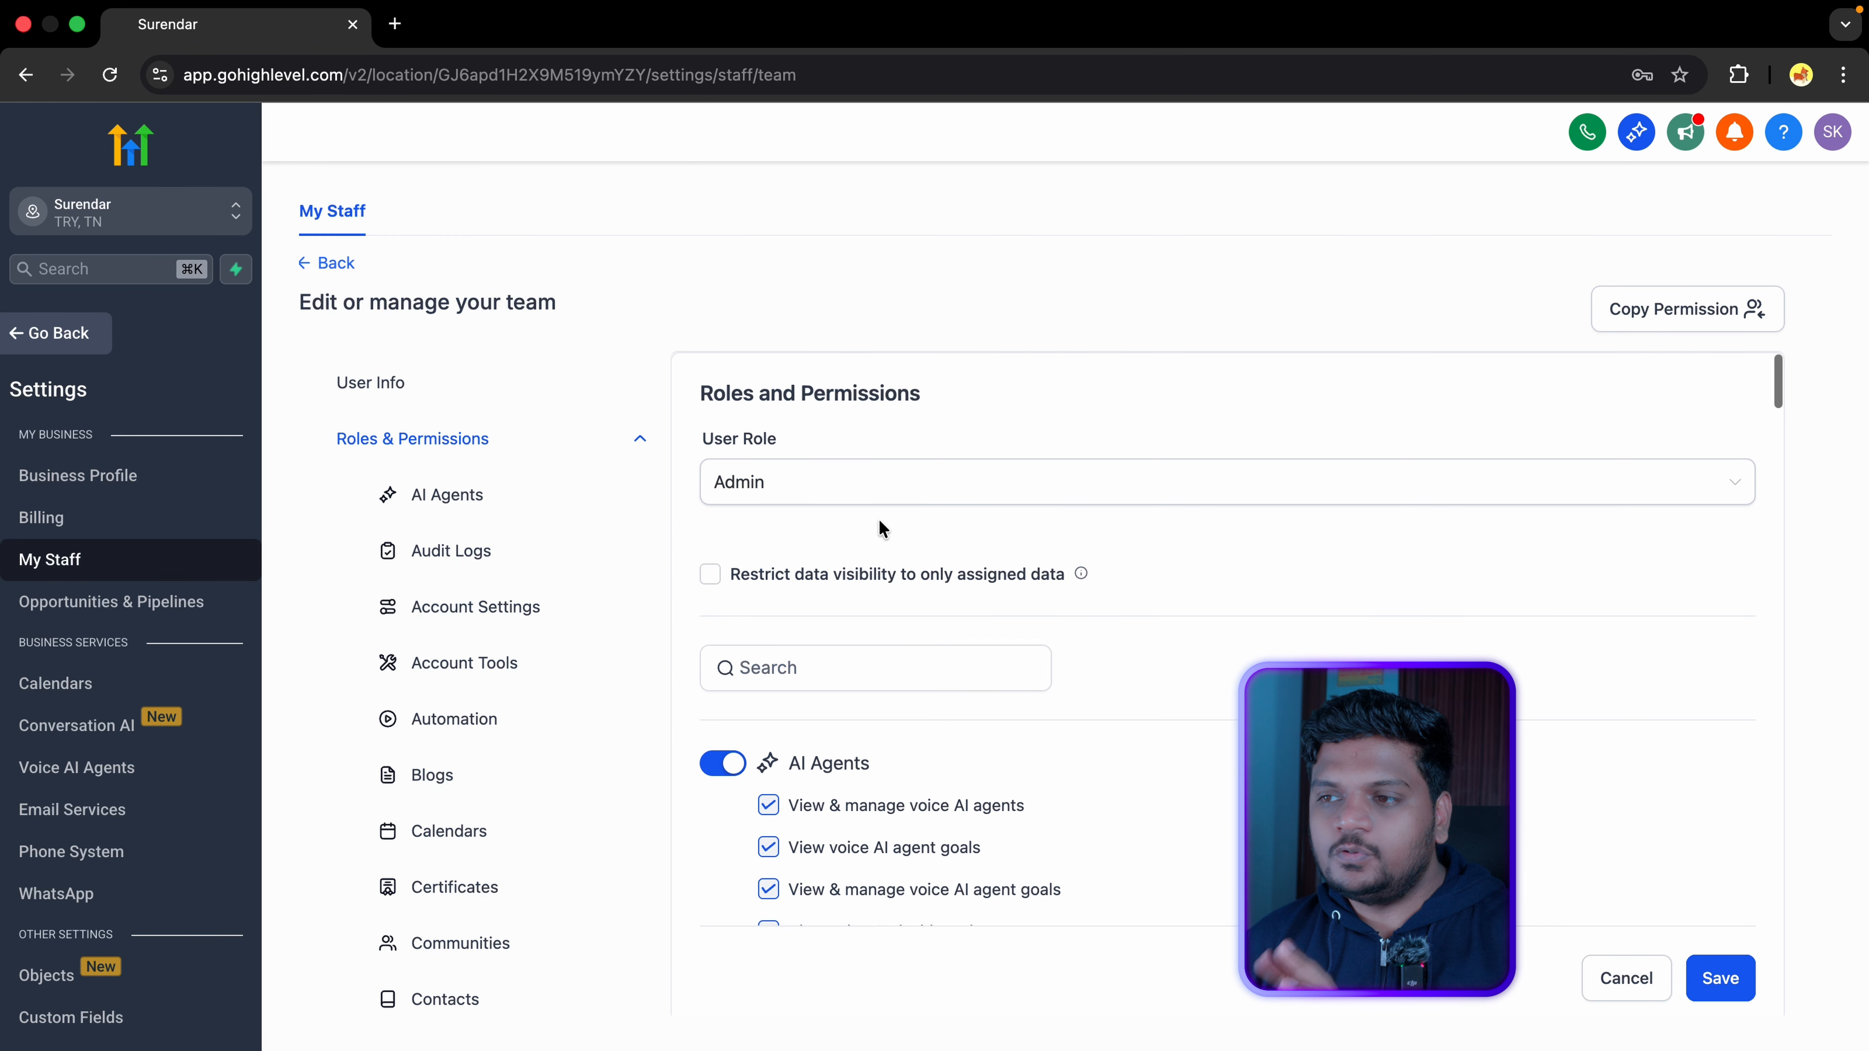
pyautogui.click(855, 481)
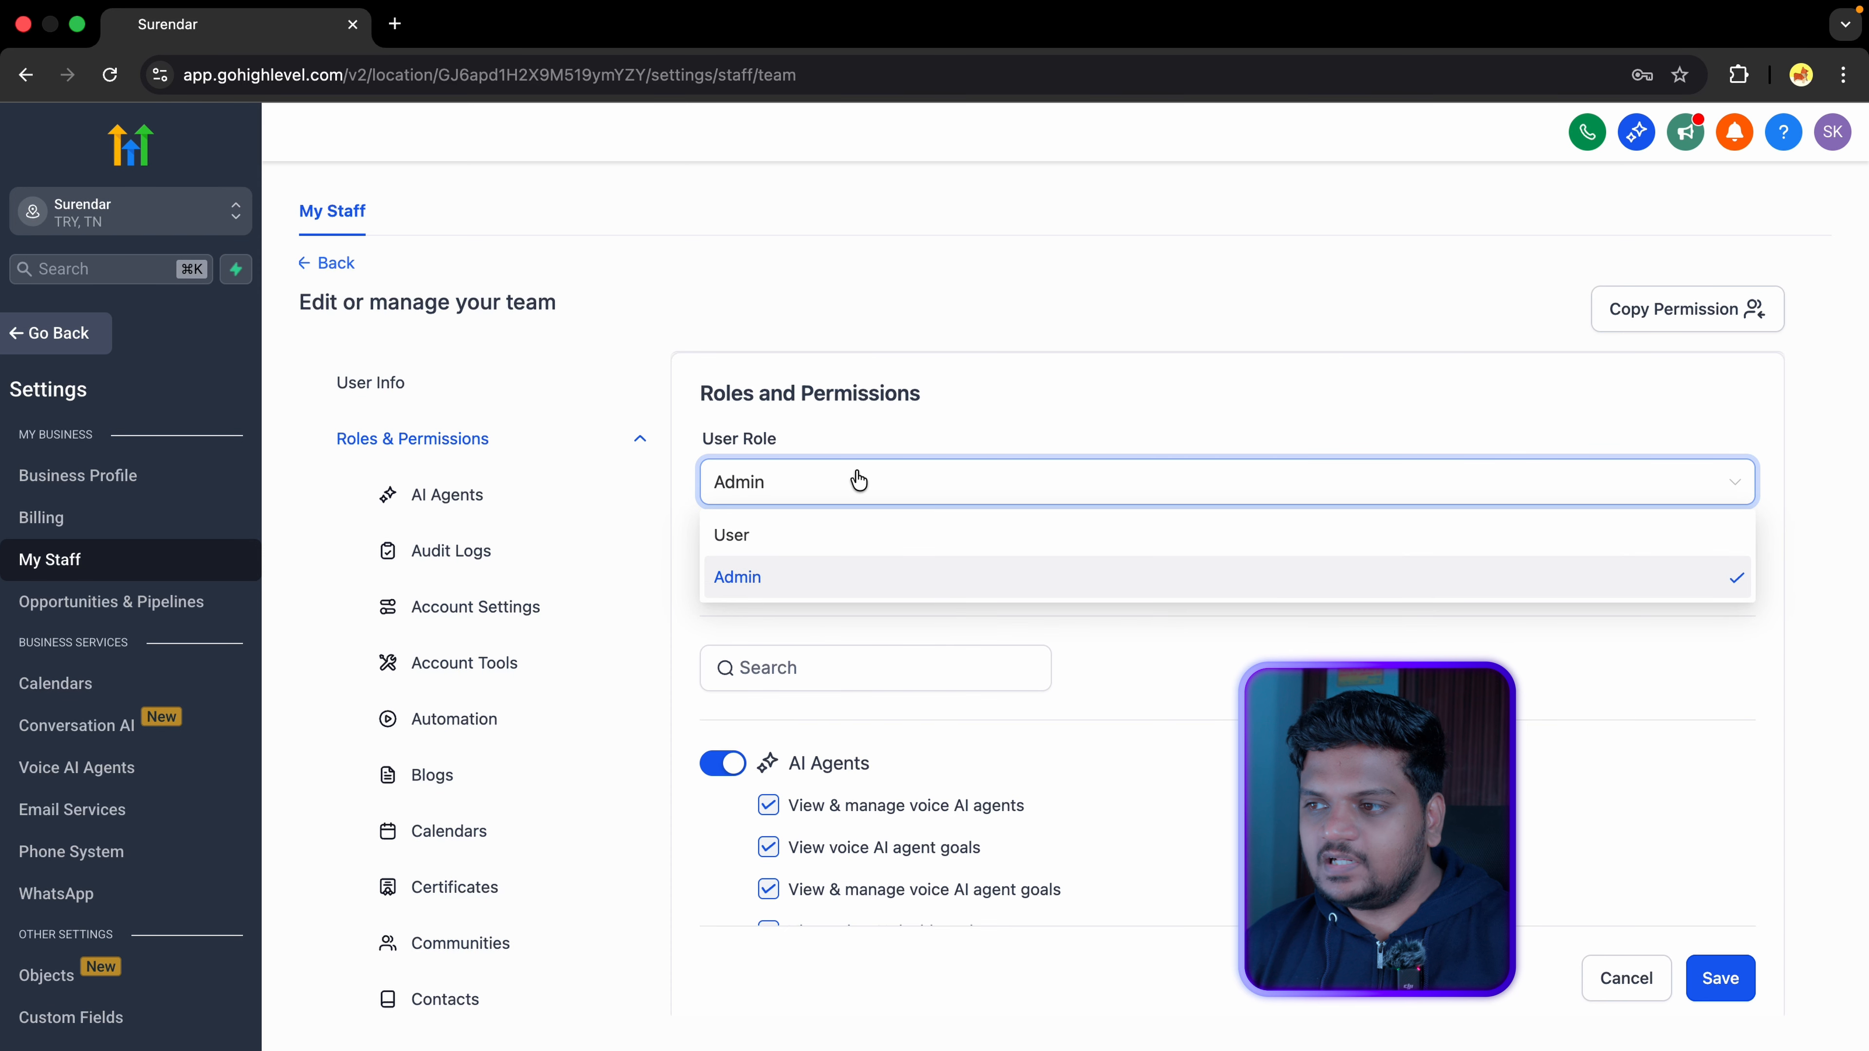
pyautogui.click(827, 536)
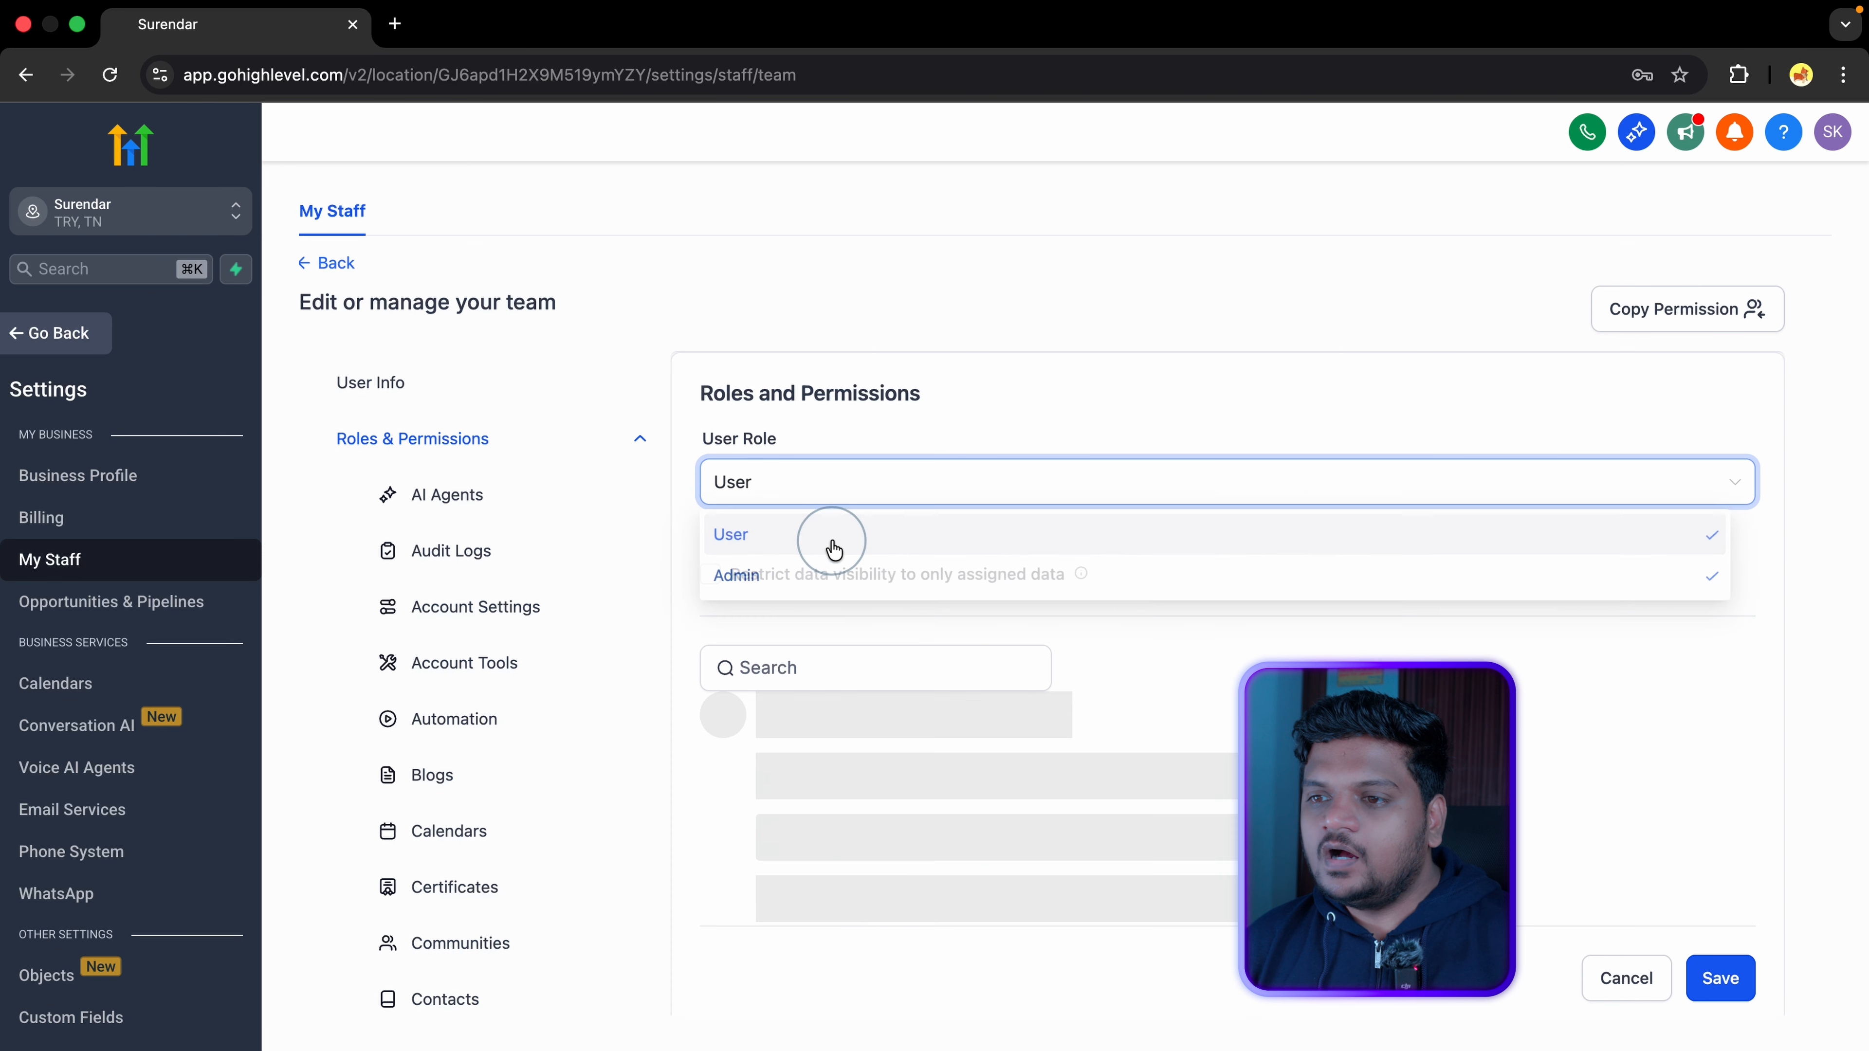
pyautogui.click(839, 484)
pyautogui.click(839, 577)
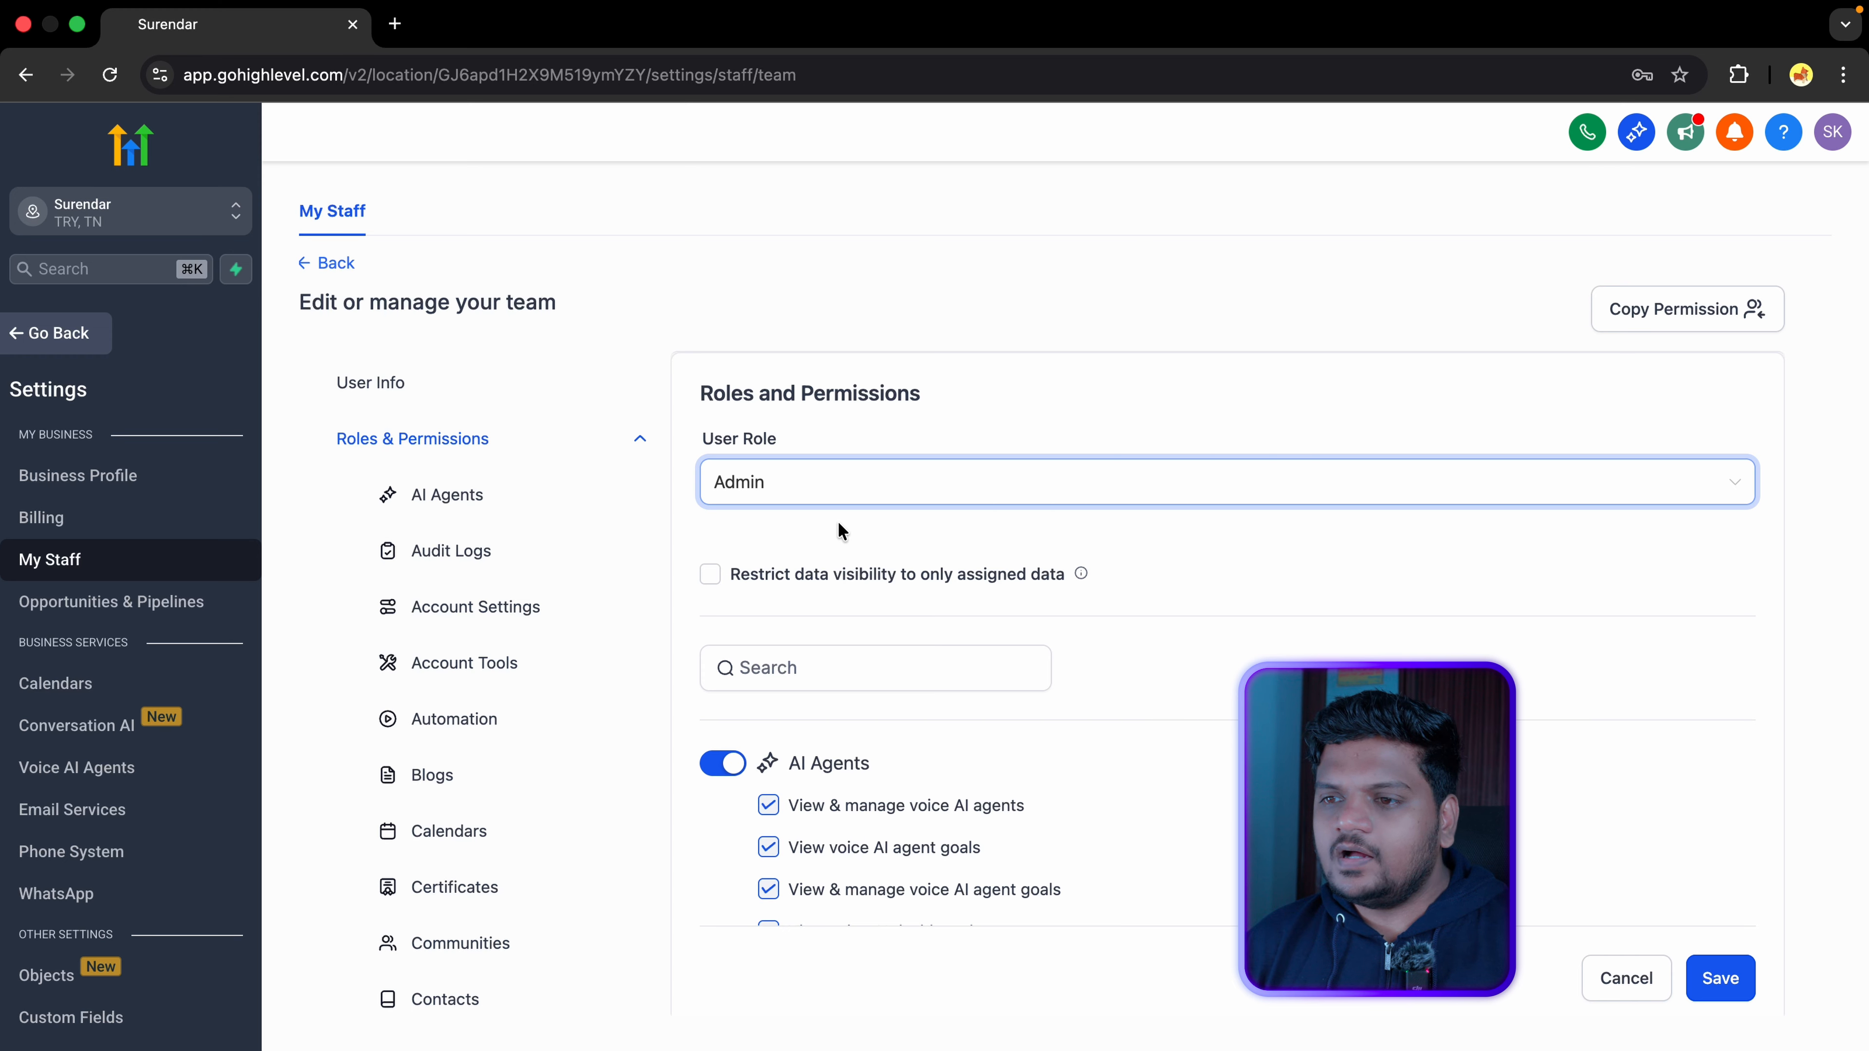
# Step: Turn off the QR Codes, Quizzes and Dashboard permissions, then view Call & Voicemail Settings
pyautogui.scroll(-2, 492, 935)
pyautogui.scroll(-5, 1225, 666)
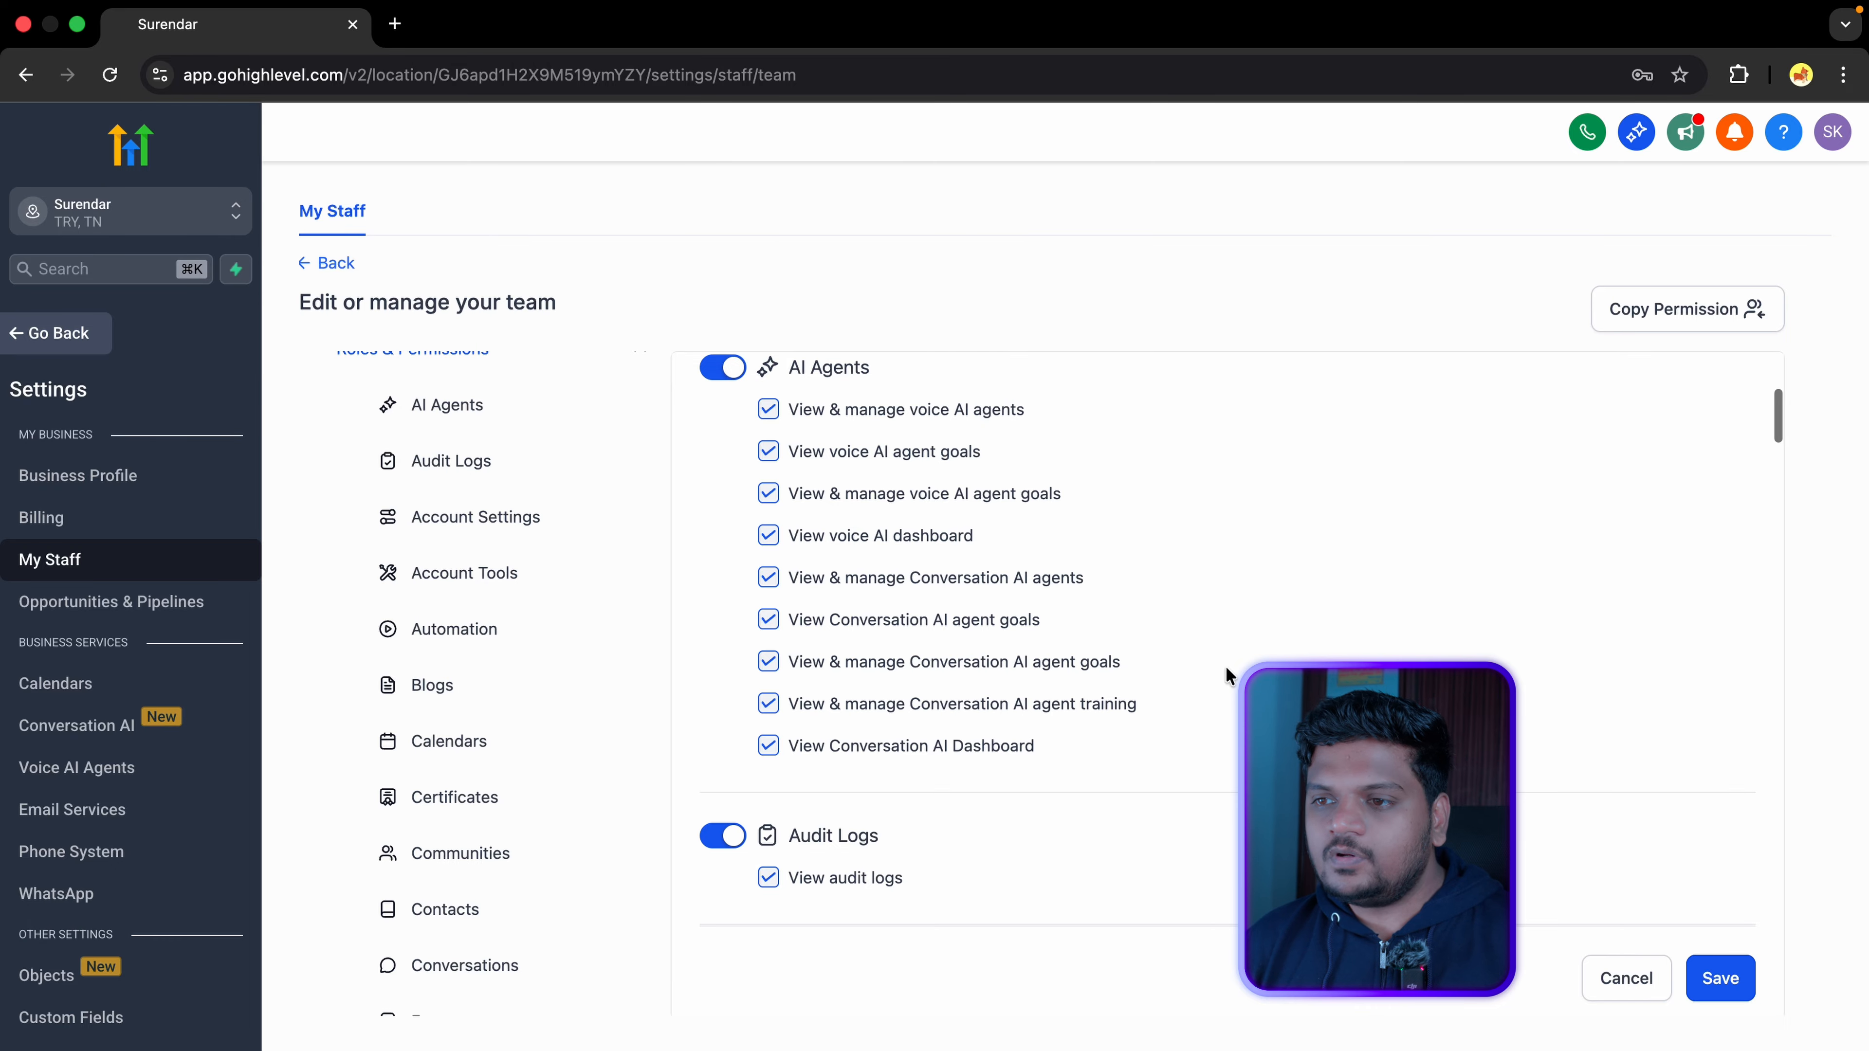
pyautogui.scroll(-15, 1225, 667)
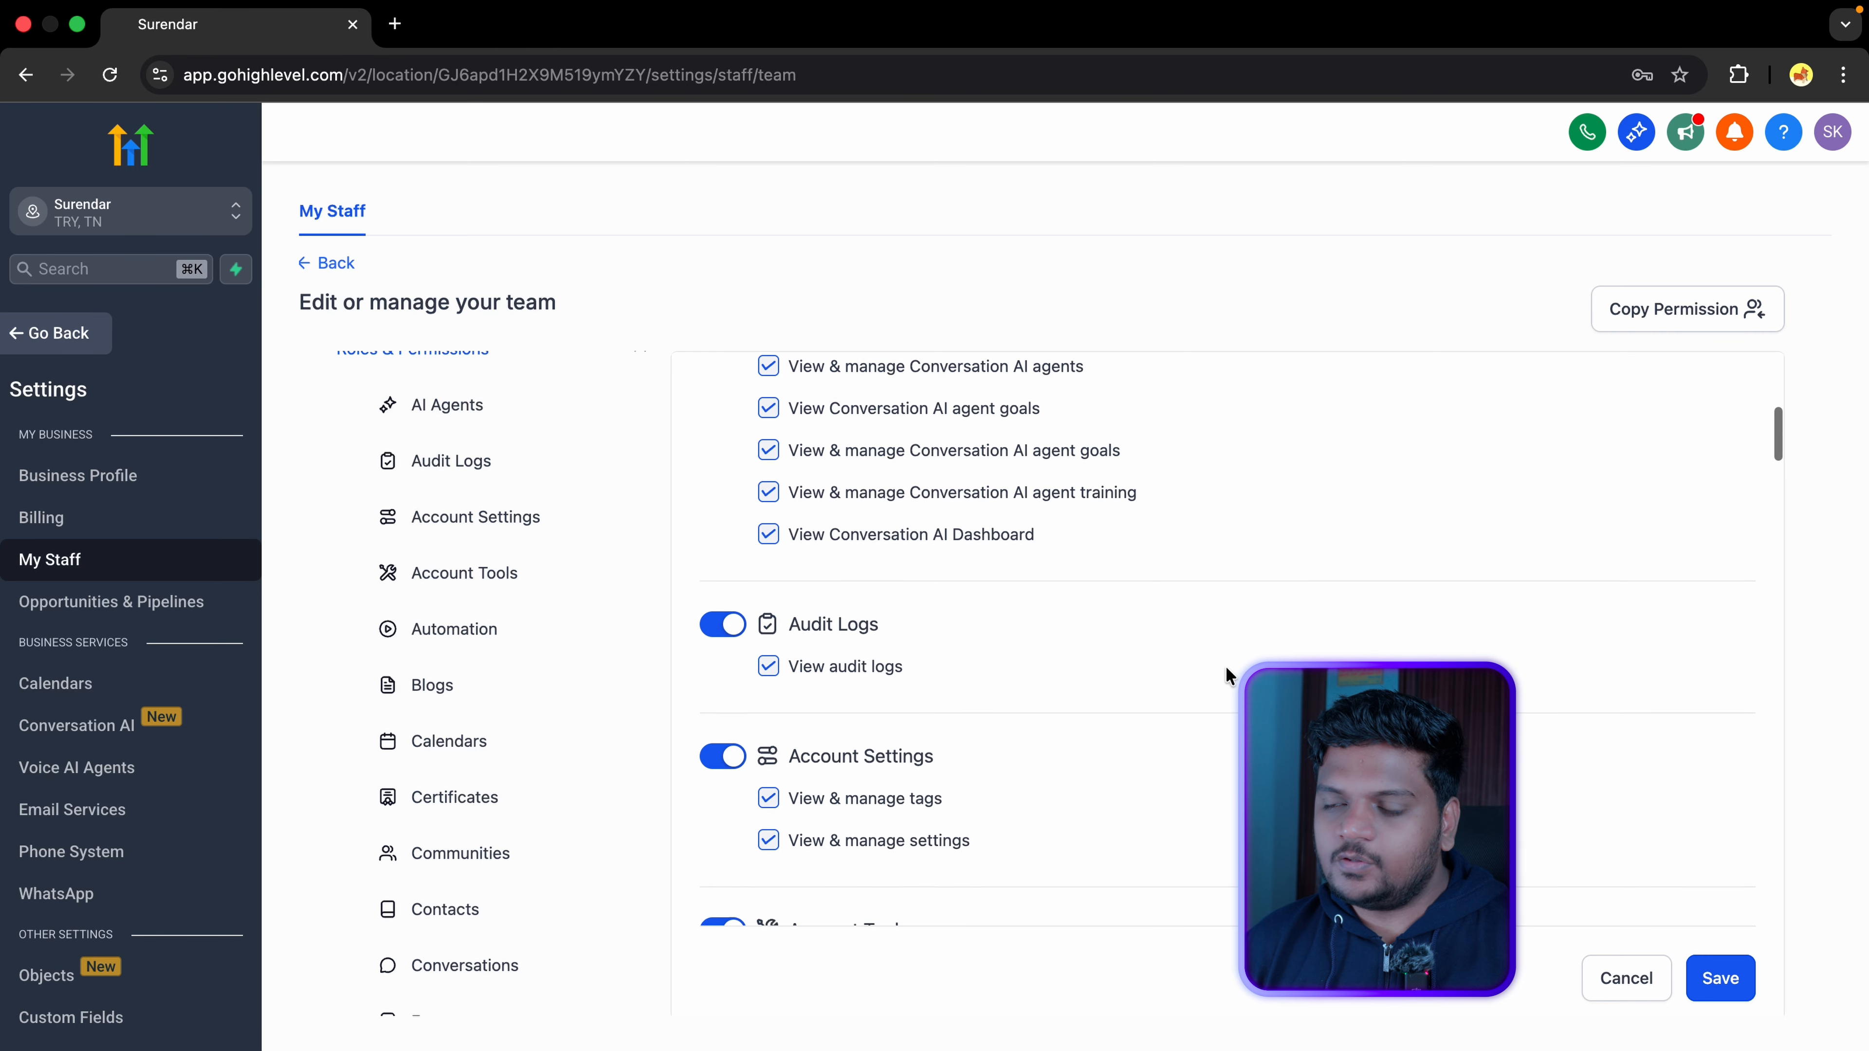
pyautogui.scroll(-10, 1224, 666)
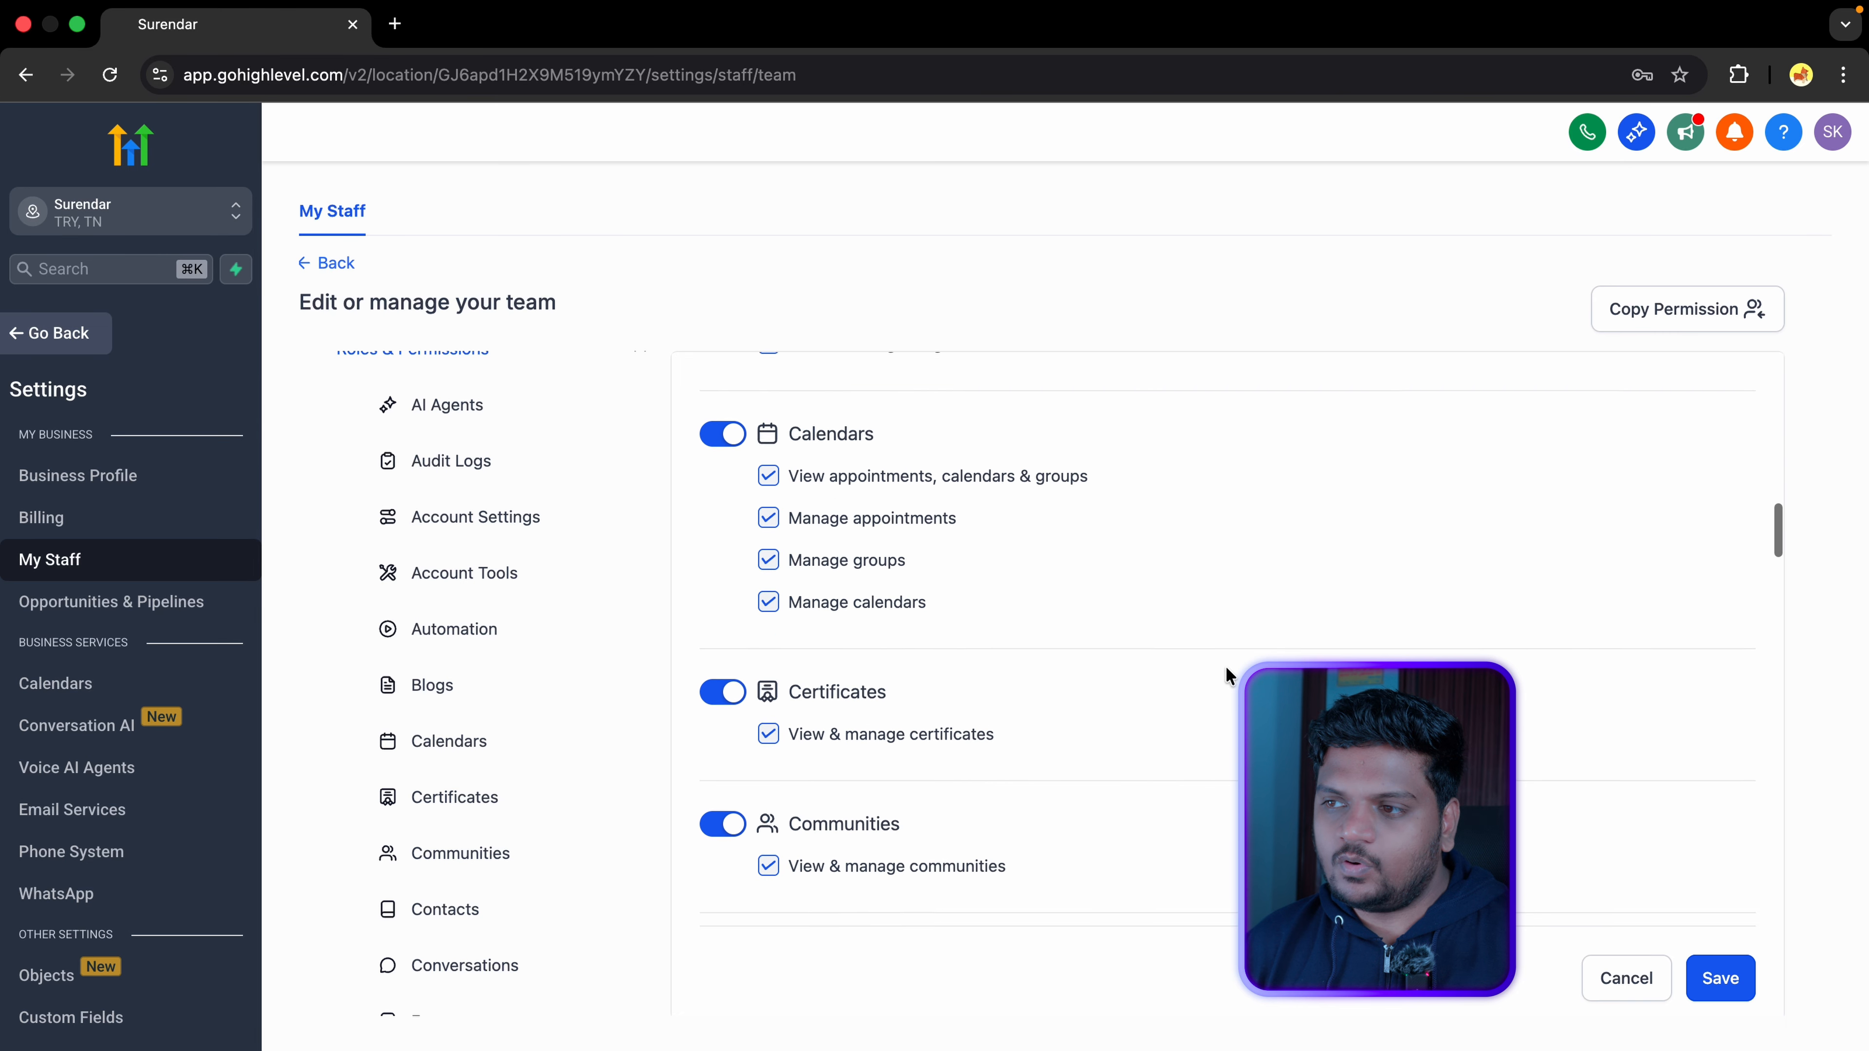
pyautogui.scroll(-10, 1224, 667)
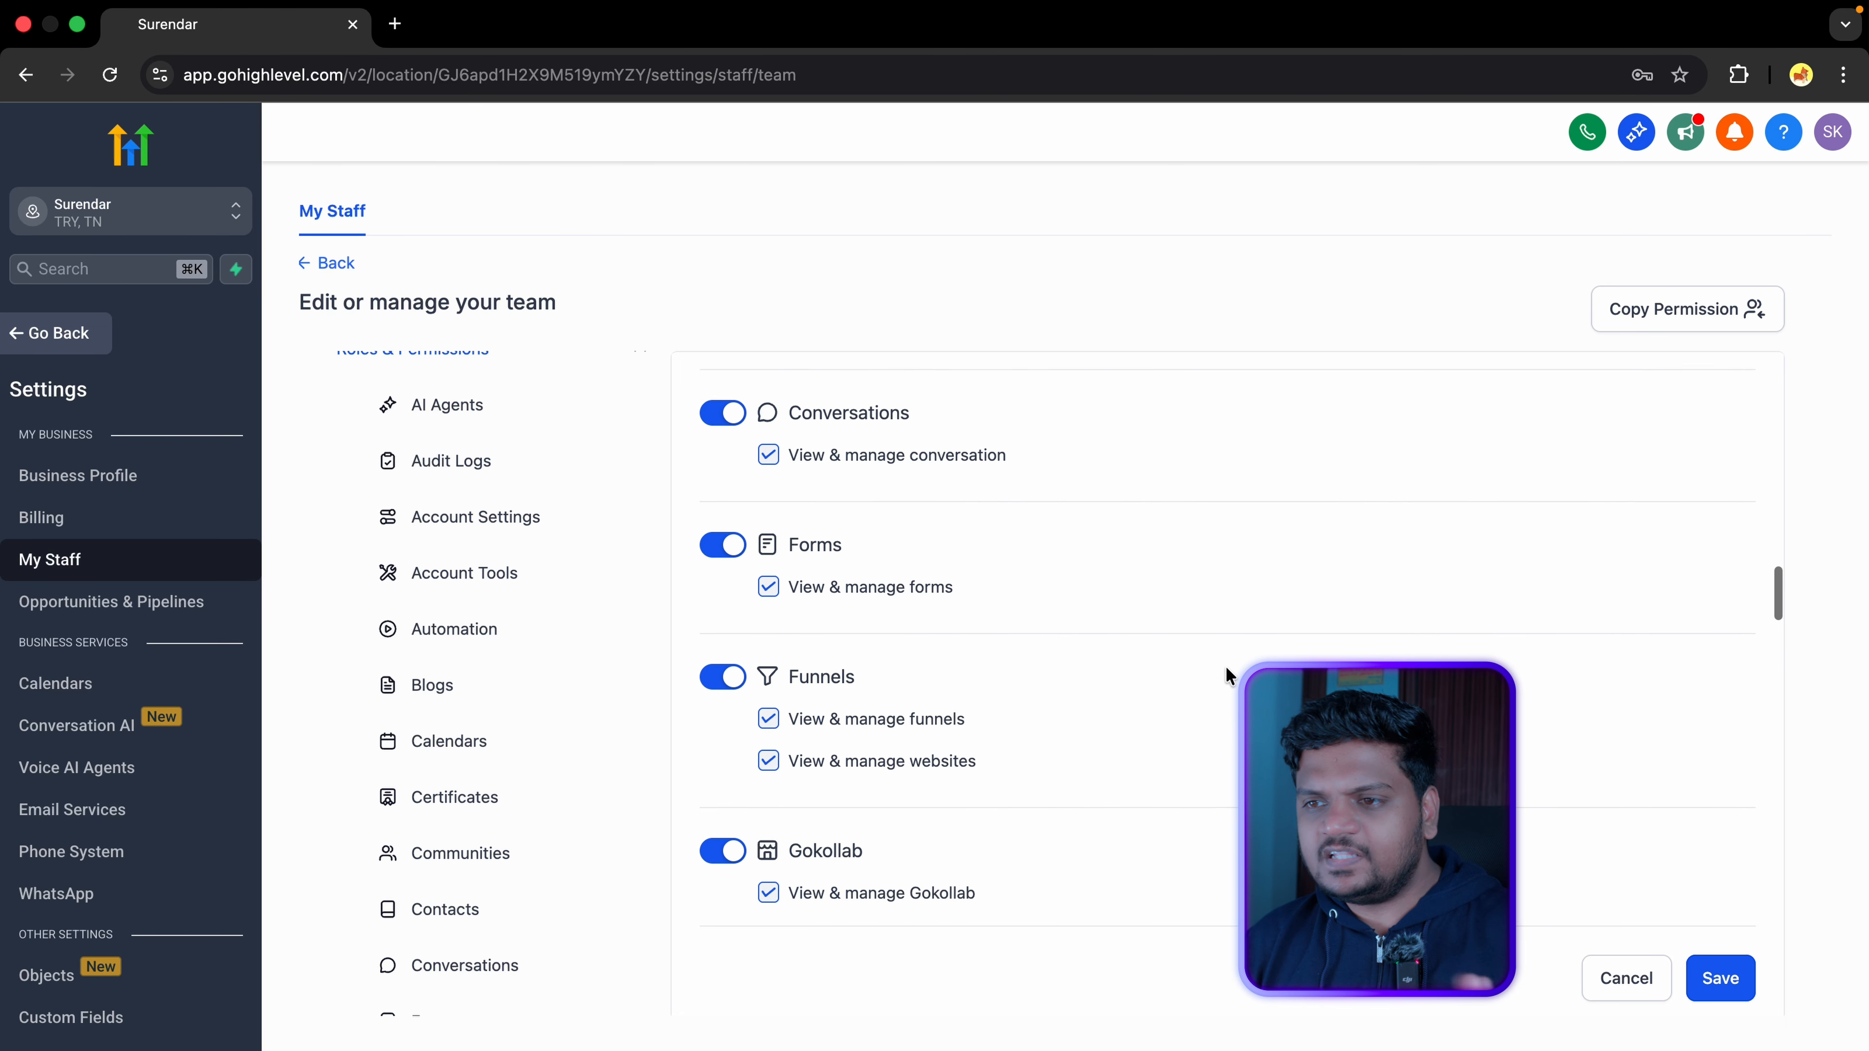
pyautogui.scroll(-10, 1224, 667)
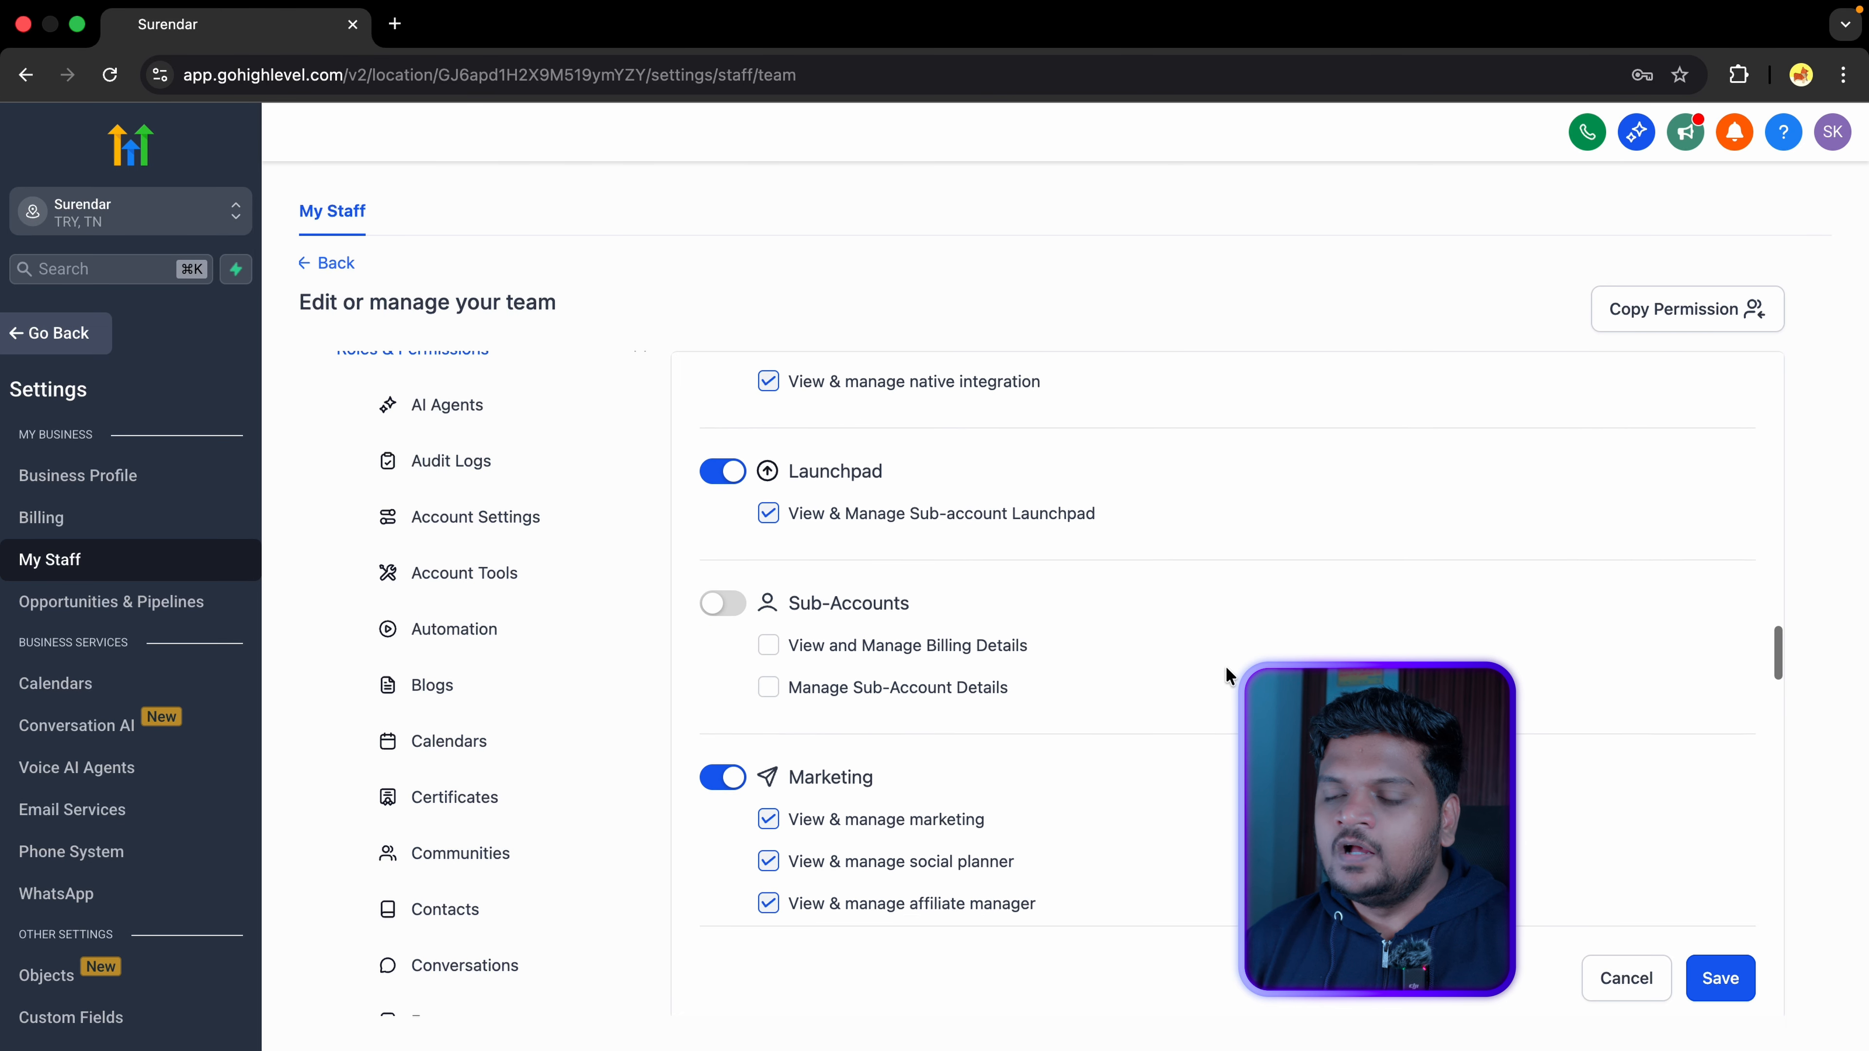
pyautogui.scroll(-10, 1225, 666)
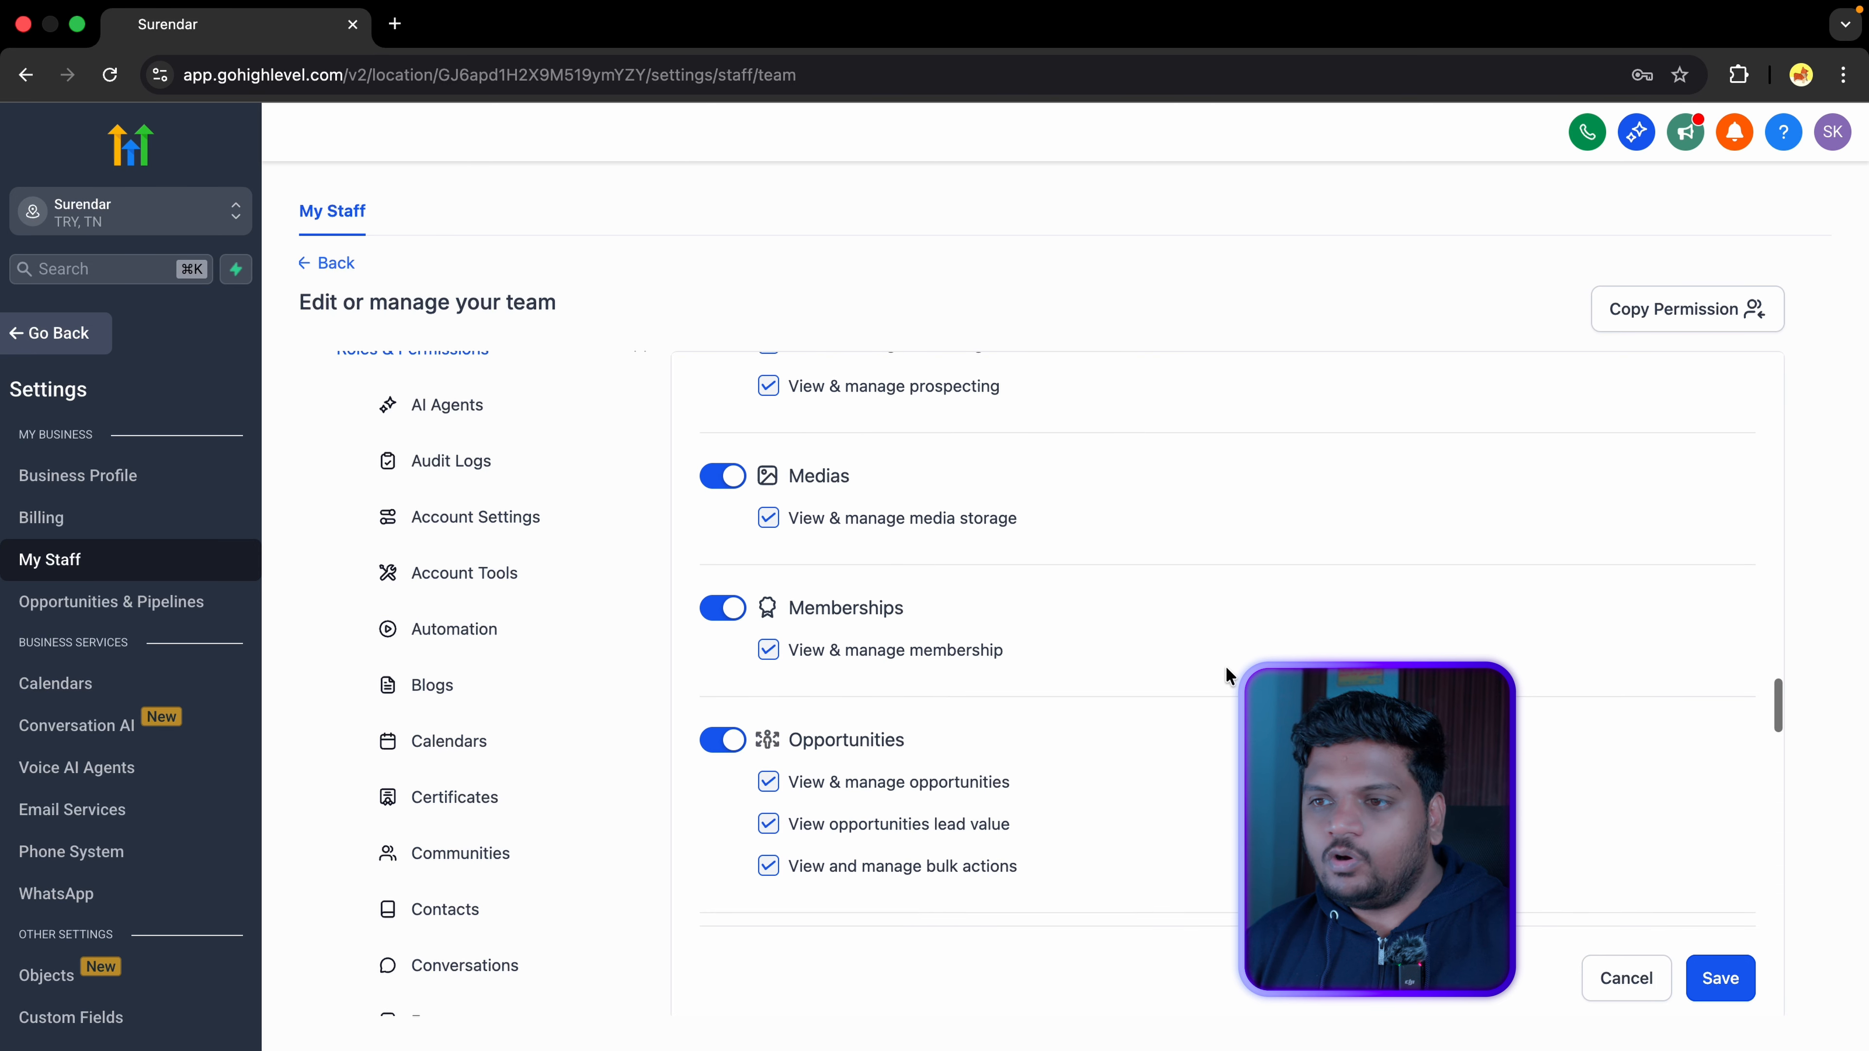
pyautogui.scroll(-5, 1224, 666)
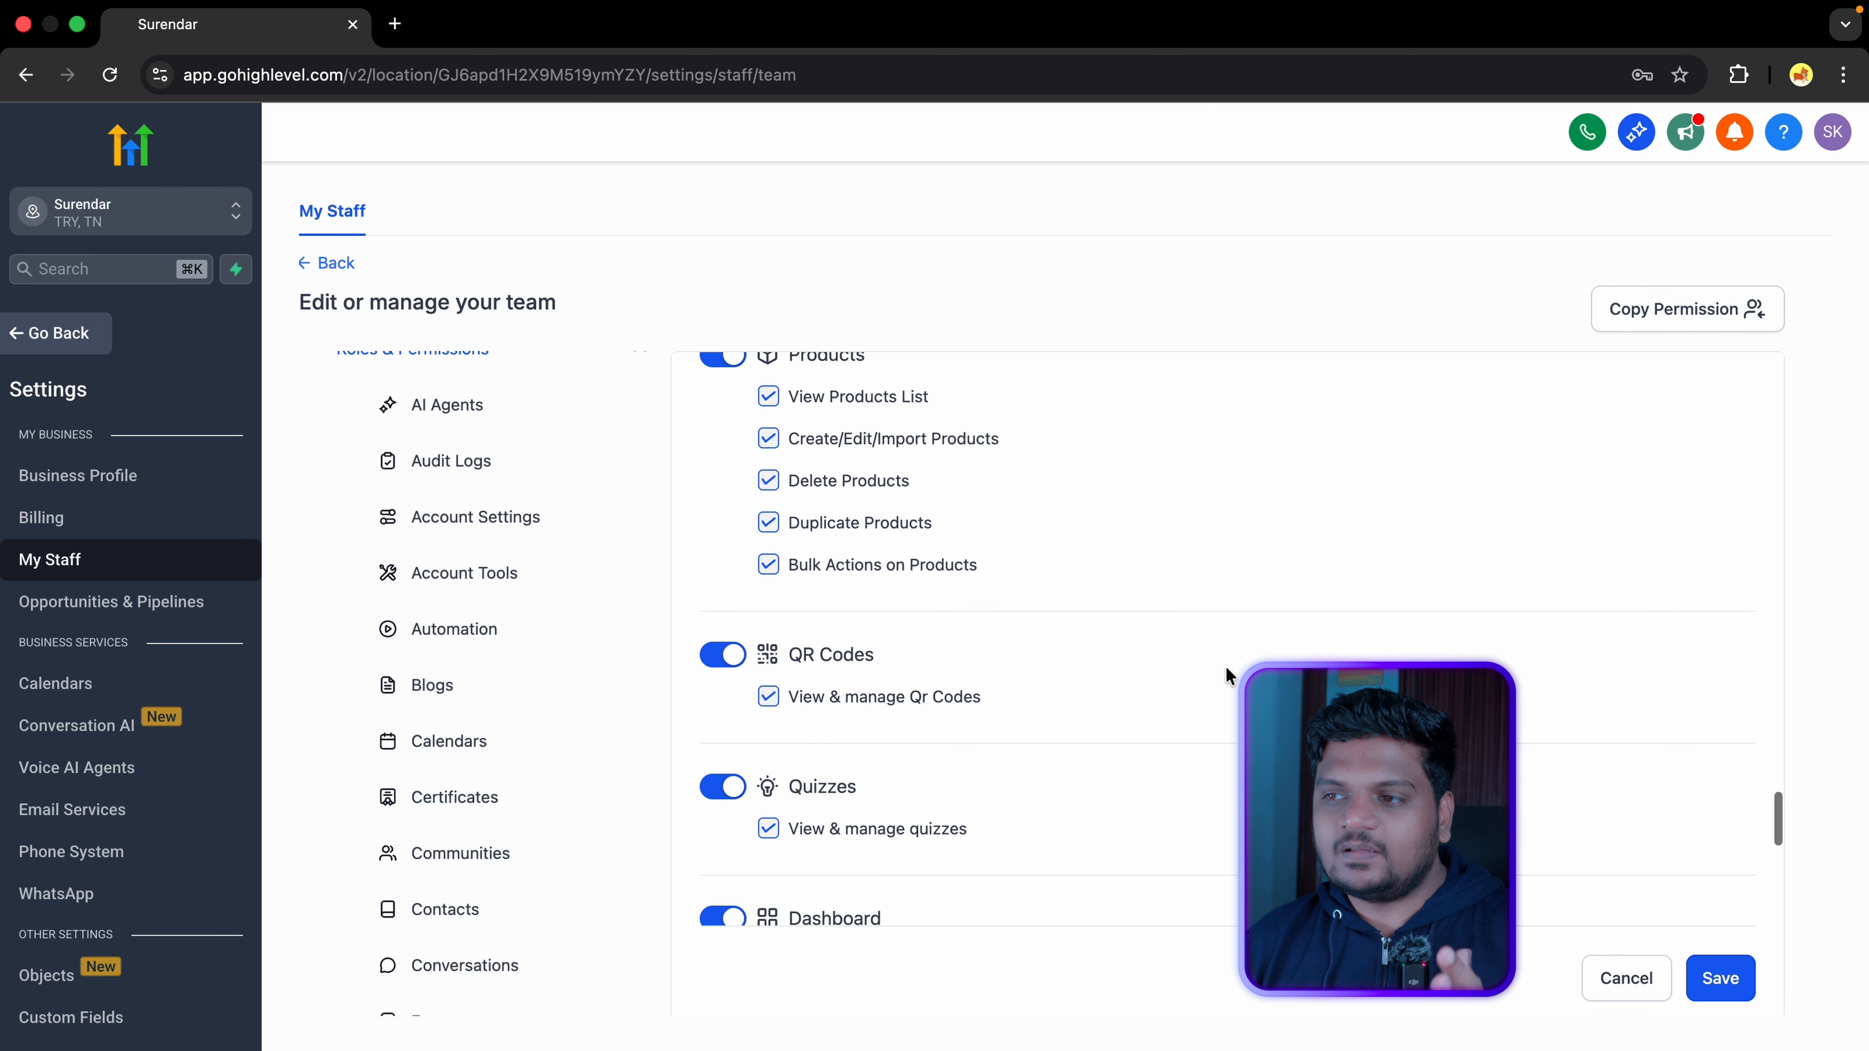
pyautogui.click(726, 657)
pyautogui.click(721, 786)
pyautogui.scroll(-3, 725, 769)
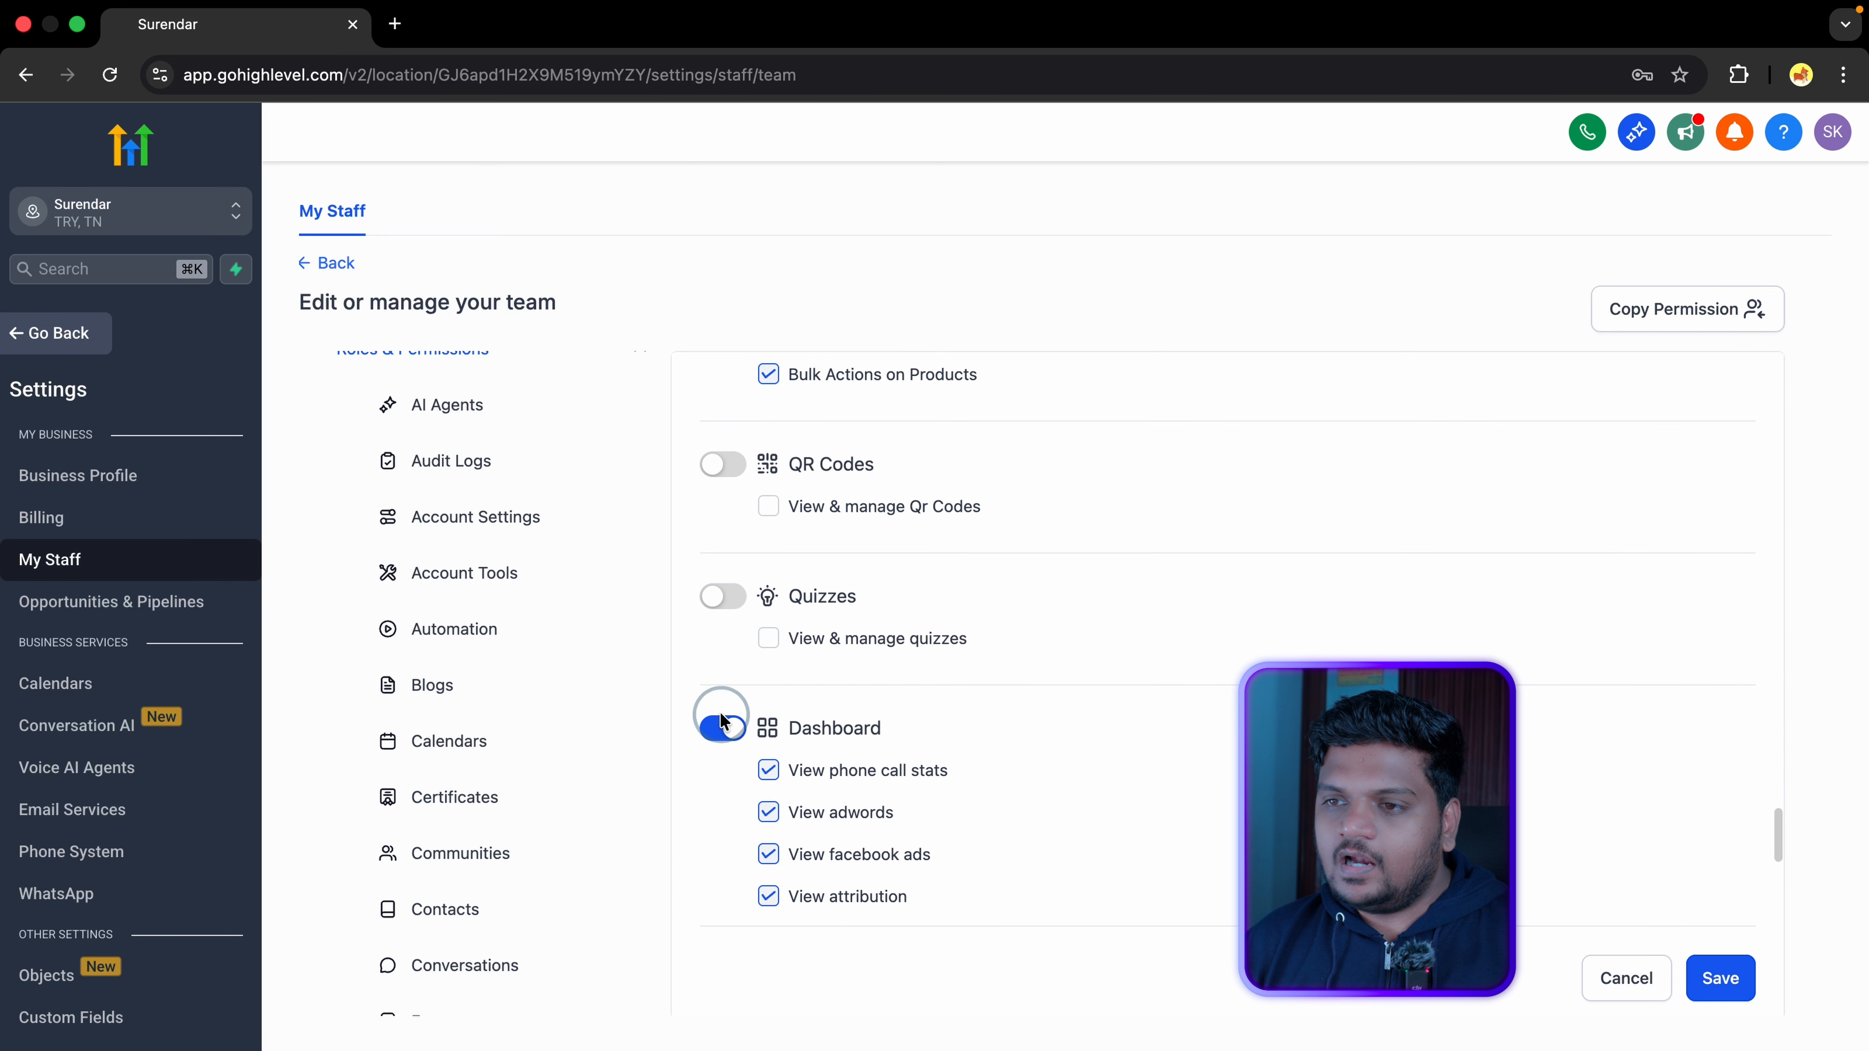
pyautogui.click(721, 733)
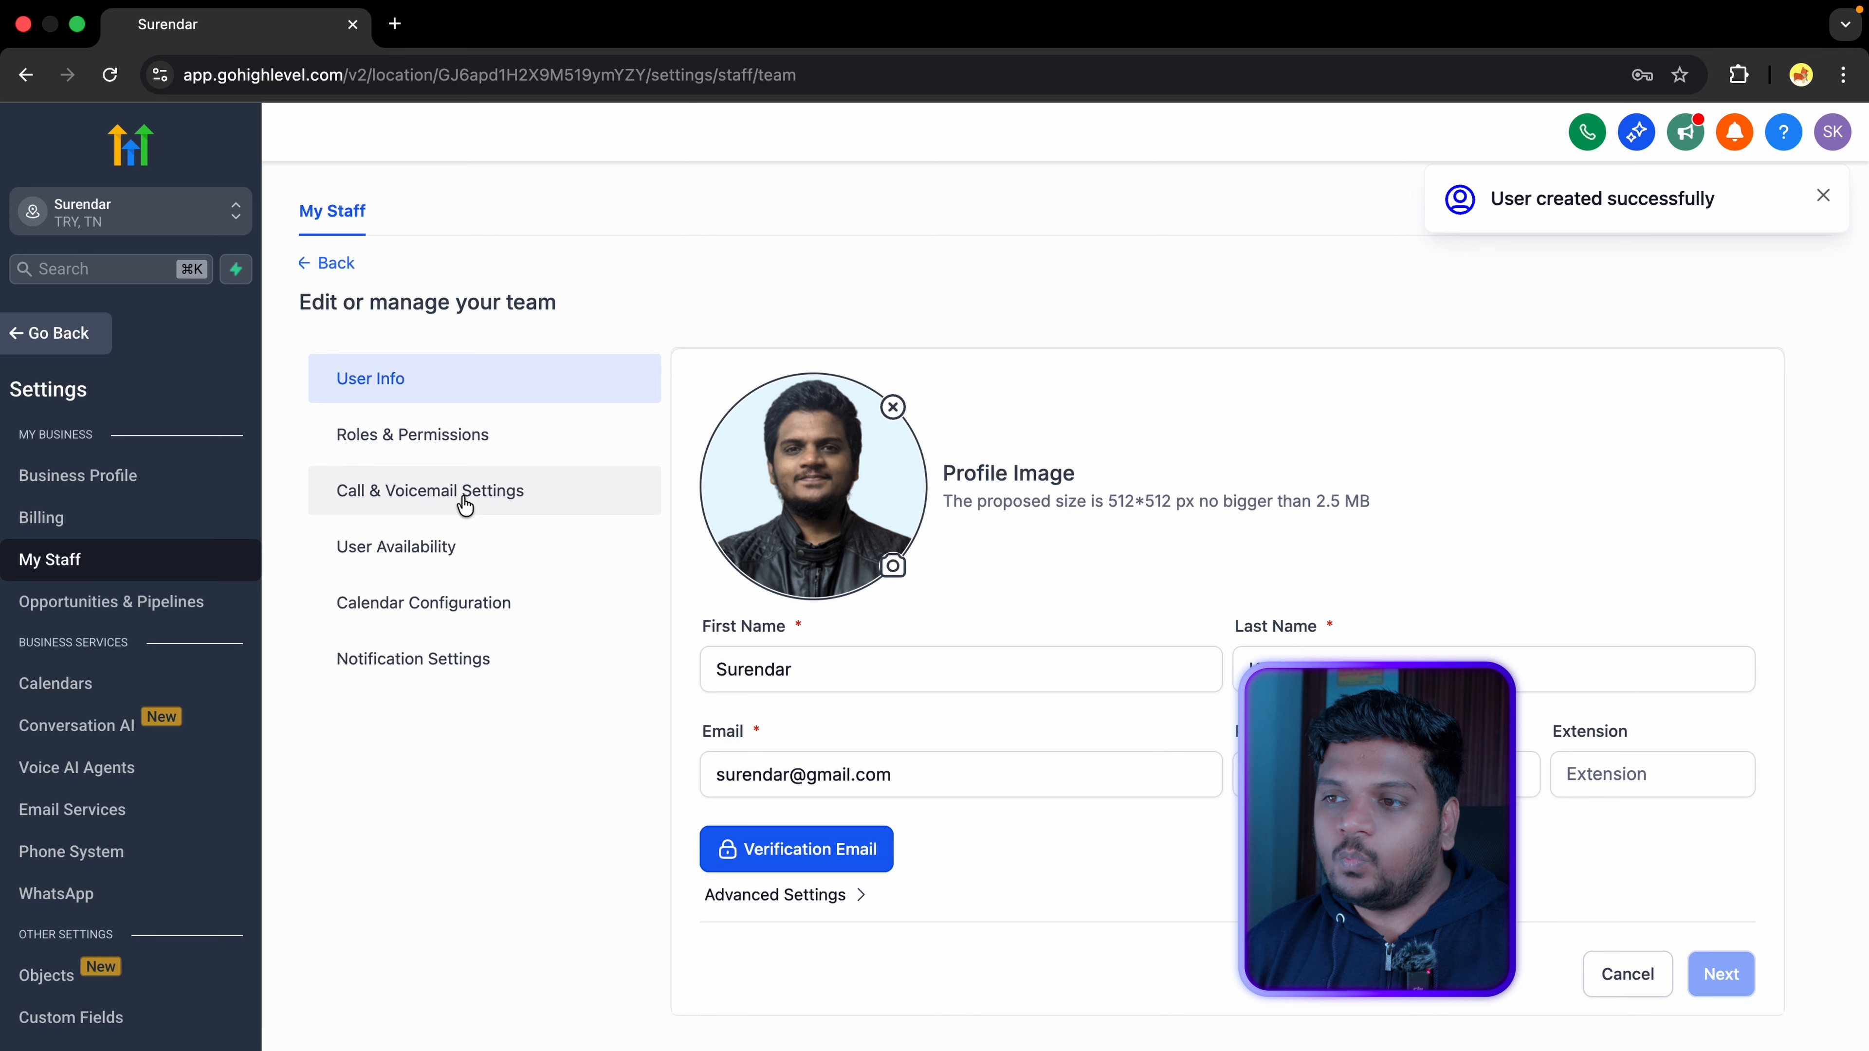
pyautogui.click(464, 505)
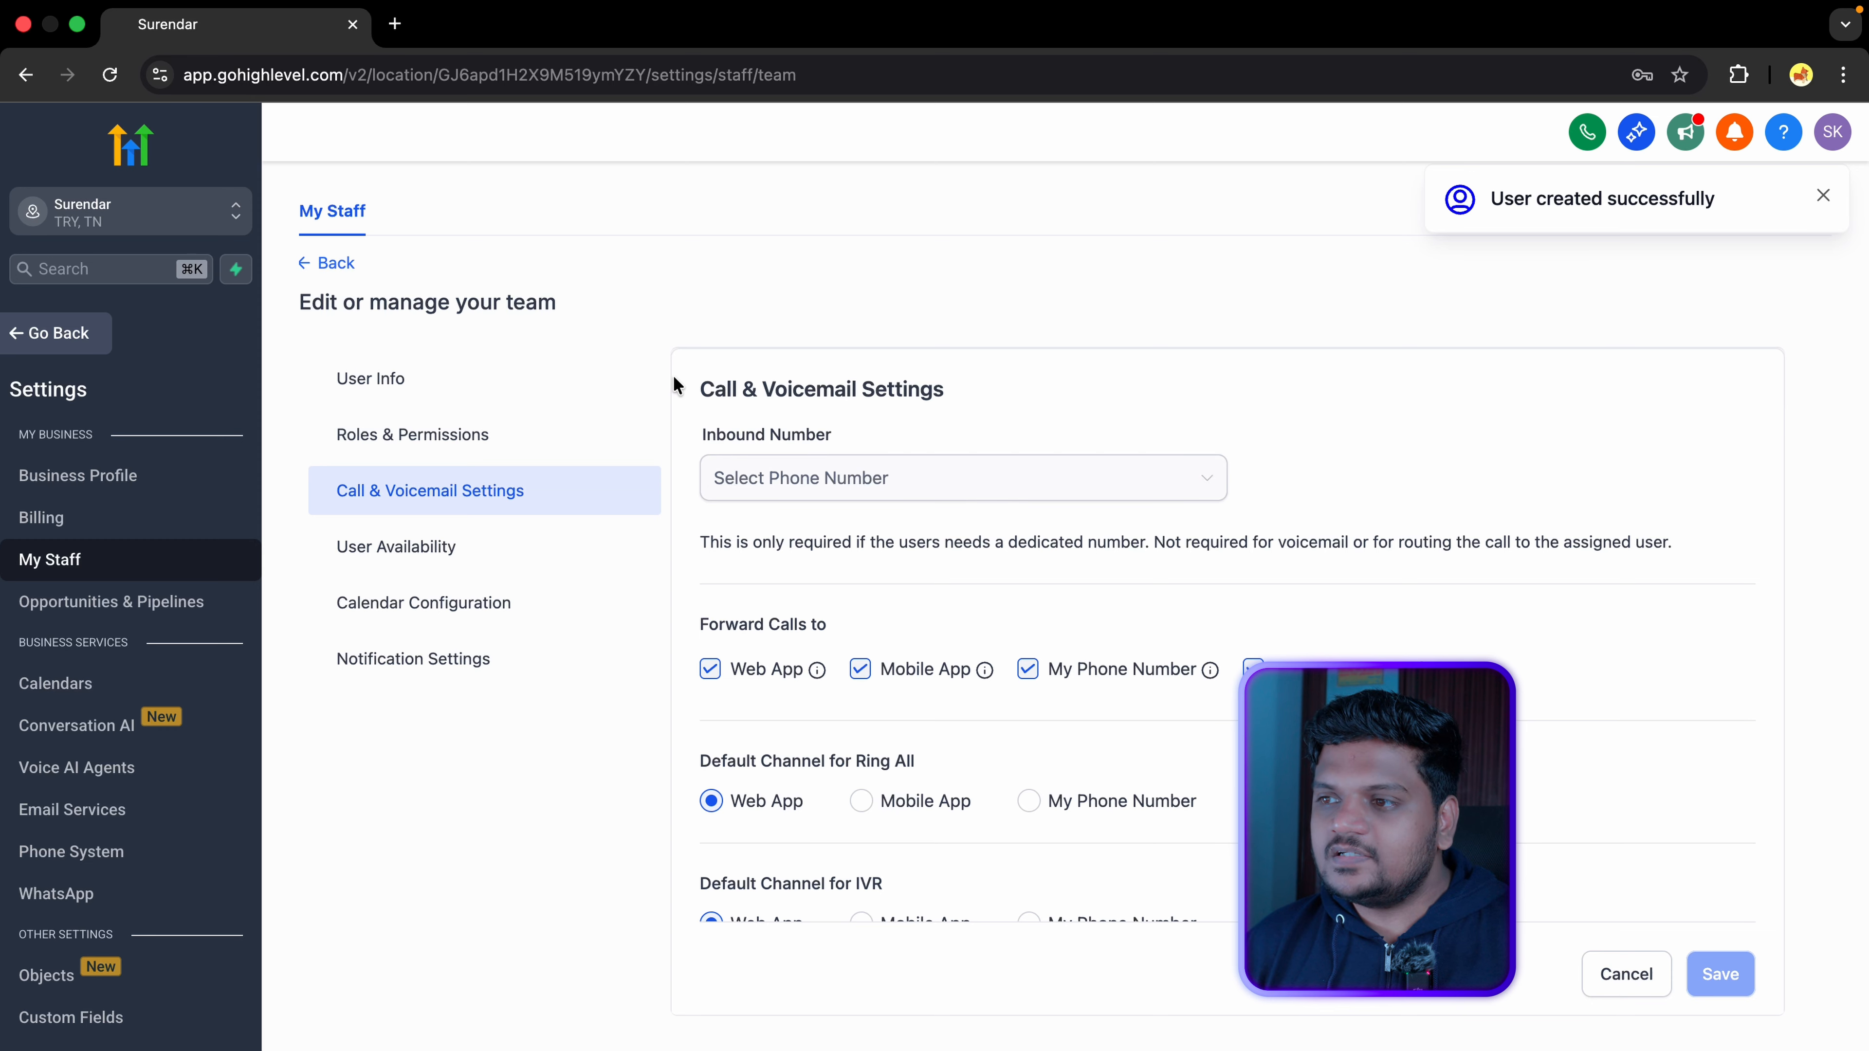
# Step: Highlight the Call & Voicemail note about dedicated numbers, then save the new admin user
pyautogui.moveTo(700, 389); pyautogui.dragTo(1017, 397)
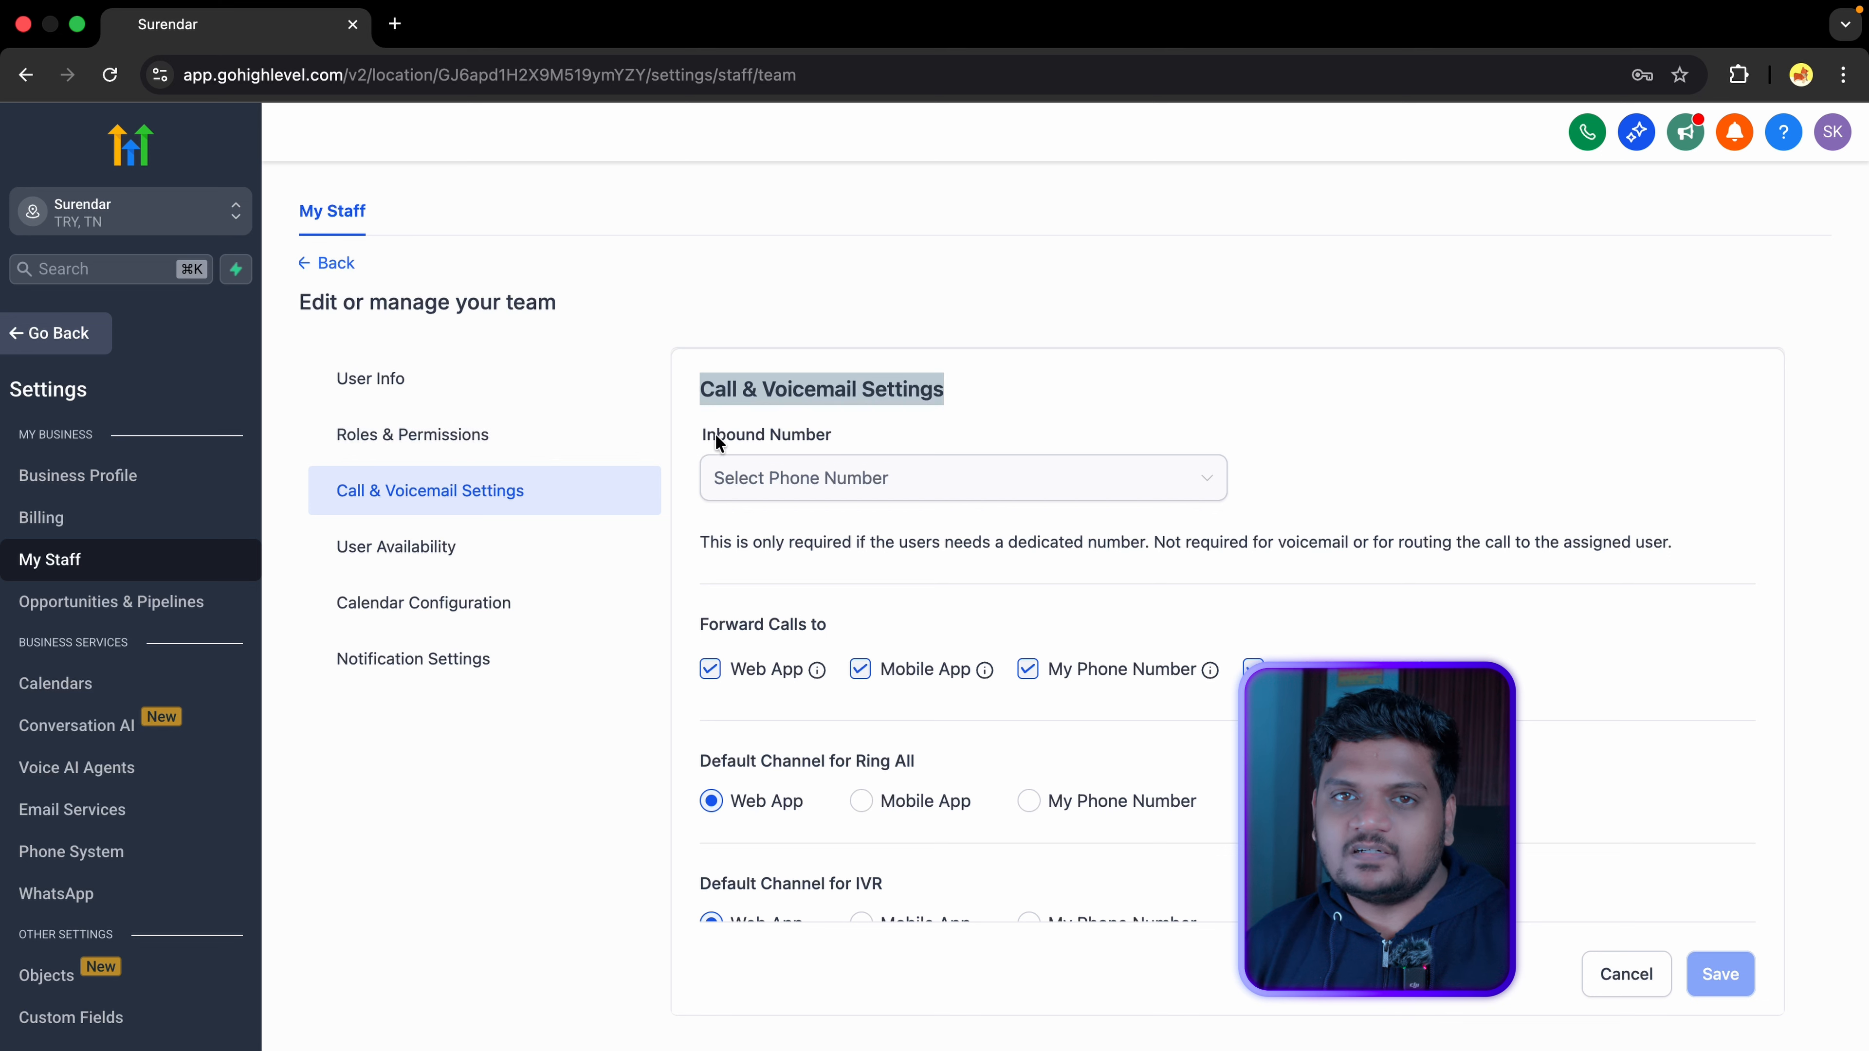
pyautogui.click(993, 480)
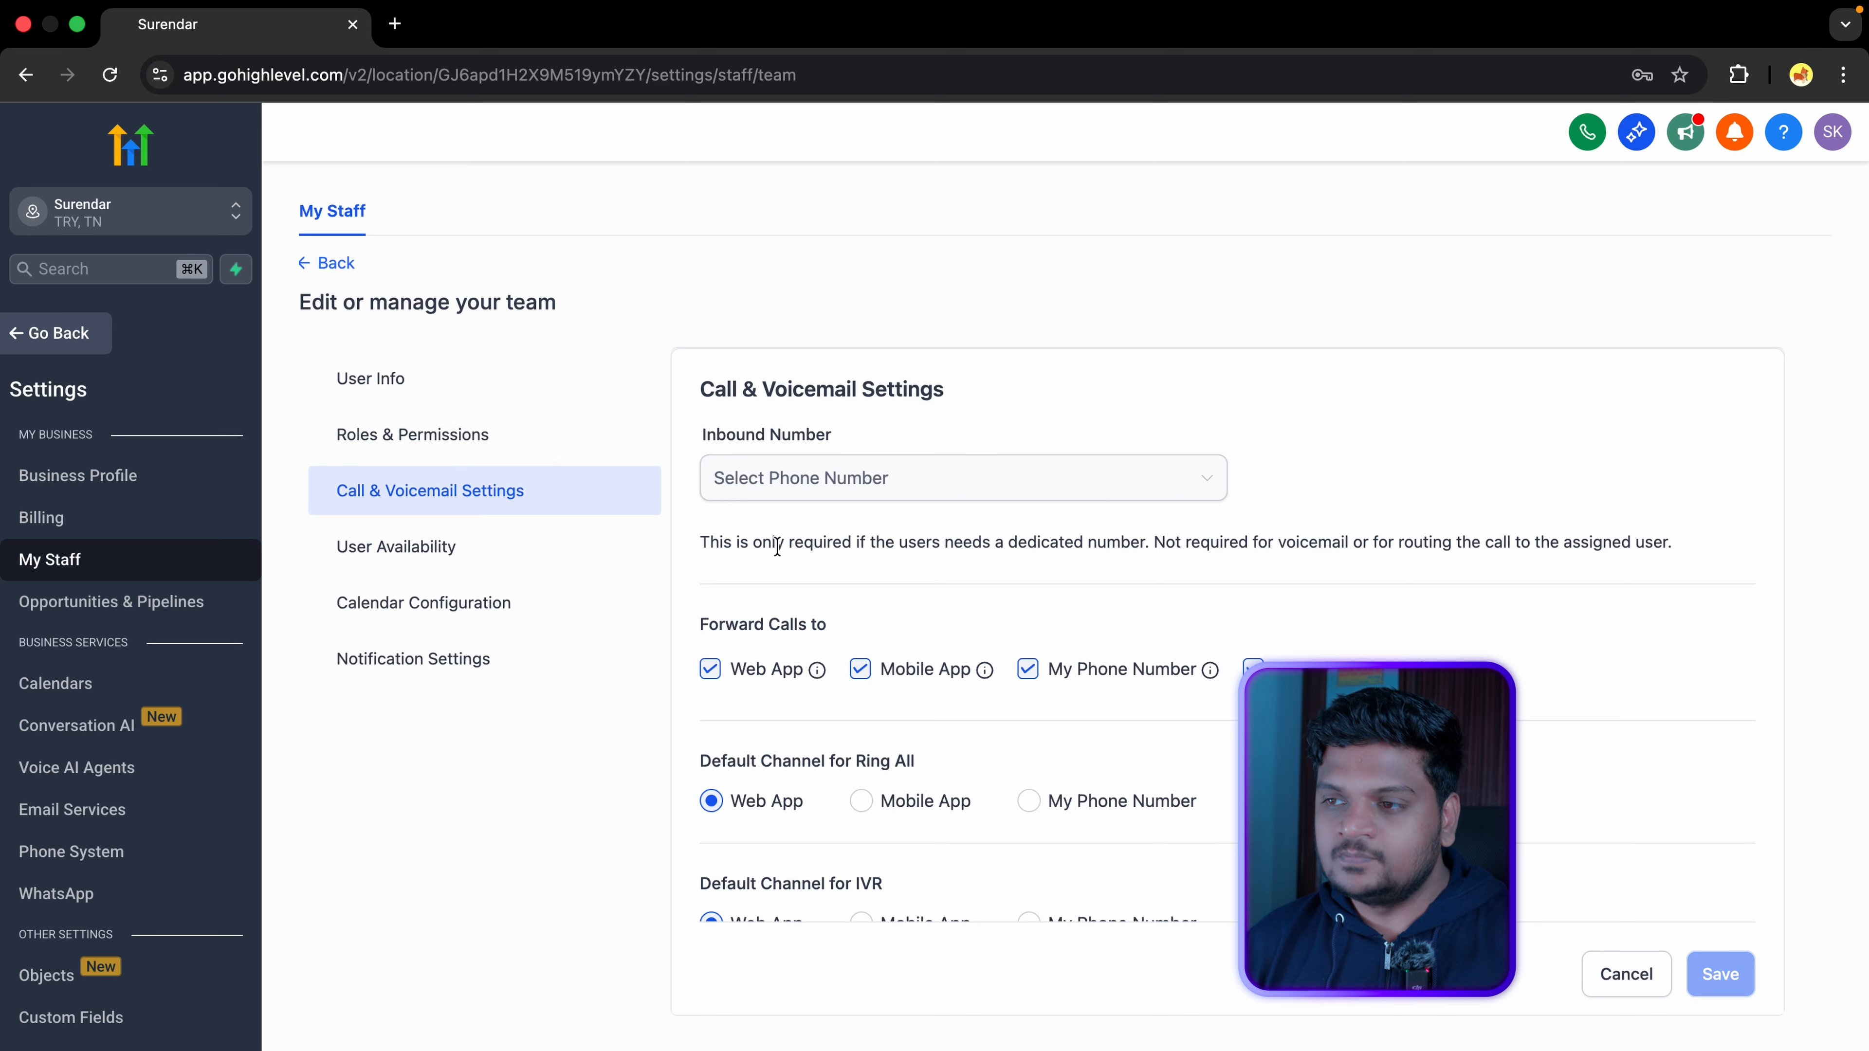
pyautogui.moveTo(700, 545); pyautogui.dragTo(1698, 550)
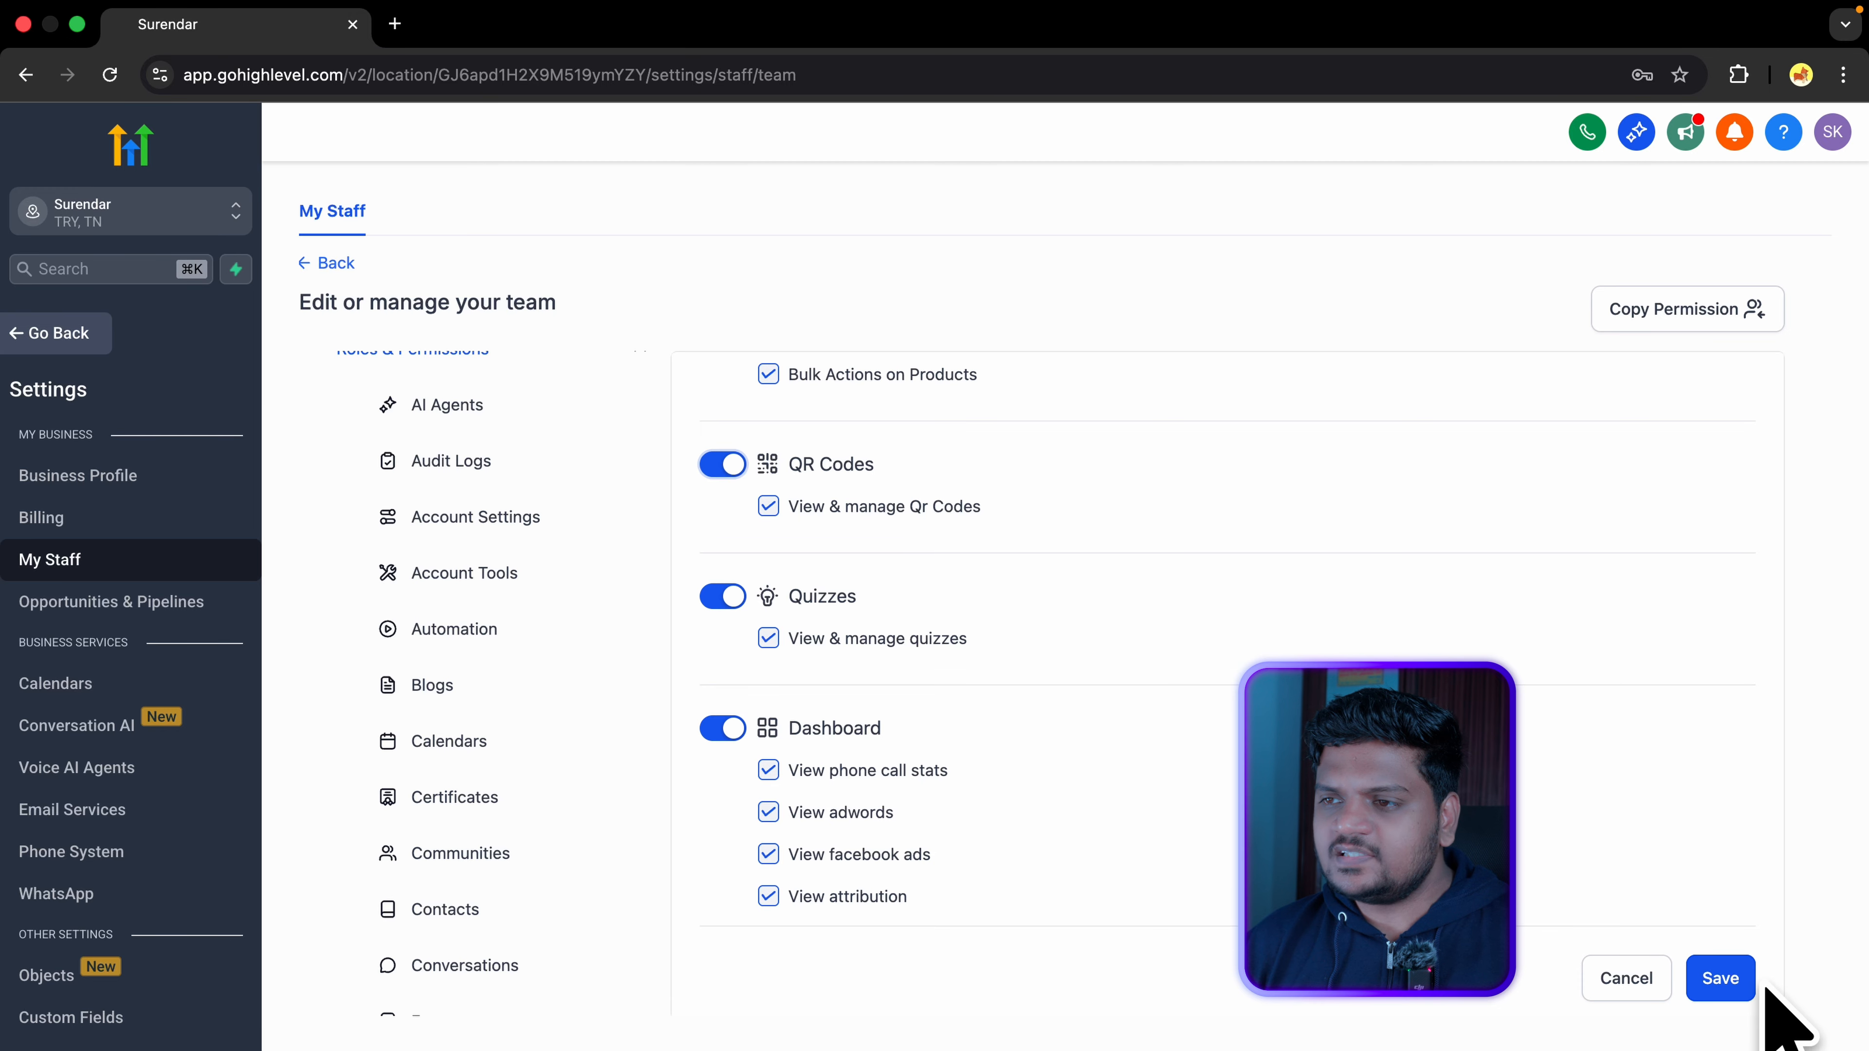
pyautogui.click(1721, 981)
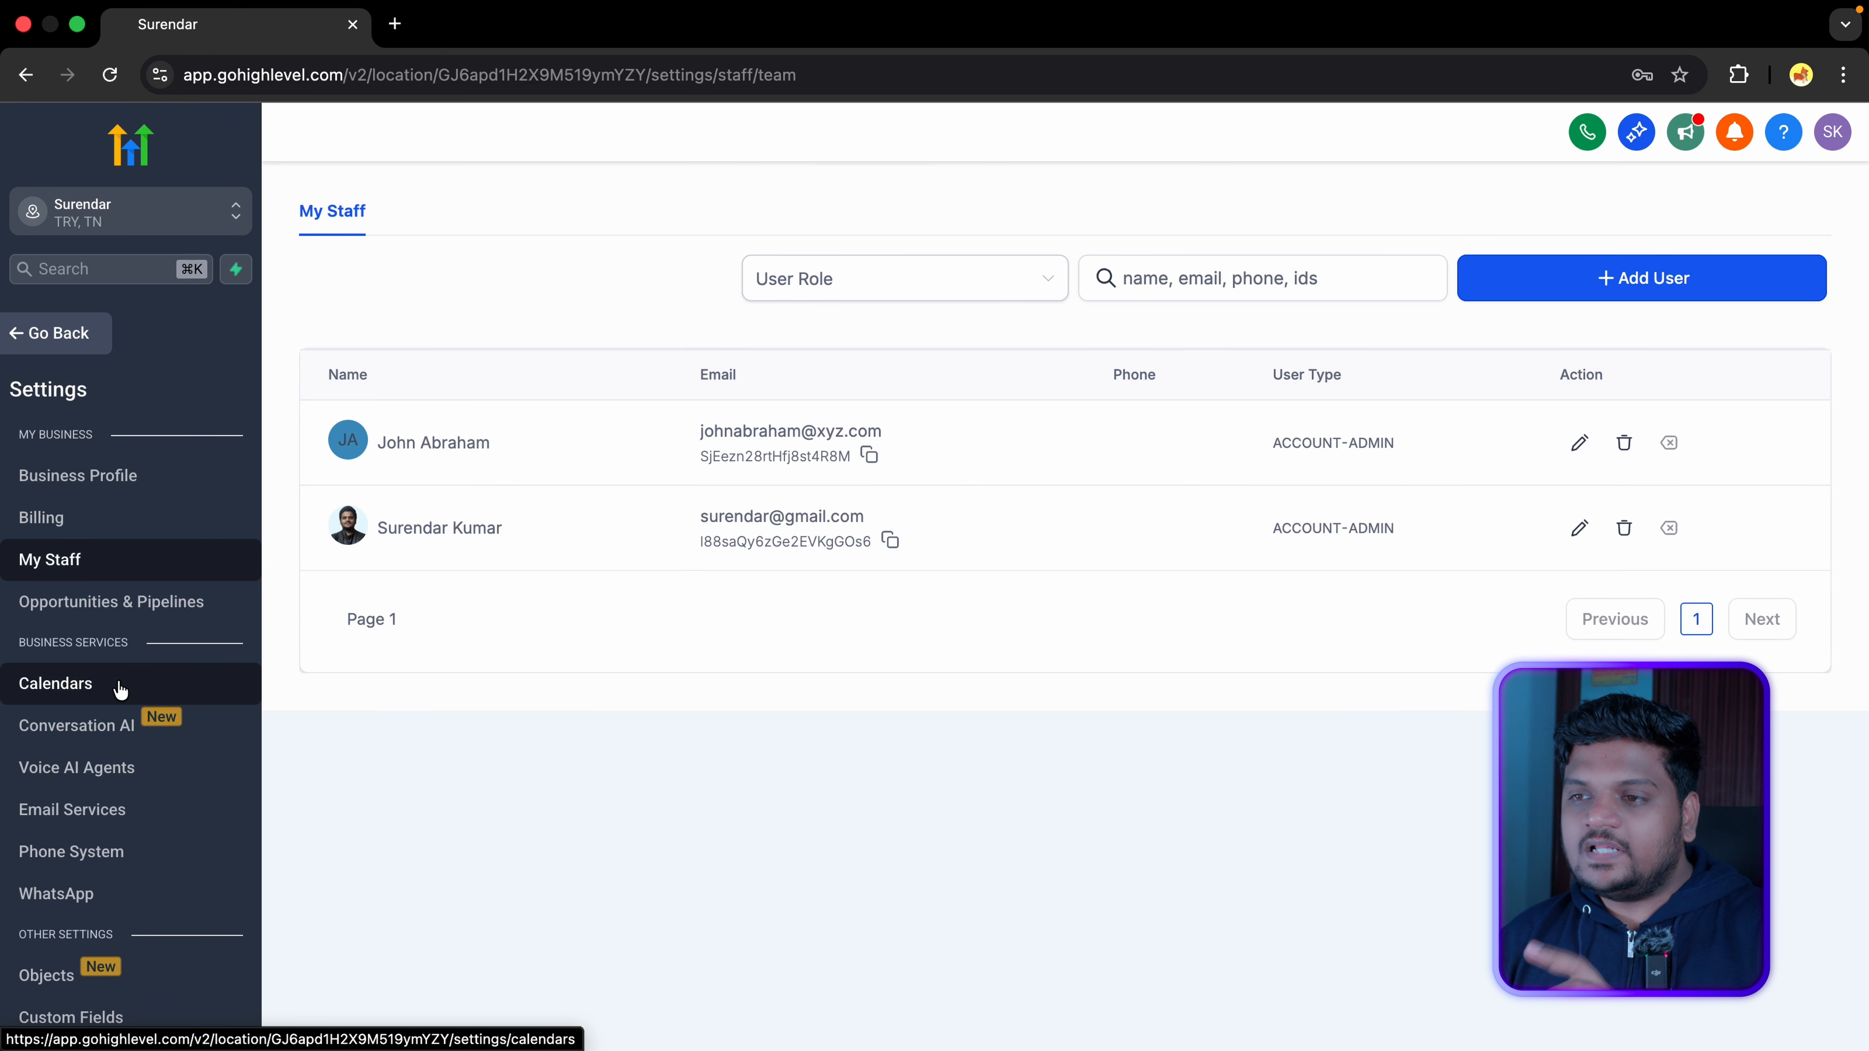
# Step: In Calendars settings, start a new calendar, show the extra types, and pick Personal Booking
pyautogui.click(121, 689)
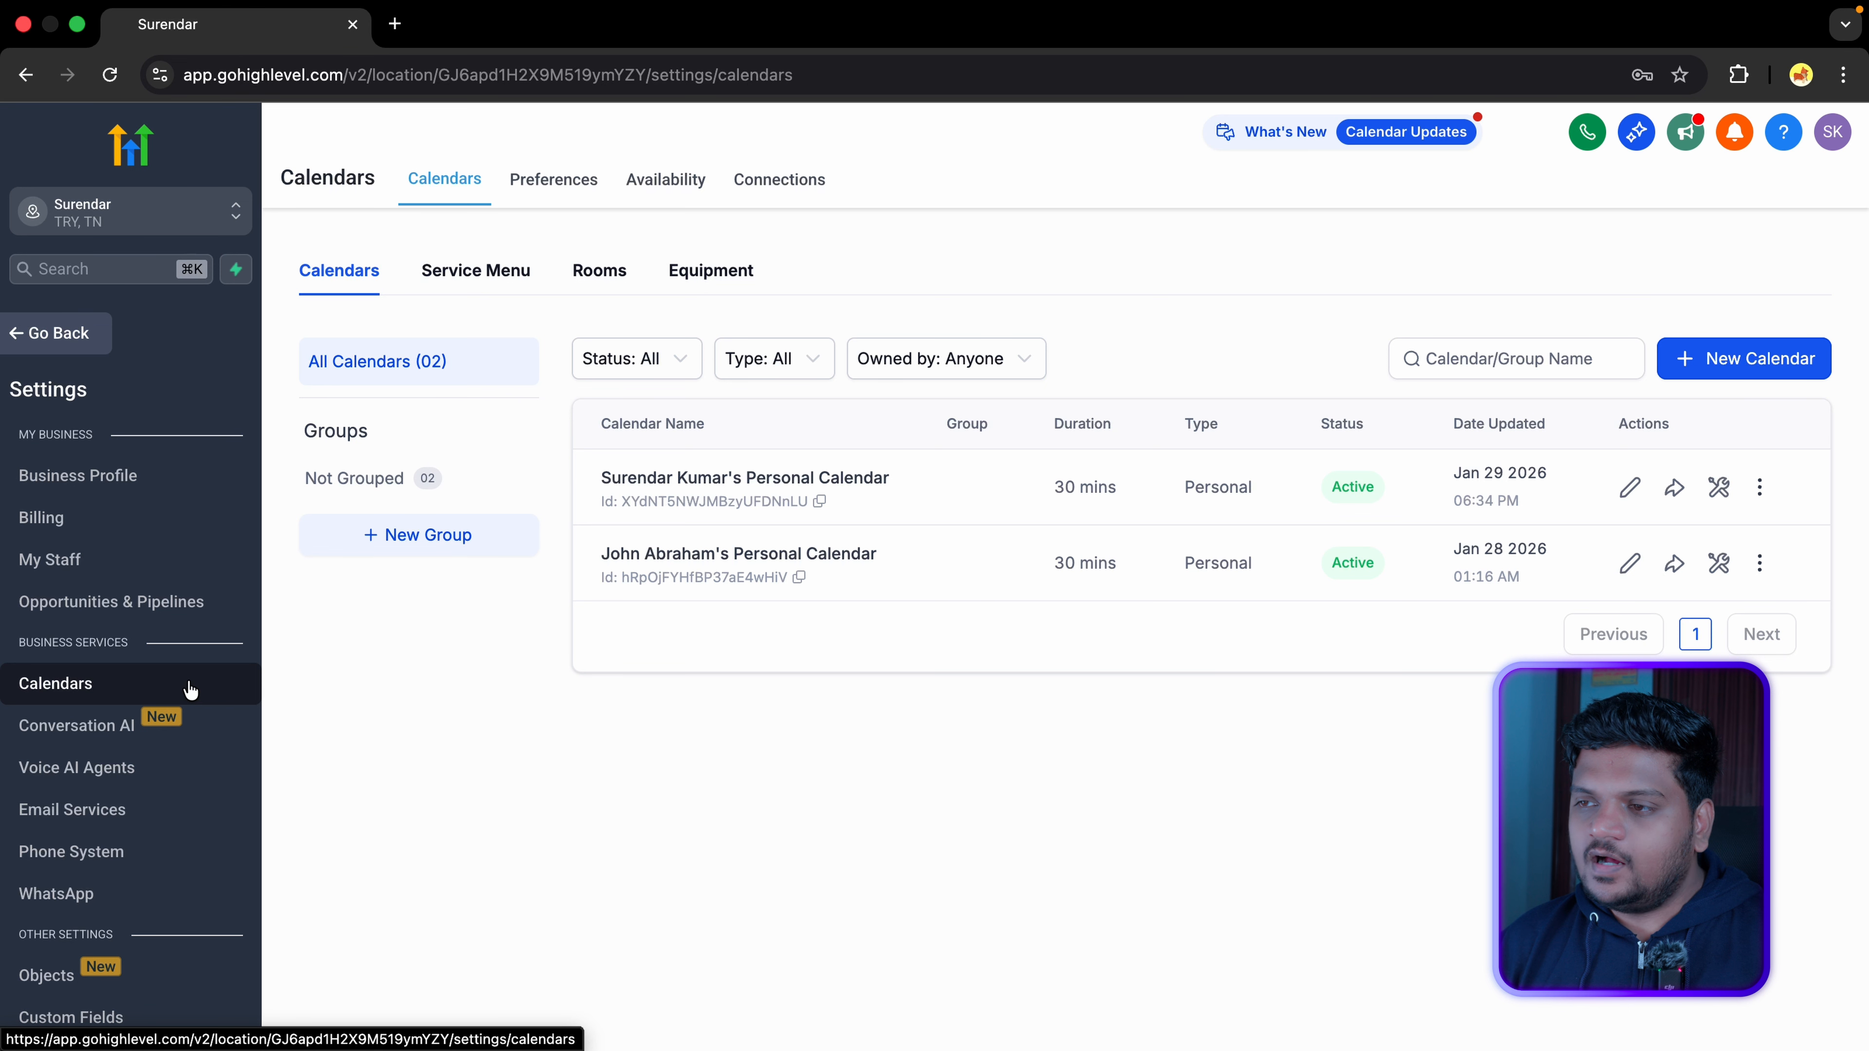
pyautogui.click(1773, 360)
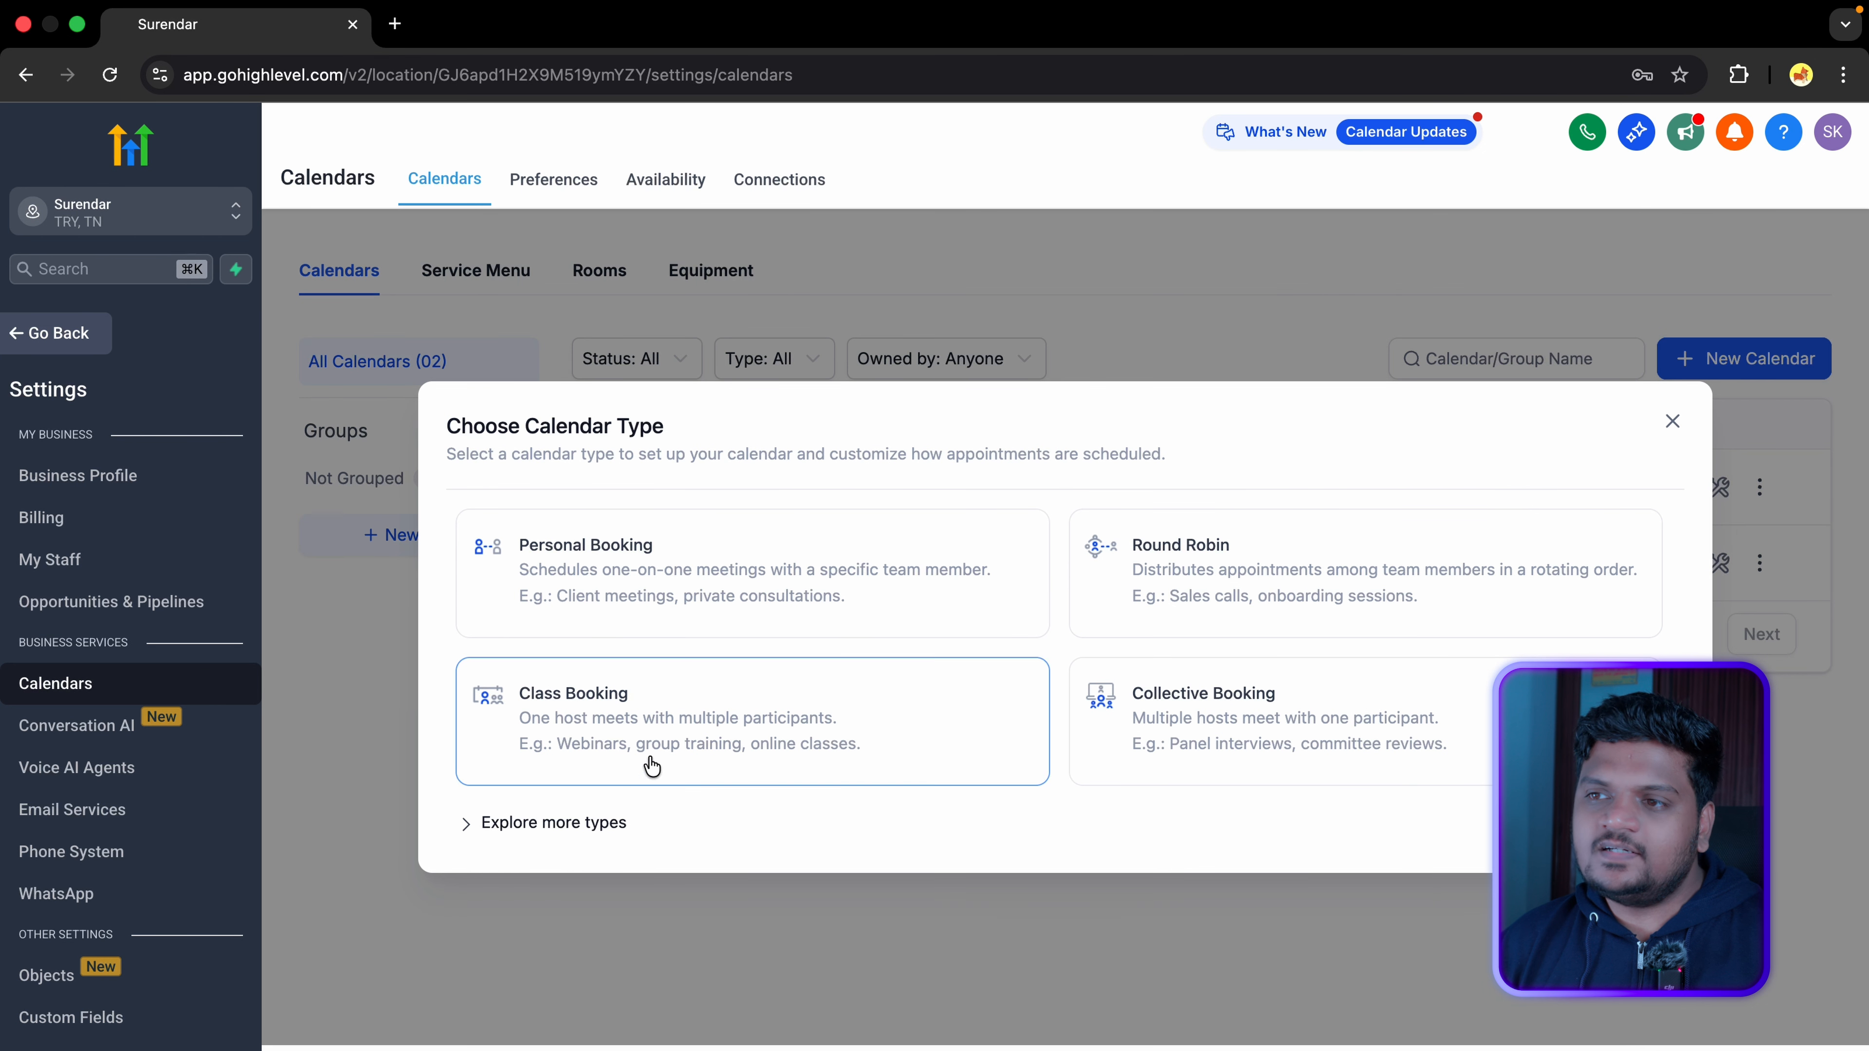
pyautogui.click(574, 822)
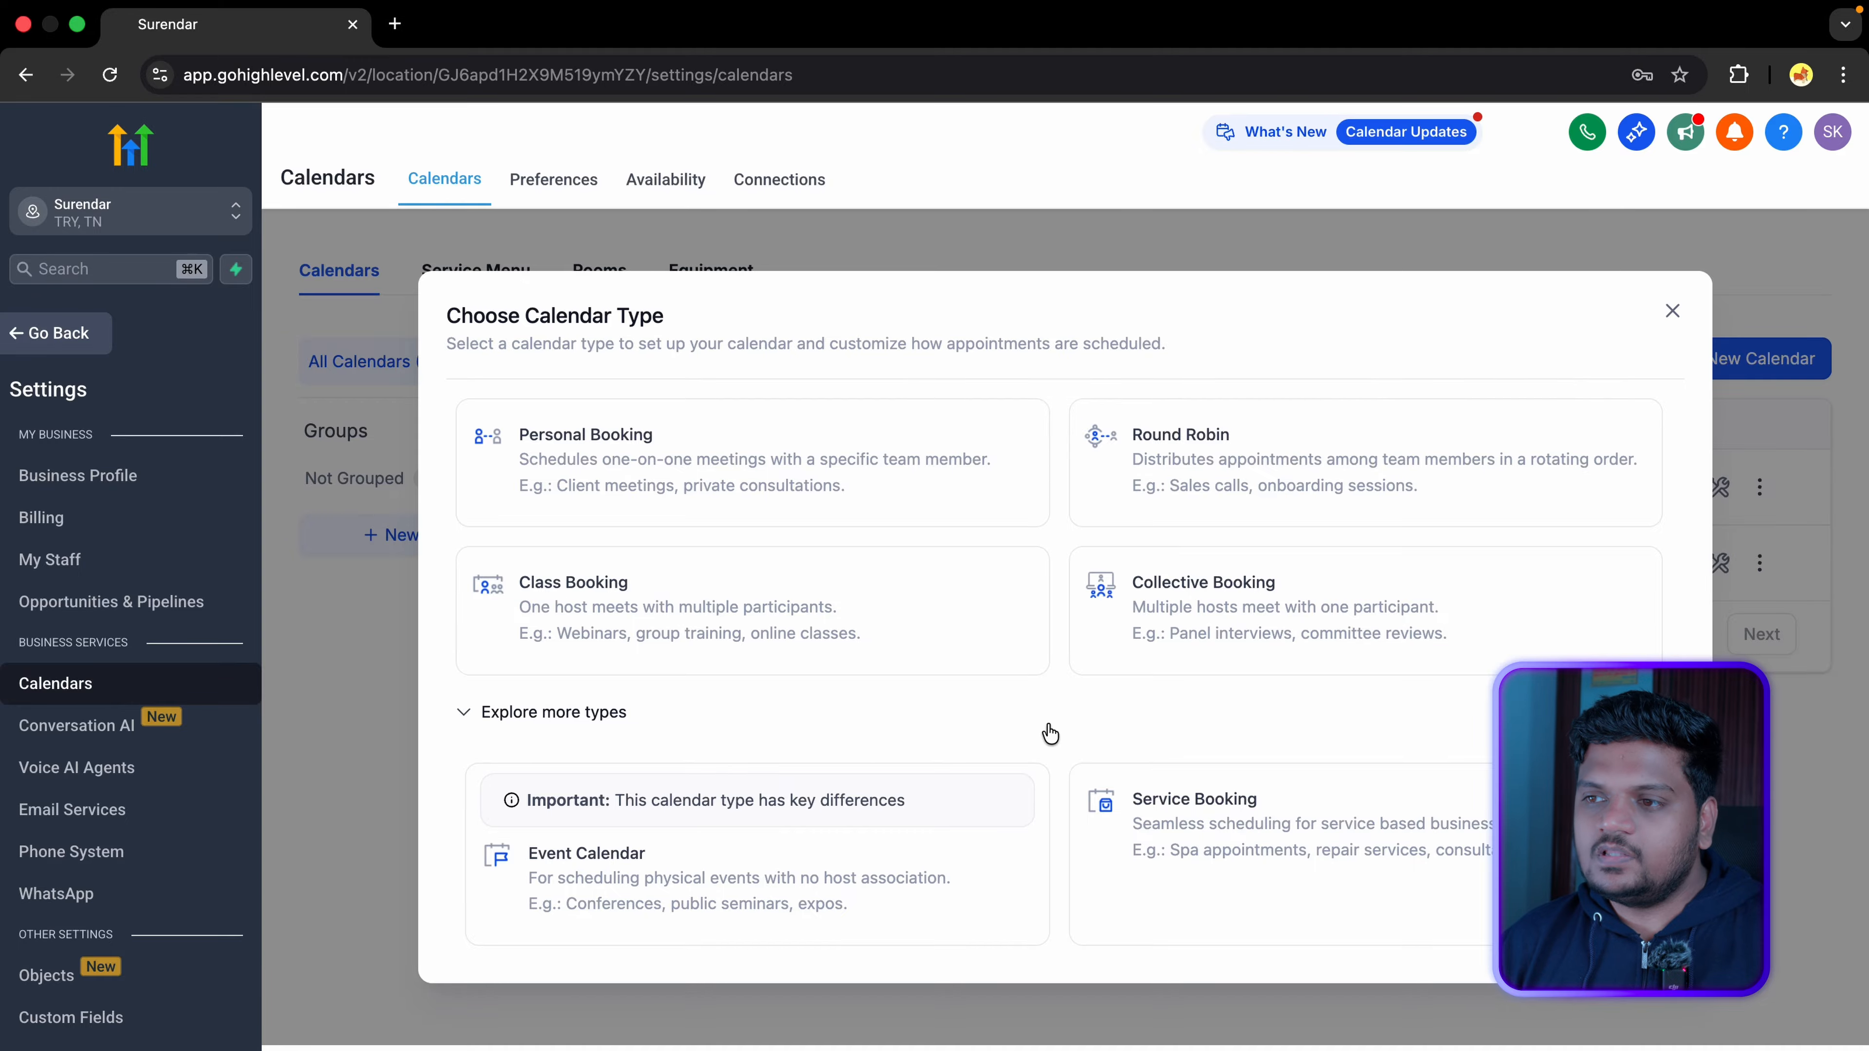
pyautogui.click(910, 491)
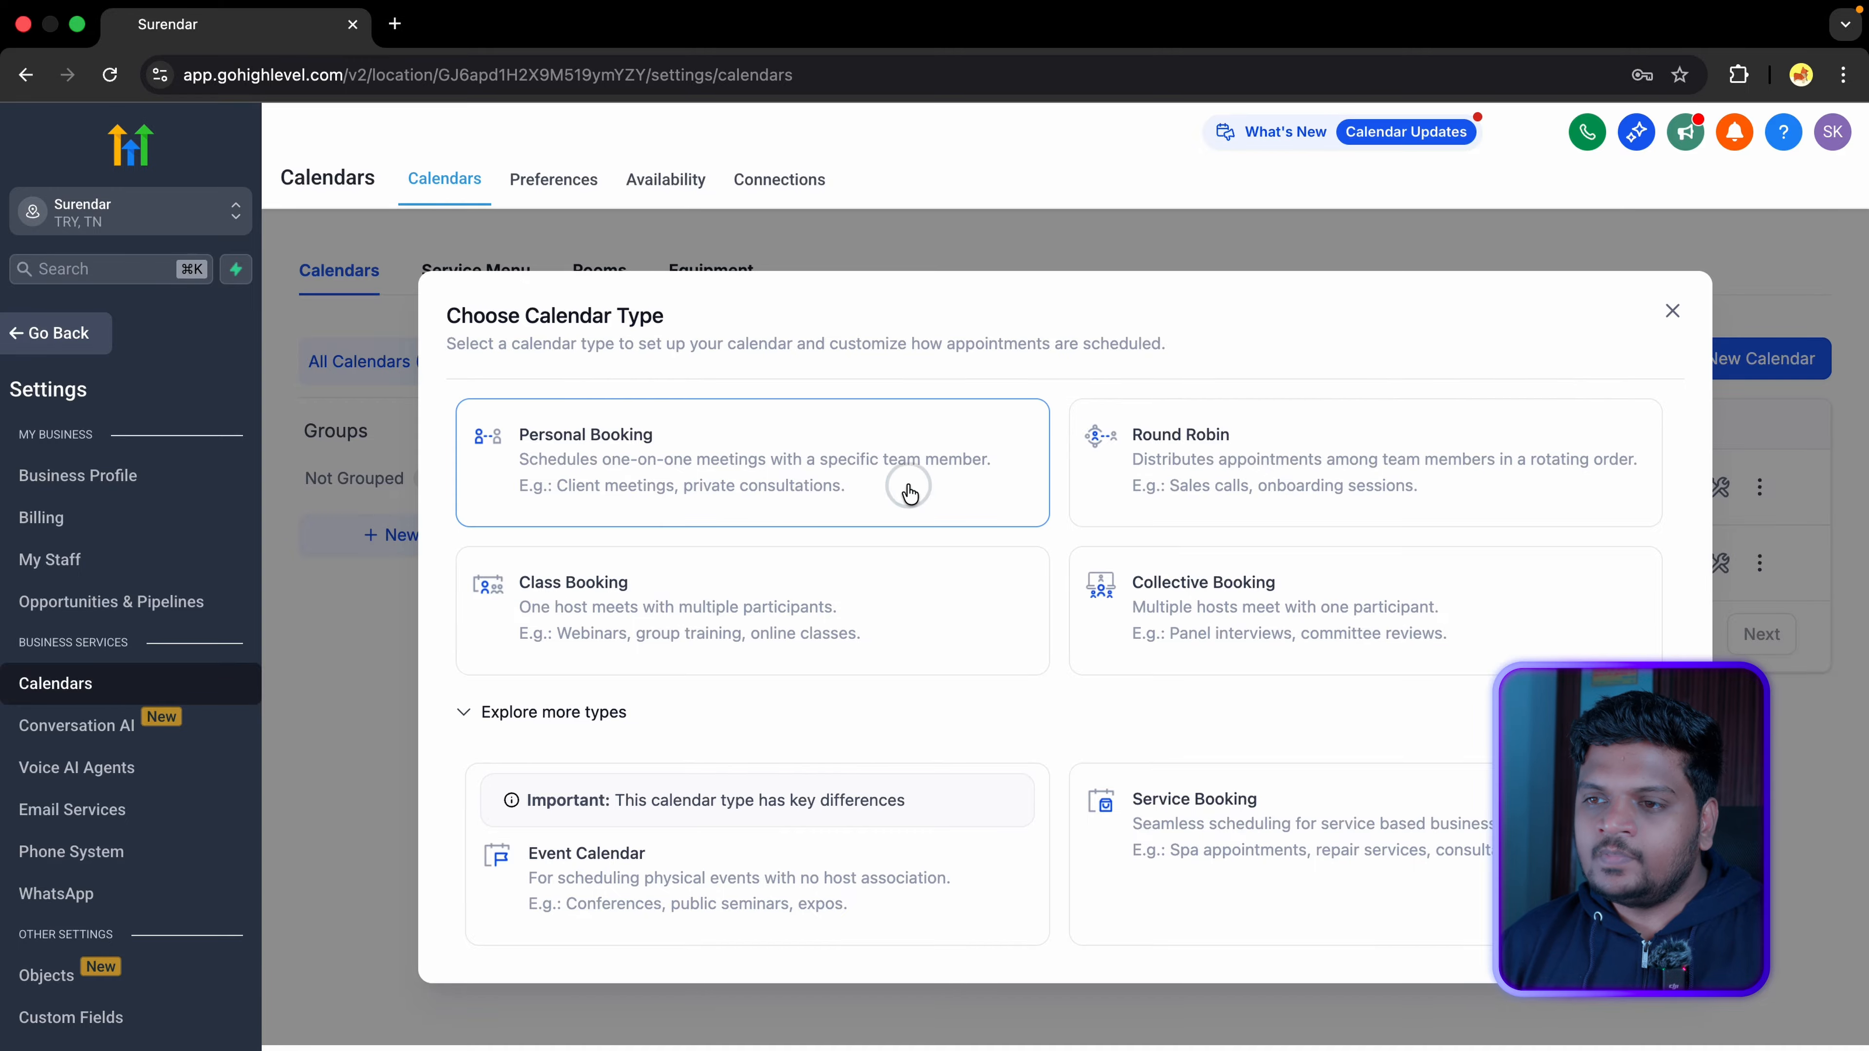
# Step: Open the new personal calendar form and assign the account's own user as host
pyautogui.click(889, 396)
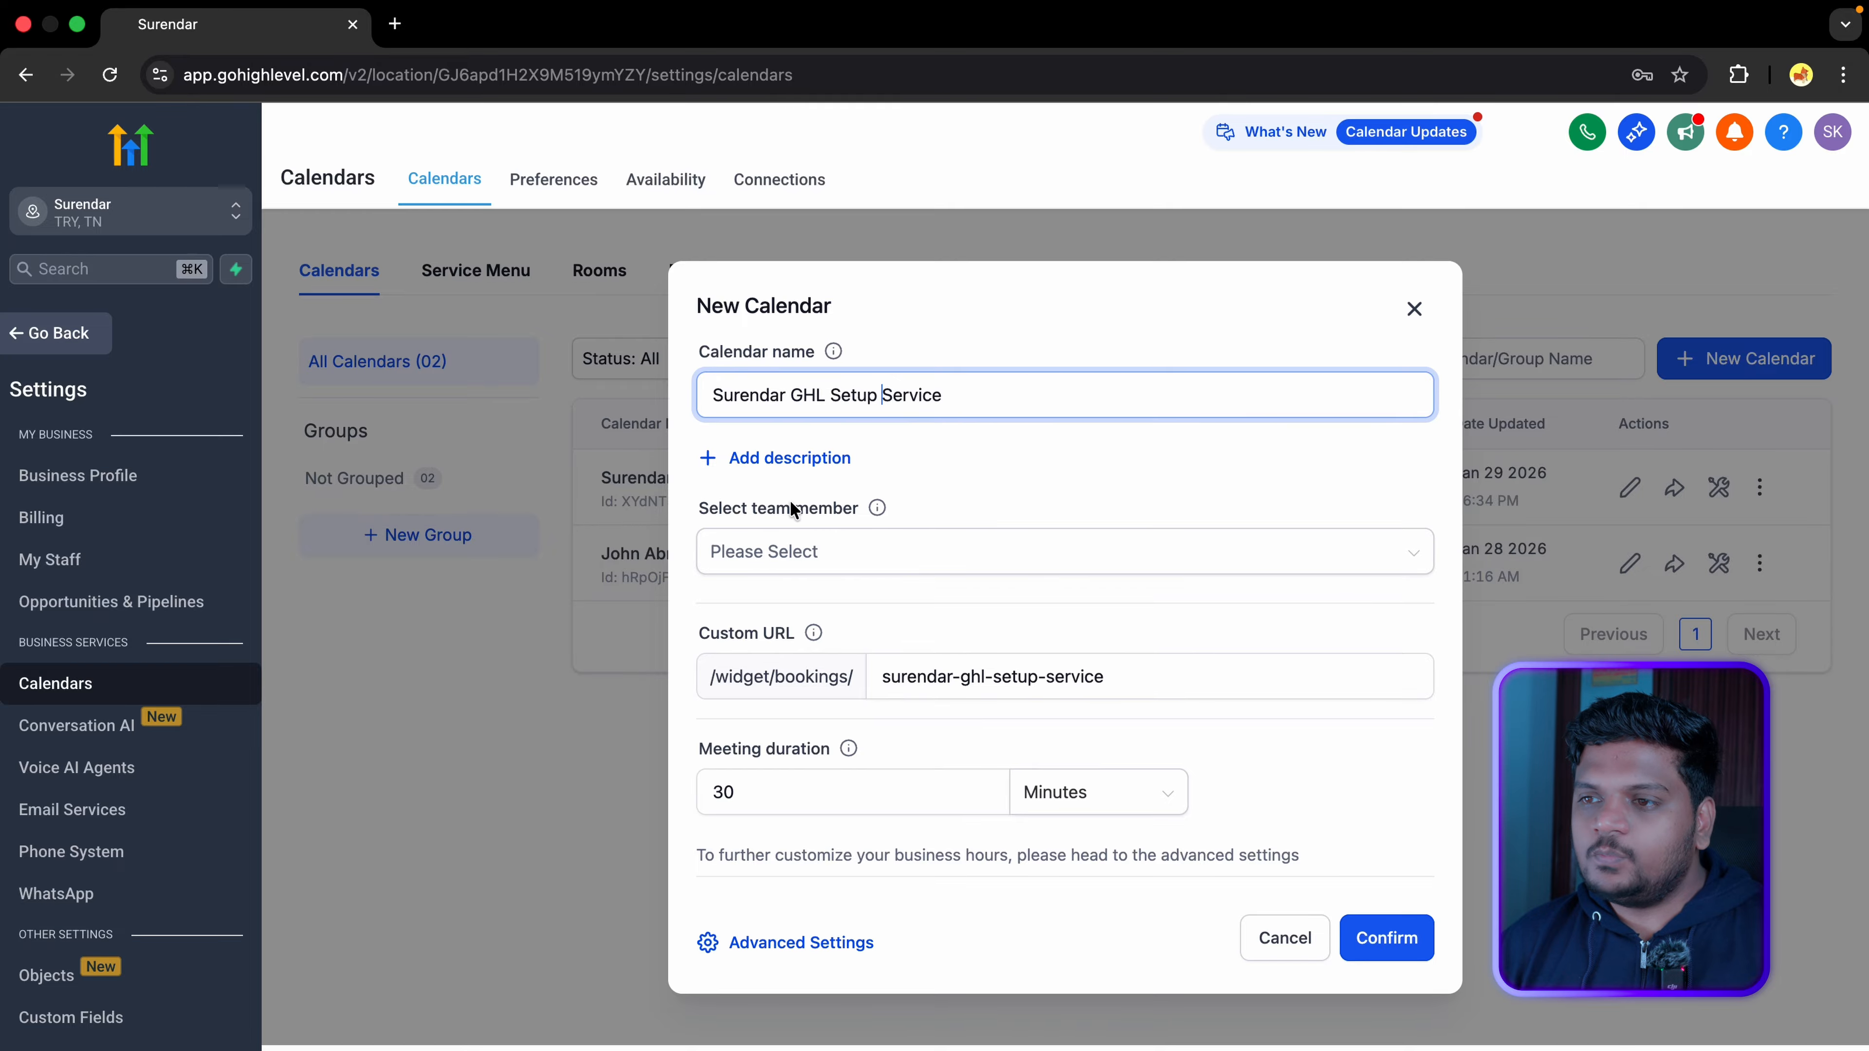
pyautogui.click(848, 563)
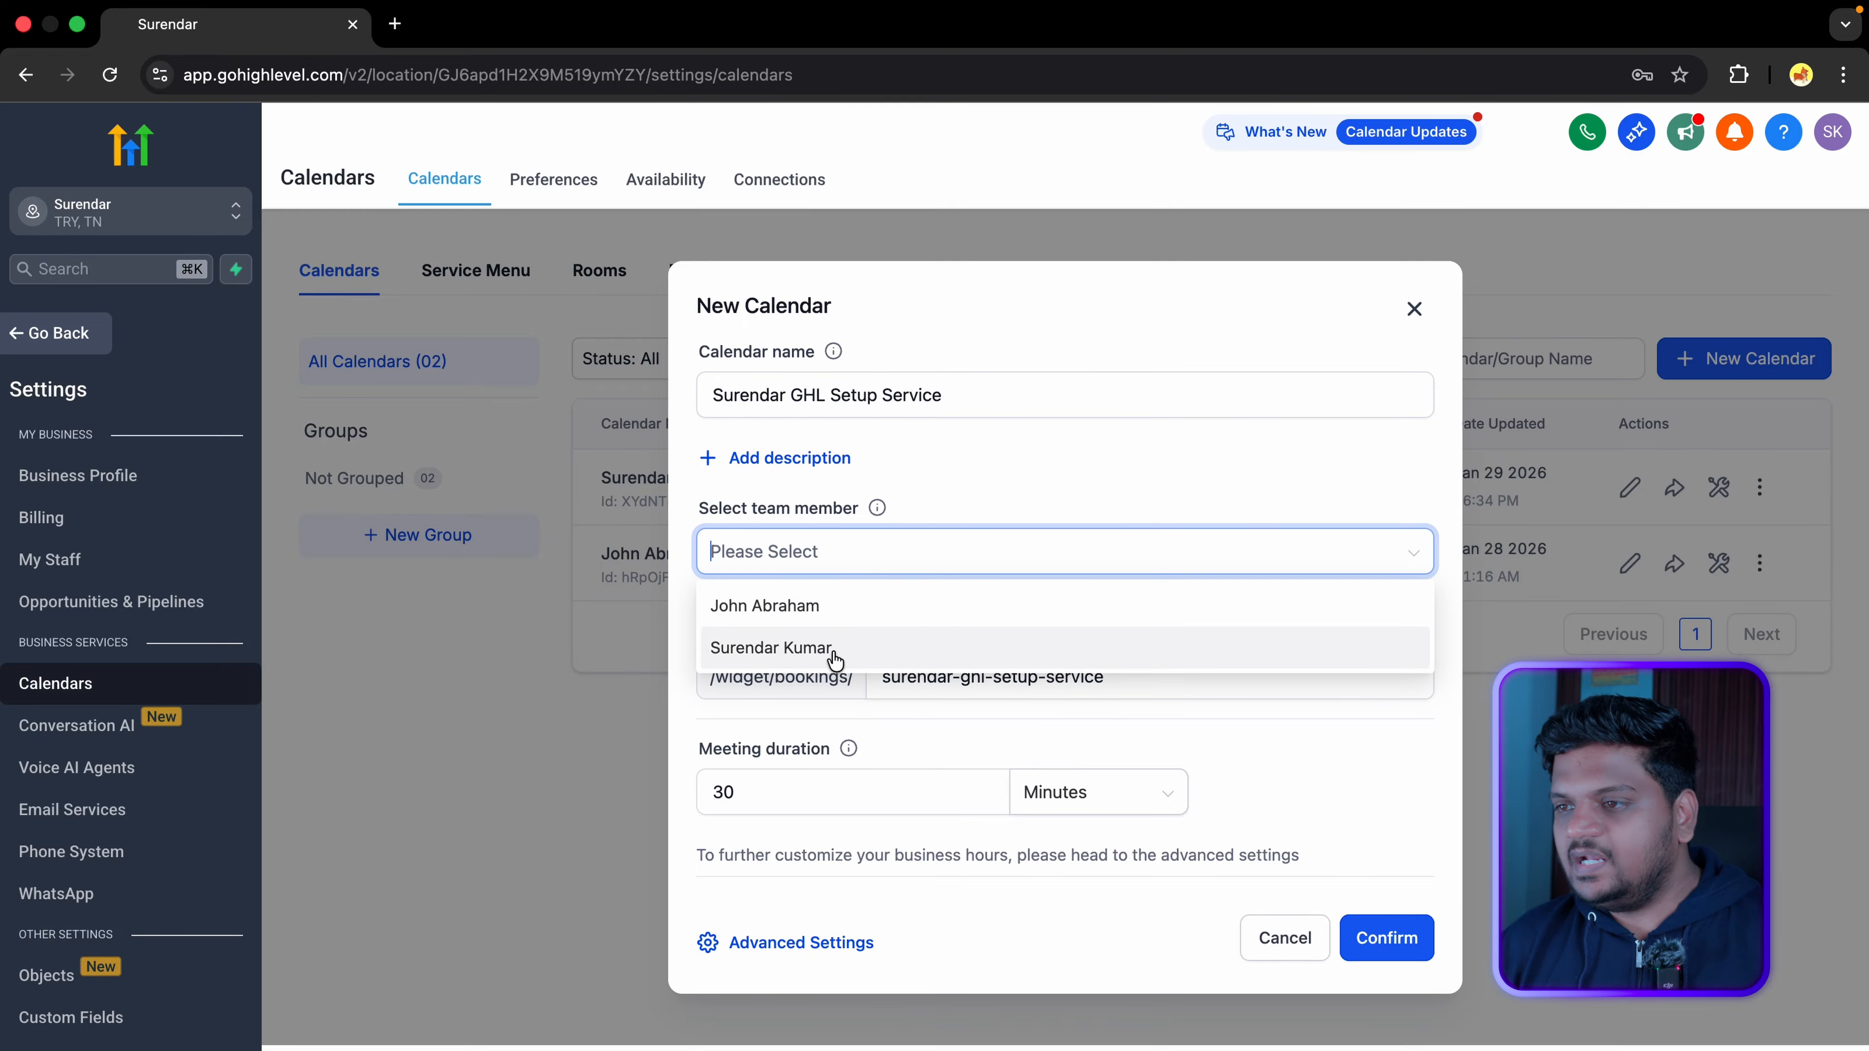
pyautogui.click(886, 648)
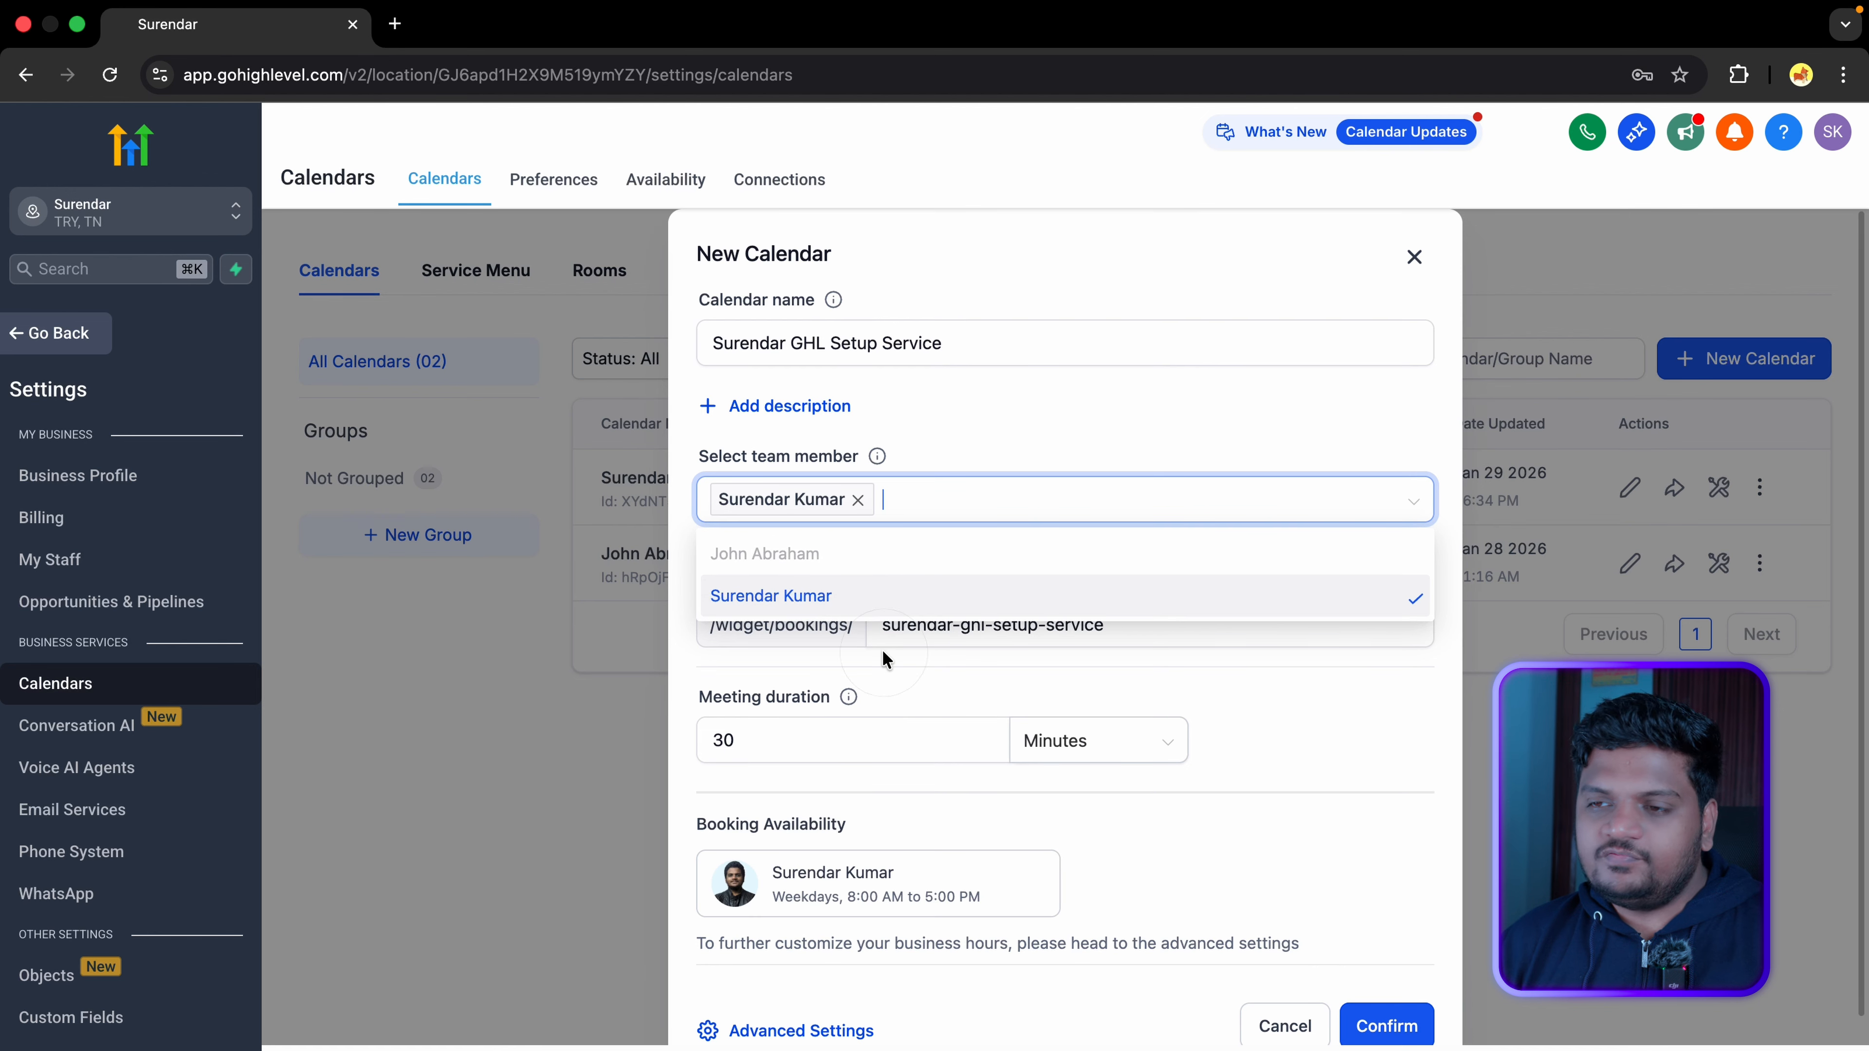
pyautogui.click(1057, 440)
# Step: Shorten the custom URL slug by deleting 'service' and 'setup'
pyautogui.click(933, 628)
pyautogui.click(1001, 622)
pyautogui.moveTo(1049, 622); pyautogui.dragTo(1138, 622)
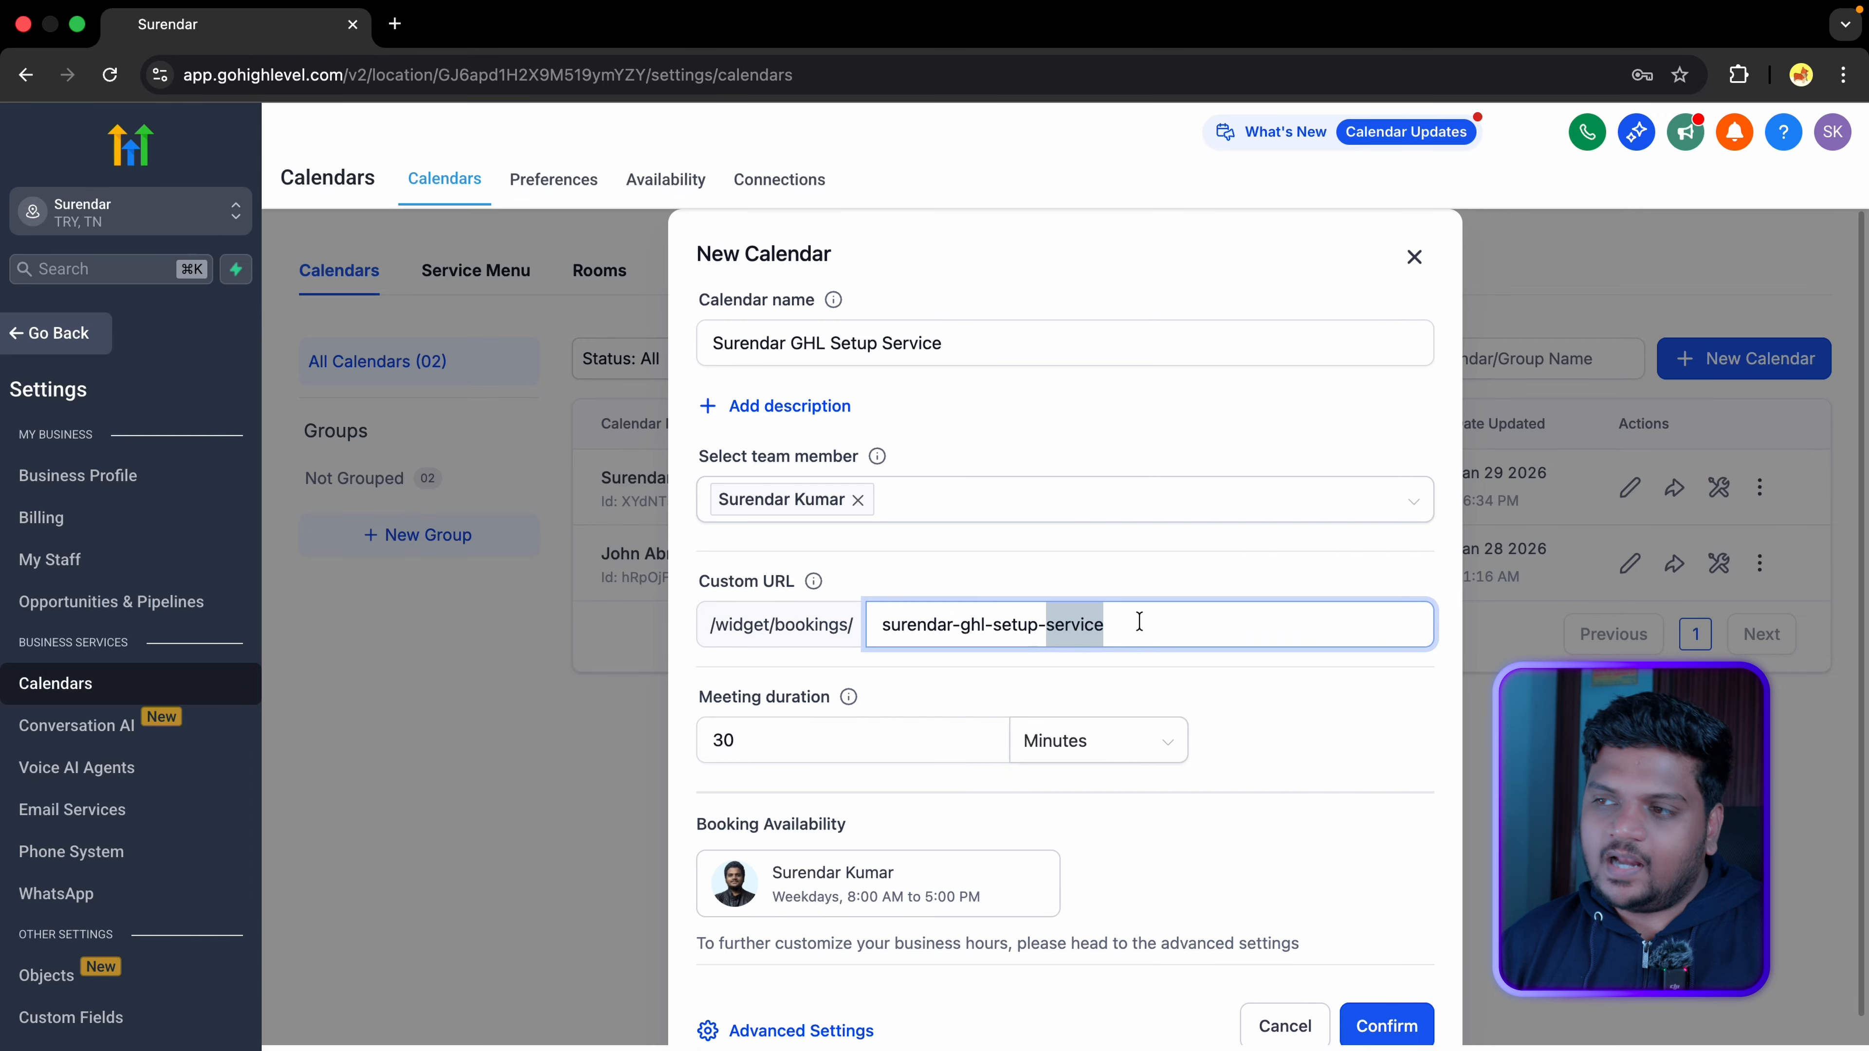
pyautogui.press('BackSpace')
pyautogui.press('BackSpace')
pyautogui.scroll(-1, 971, 570)
pyautogui.press('BackSpace')
pyautogui.press('BackSpace')
pyautogui.press('BackSpace')
pyautogui.press('BackSpace')
pyautogui.press('BackSpace')
pyautogui.press('BackSpace')
# Step: Set the meeting duration to 60 minutes and open the calendar's Advanced Settings
pyautogui.click(890, 711)
pyautogui.press('BackSpace')
pyautogui.press('BackSpace')
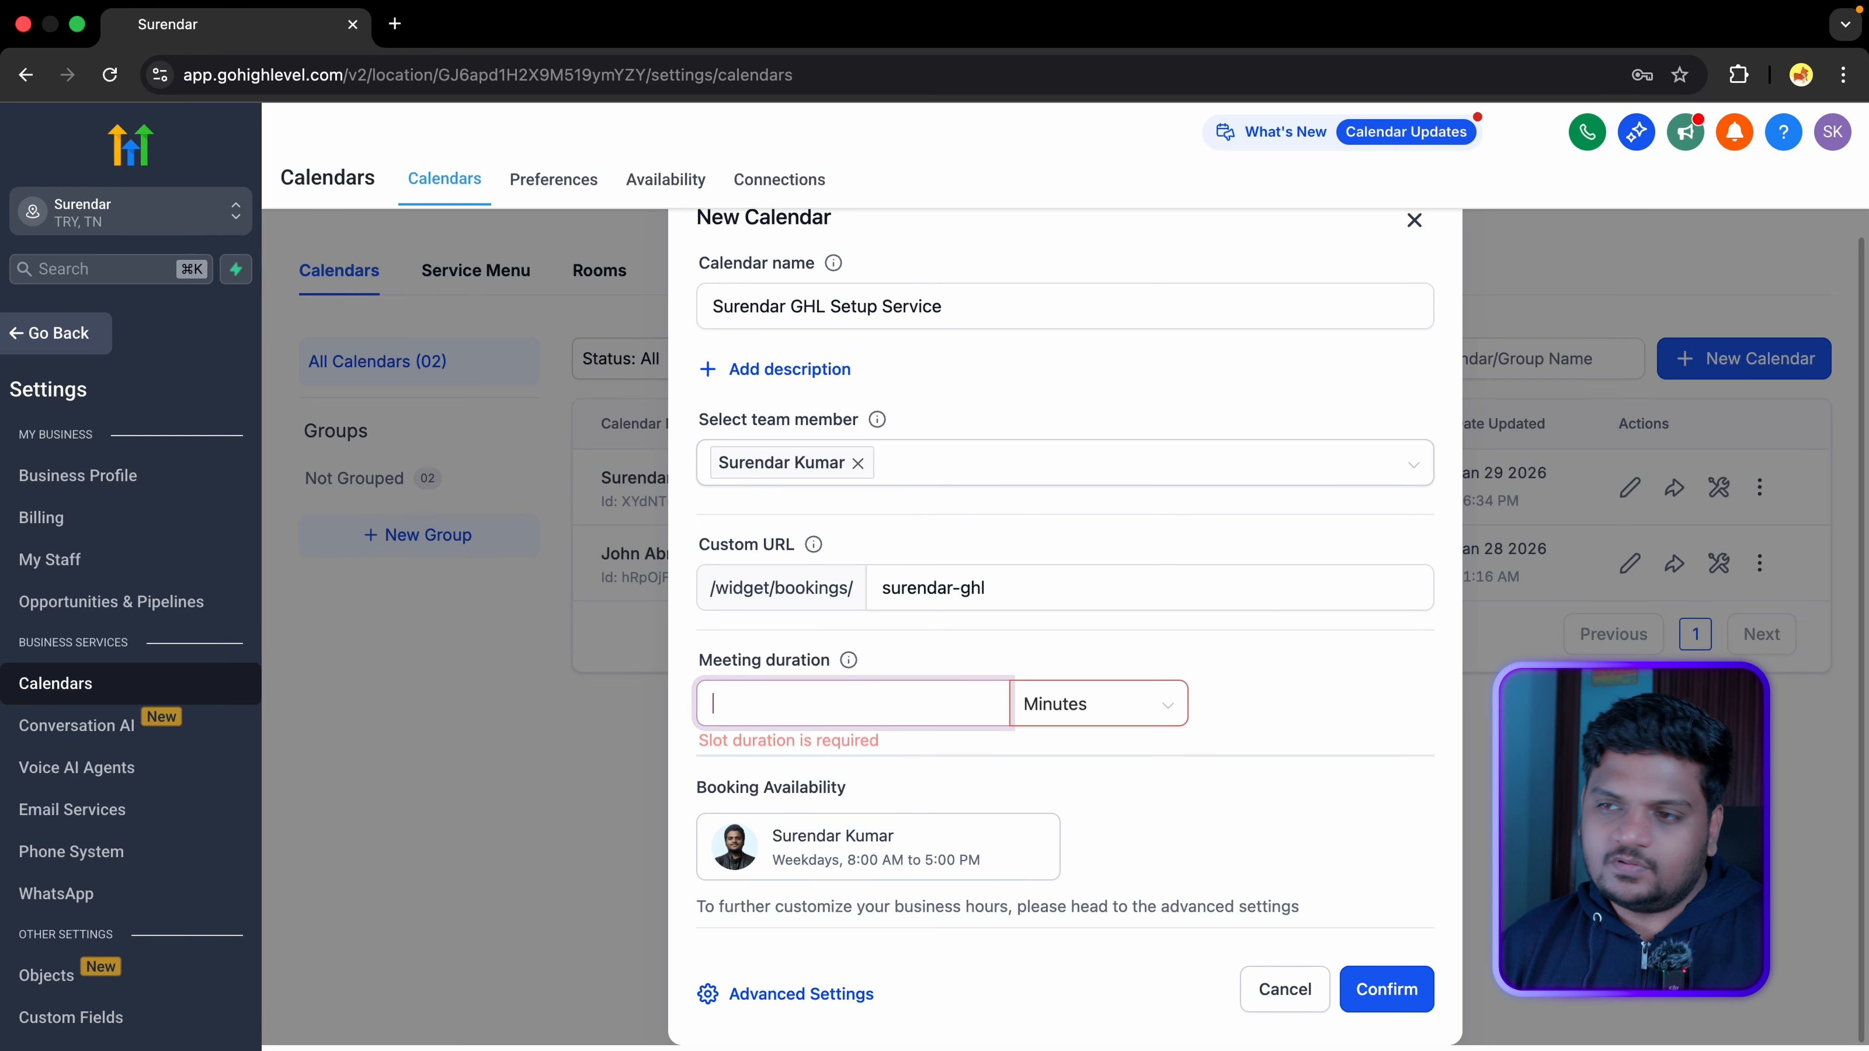
pyautogui.write('60')
pyautogui.click(1158, 714)
pyautogui.click(1158, 713)
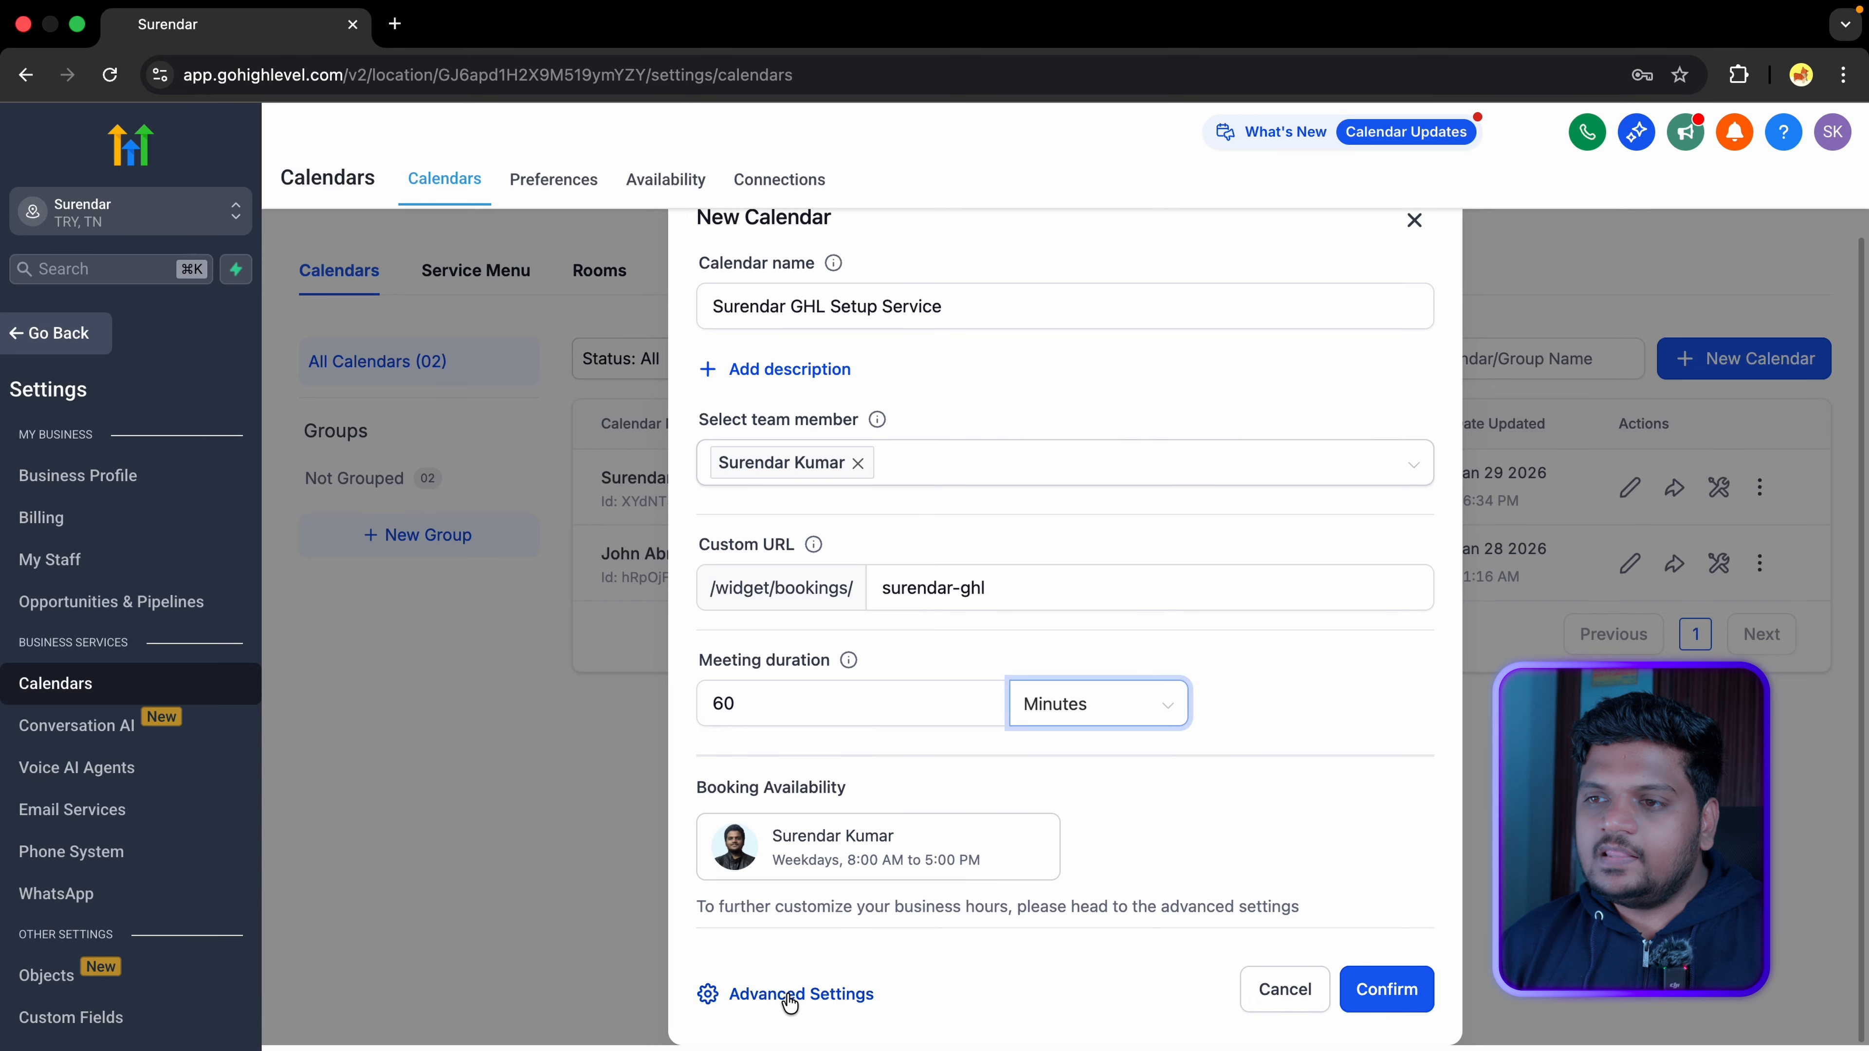
pyautogui.click(832, 999)
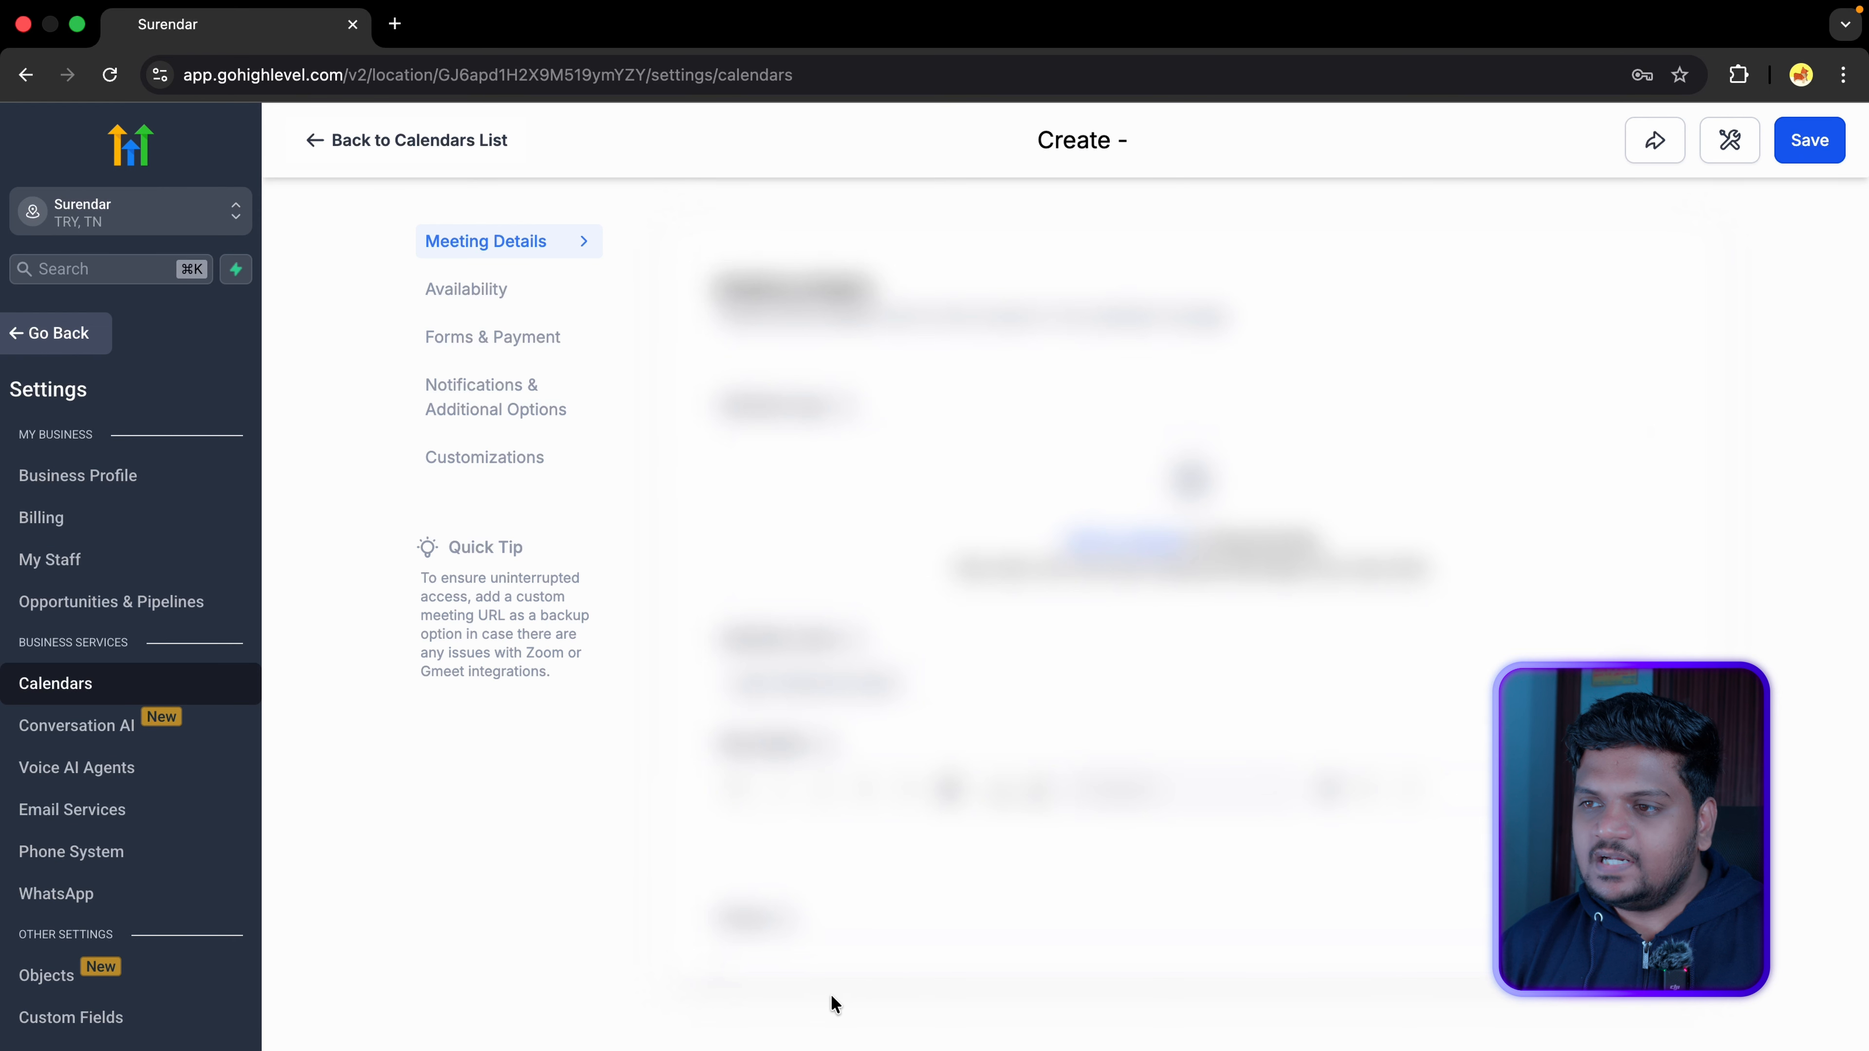
# Step: Paste the prepared description of session topics (Workflow Automation, Snapshot Setup, CRM Troubleshooting) into the calendar
pyautogui.scroll(-1, 943, 630)
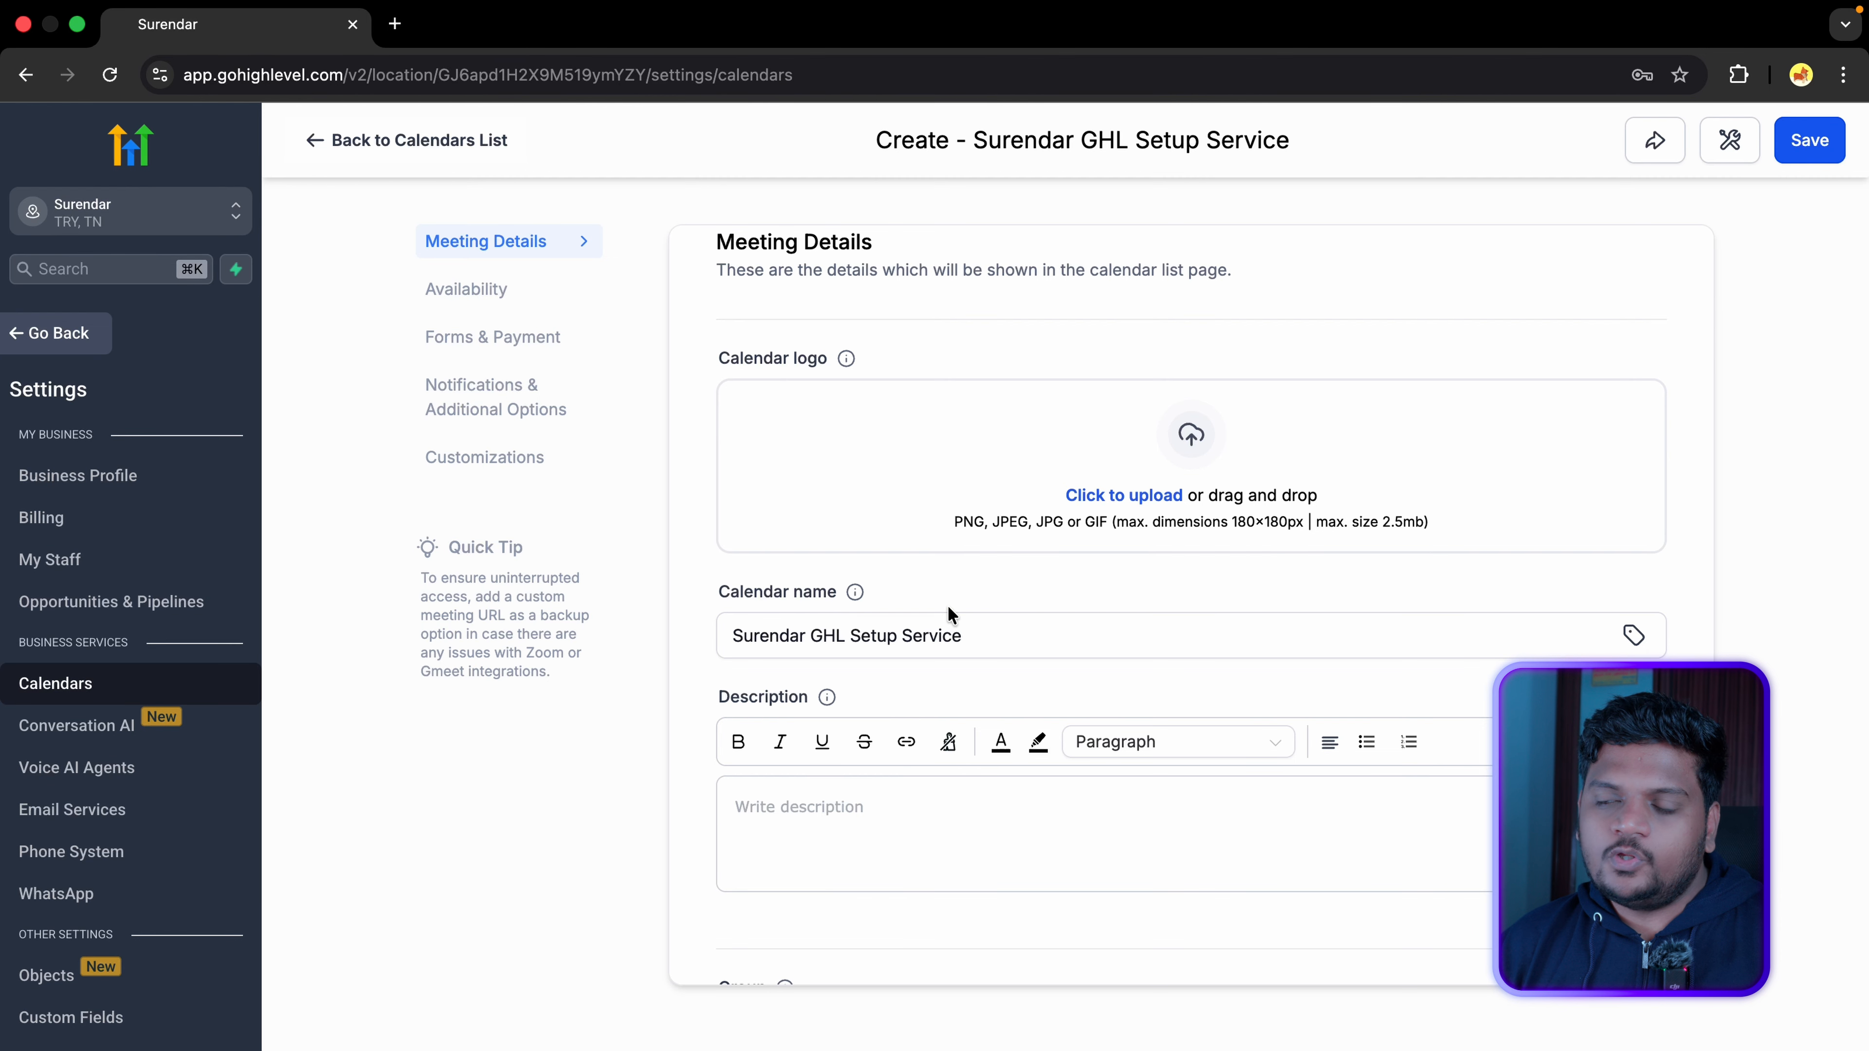
pyautogui.scroll(1, 947, 614)
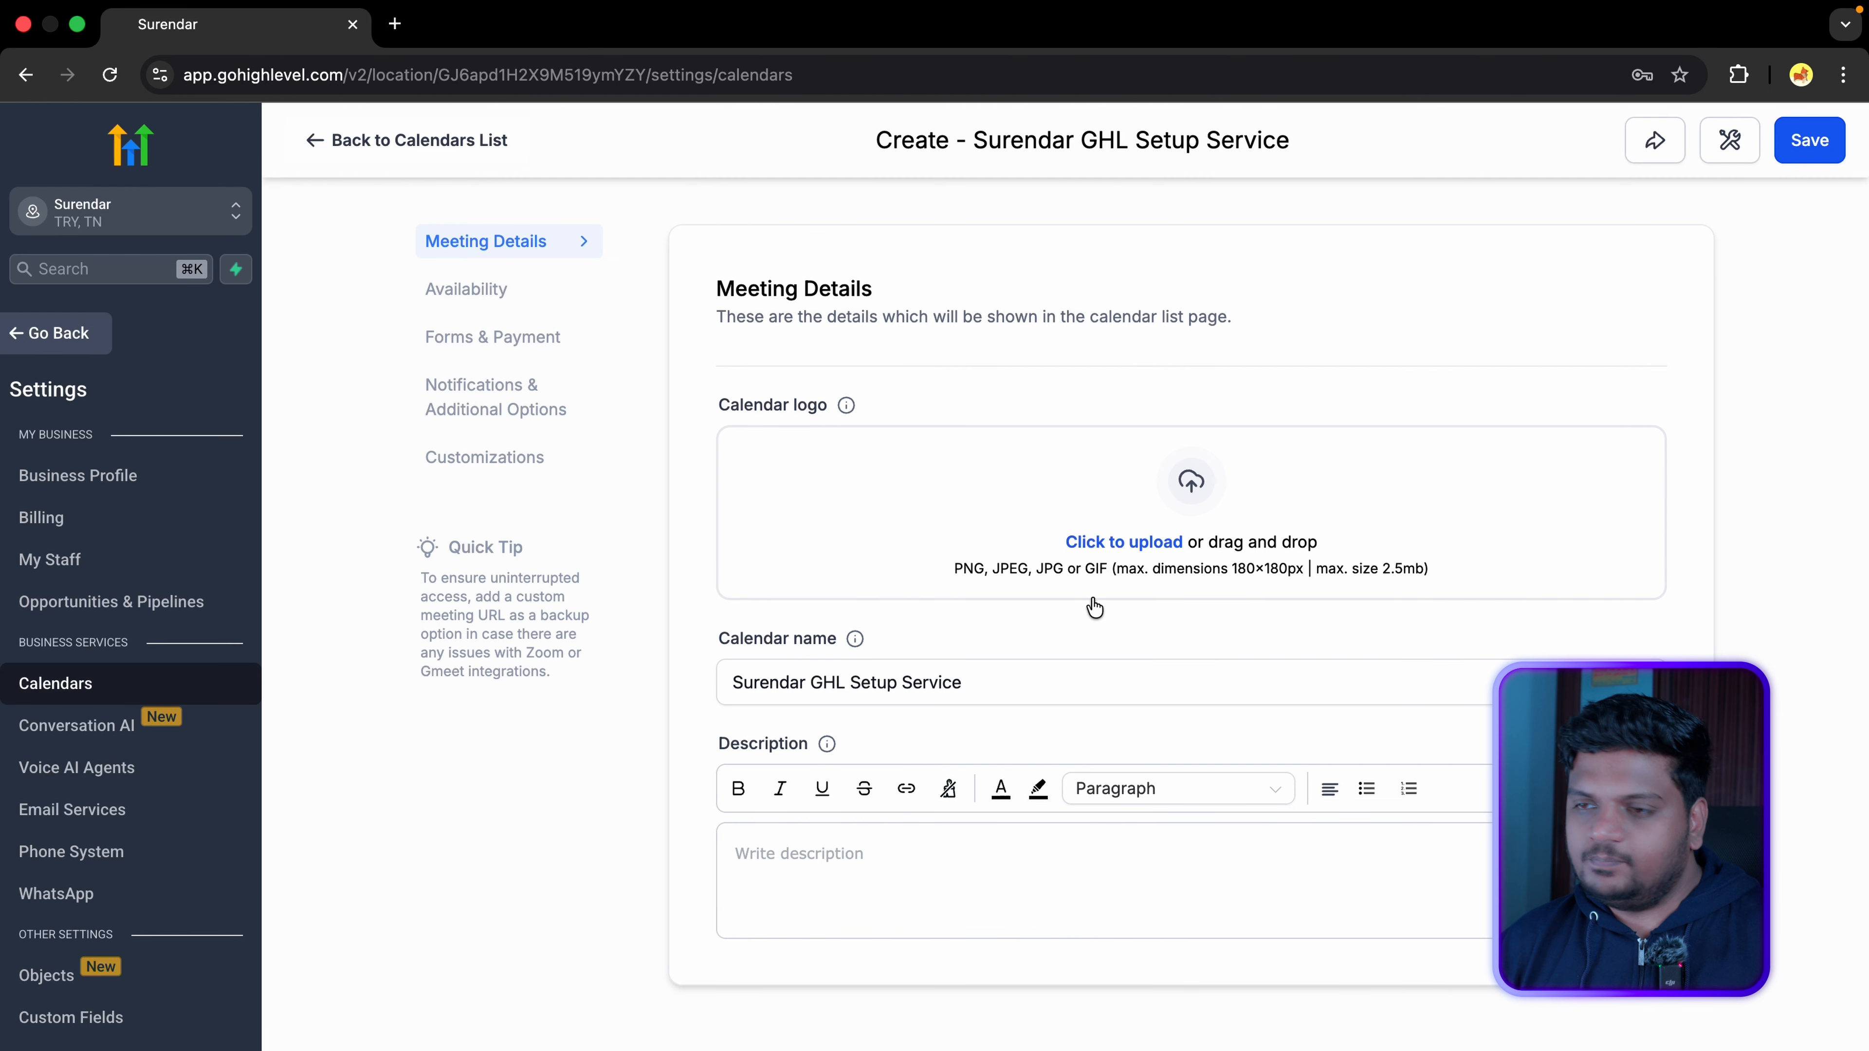
pyautogui.click(1121, 548)
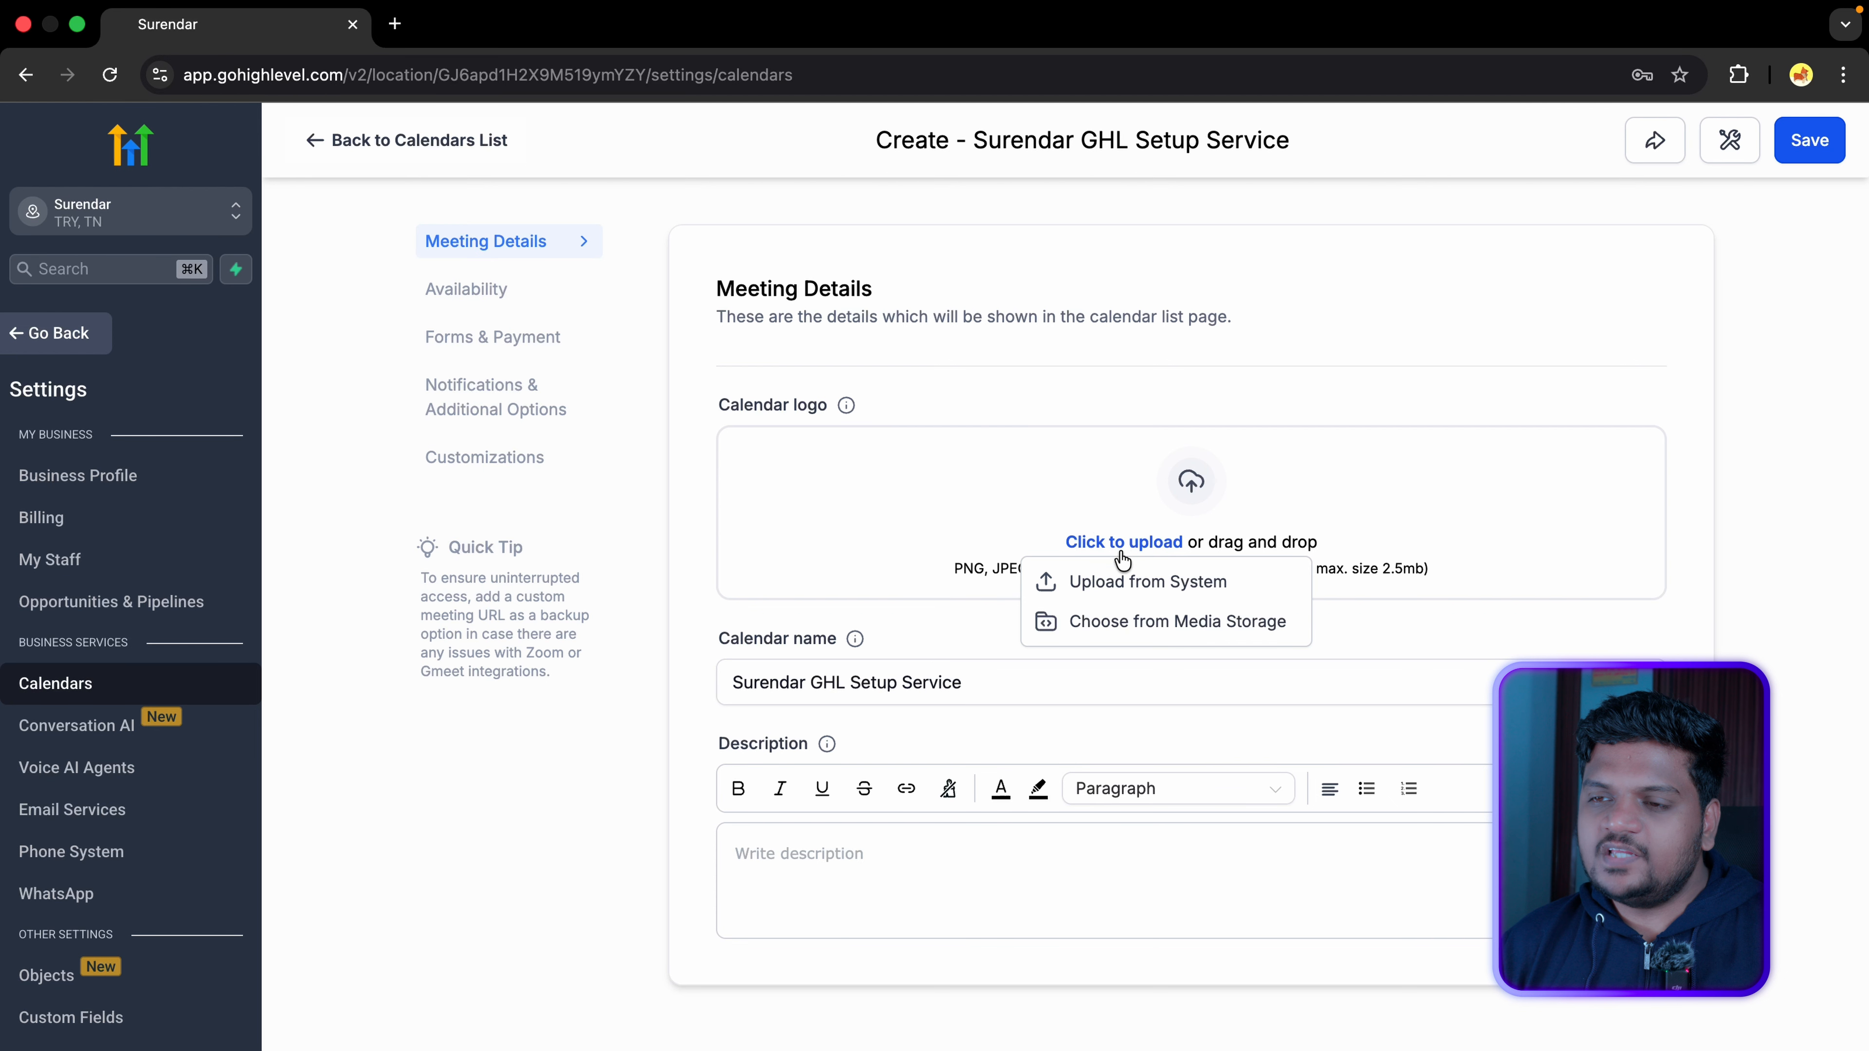
pyautogui.scroll(-5, 1126, 582)
pyautogui.click(864, 643)
pyautogui.press('super+v')
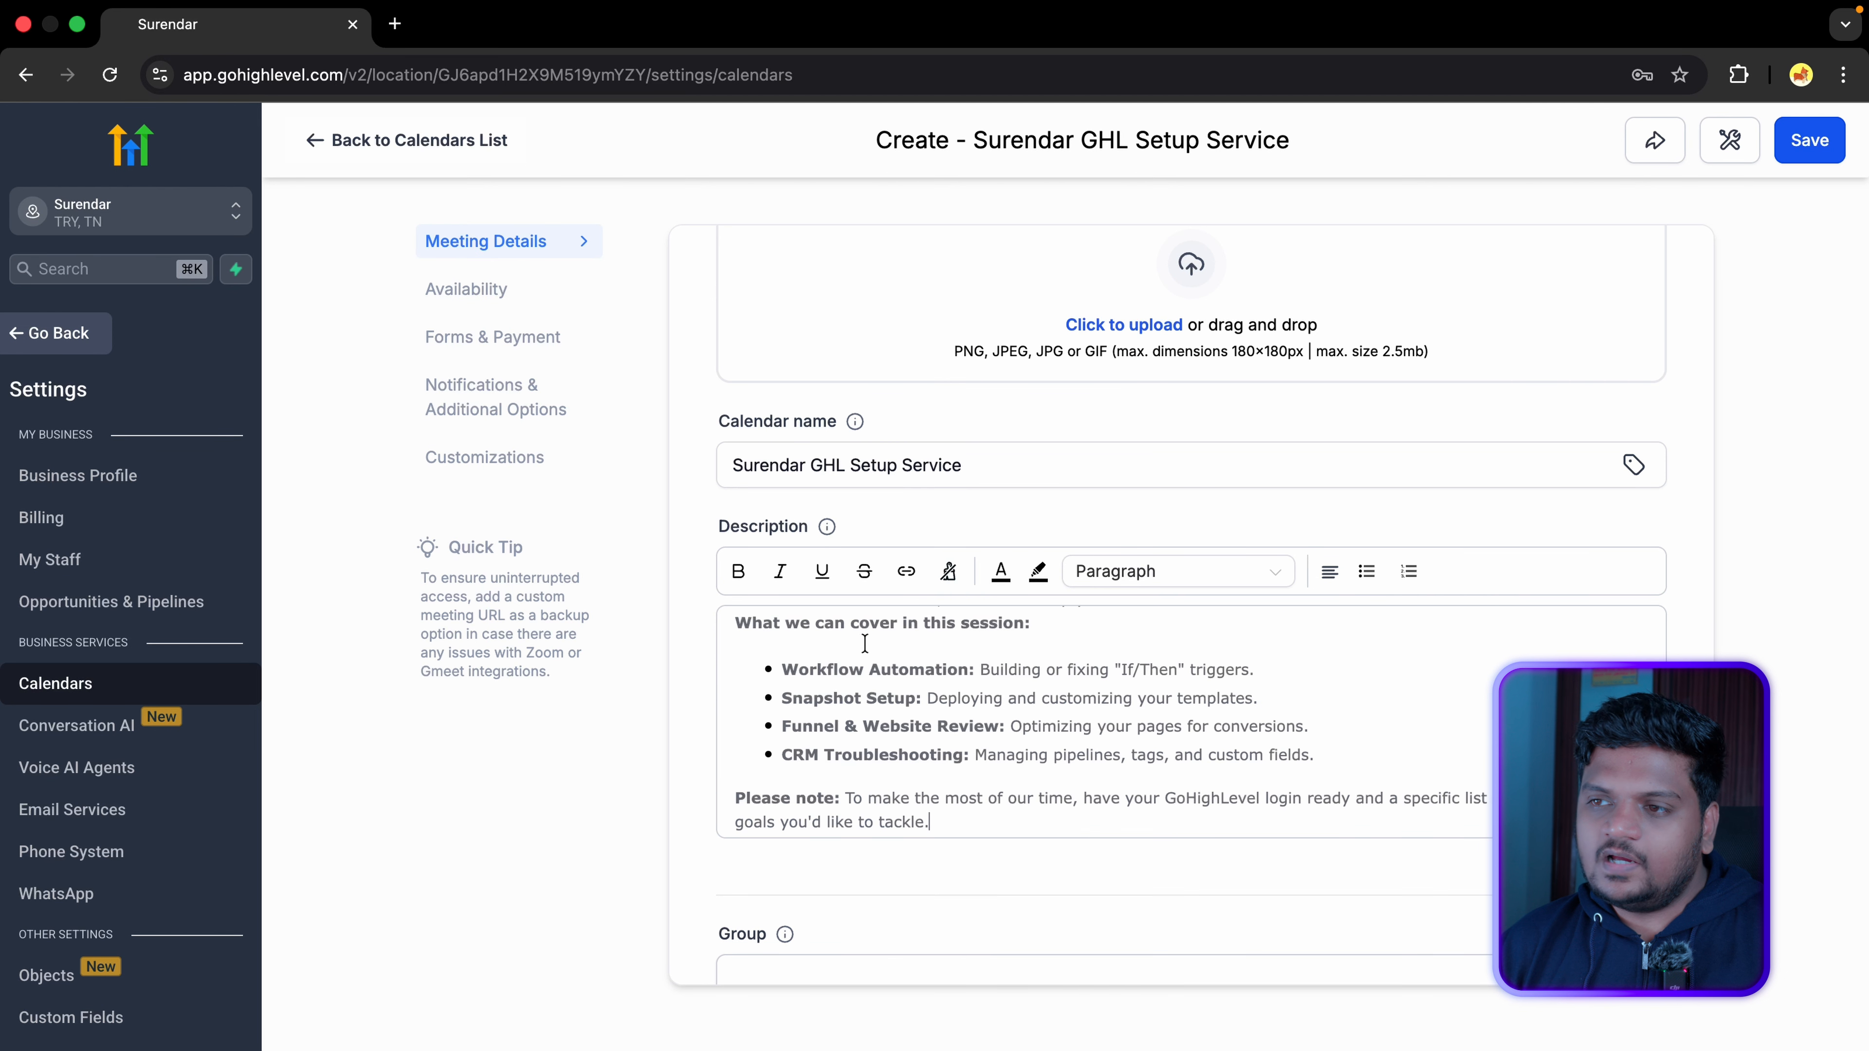
pyautogui.scroll(3, 1026, 692)
pyautogui.scroll(-6, 1025, 692)
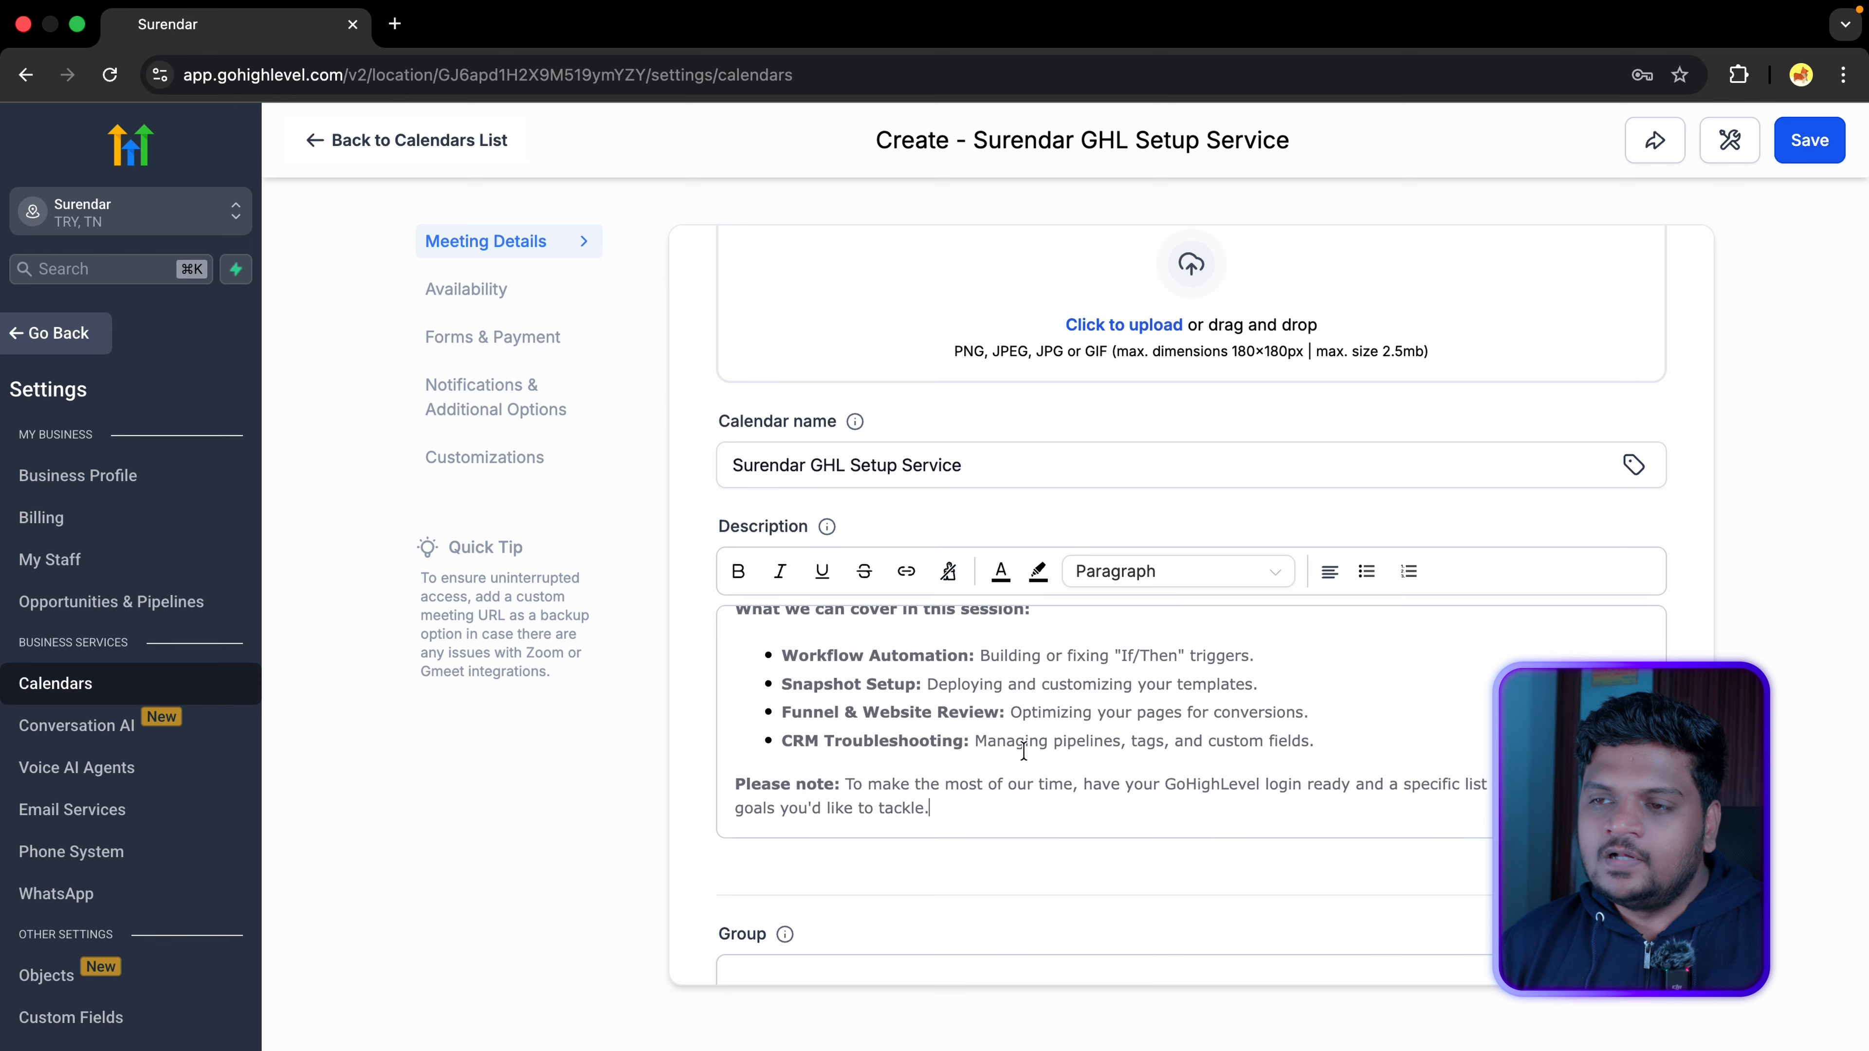
pyautogui.scroll(-4, 1035, 773)
pyautogui.click(1052, 501)
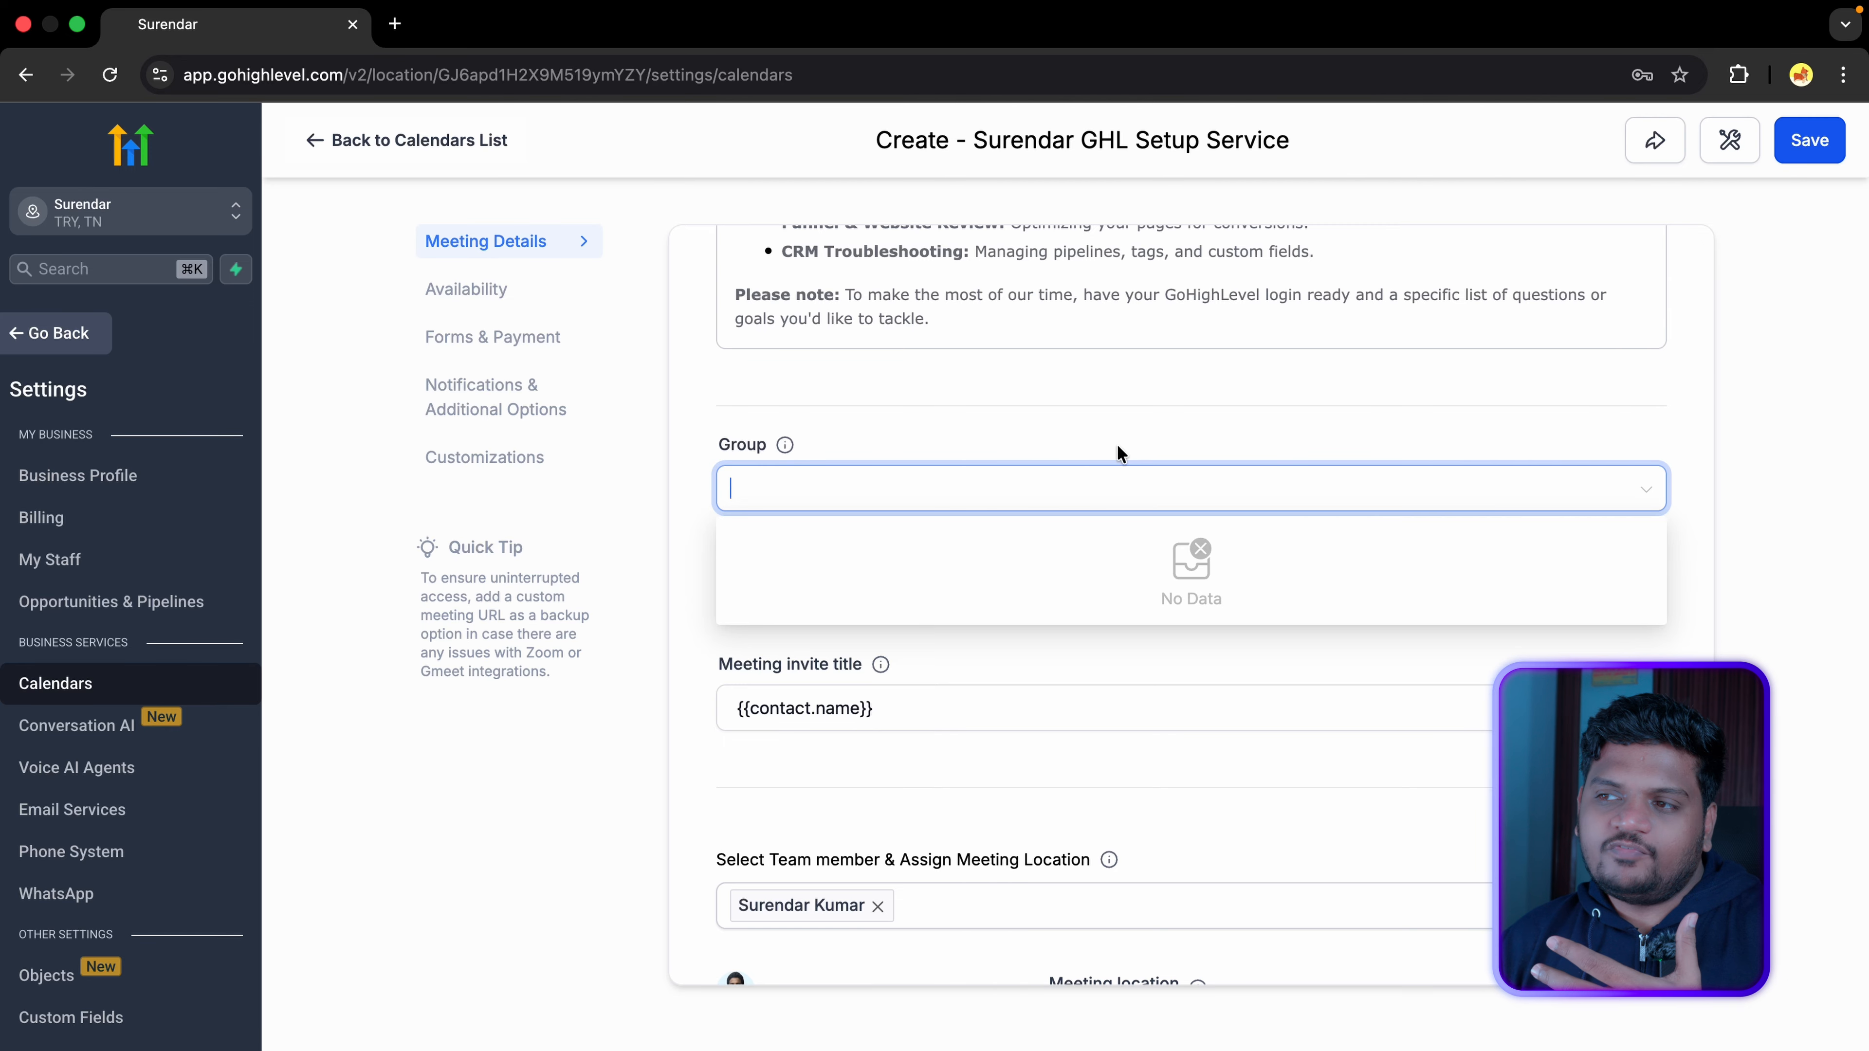
# Step: Append ', Lets Meet' to the {{contact.name}} meeting invite title
pyautogui.click(1117, 442)
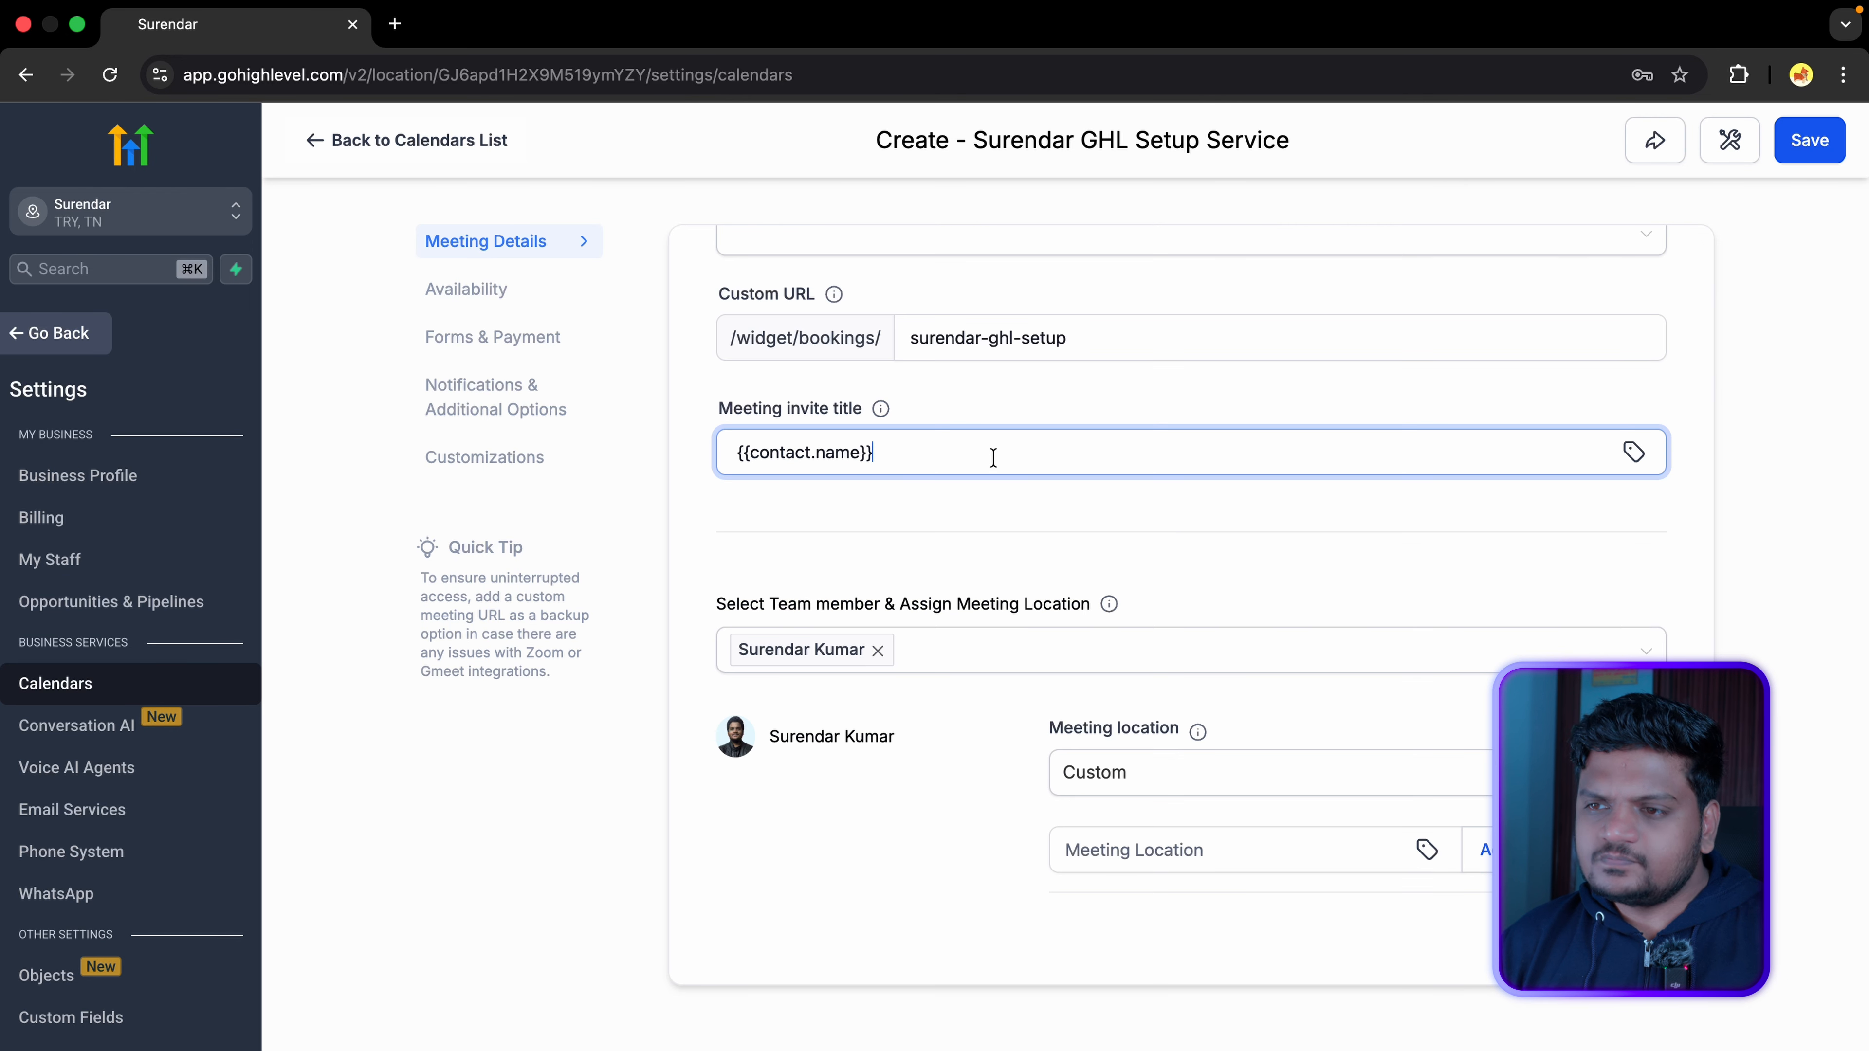
pyautogui.write('Lets Meet')
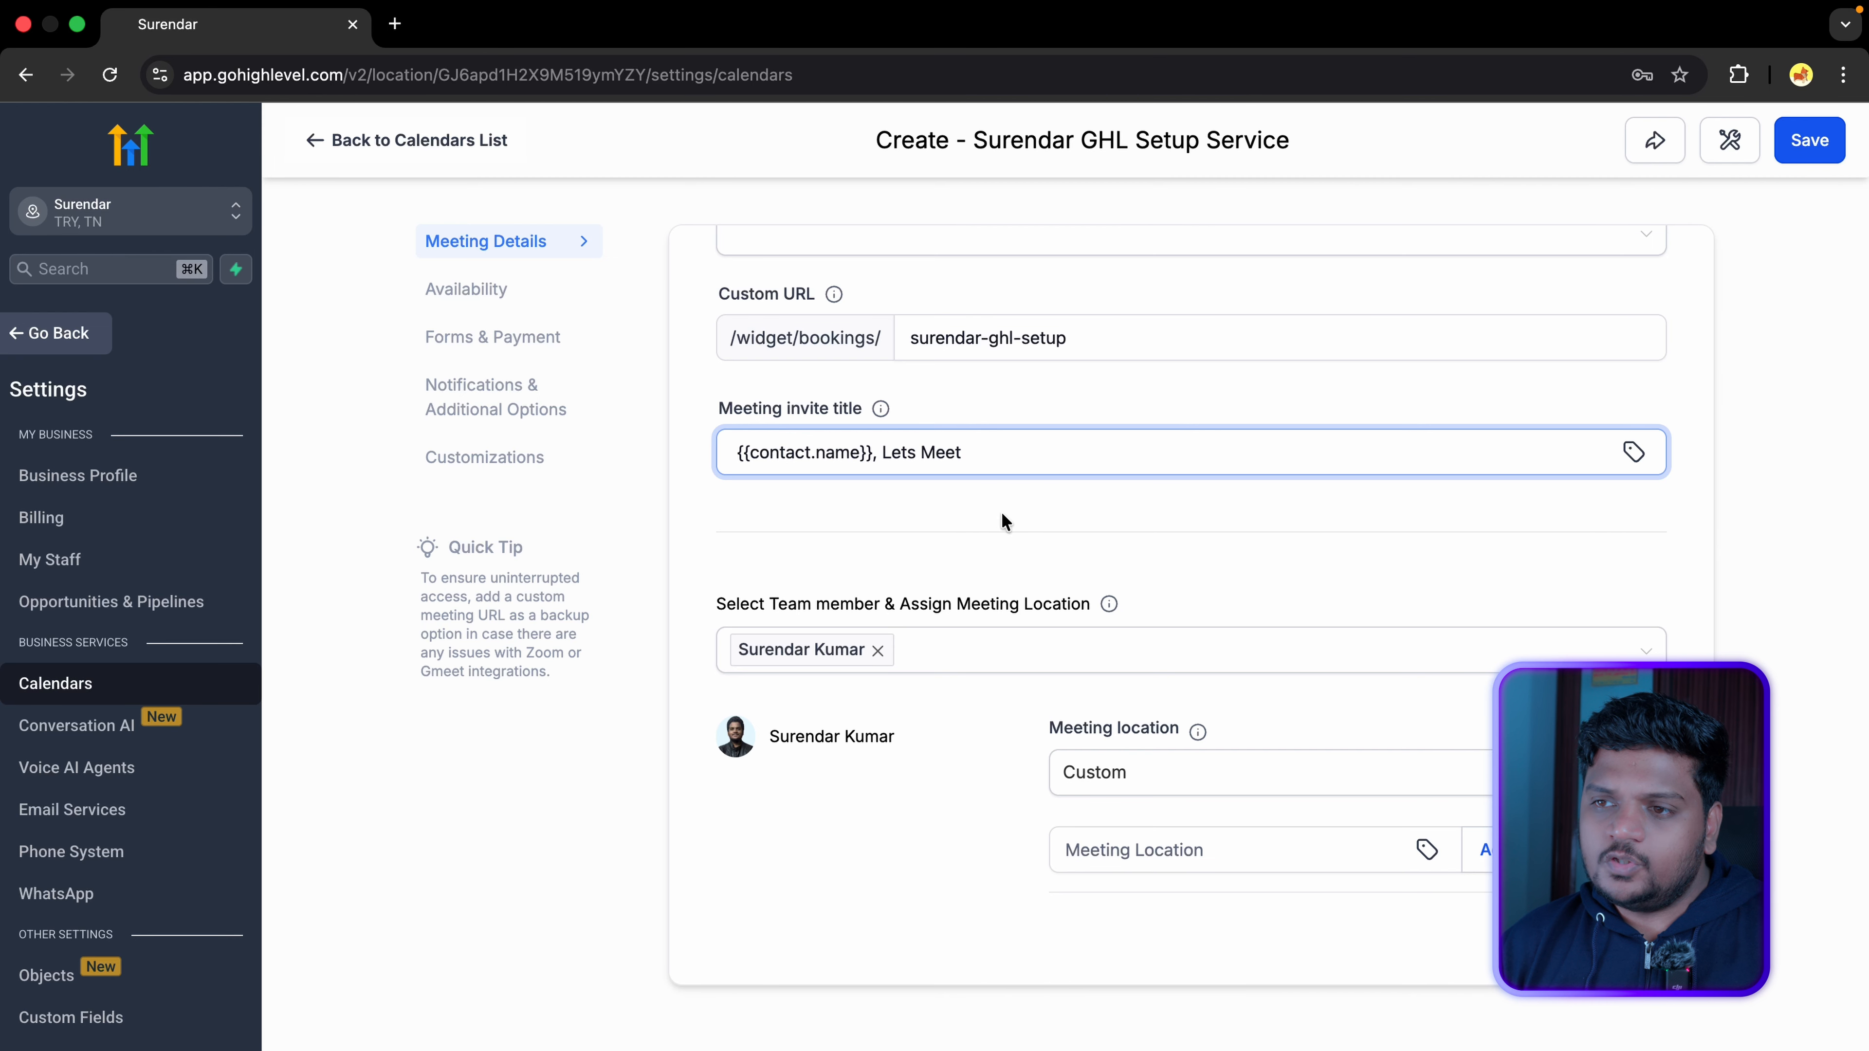
pyautogui.scroll(-1, 1006, 523)
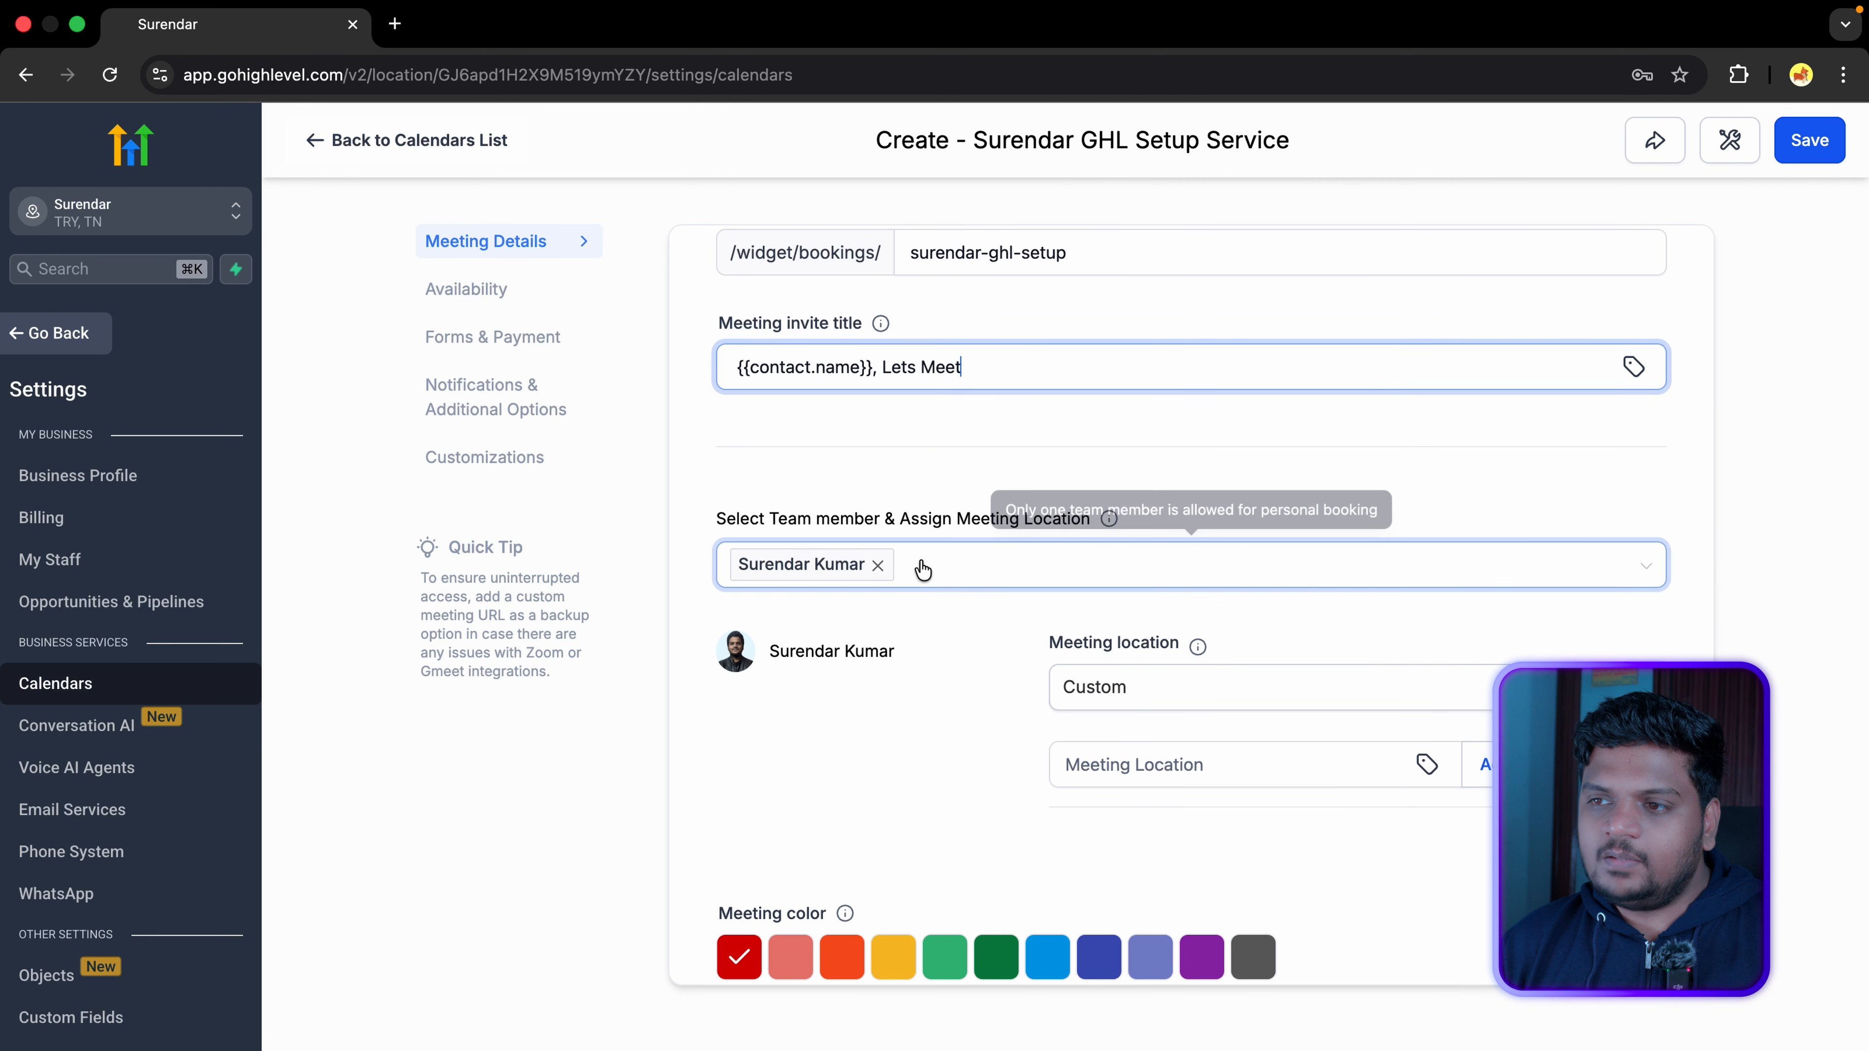
# Step: Check the team member list and meeting location options, keeping the location as Custom
pyautogui.click(951, 572)
pyautogui.click(1147, 498)
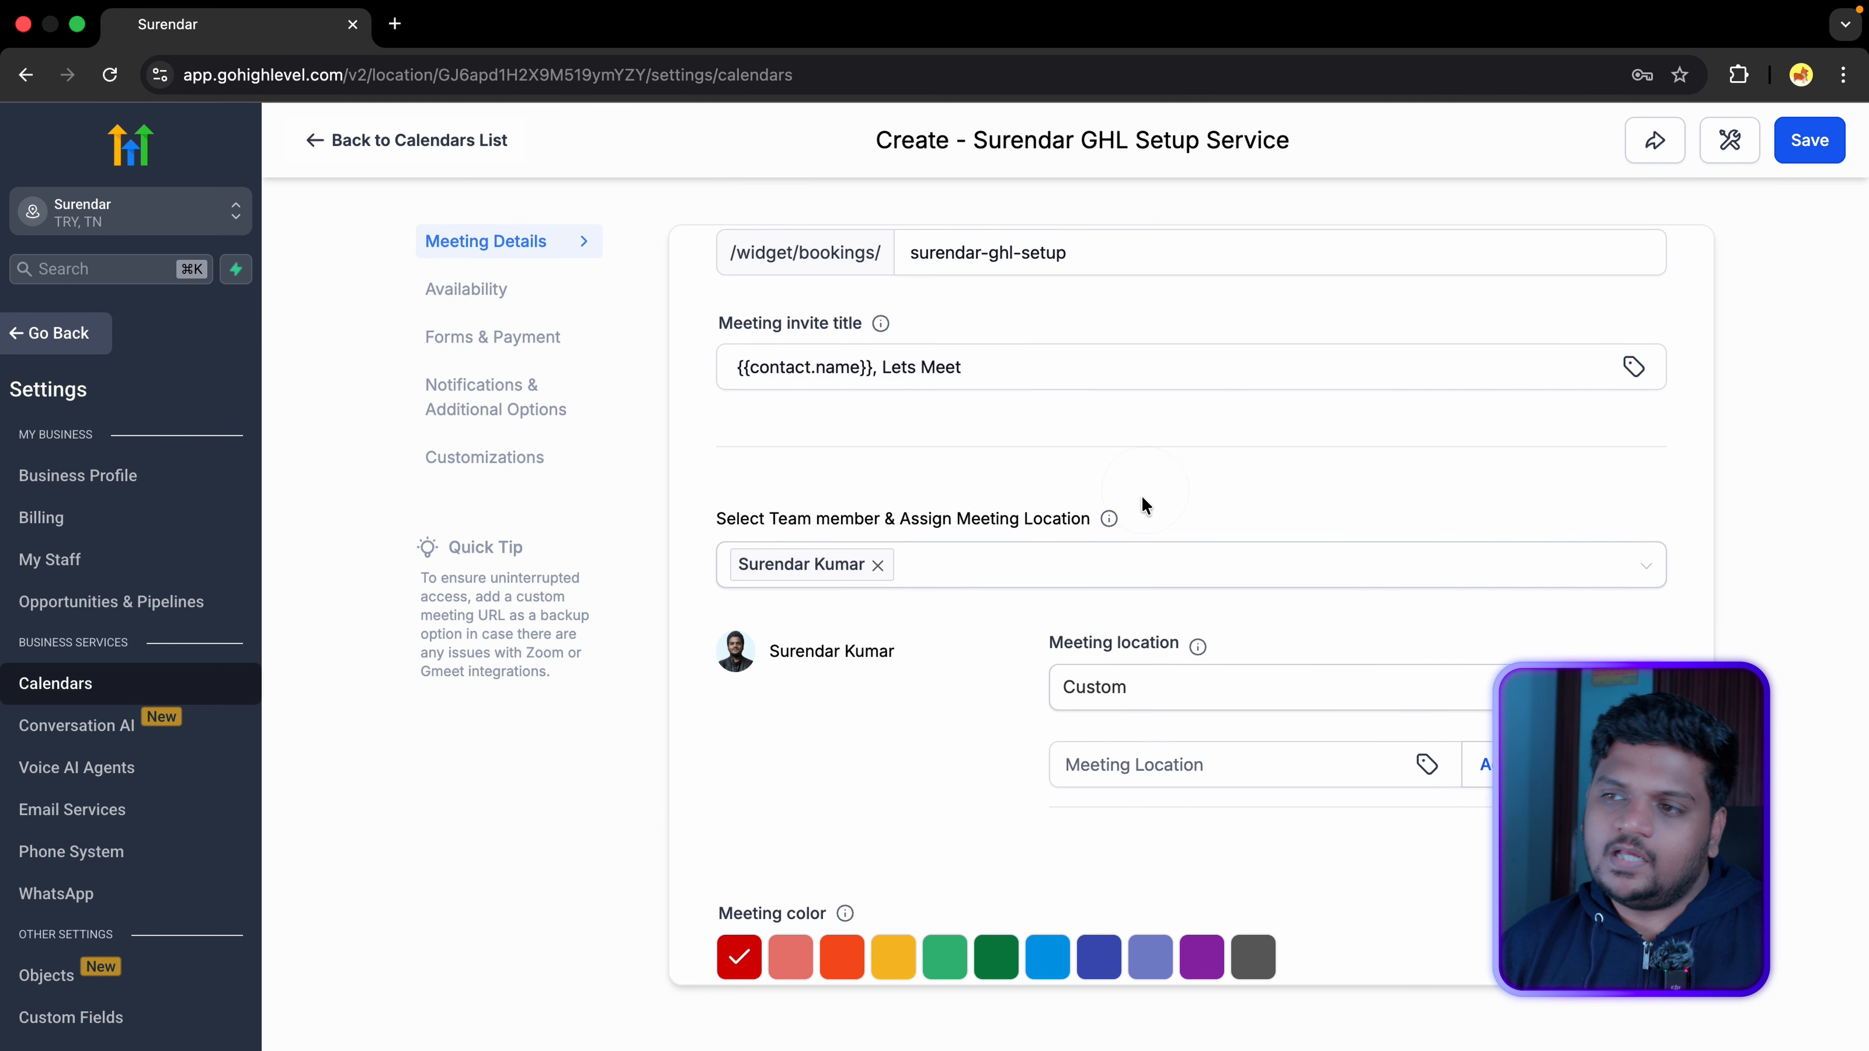
pyautogui.scroll(-1, 1163, 530)
pyautogui.click(1293, 622)
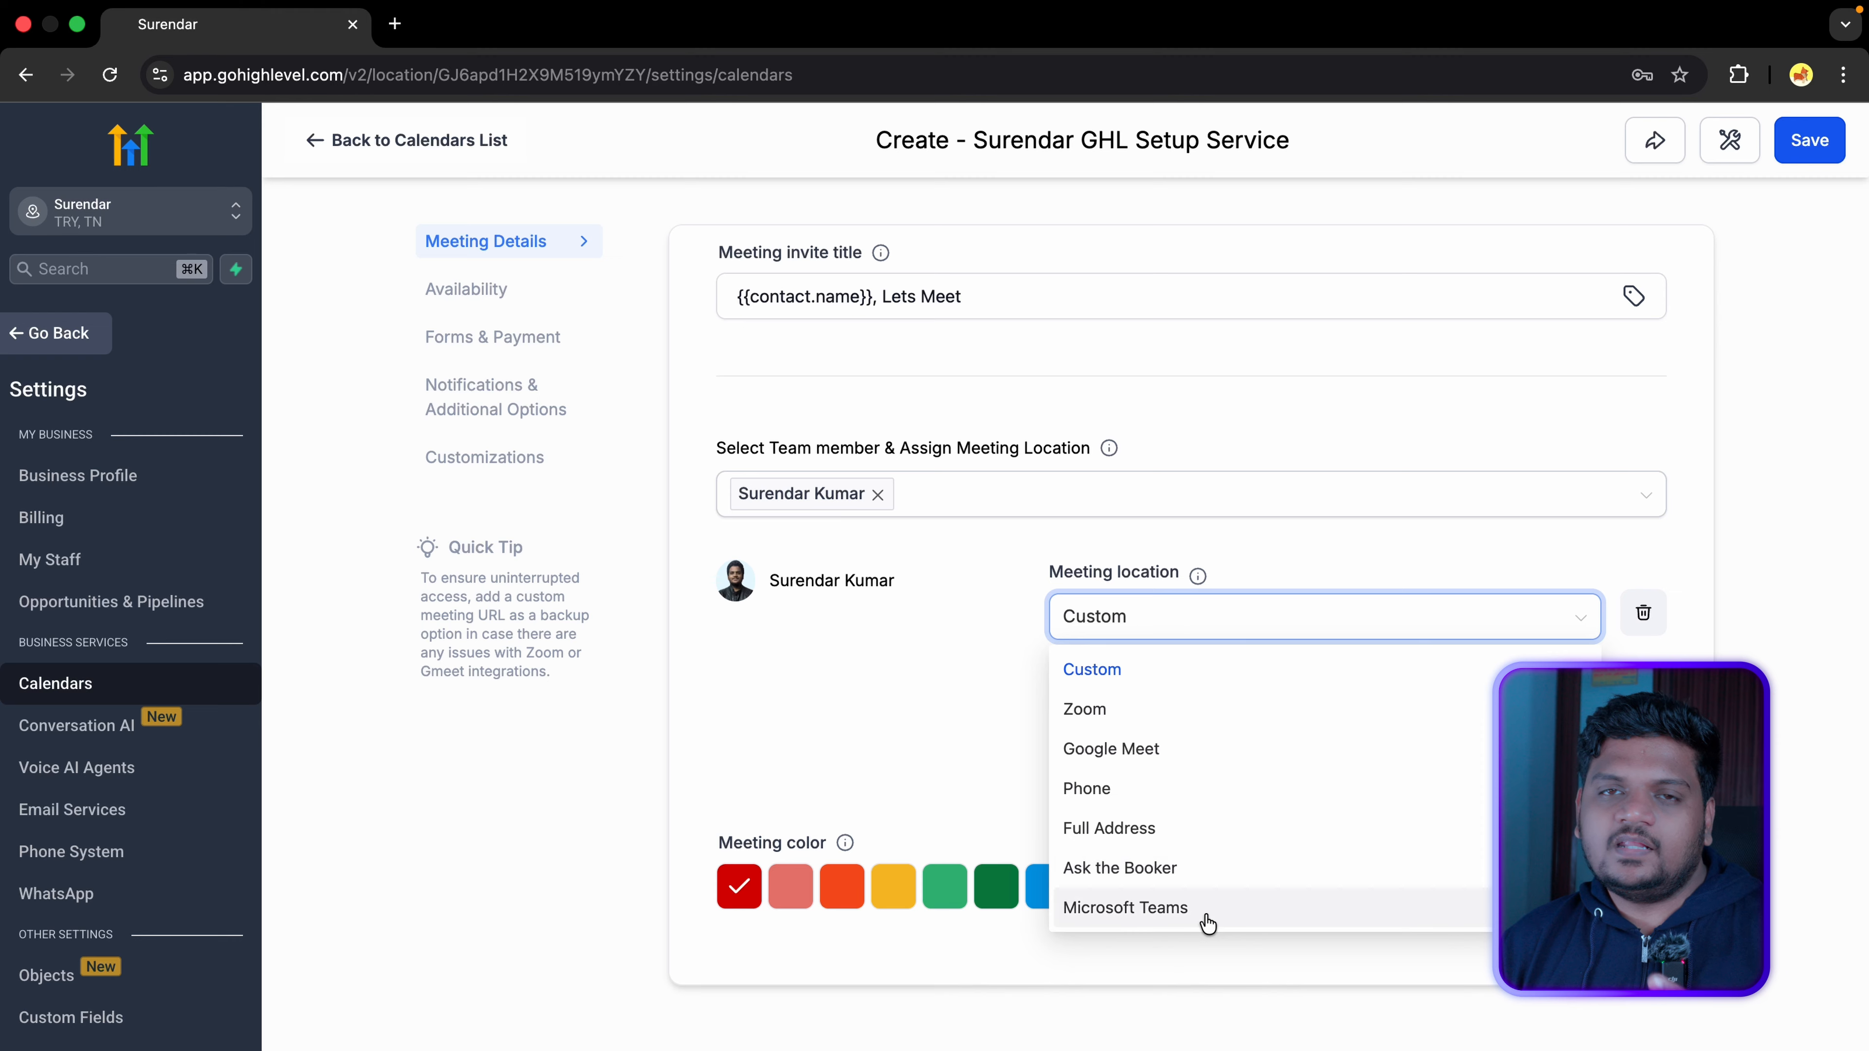
pyautogui.click(971, 661)
pyautogui.click(1336, 711)
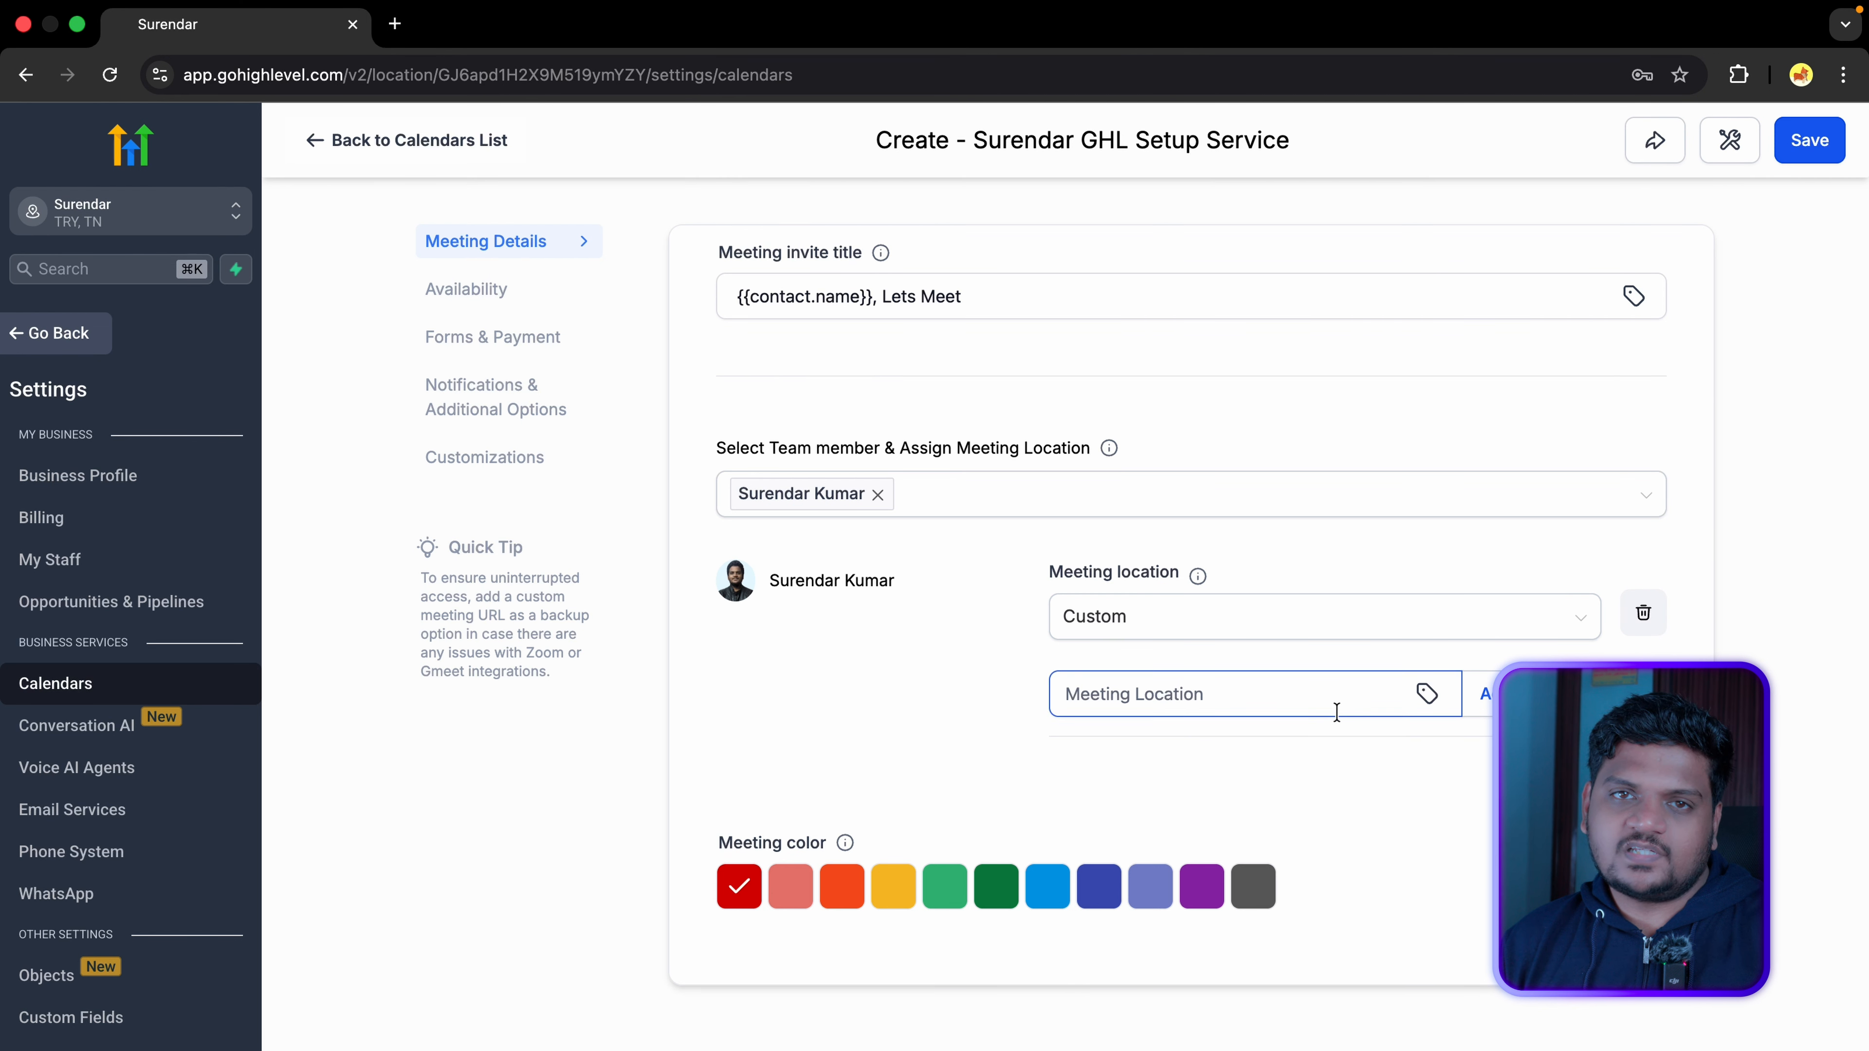
pyautogui.click(1376, 617)
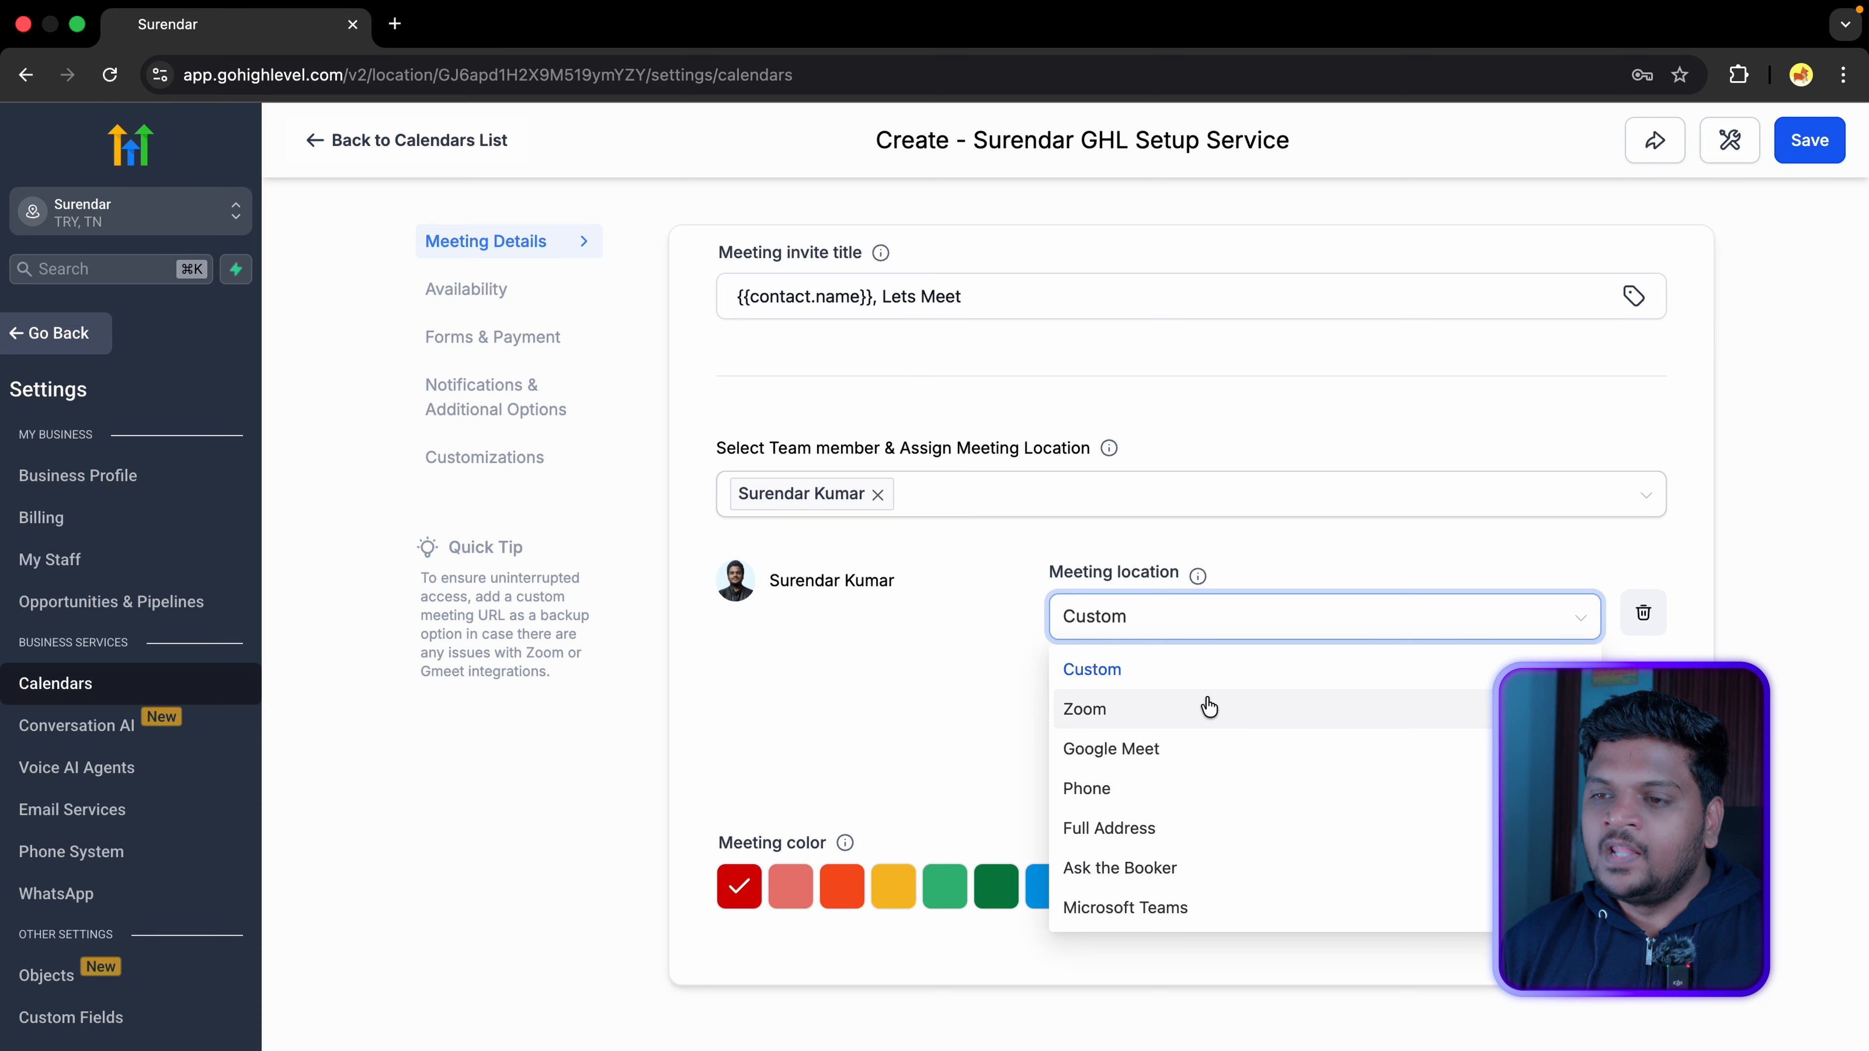
pyautogui.moveTo(719, 843); pyautogui.dragTo(831, 837)
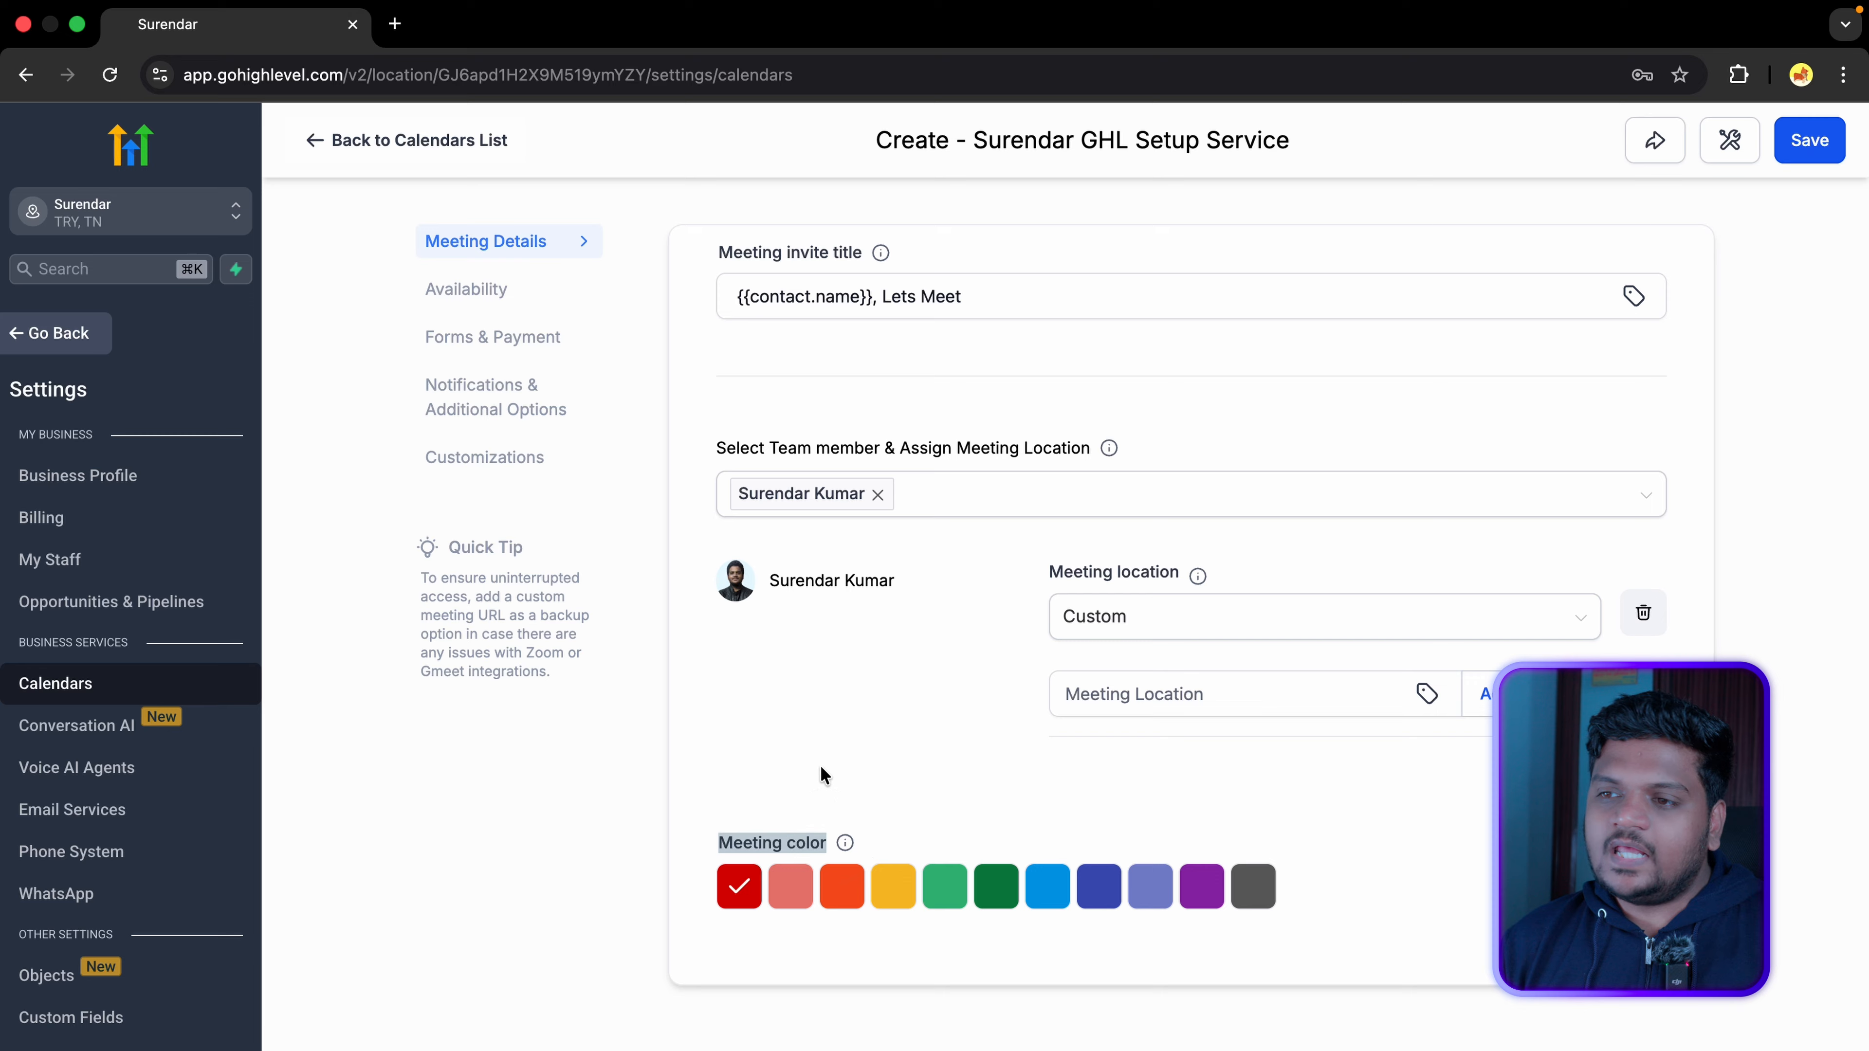
pyautogui.click(821, 766)
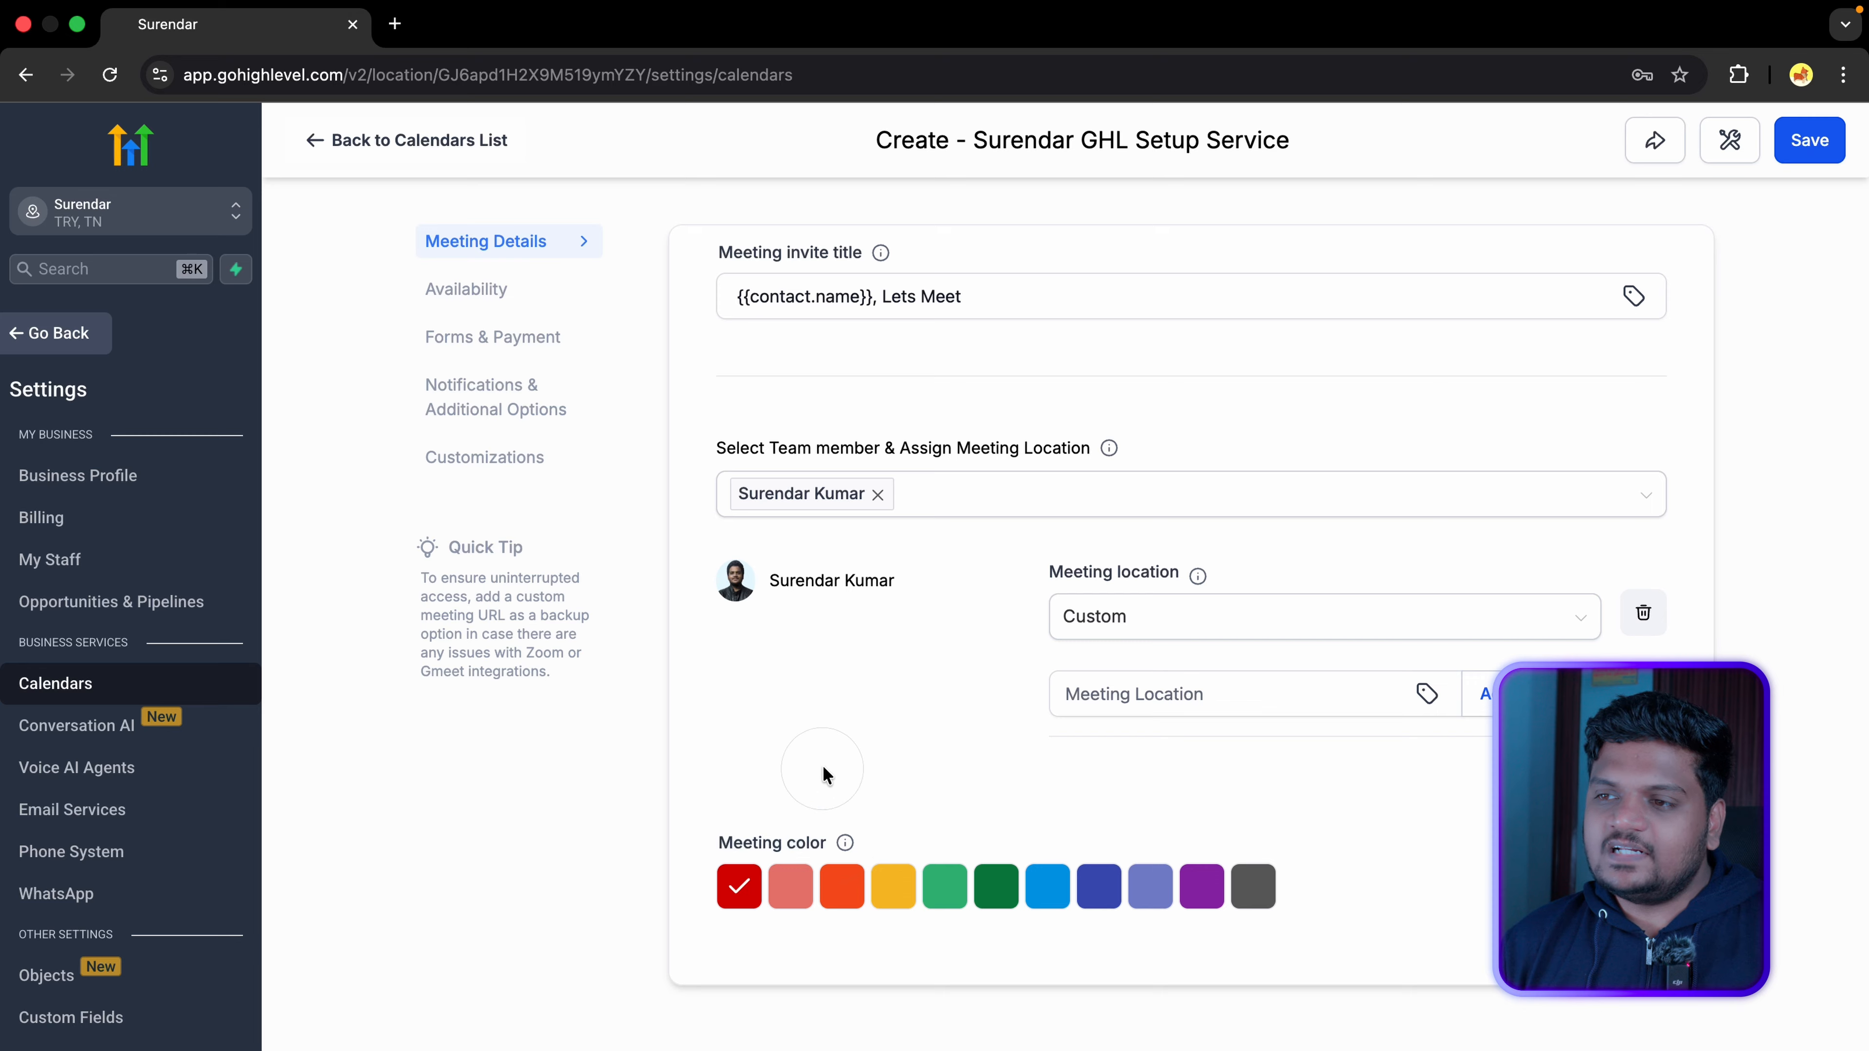
# Step: Try the salmon, orange, yellow, green and dark green meeting colours, then return to red
pyautogui.click(789, 892)
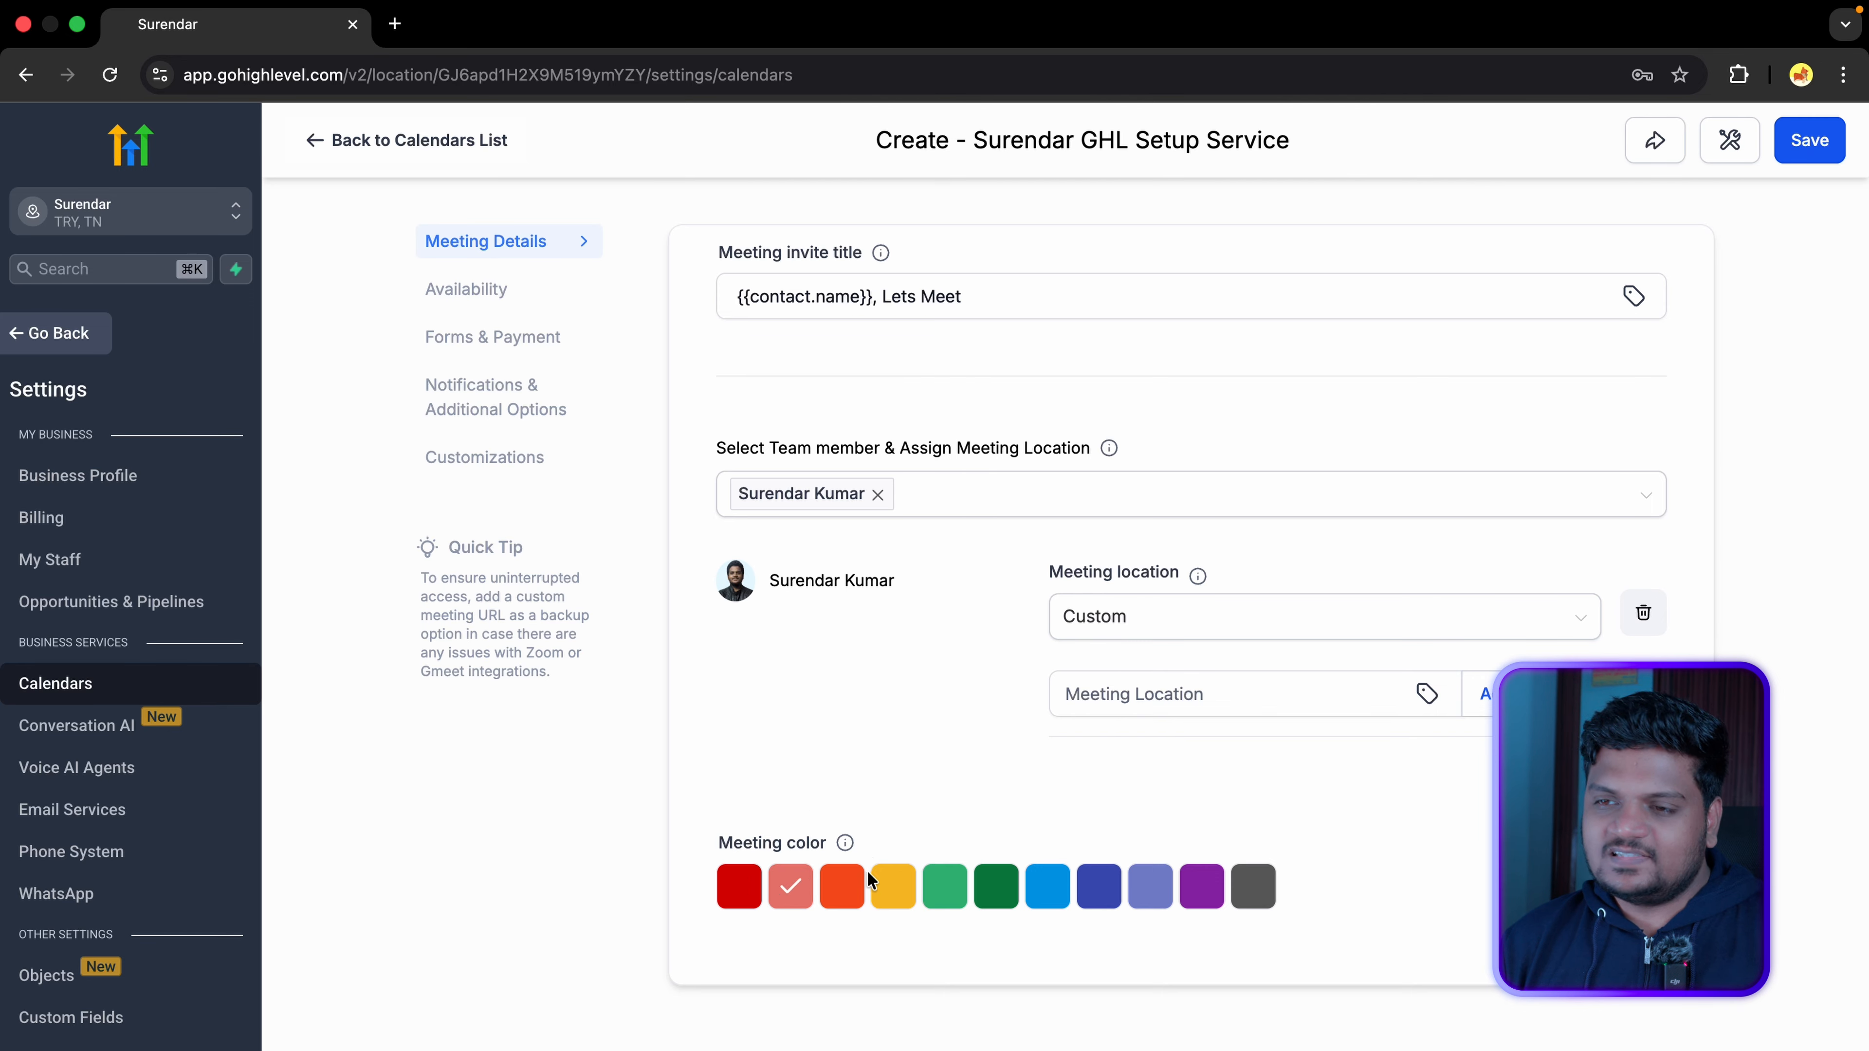
pyautogui.click(853, 883)
pyautogui.click(894, 885)
pyautogui.click(933, 880)
pyautogui.click(996, 886)
pyautogui.click(733, 880)
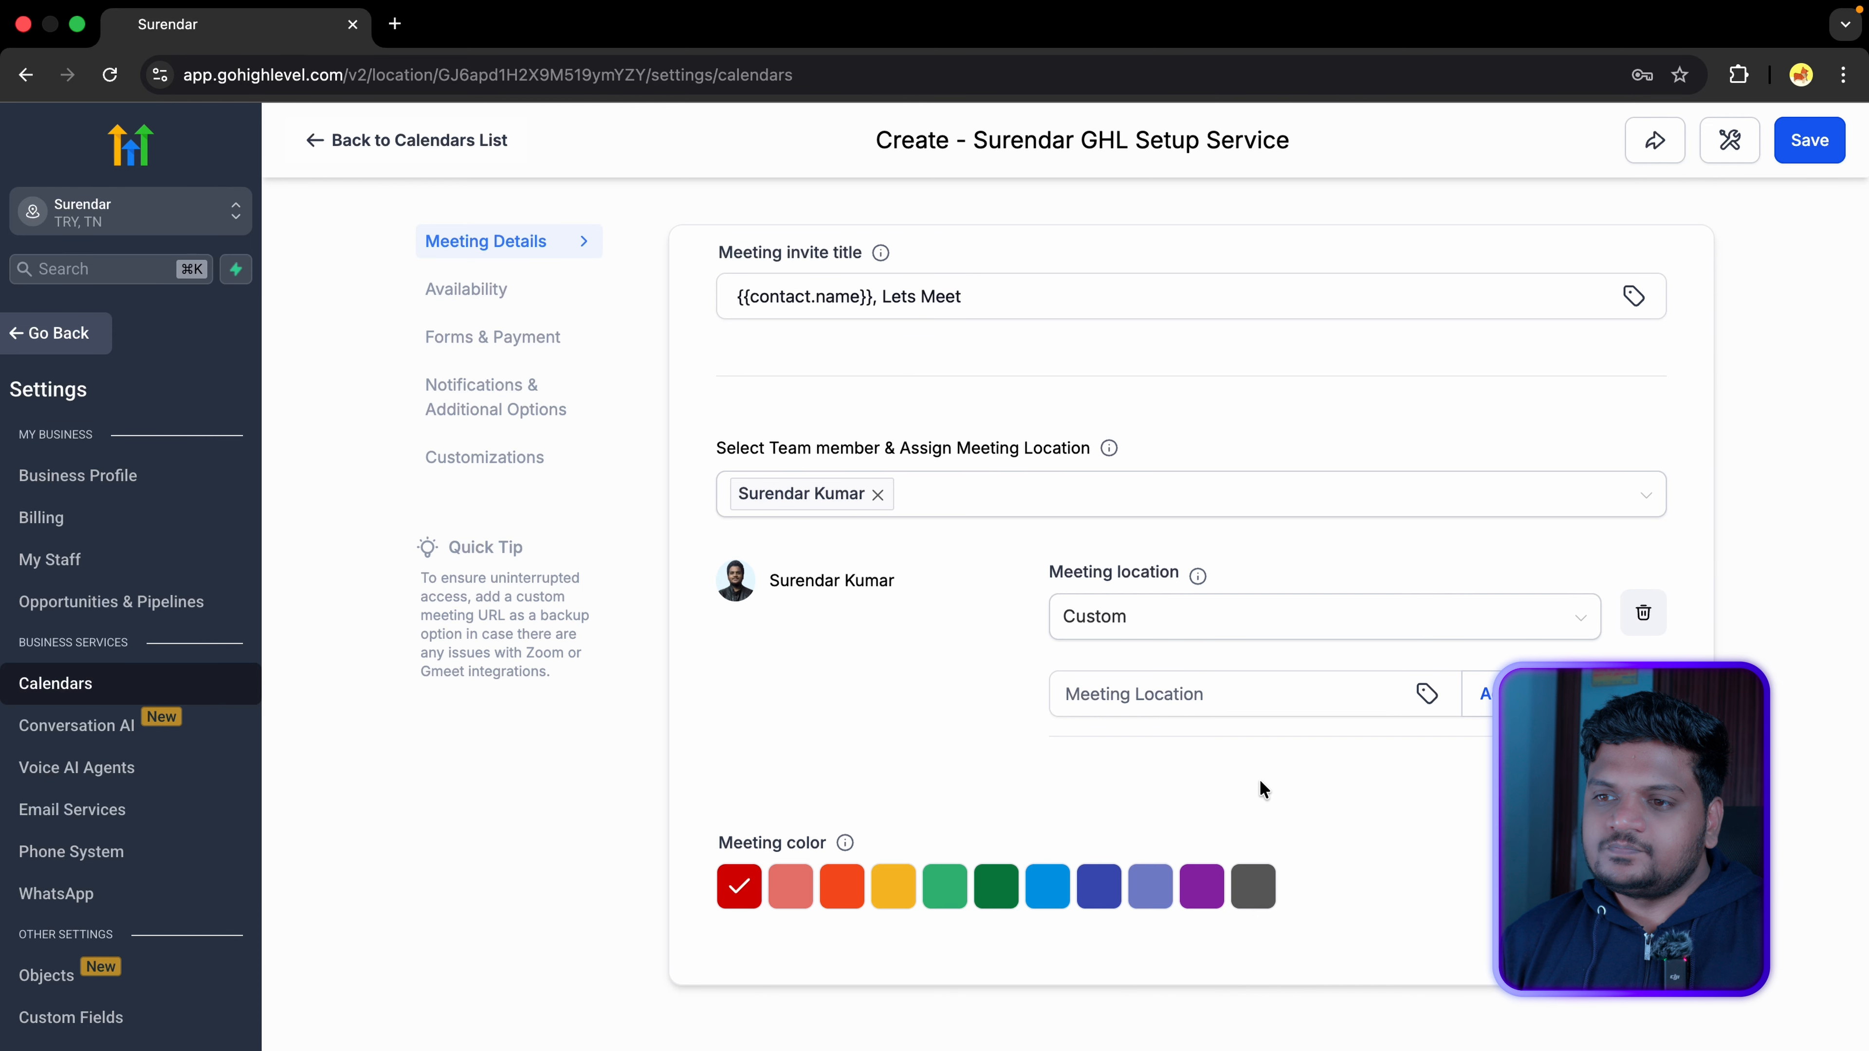
# Step: Review the weekday 8:00 AM–5:00 PM schedule in Availability and close it without changing anything
pyautogui.click(488, 290)
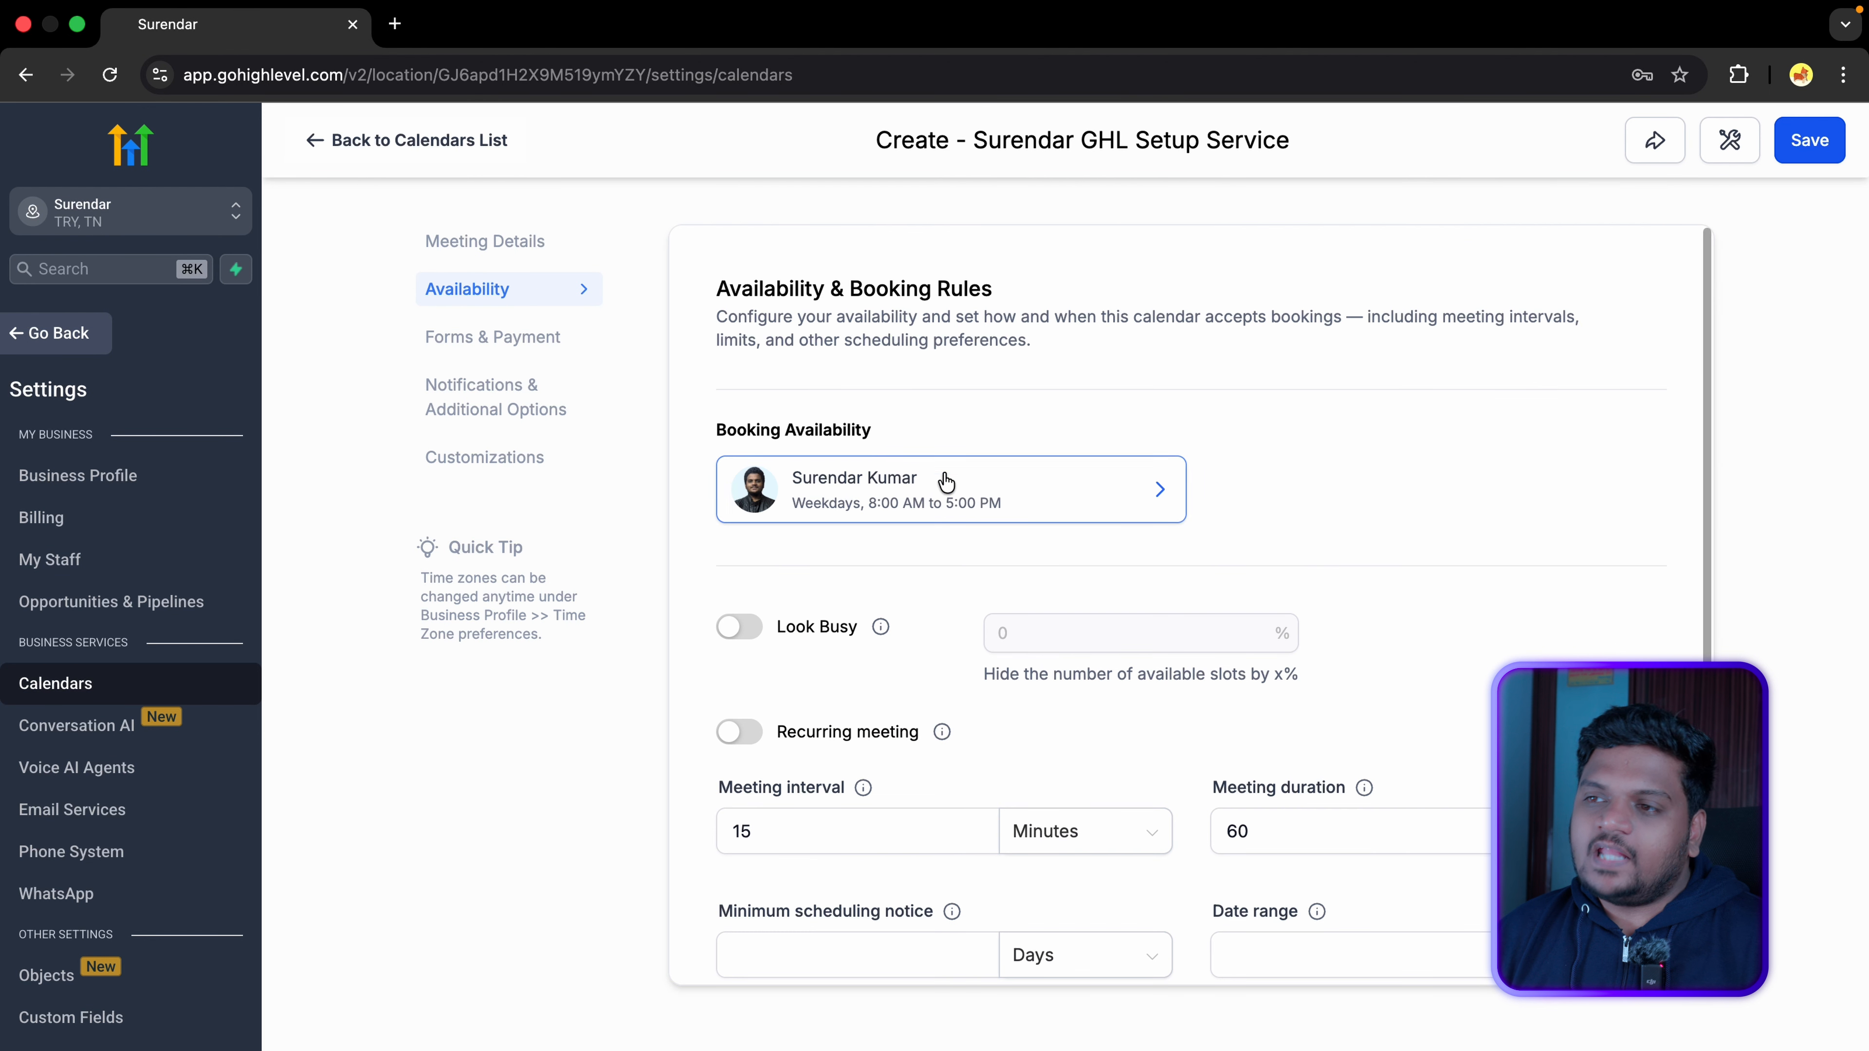
pyautogui.click(1118, 506)
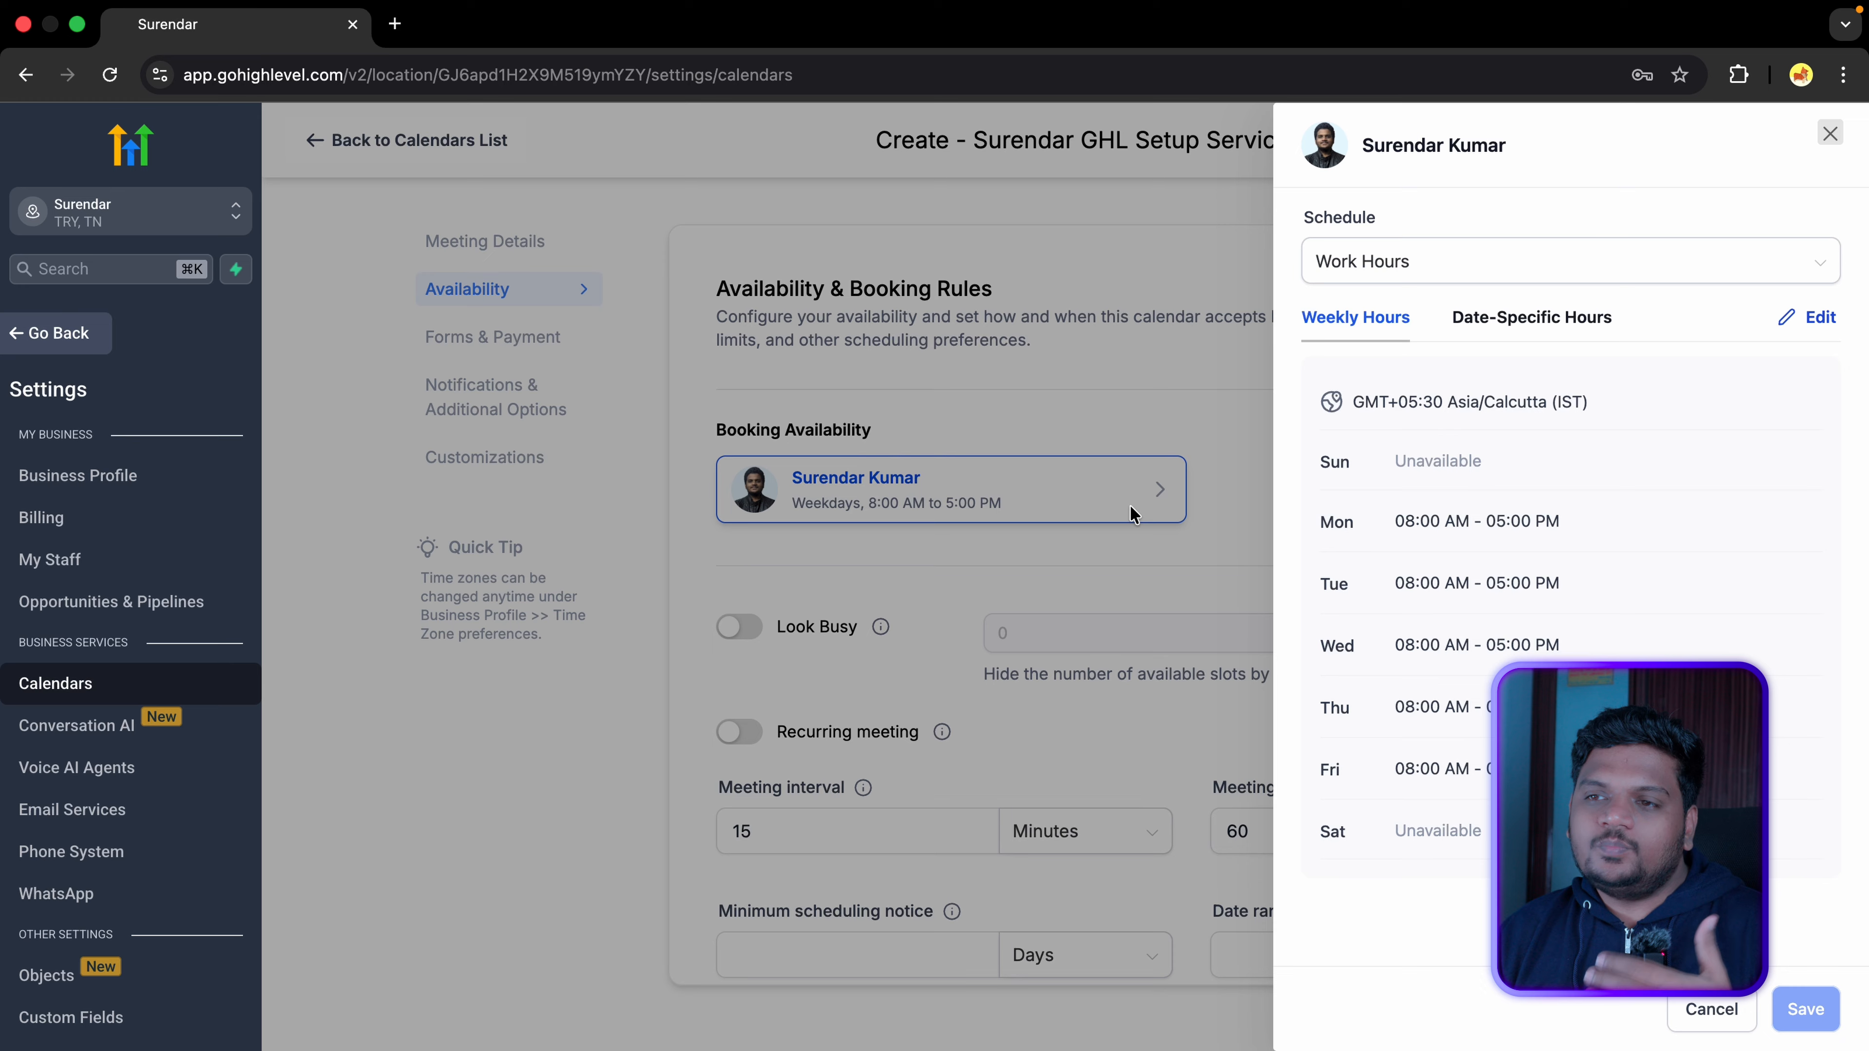
pyautogui.click(1803, 324)
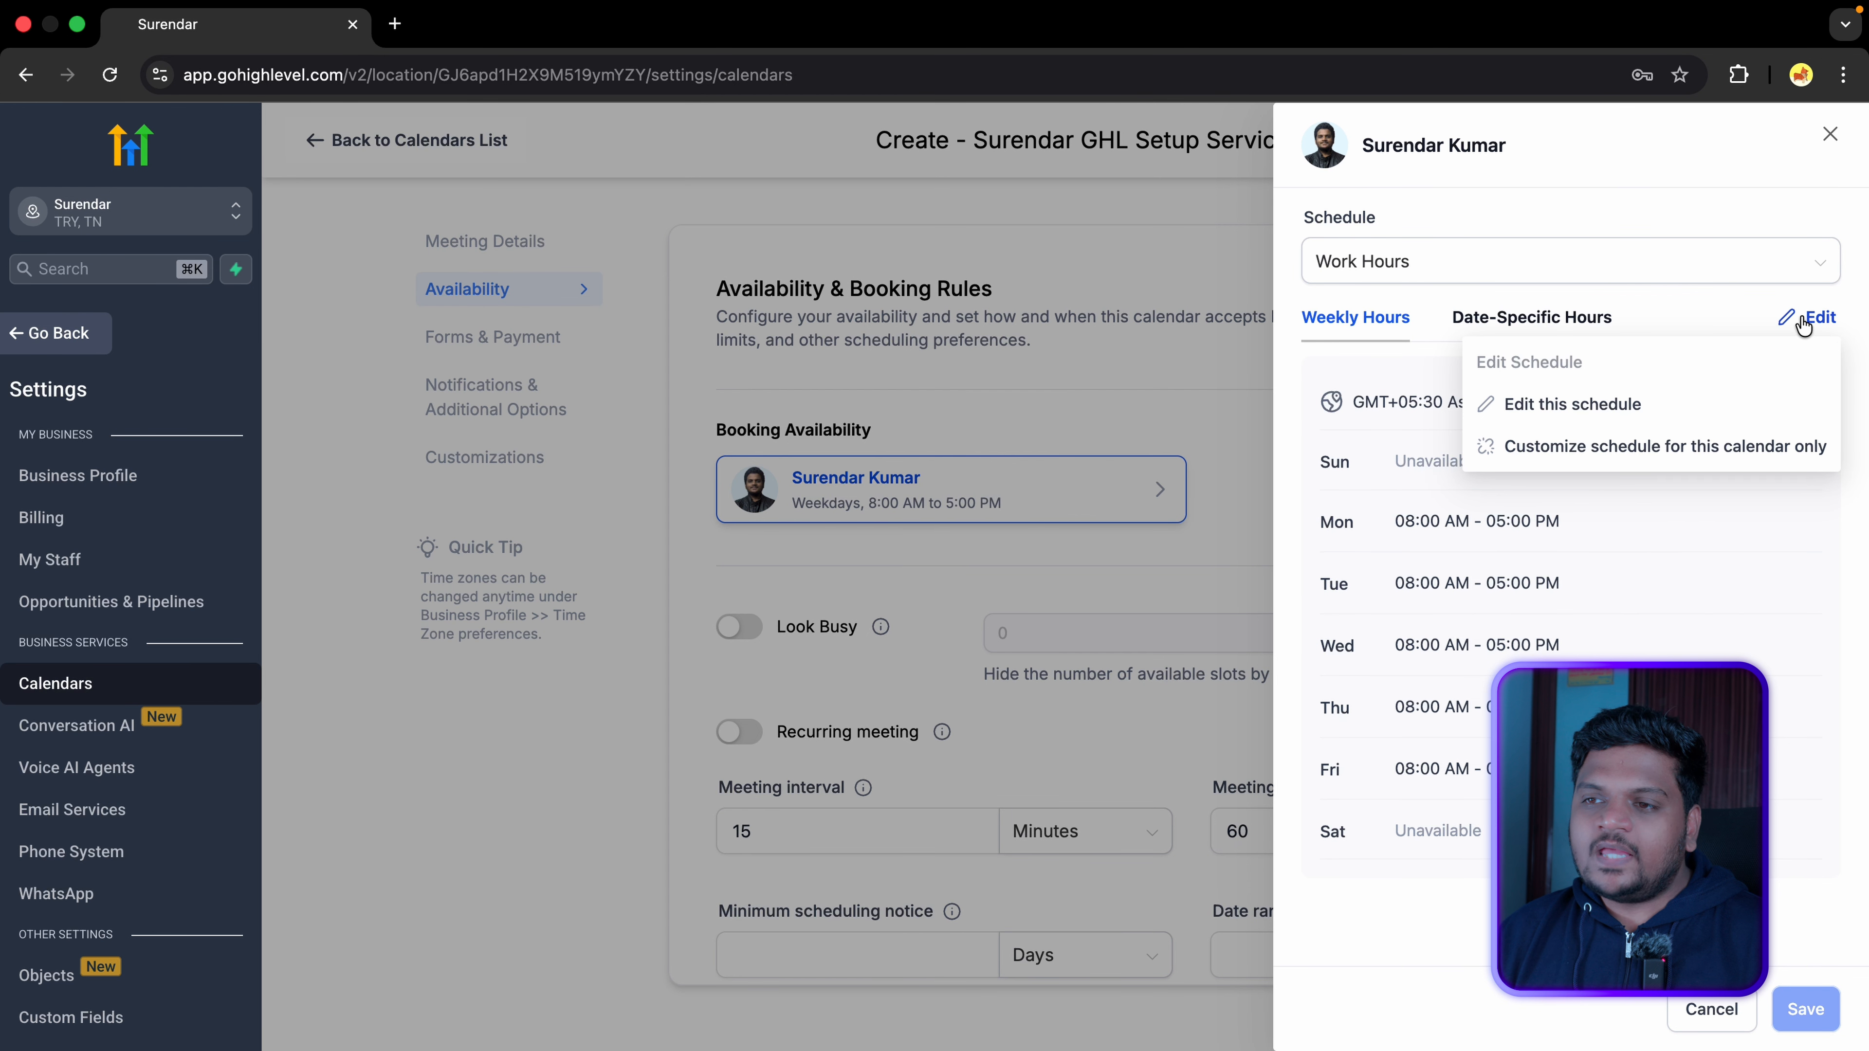
pyautogui.click(1612, 401)
pyautogui.scroll(-5, 1592, 477)
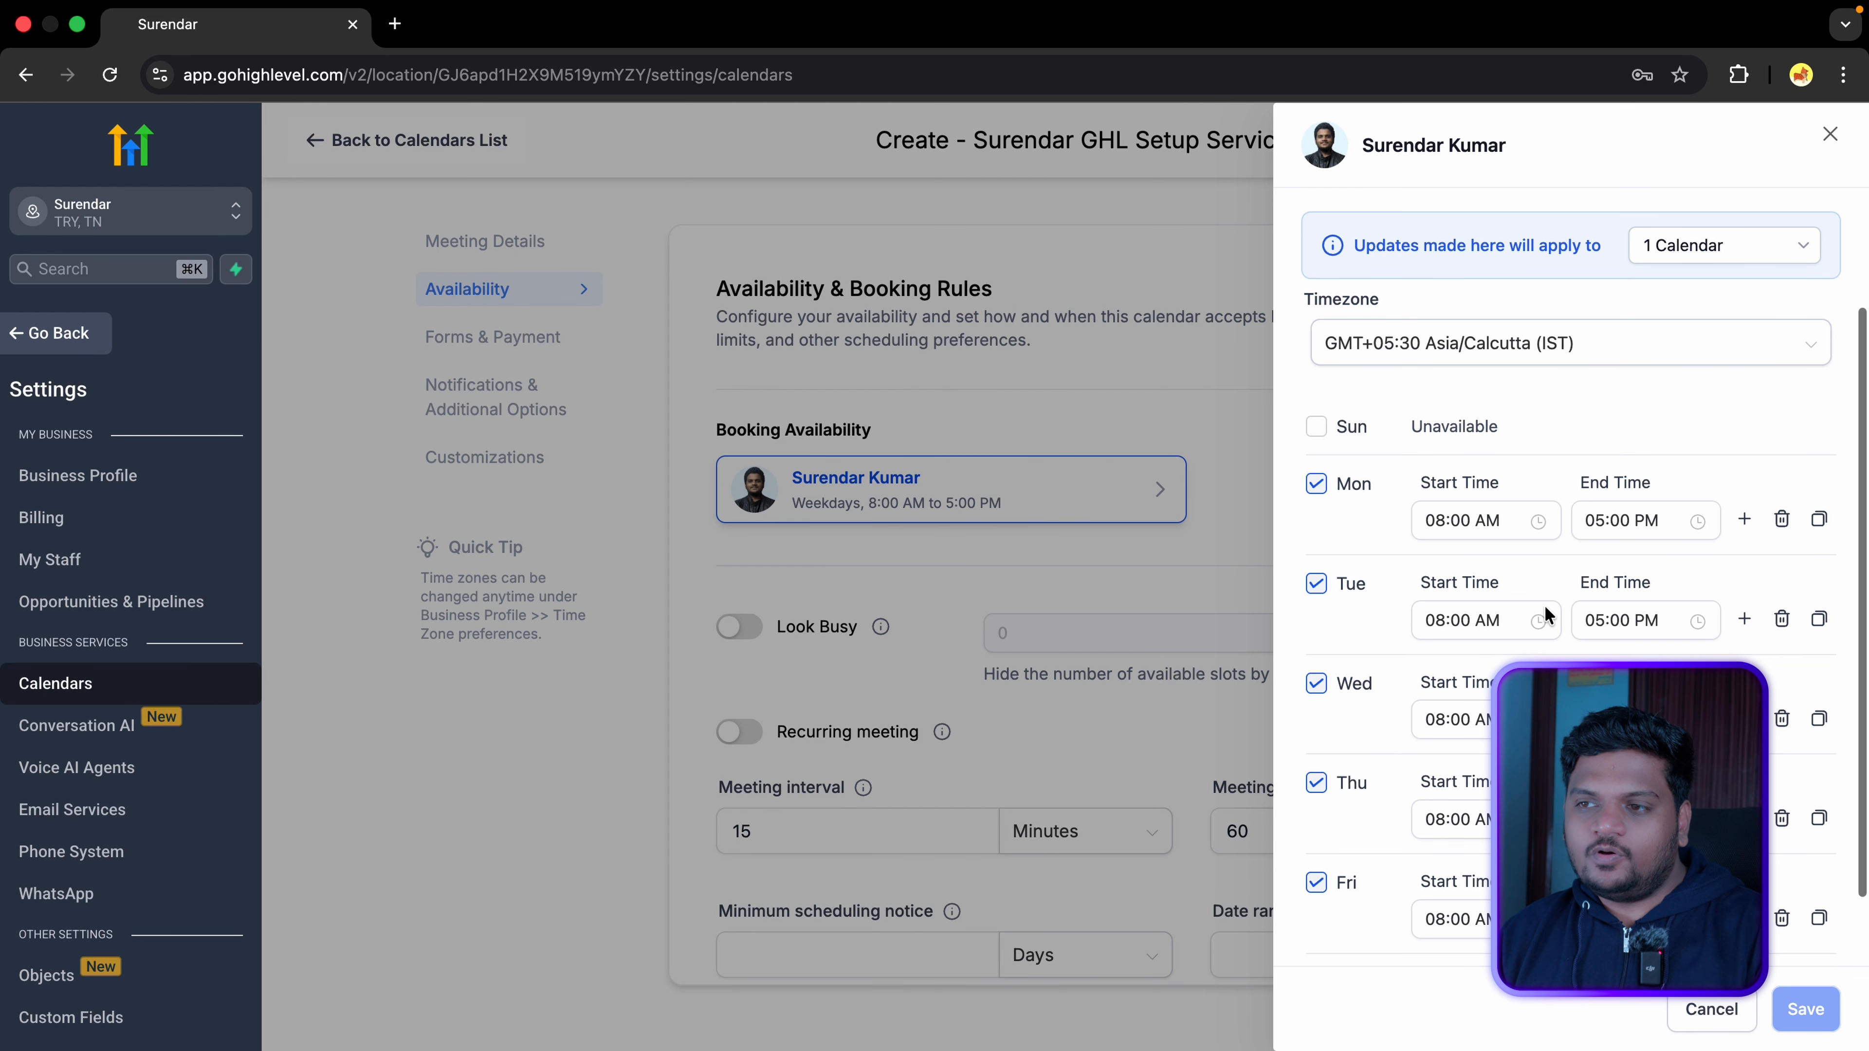
pyautogui.click(1494, 427)
pyautogui.click(1664, 434)
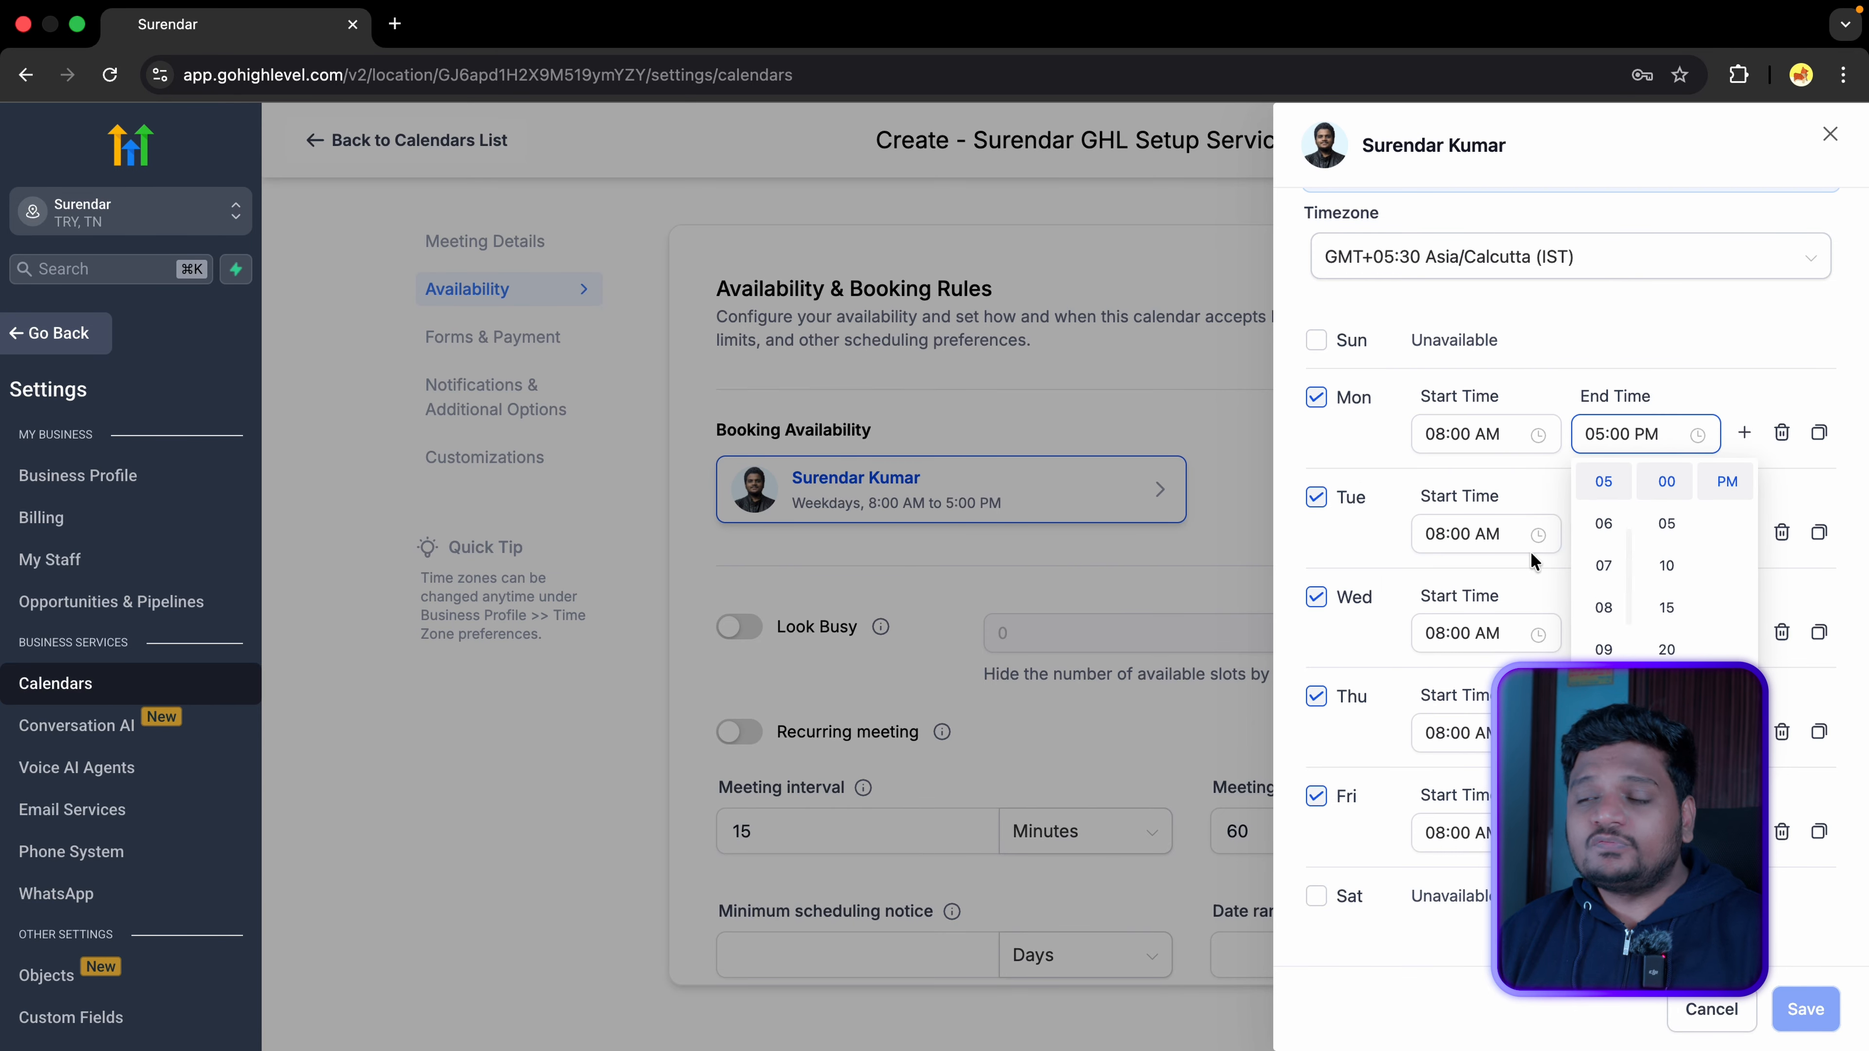
pyautogui.scroll(4, 1640, 434)
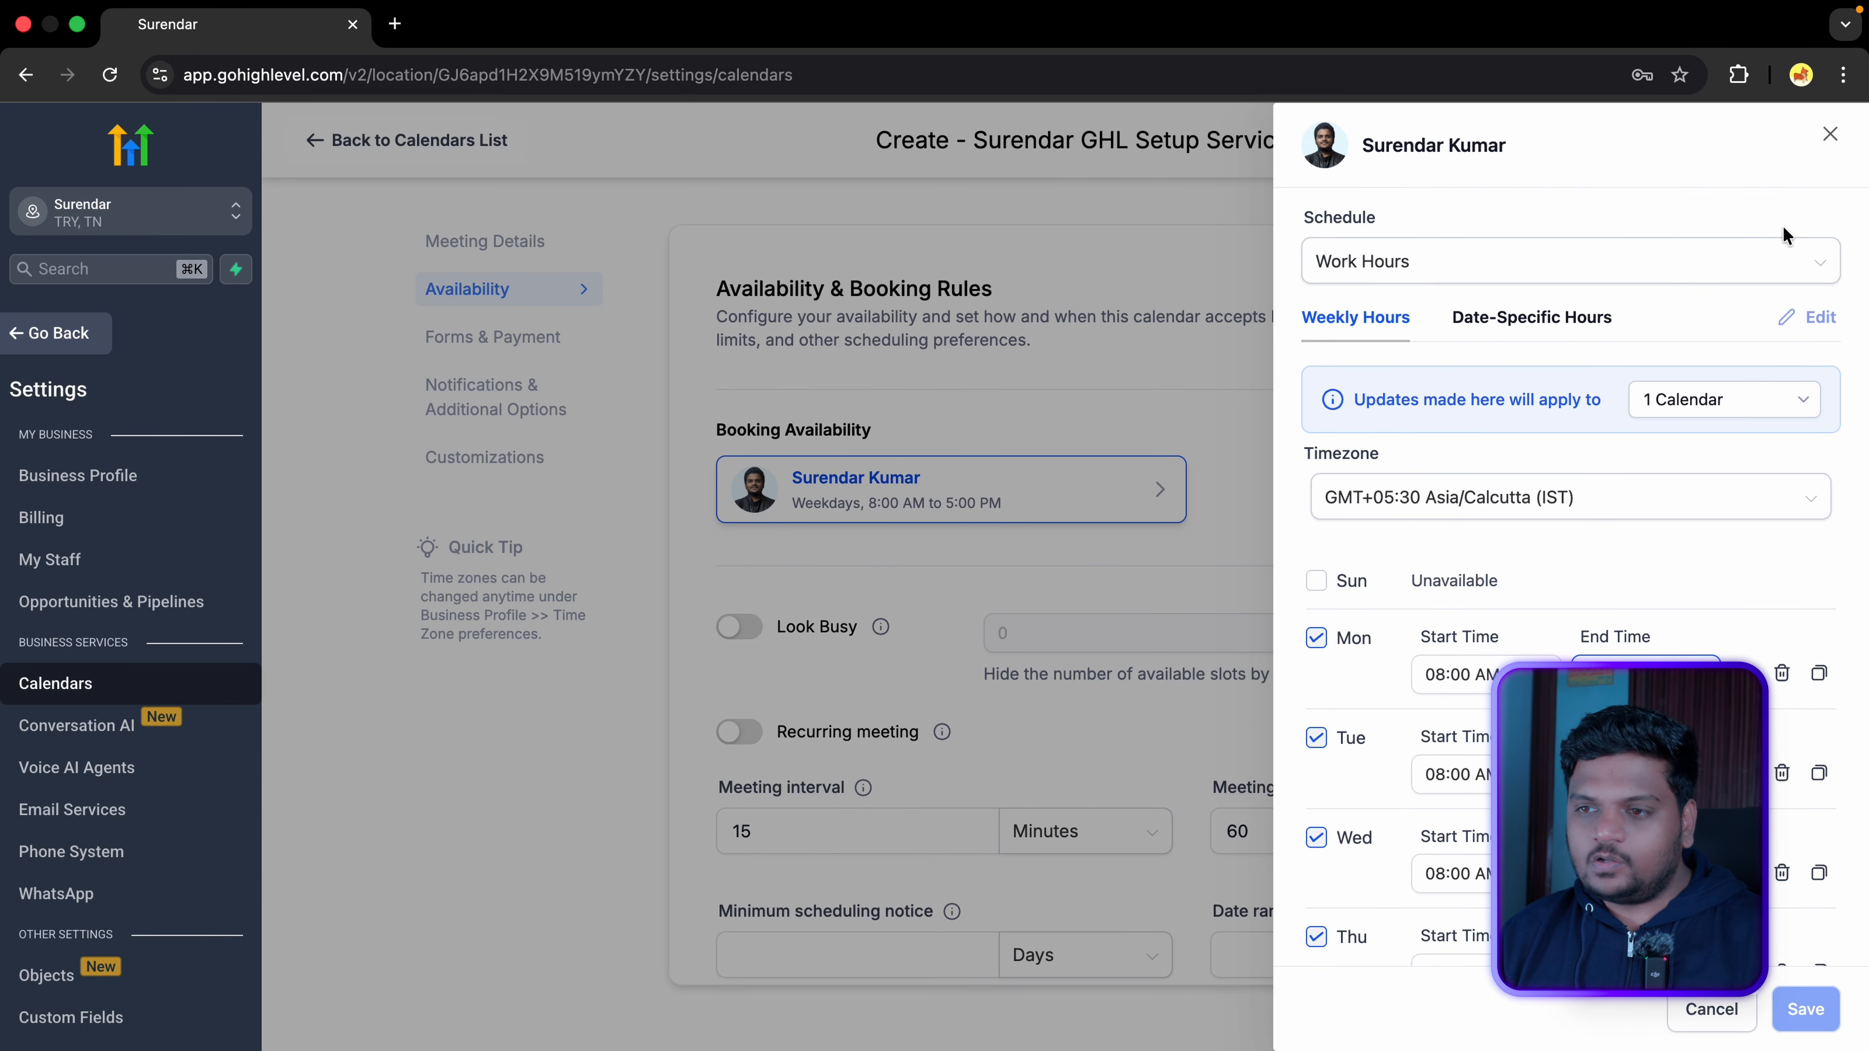
pyautogui.click(1830, 134)
pyautogui.scroll(-3, 876, 567)
pyautogui.scroll(-2, 846, 564)
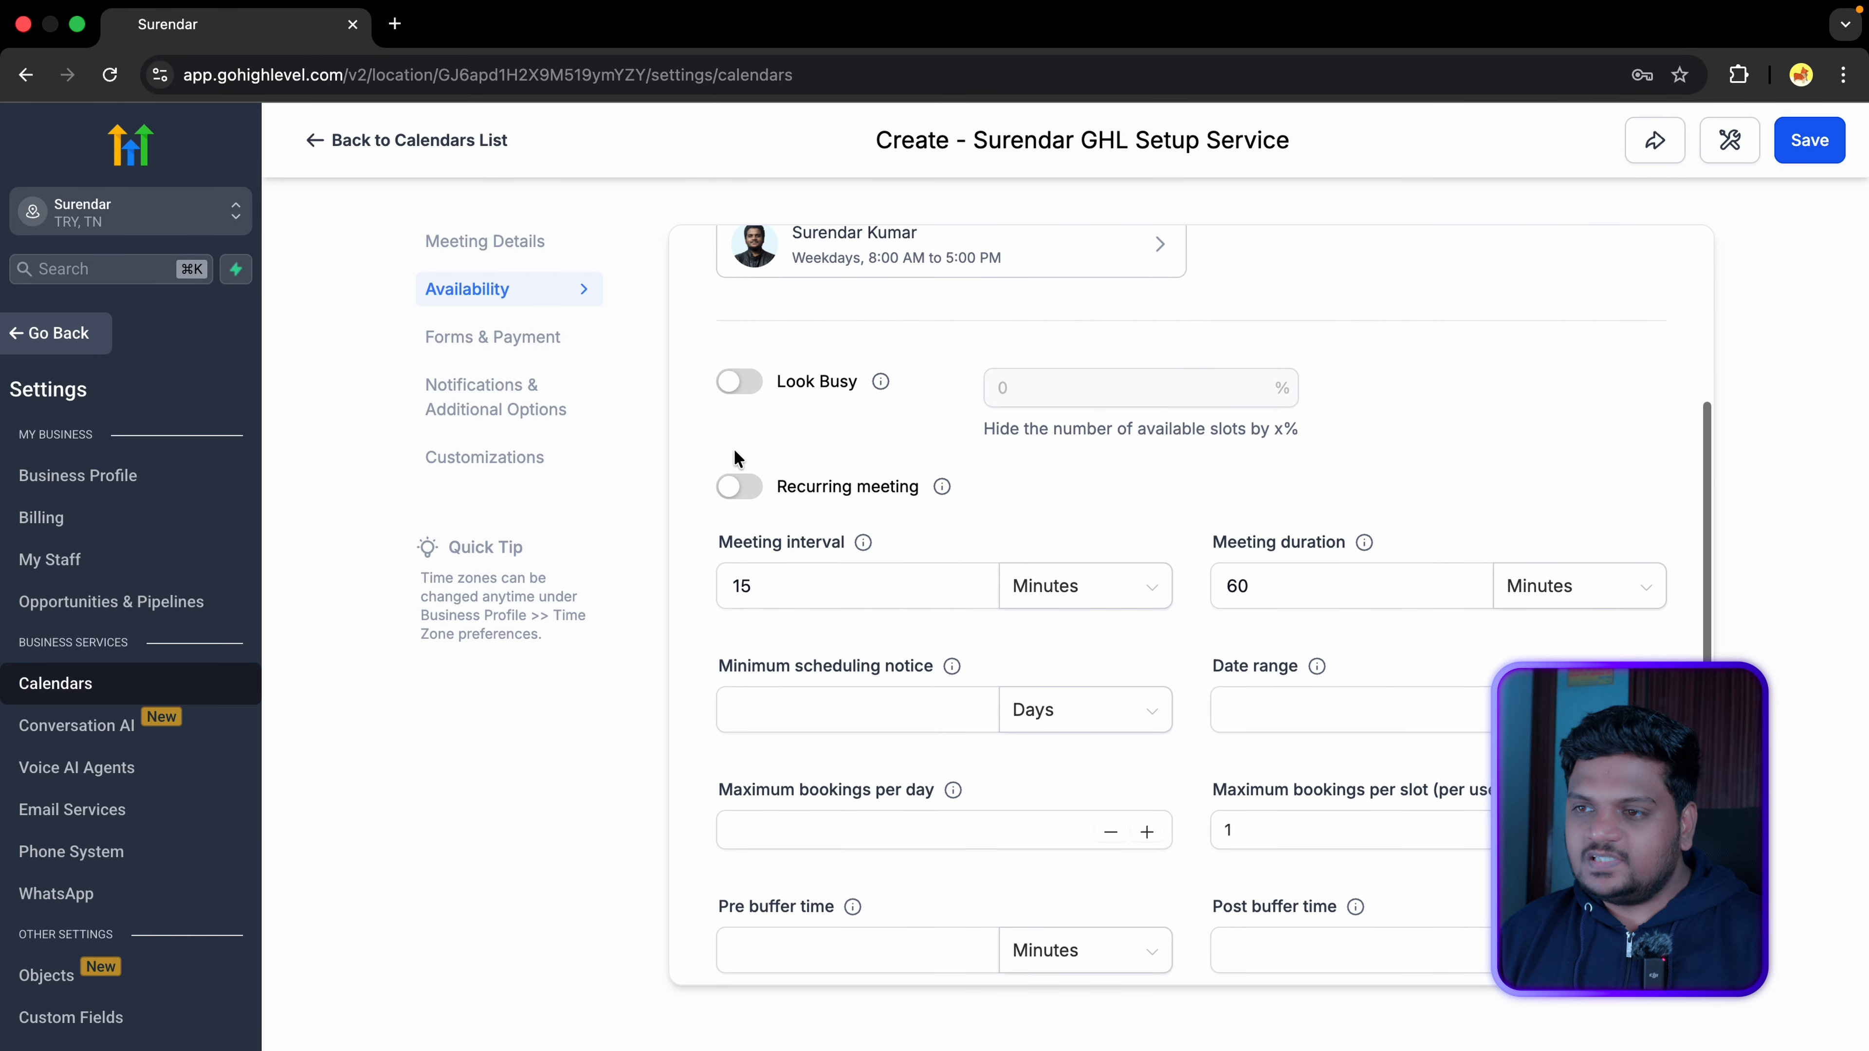
# Step: Turn on Look Busy at 4%, then try Daily recurring meetings repeating 2 times and turn them off
pyautogui.click(747, 383)
pyautogui.click(1083, 399)
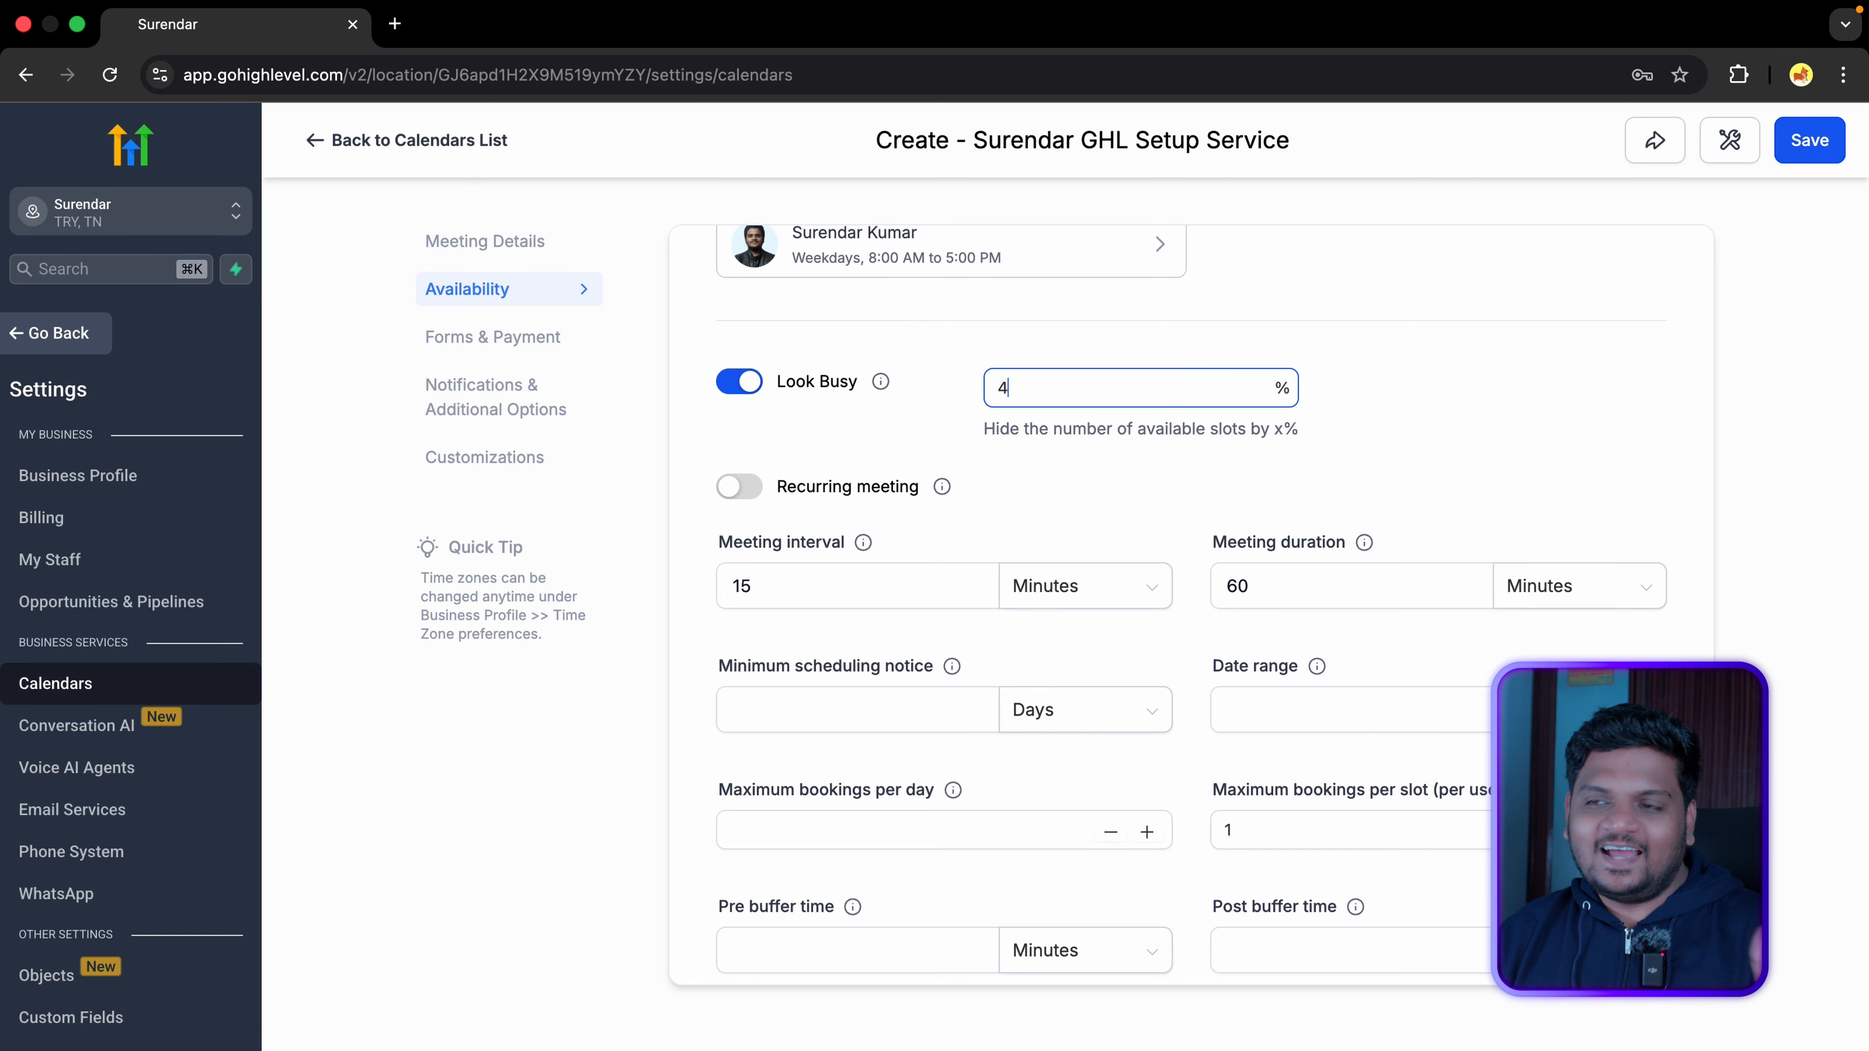
pyautogui.click(740, 487)
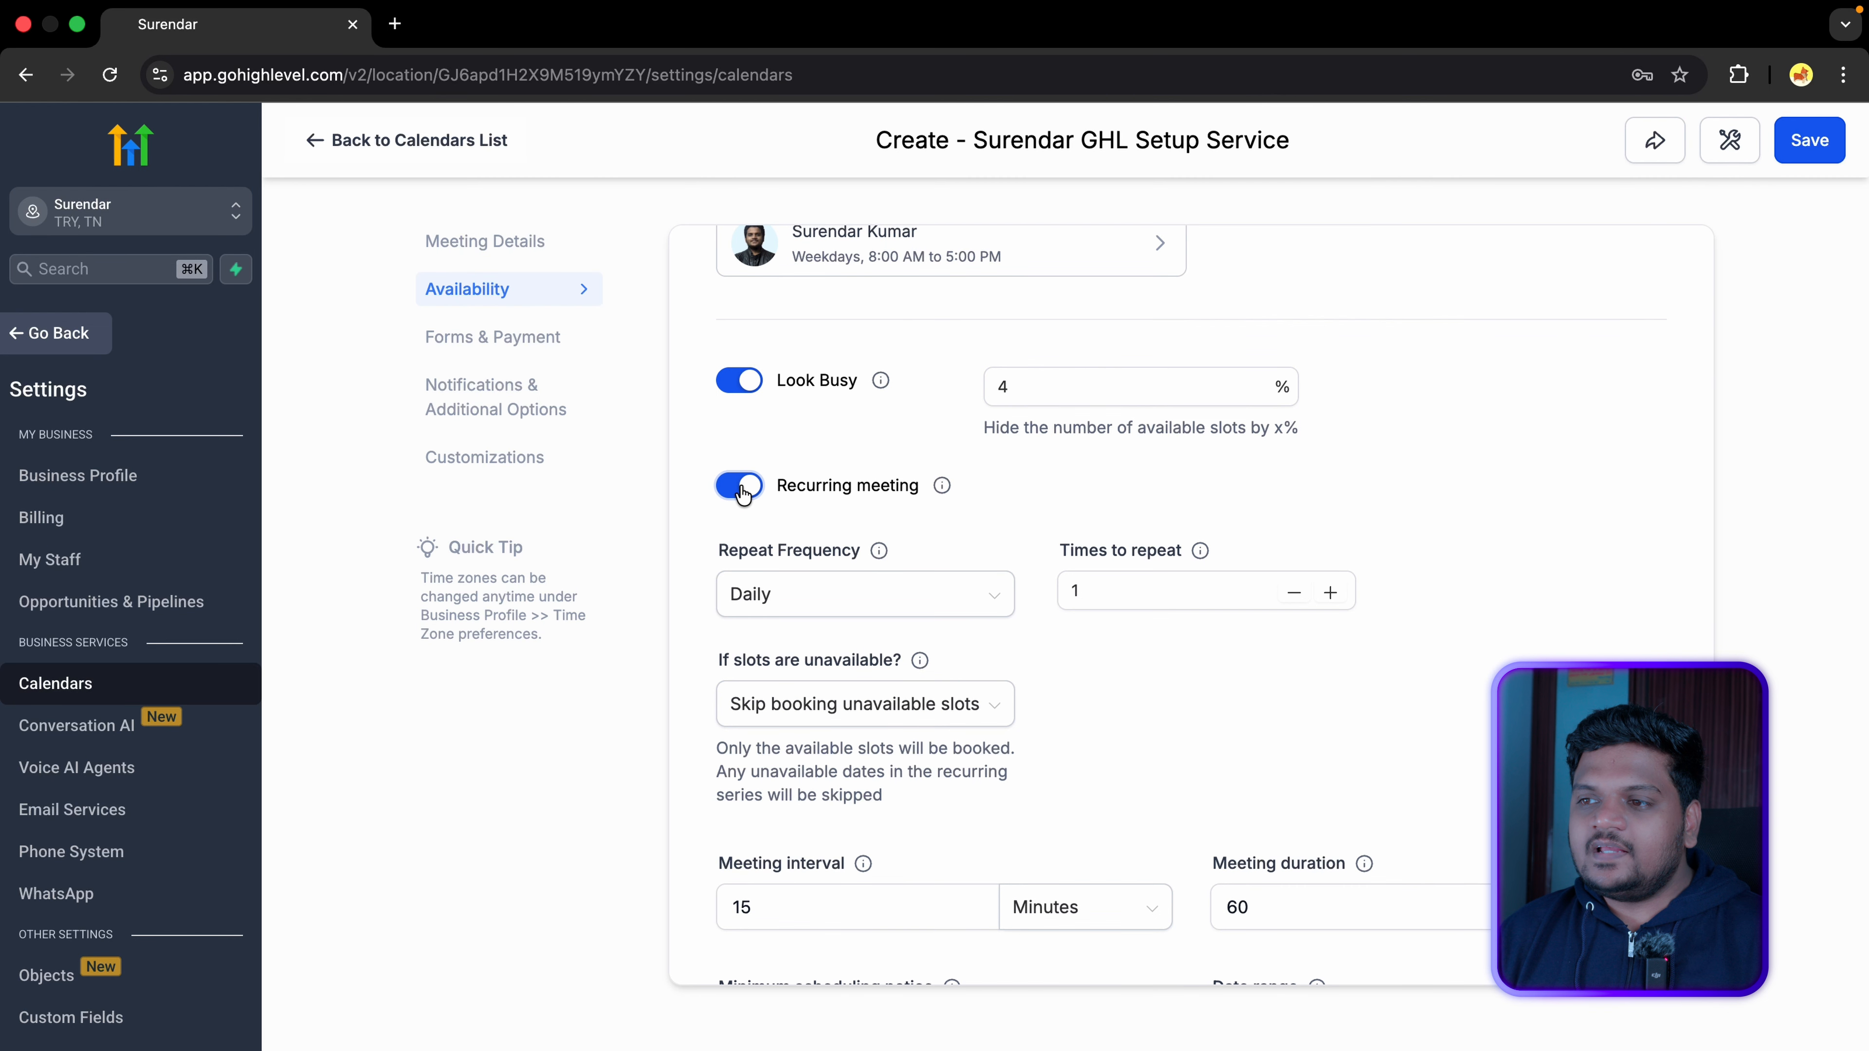
pyautogui.click(926, 609)
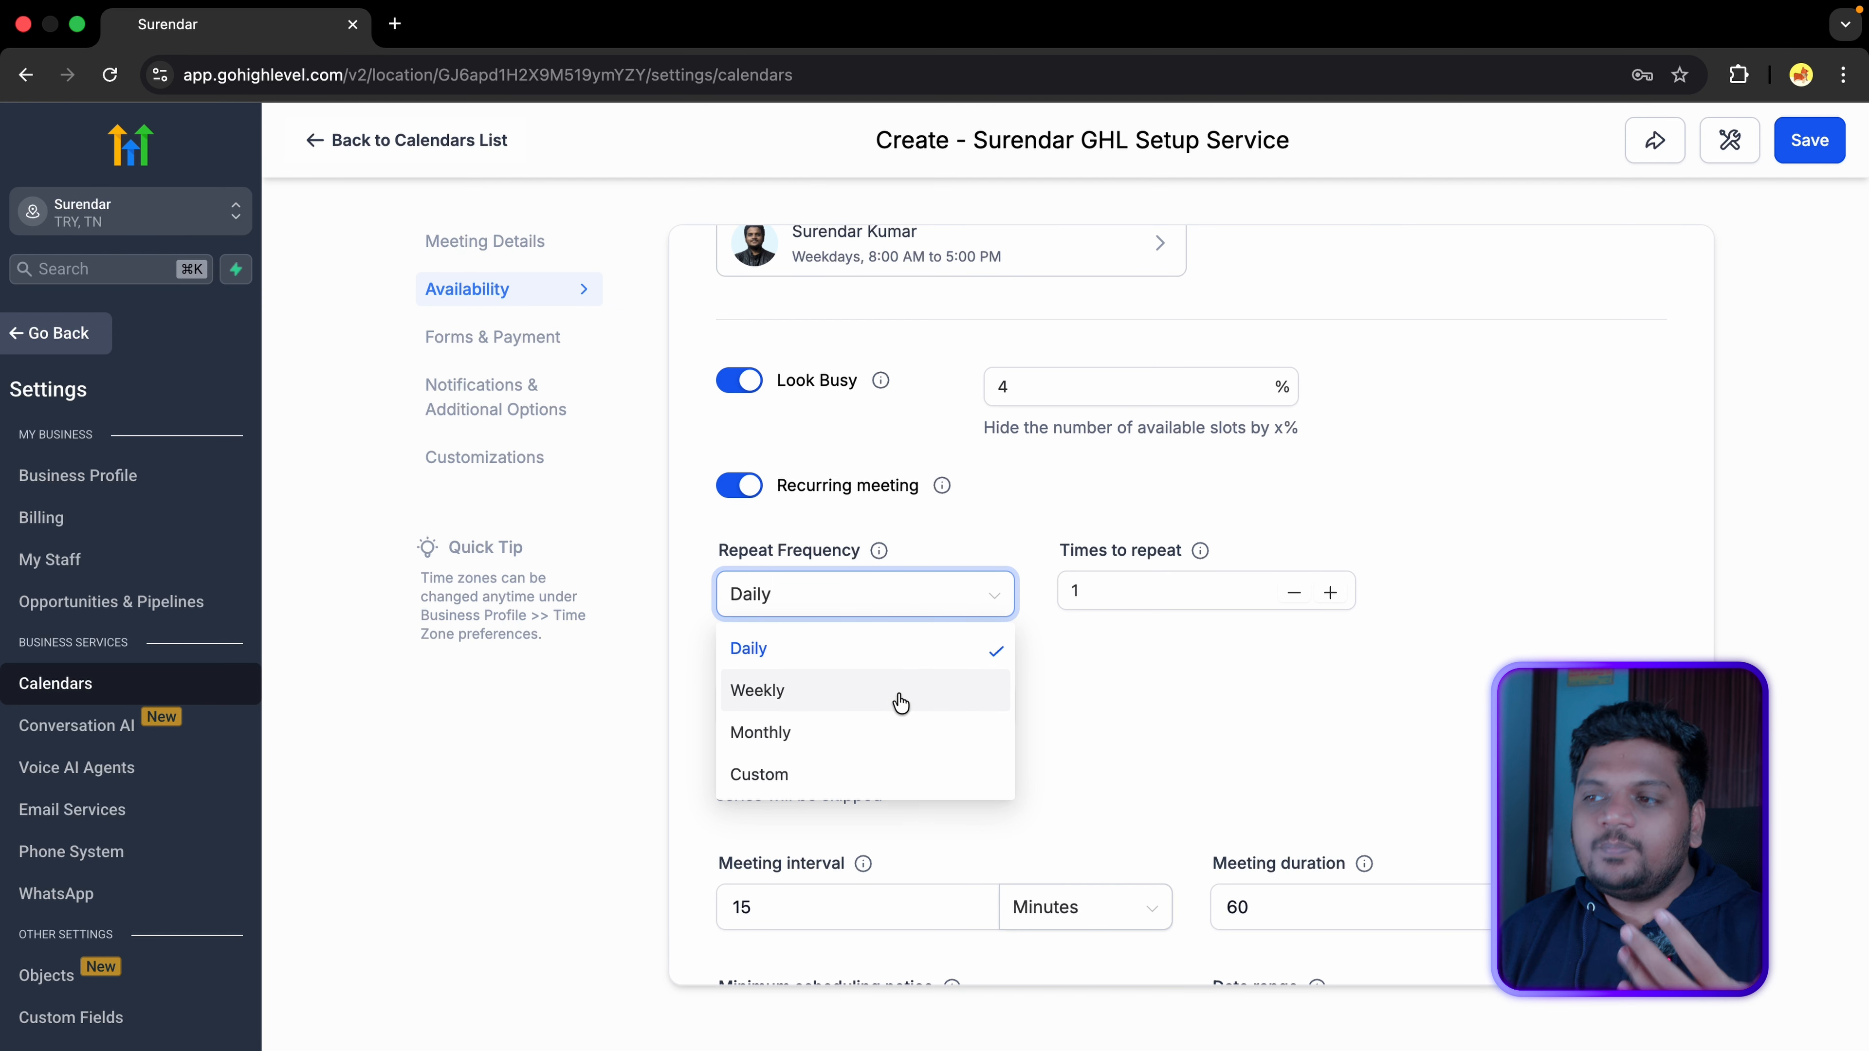
pyautogui.click(909, 593)
pyautogui.click(1330, 593)
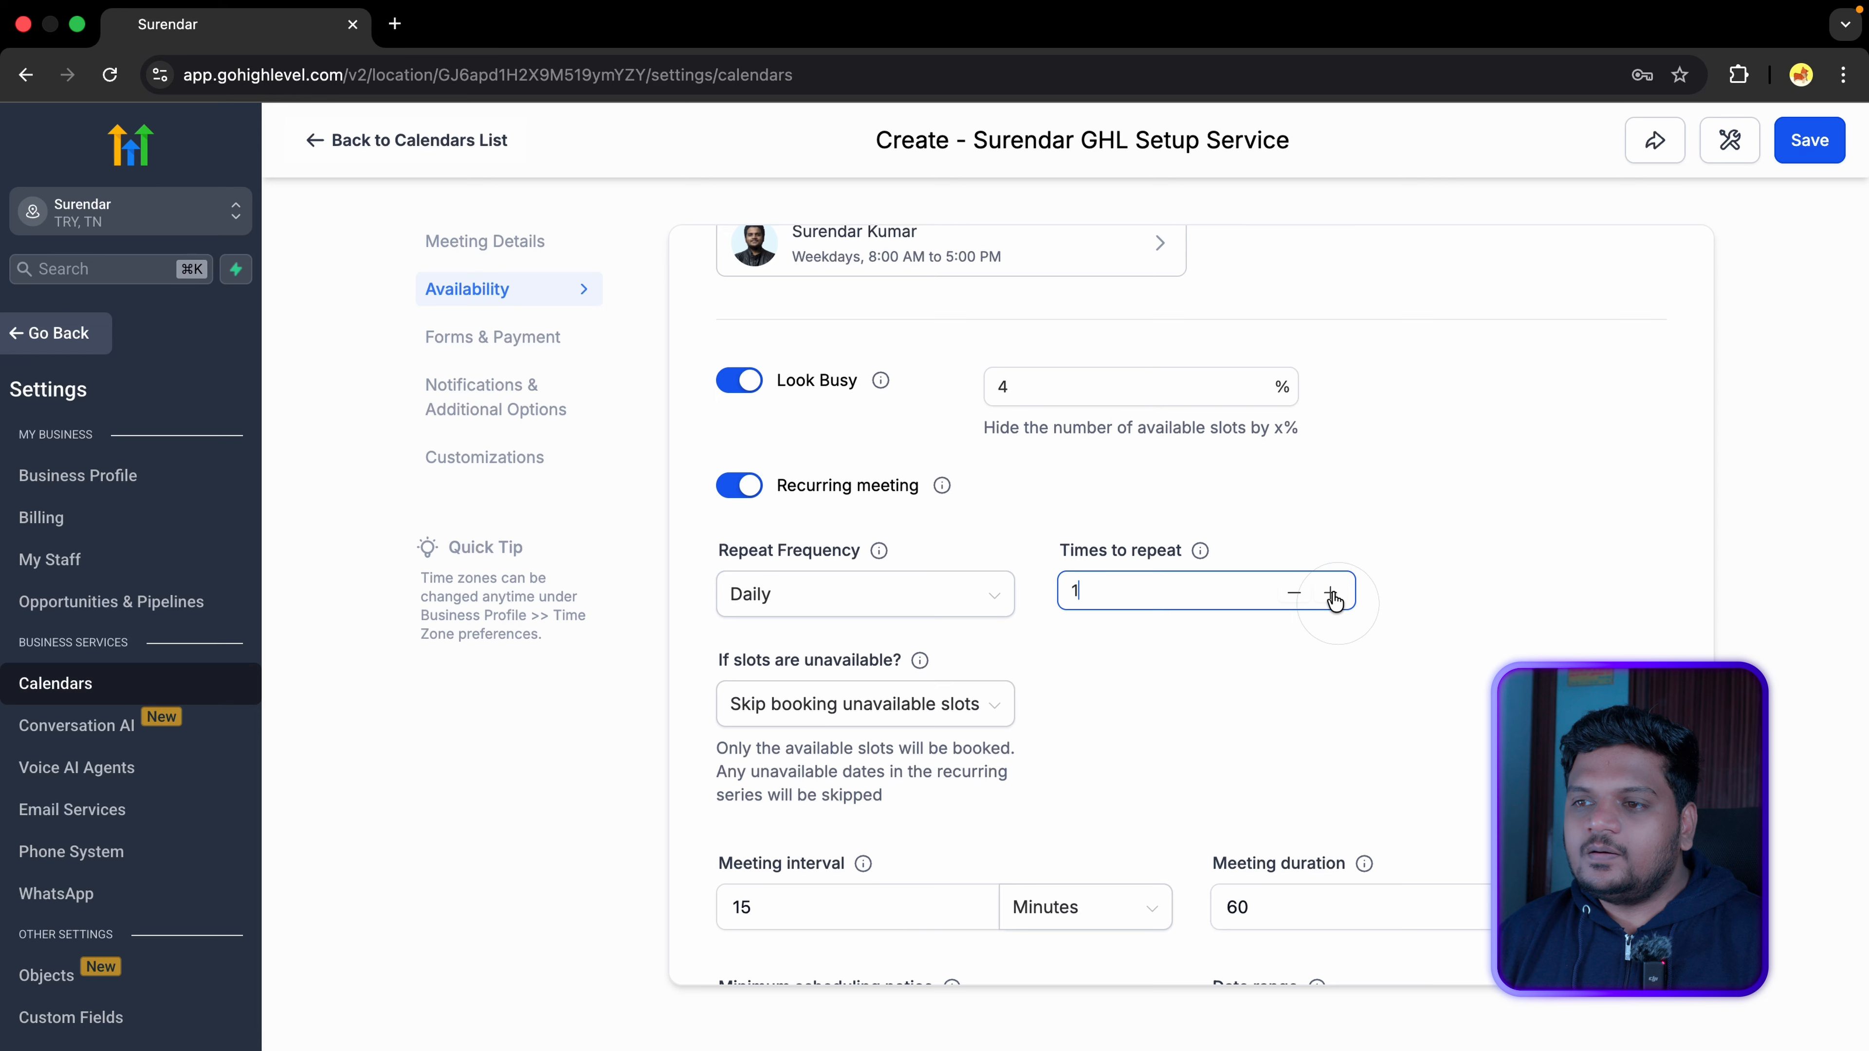
pyautogui.scroll(-1, 1332, 601)
pyautogui.click(738, 434)
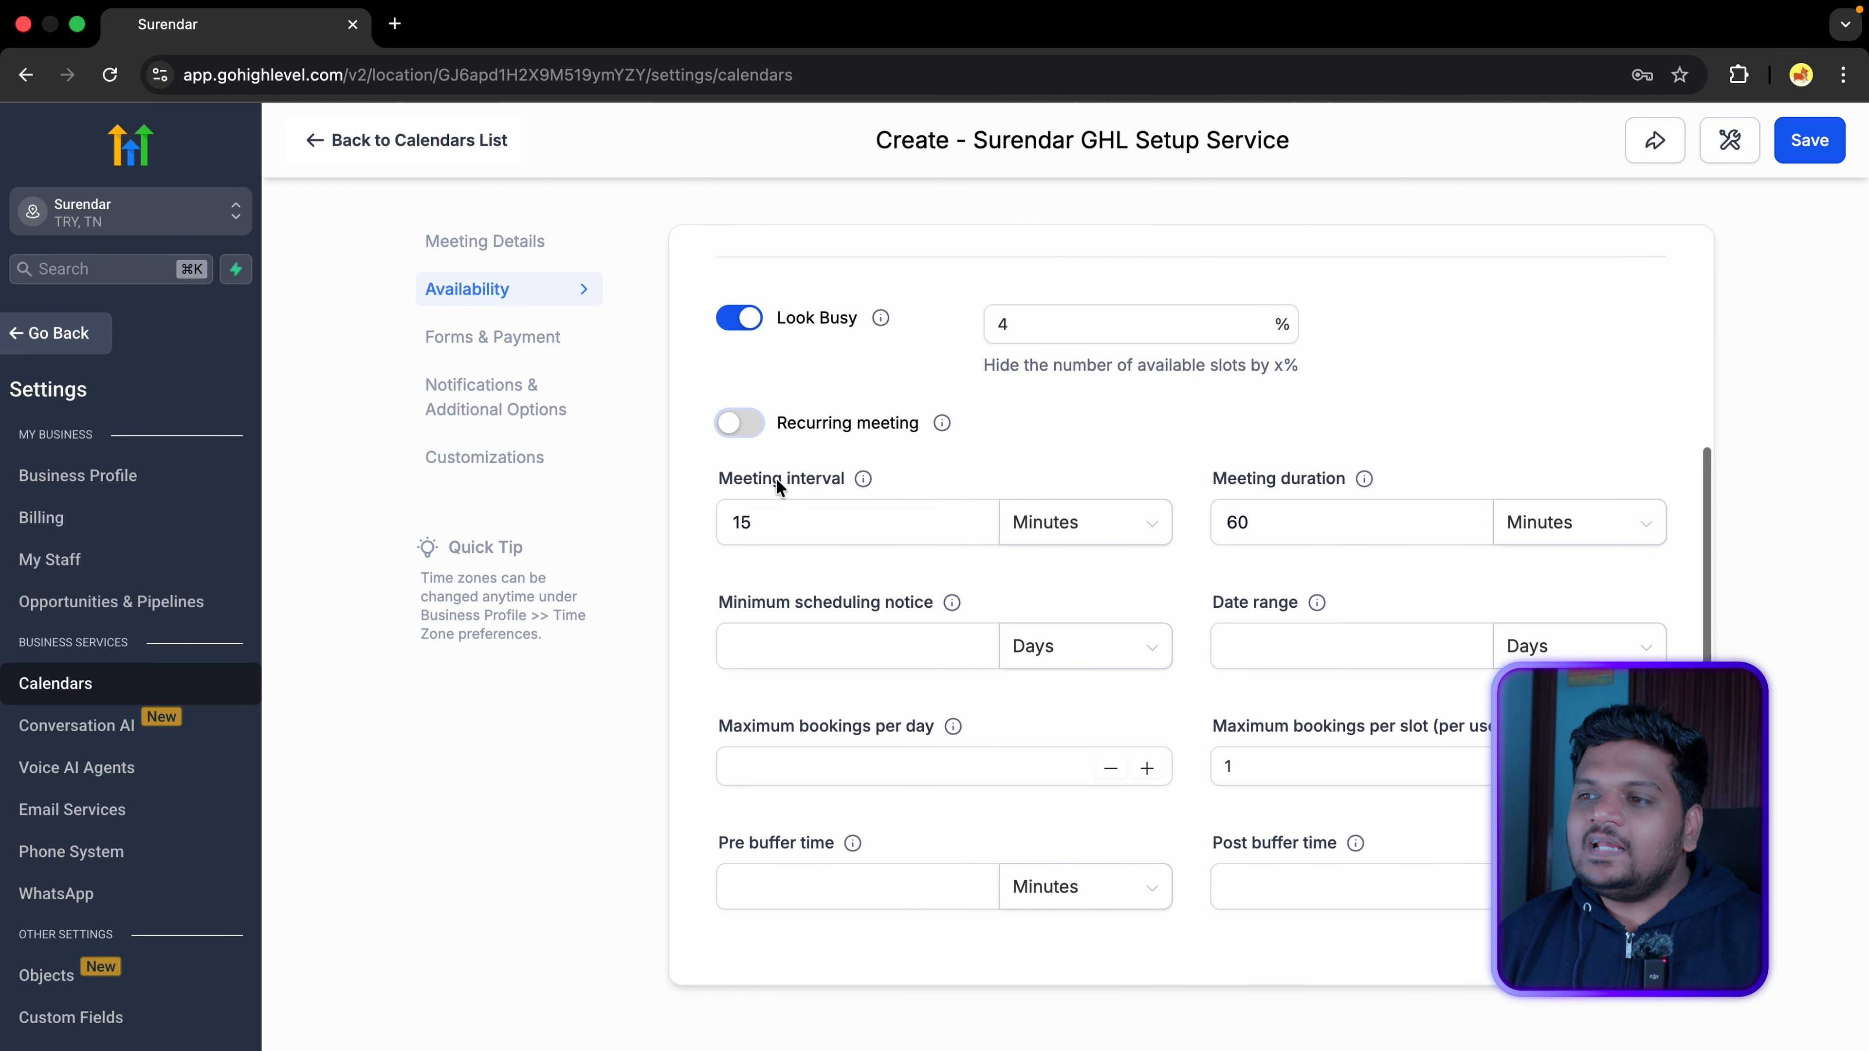
# Step: Change the meeting interval to 30 minutes
pyautogui.click(783, 531)
pyautogui.press('BackSpace')
pyautogui.press('BackSpace')
pyautogui.write('30')
pyautogui.click(1064, 525)
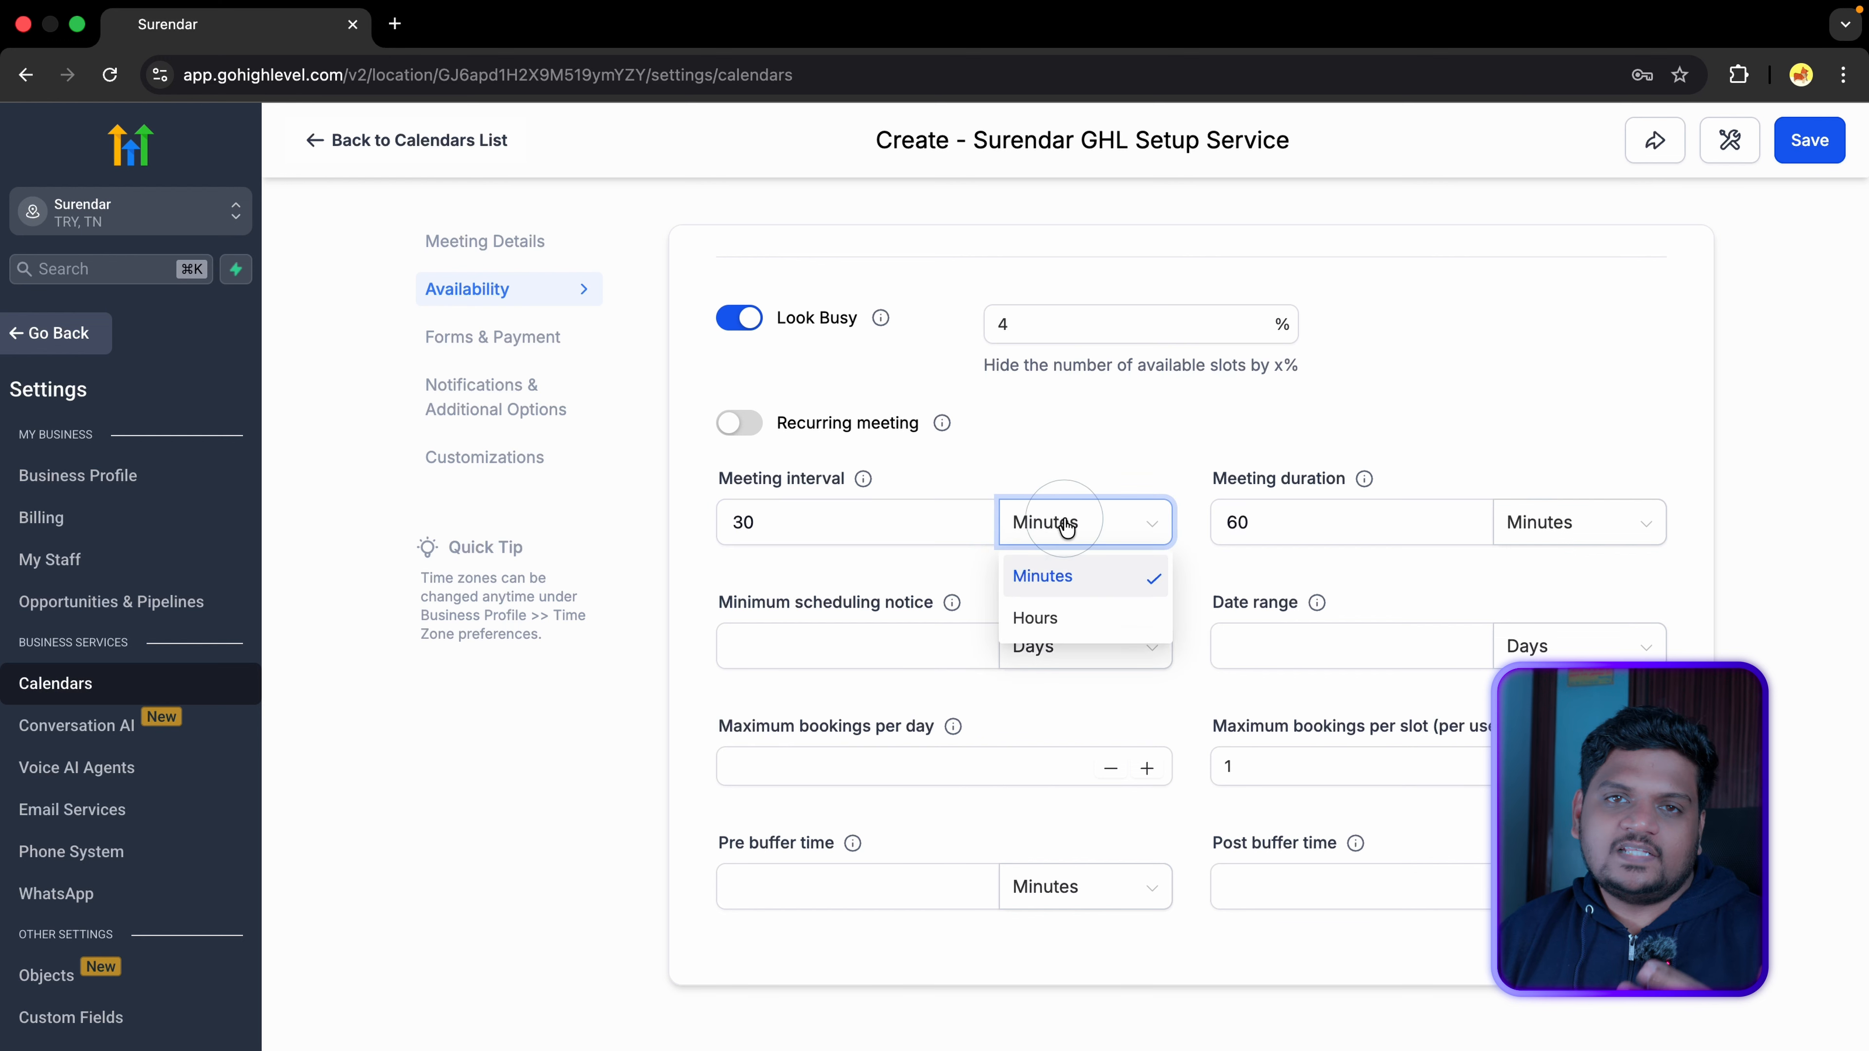
pyautogui.click(1088, 531)
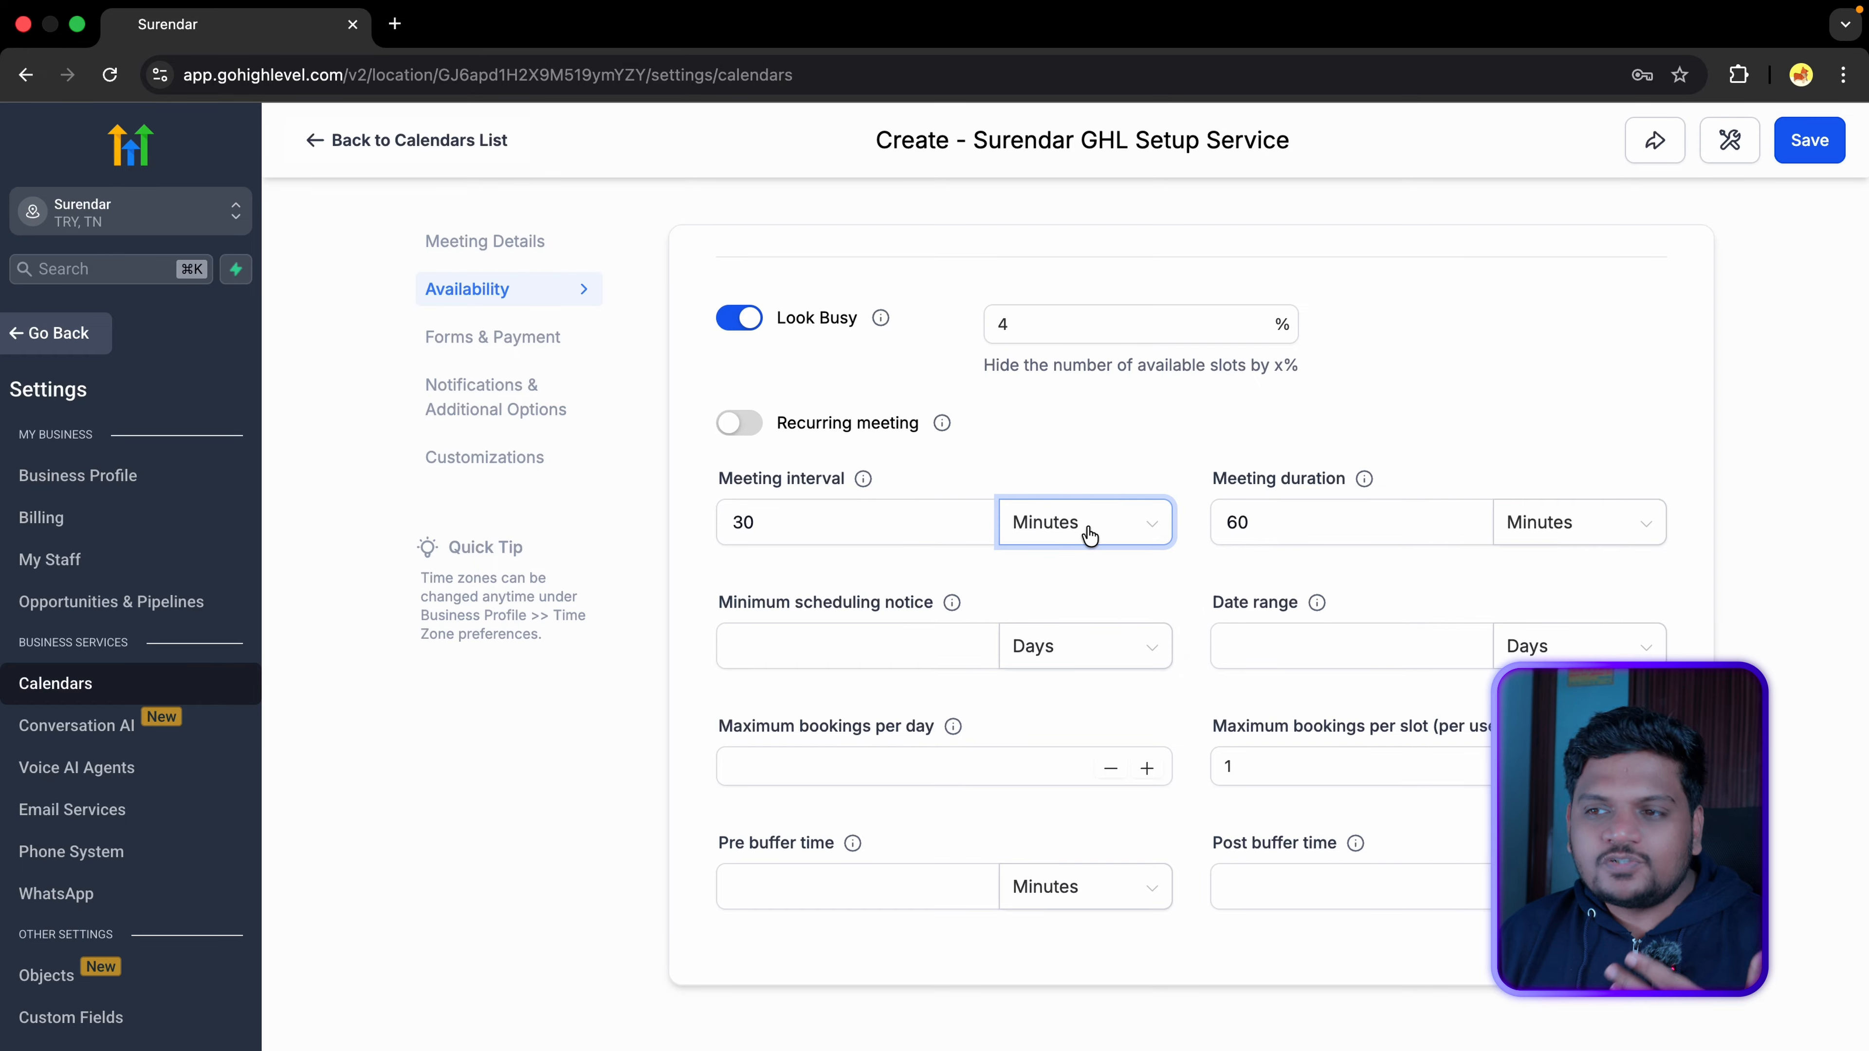
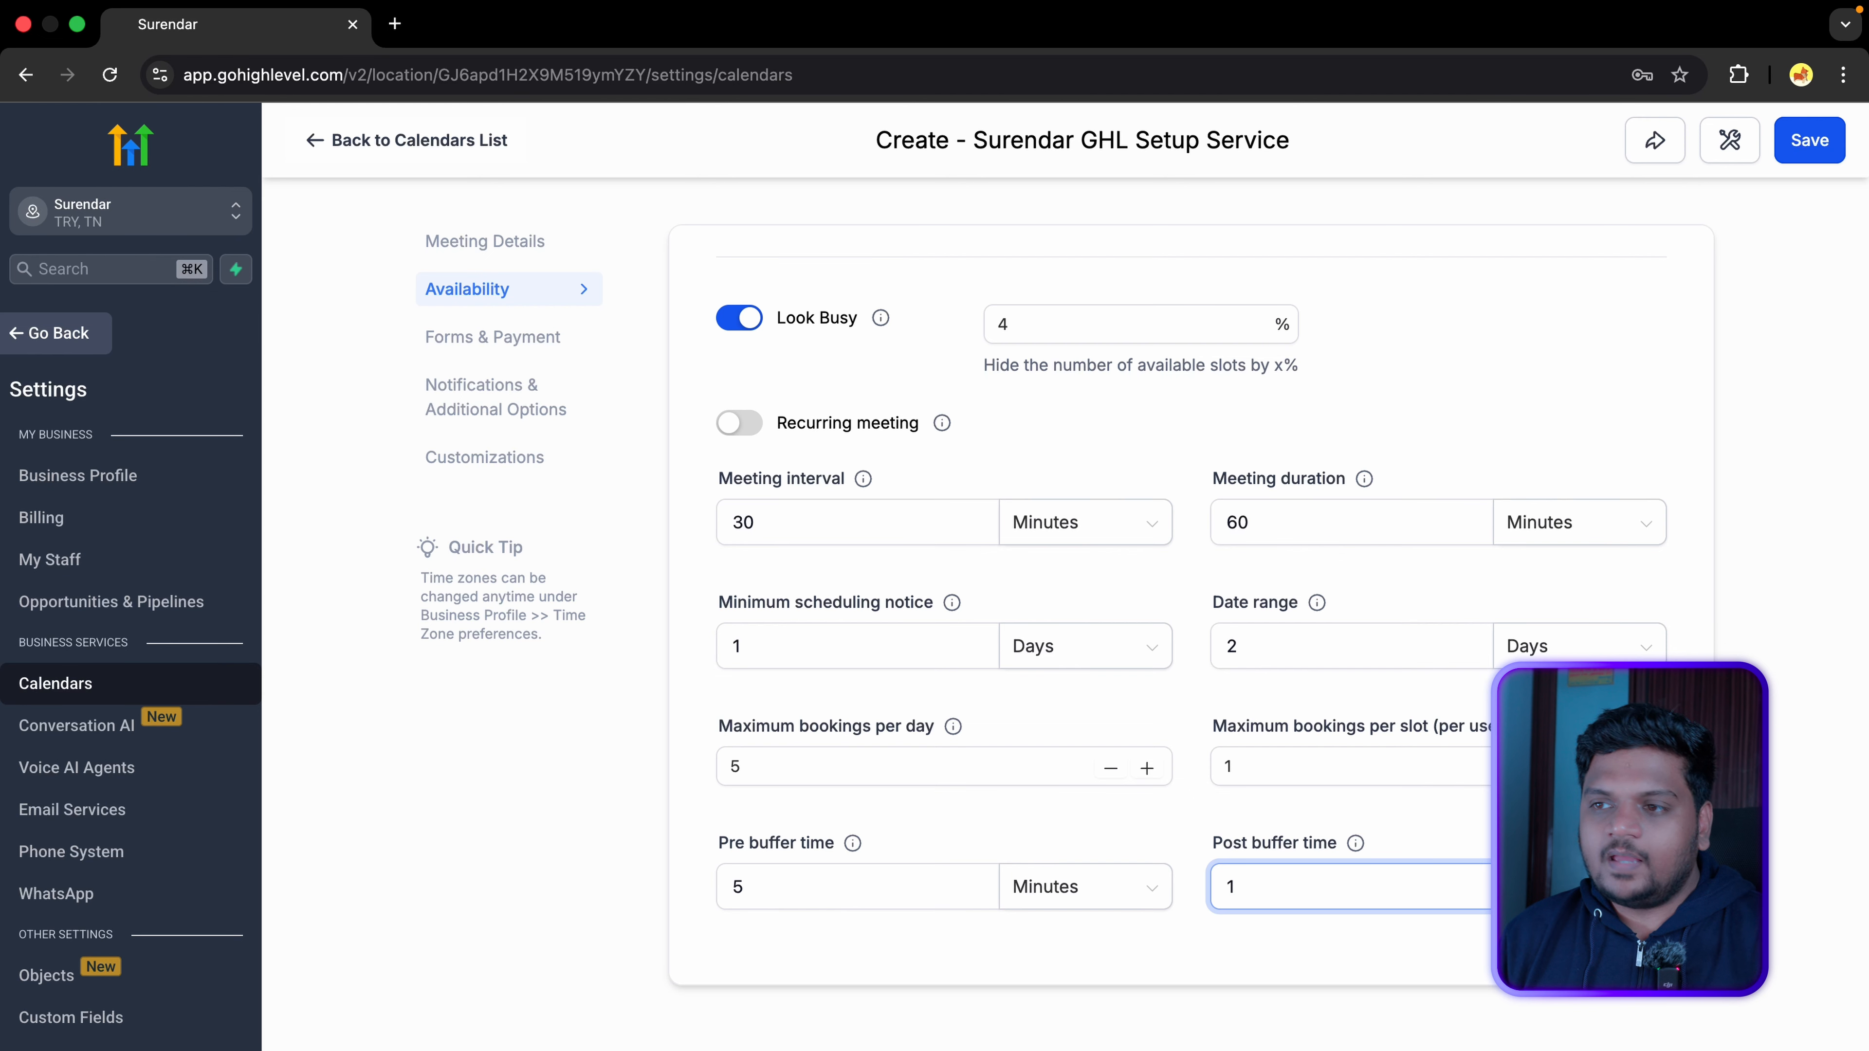
# Step: Finish setting the post buffer time to 10 minutes
pyautogui.click(1434, 839)
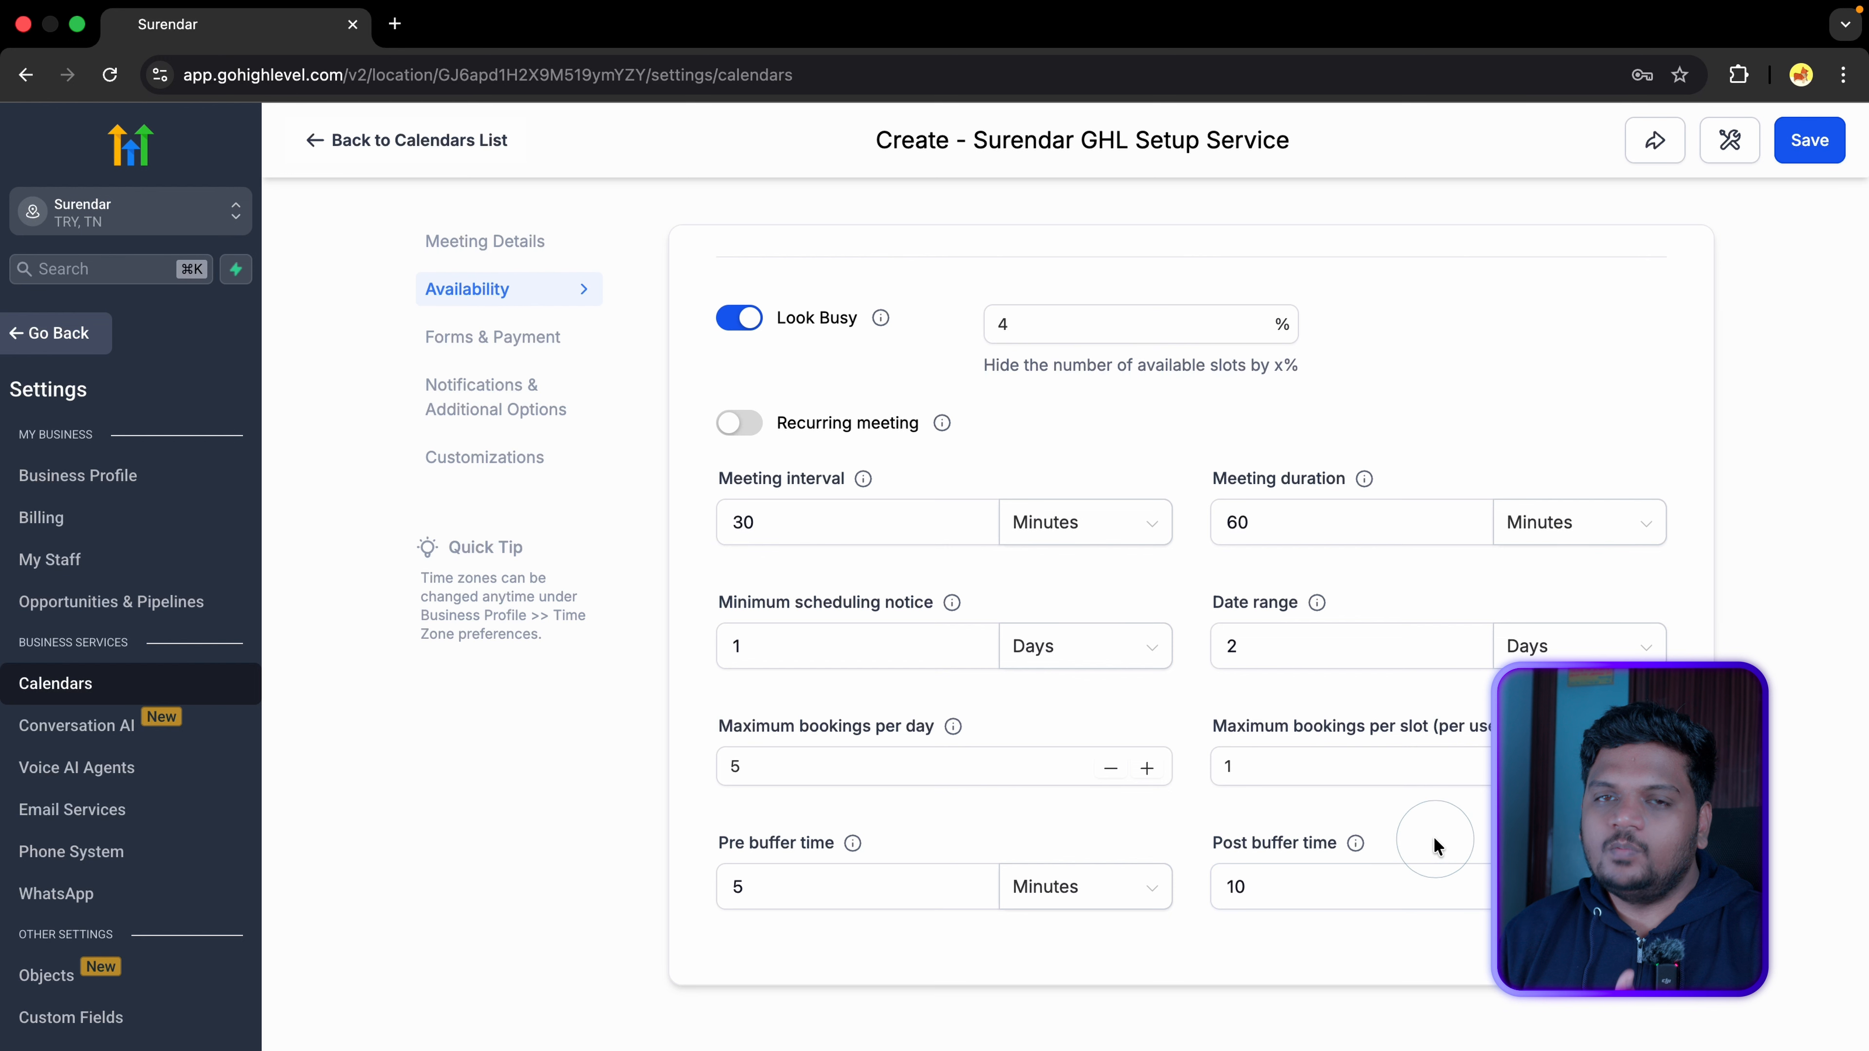
# Step: In Forms & Payment, keep the Default booking form and try reordering the booking steps
pyautogui.click(539, 347)
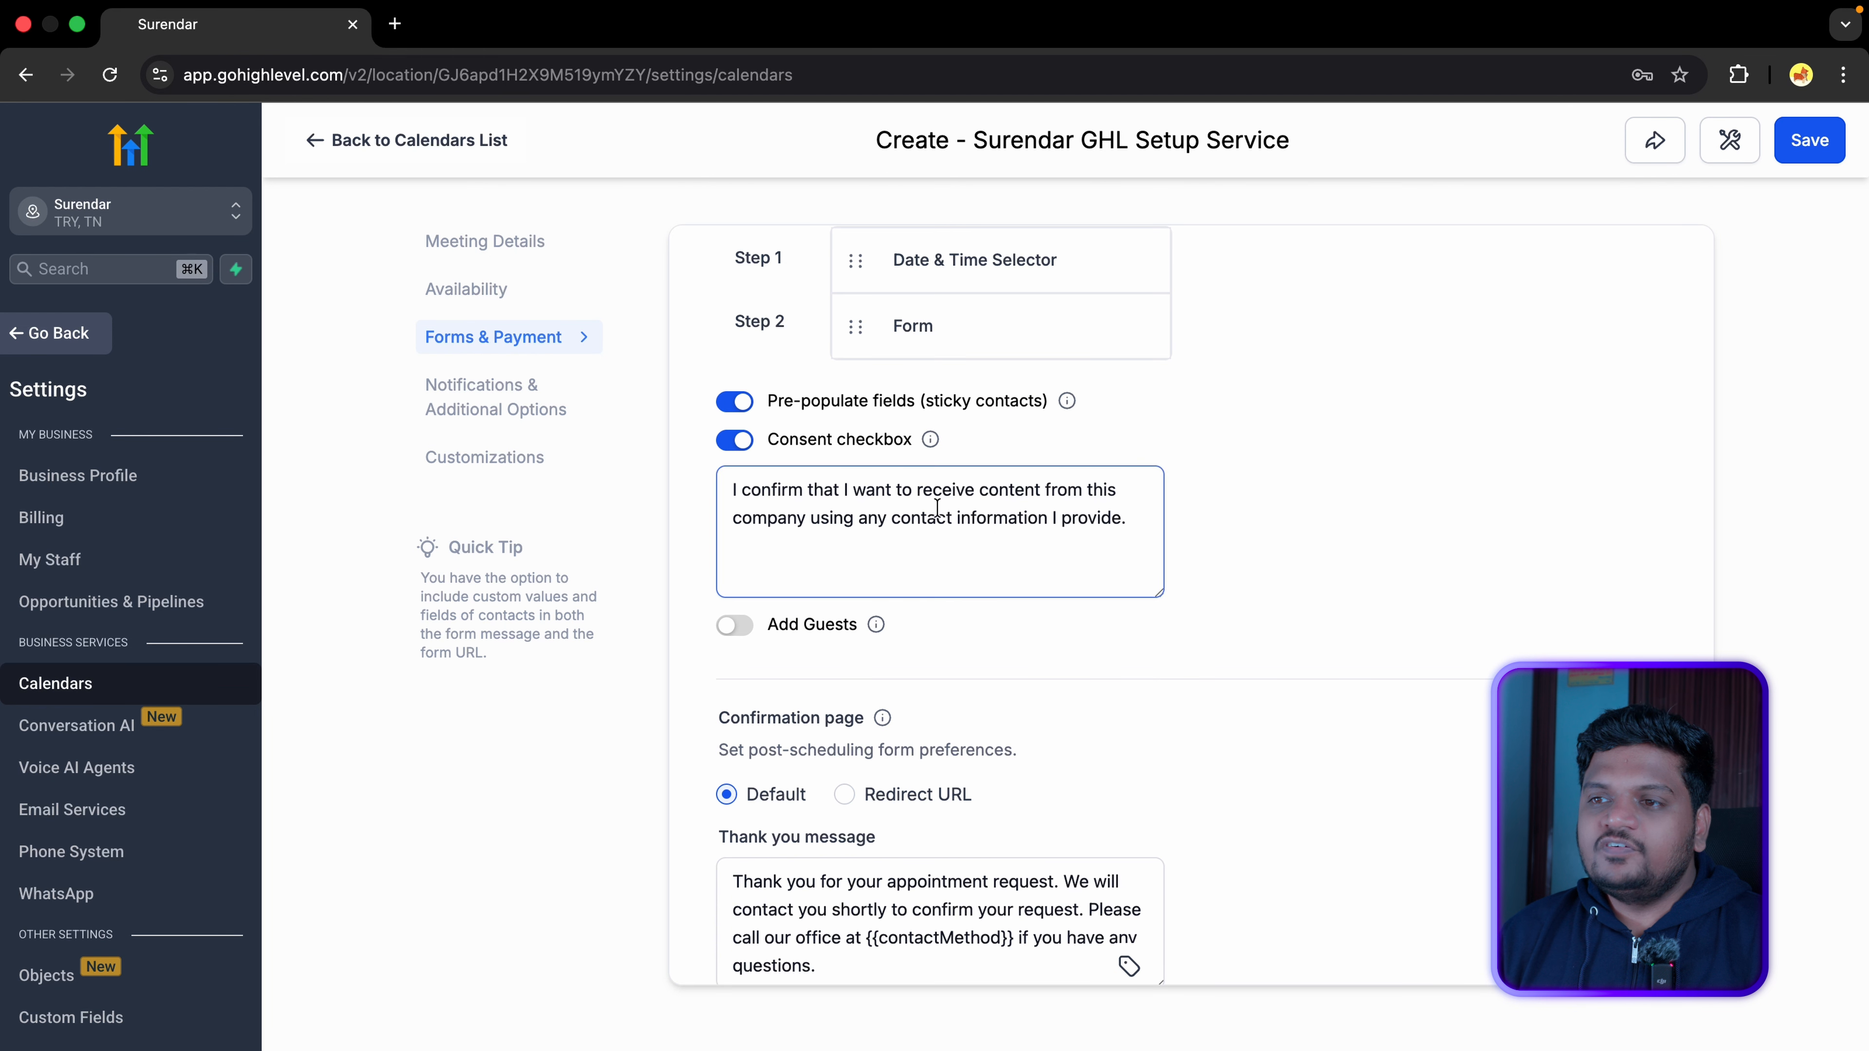
pyautogui.scroll(5, 971, 576)
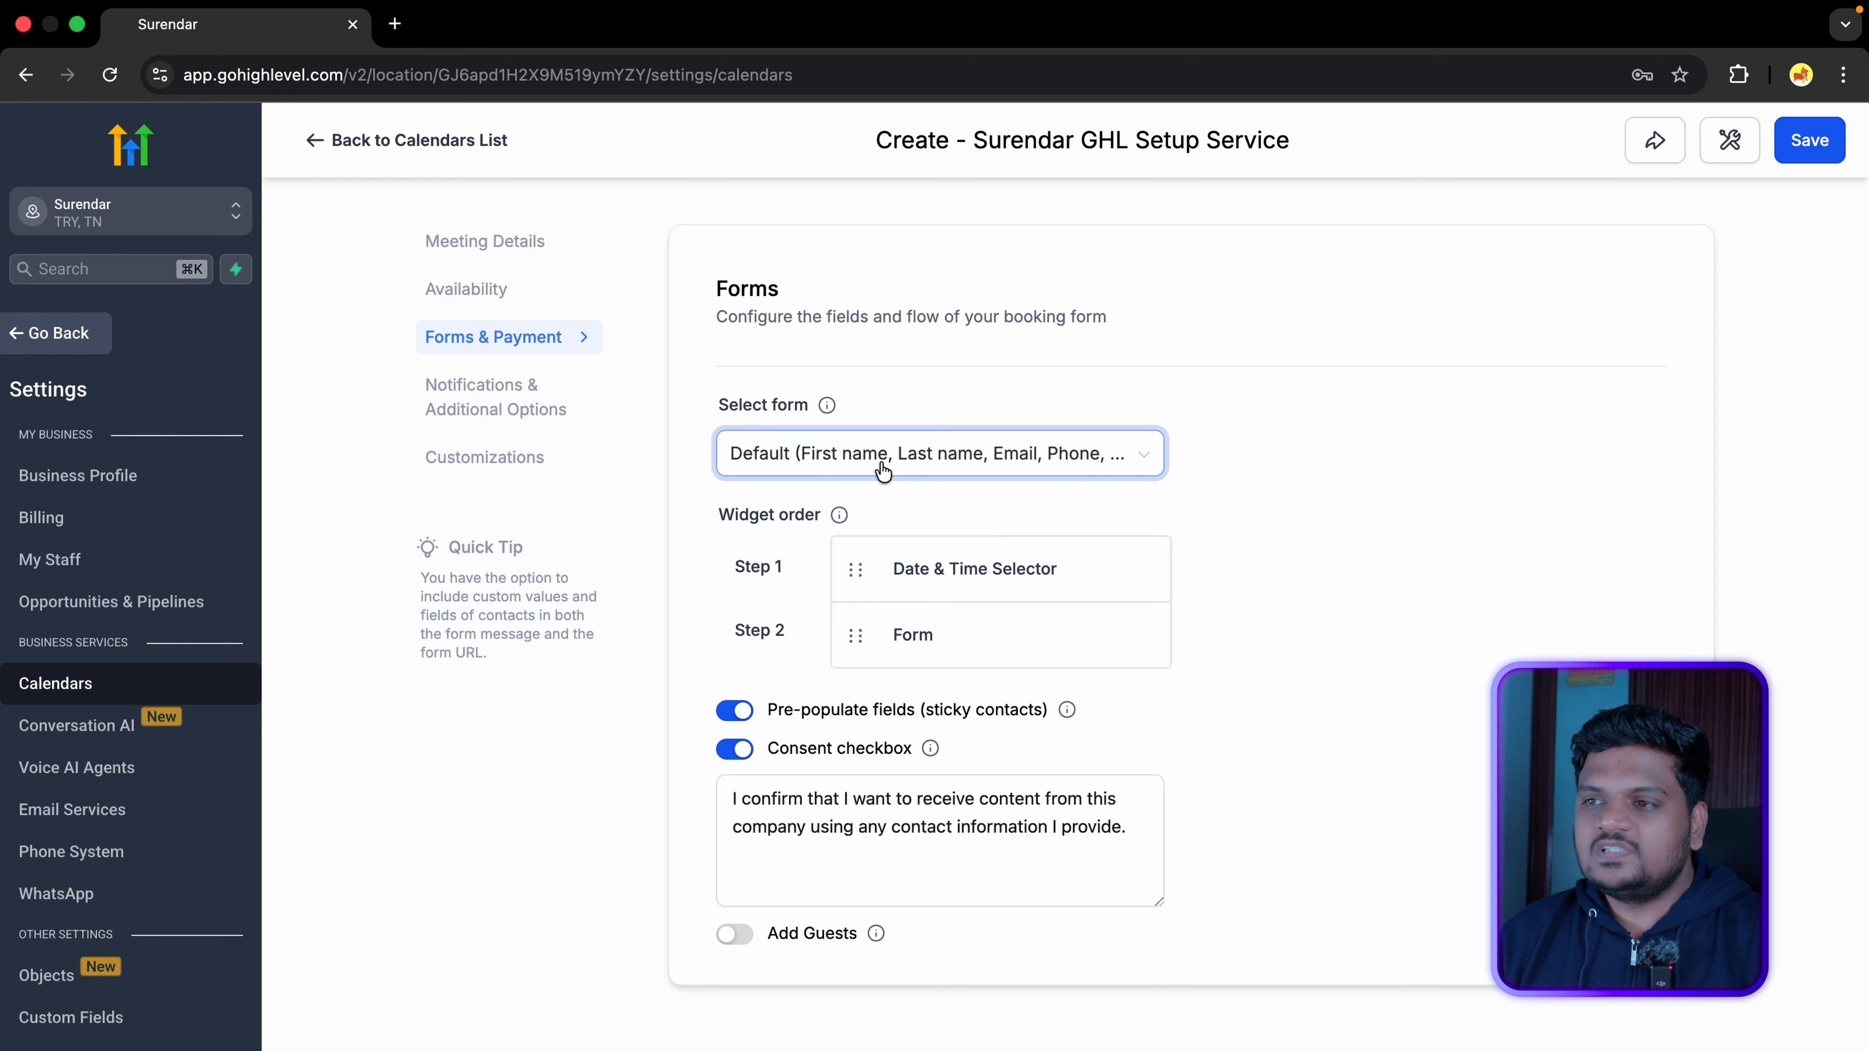
pyautogui.click(1137, 464)
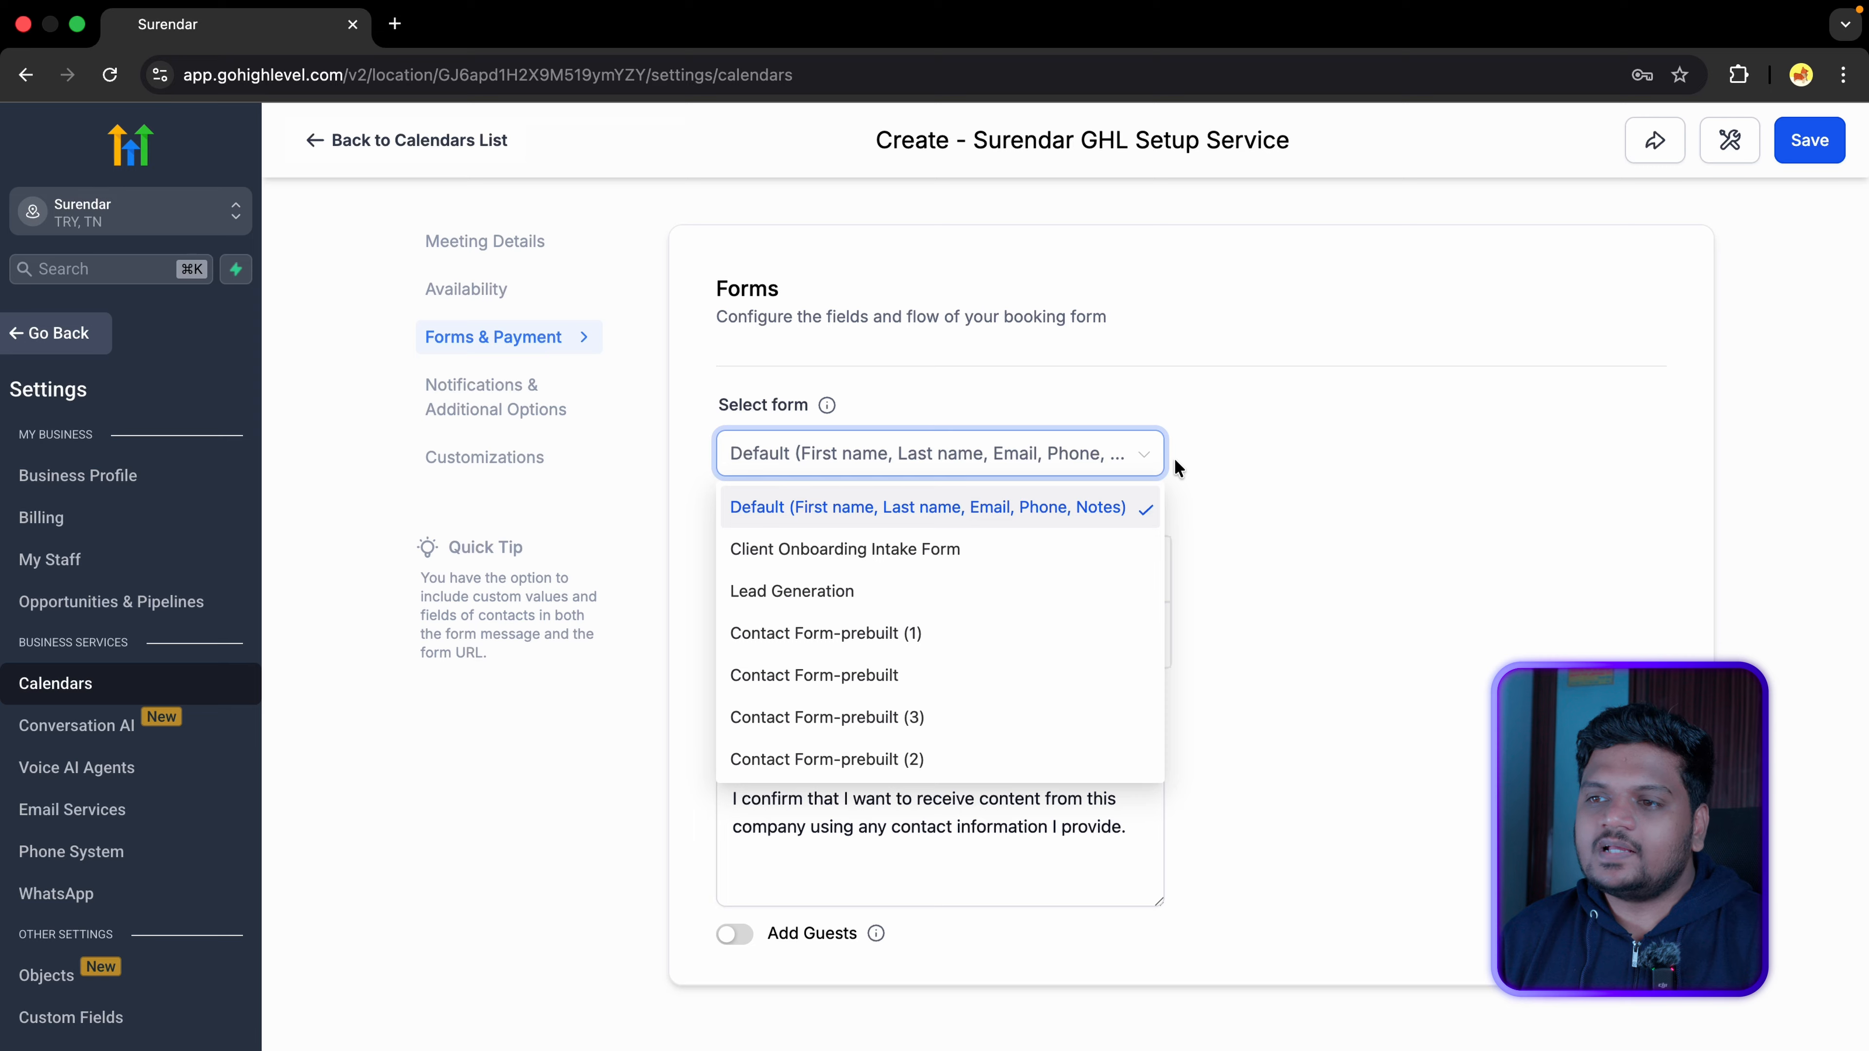
pyautogui.click(949, 507)
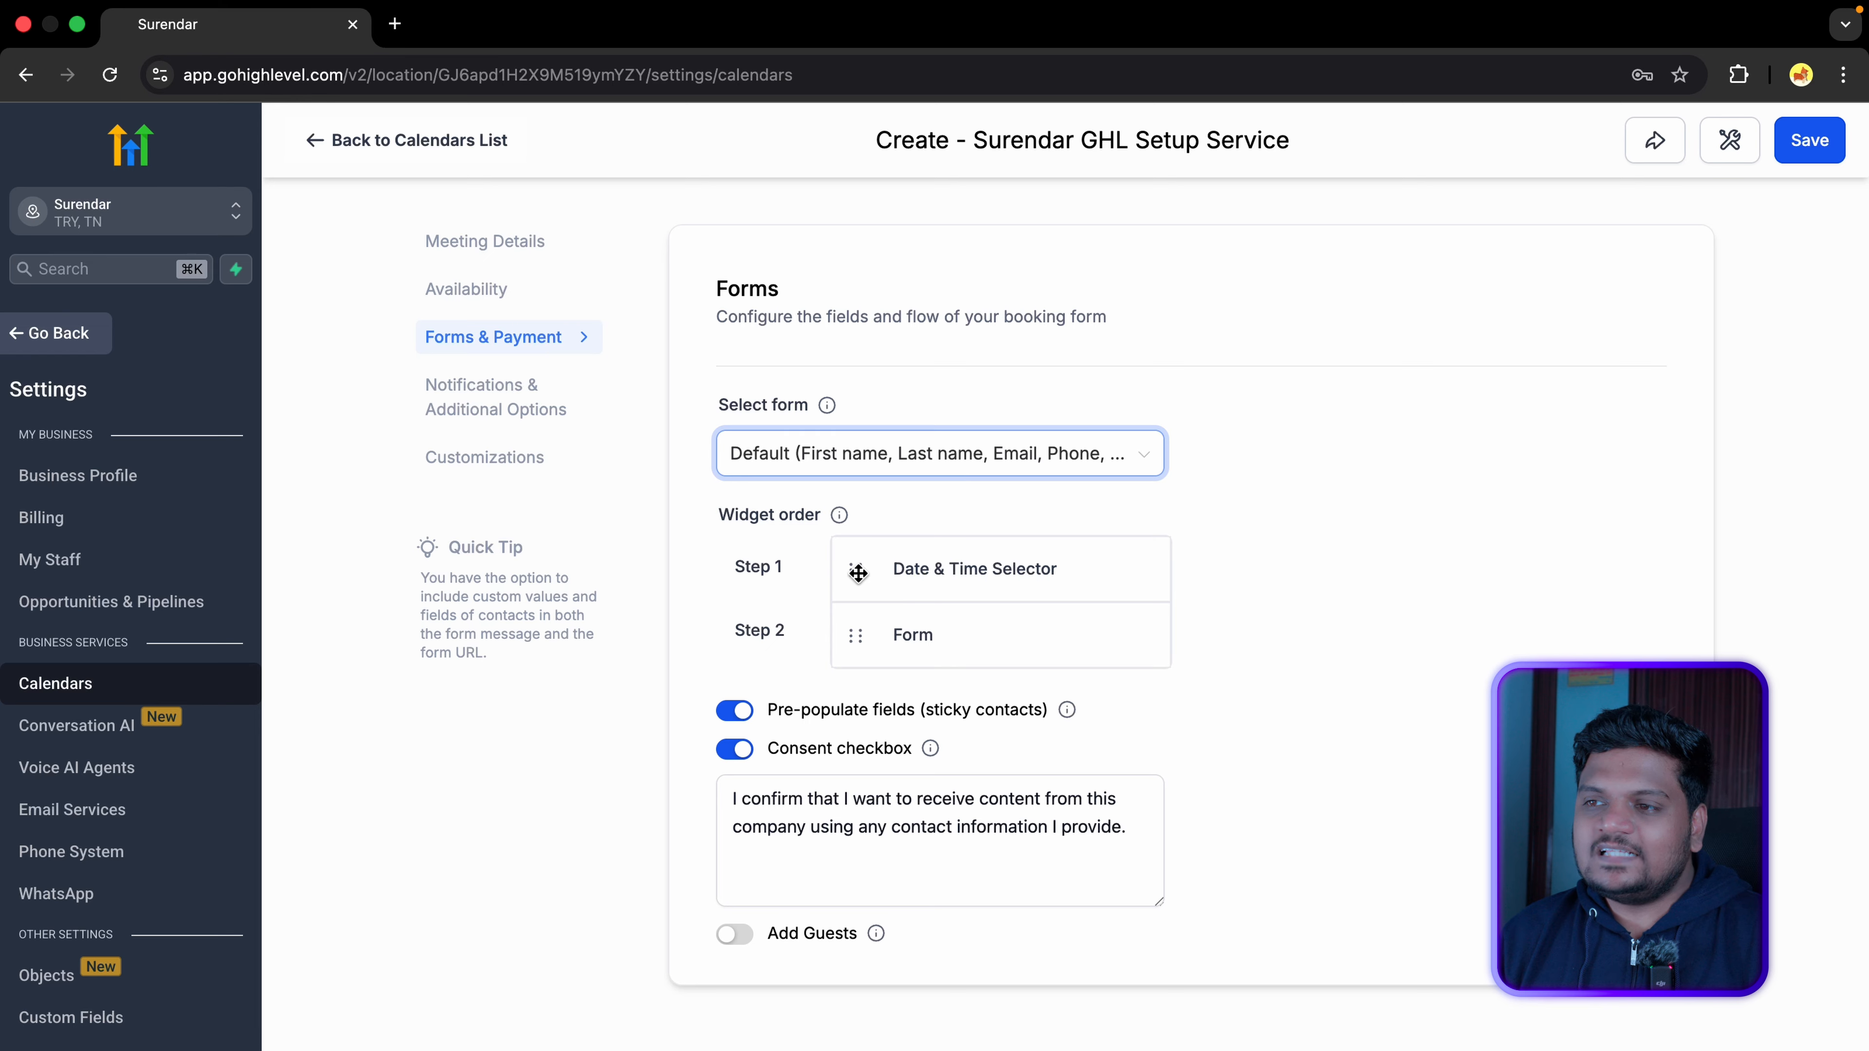
pyautogui.moveTo(855, 636); pyautogui.dragTo(858, 567)
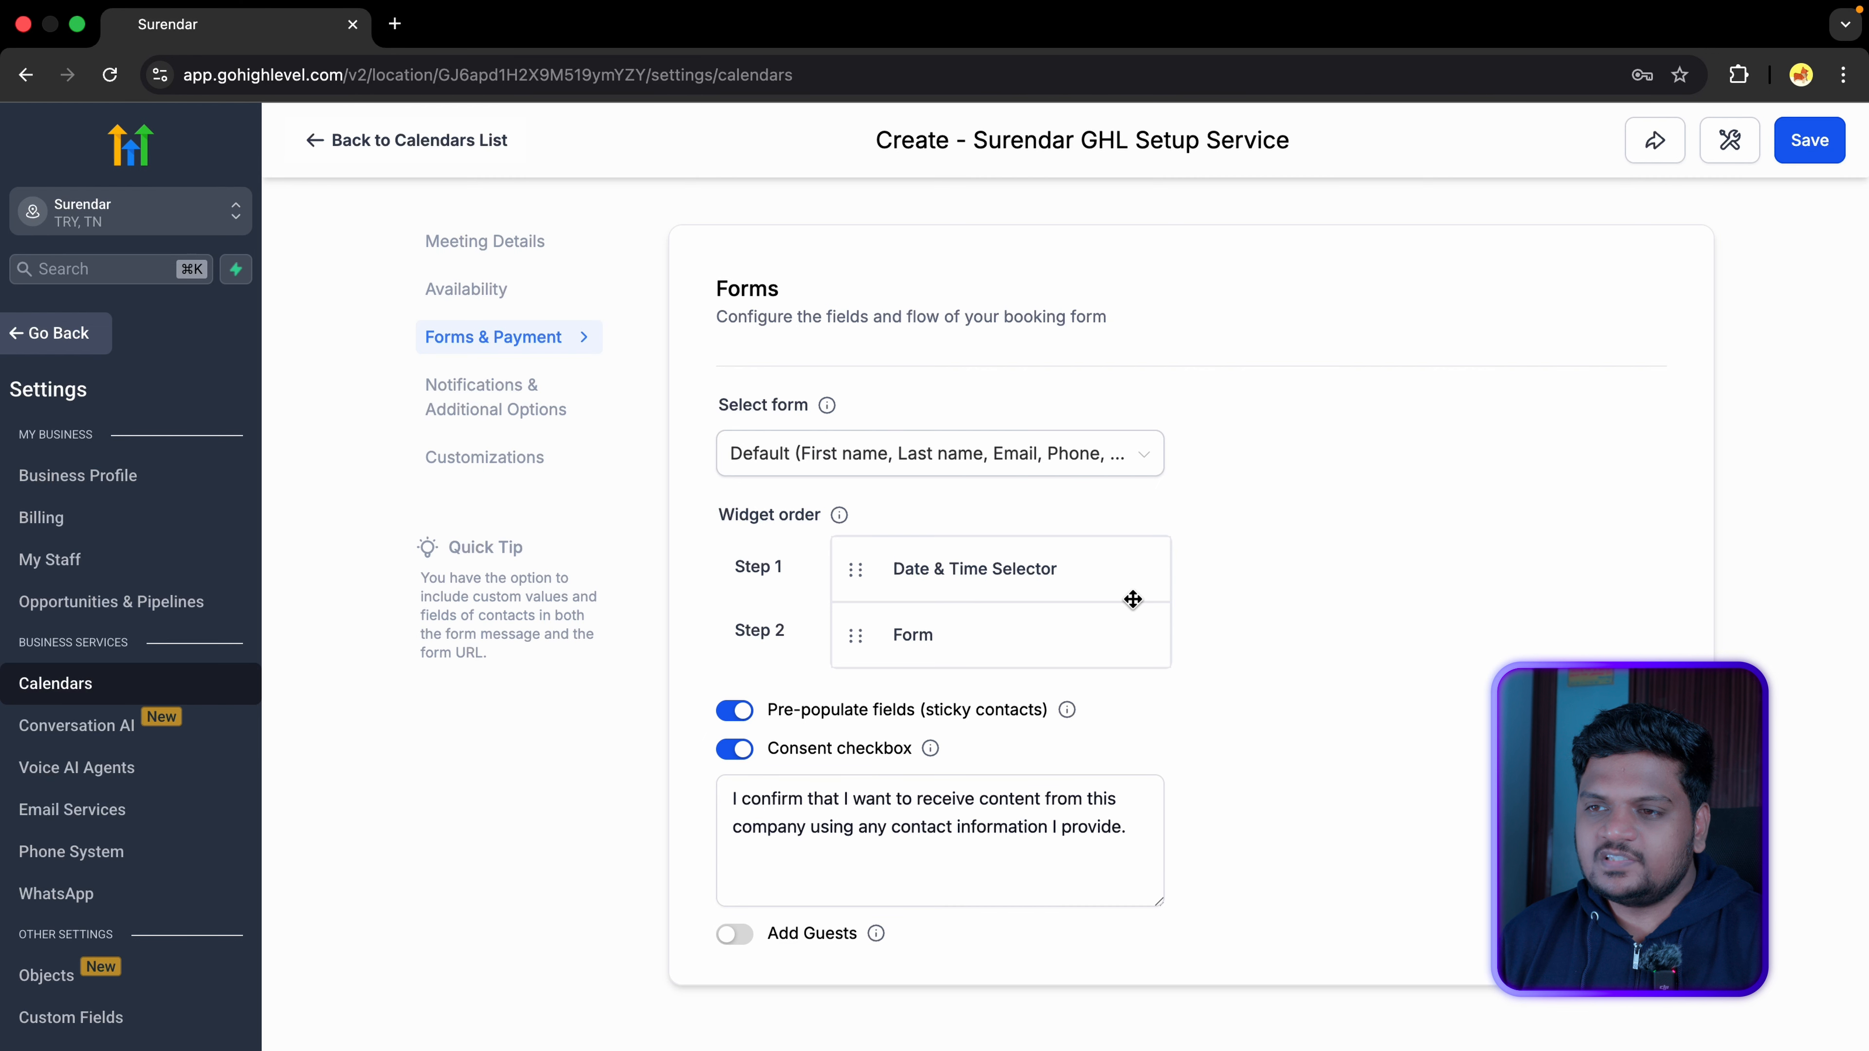
# Step: Toggle sticky contacts and the consent checkbox off and back on, then edit the consent text
pyautogui.scroll(-2, 1207, 597)
pyautogui.scroll(-1, 1203, 597)
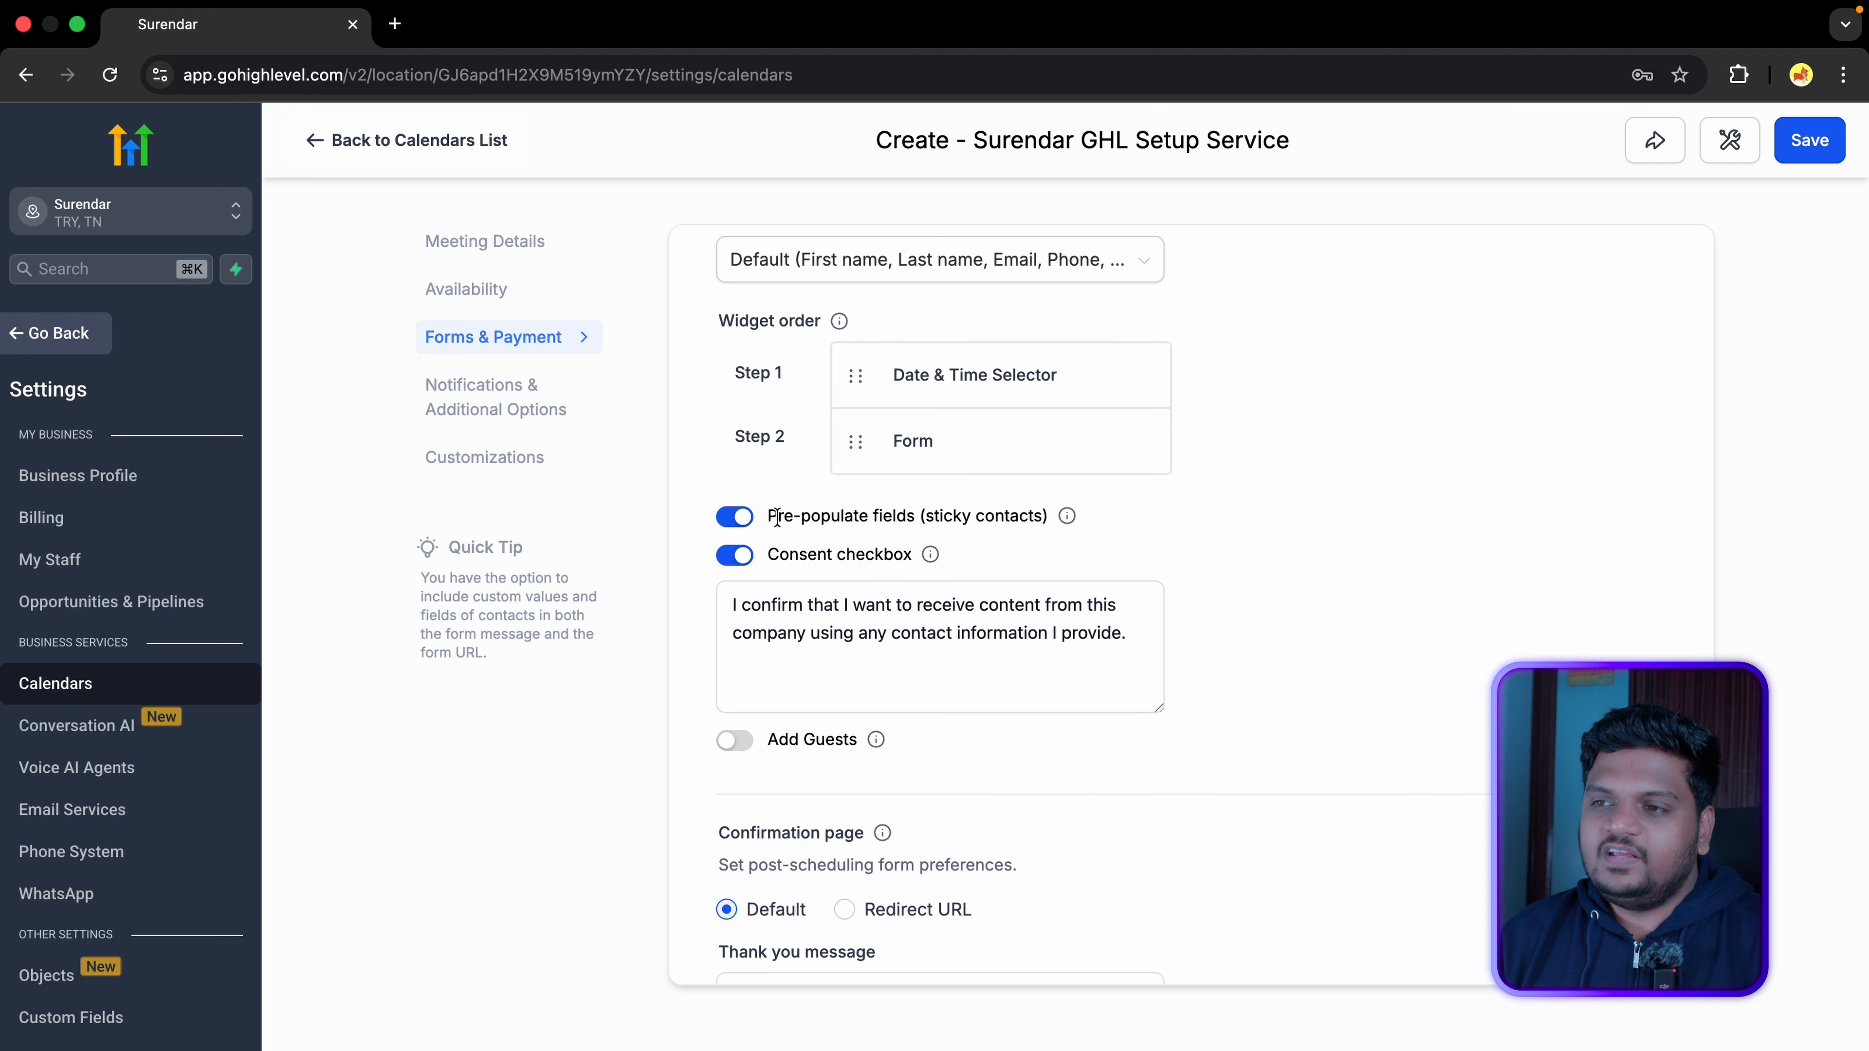
pyautogui.moveTo(765, 517); pyautogui.dragTo(1048, 520)
pyautogui.click(736, 519)
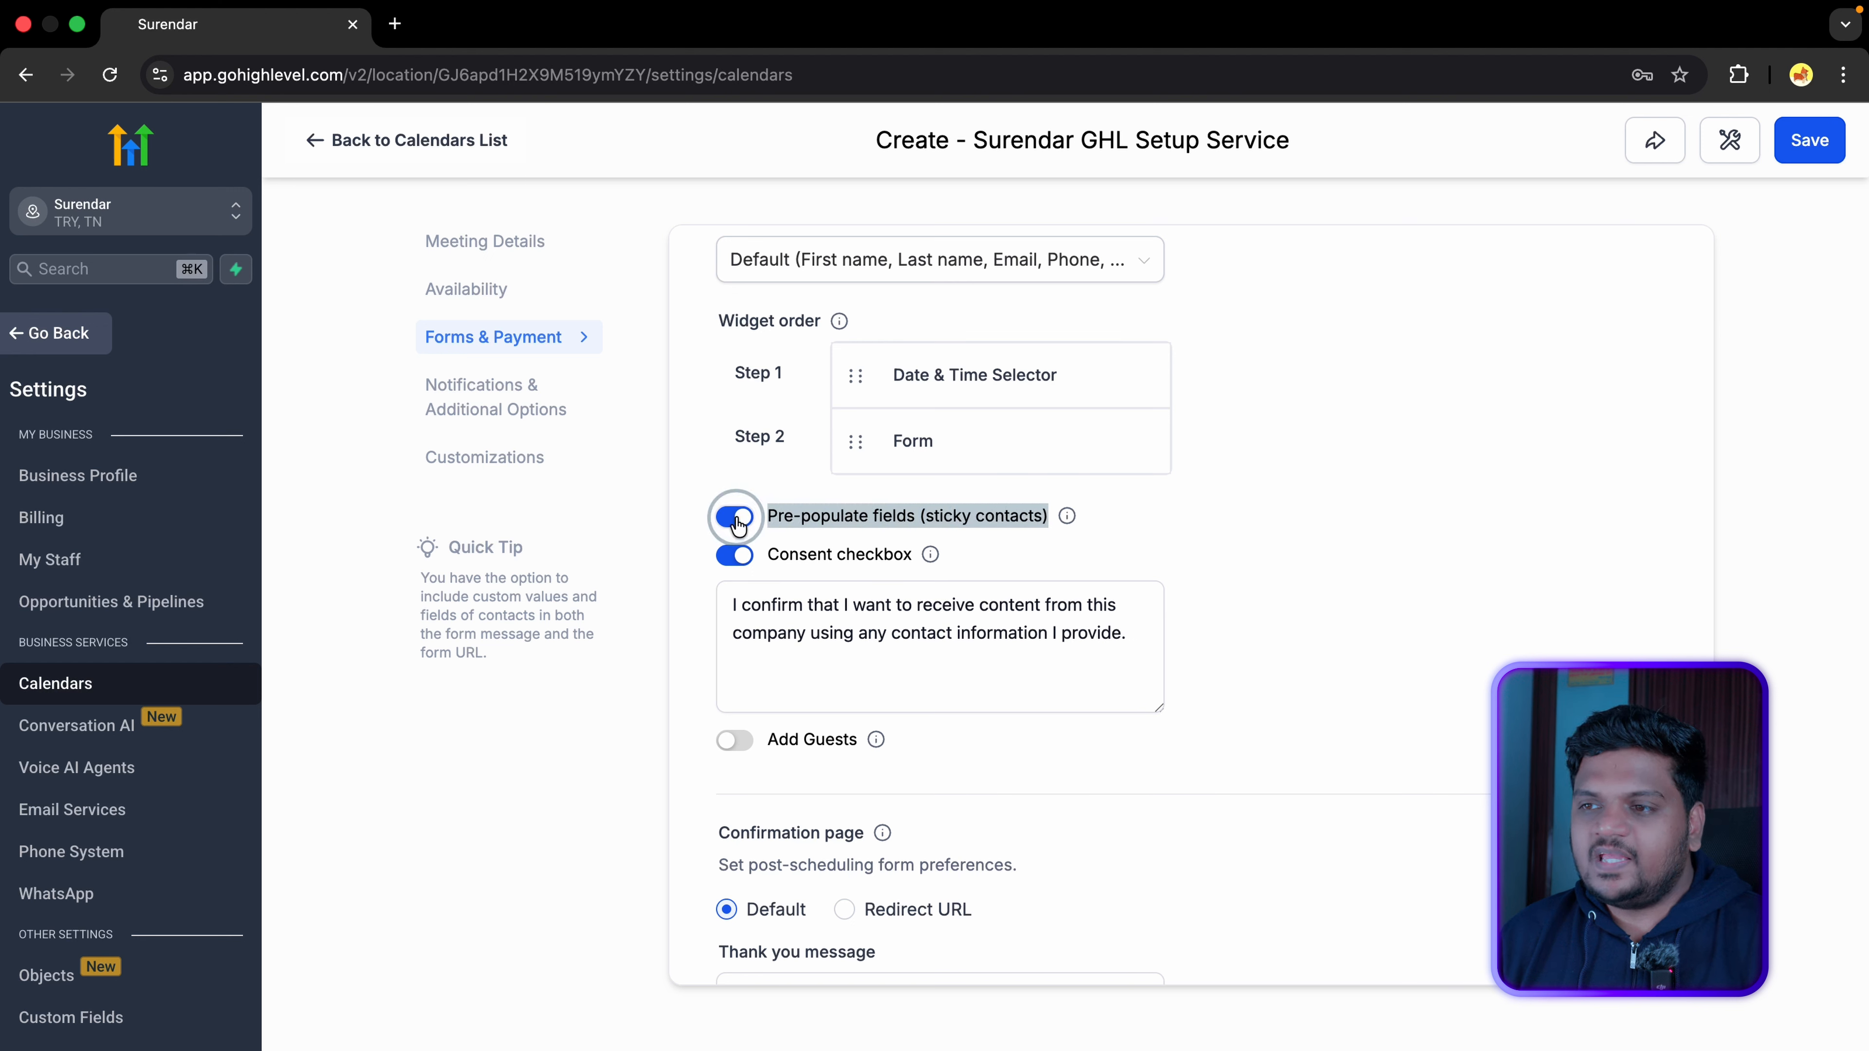
pyautogui.click(736, 520)
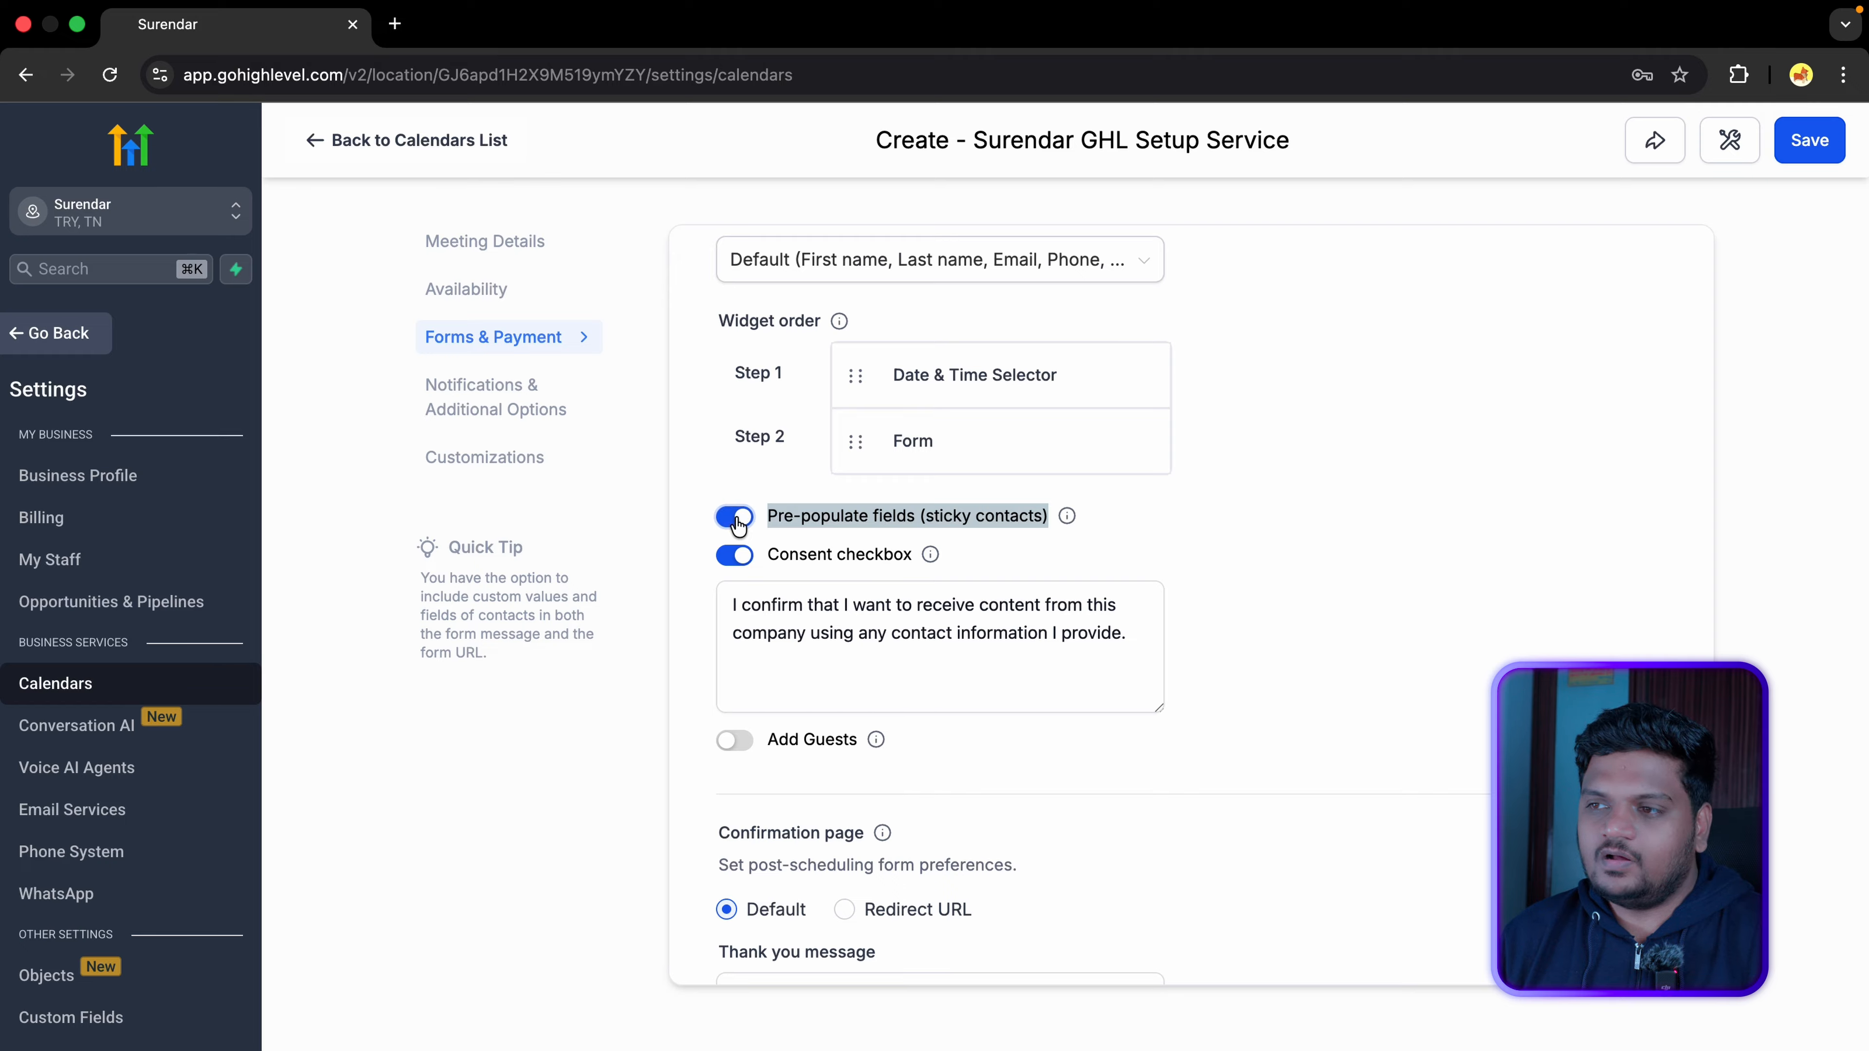
pyautogui.moveTo(768, 554); pyautogui.dragTo(926, 550)
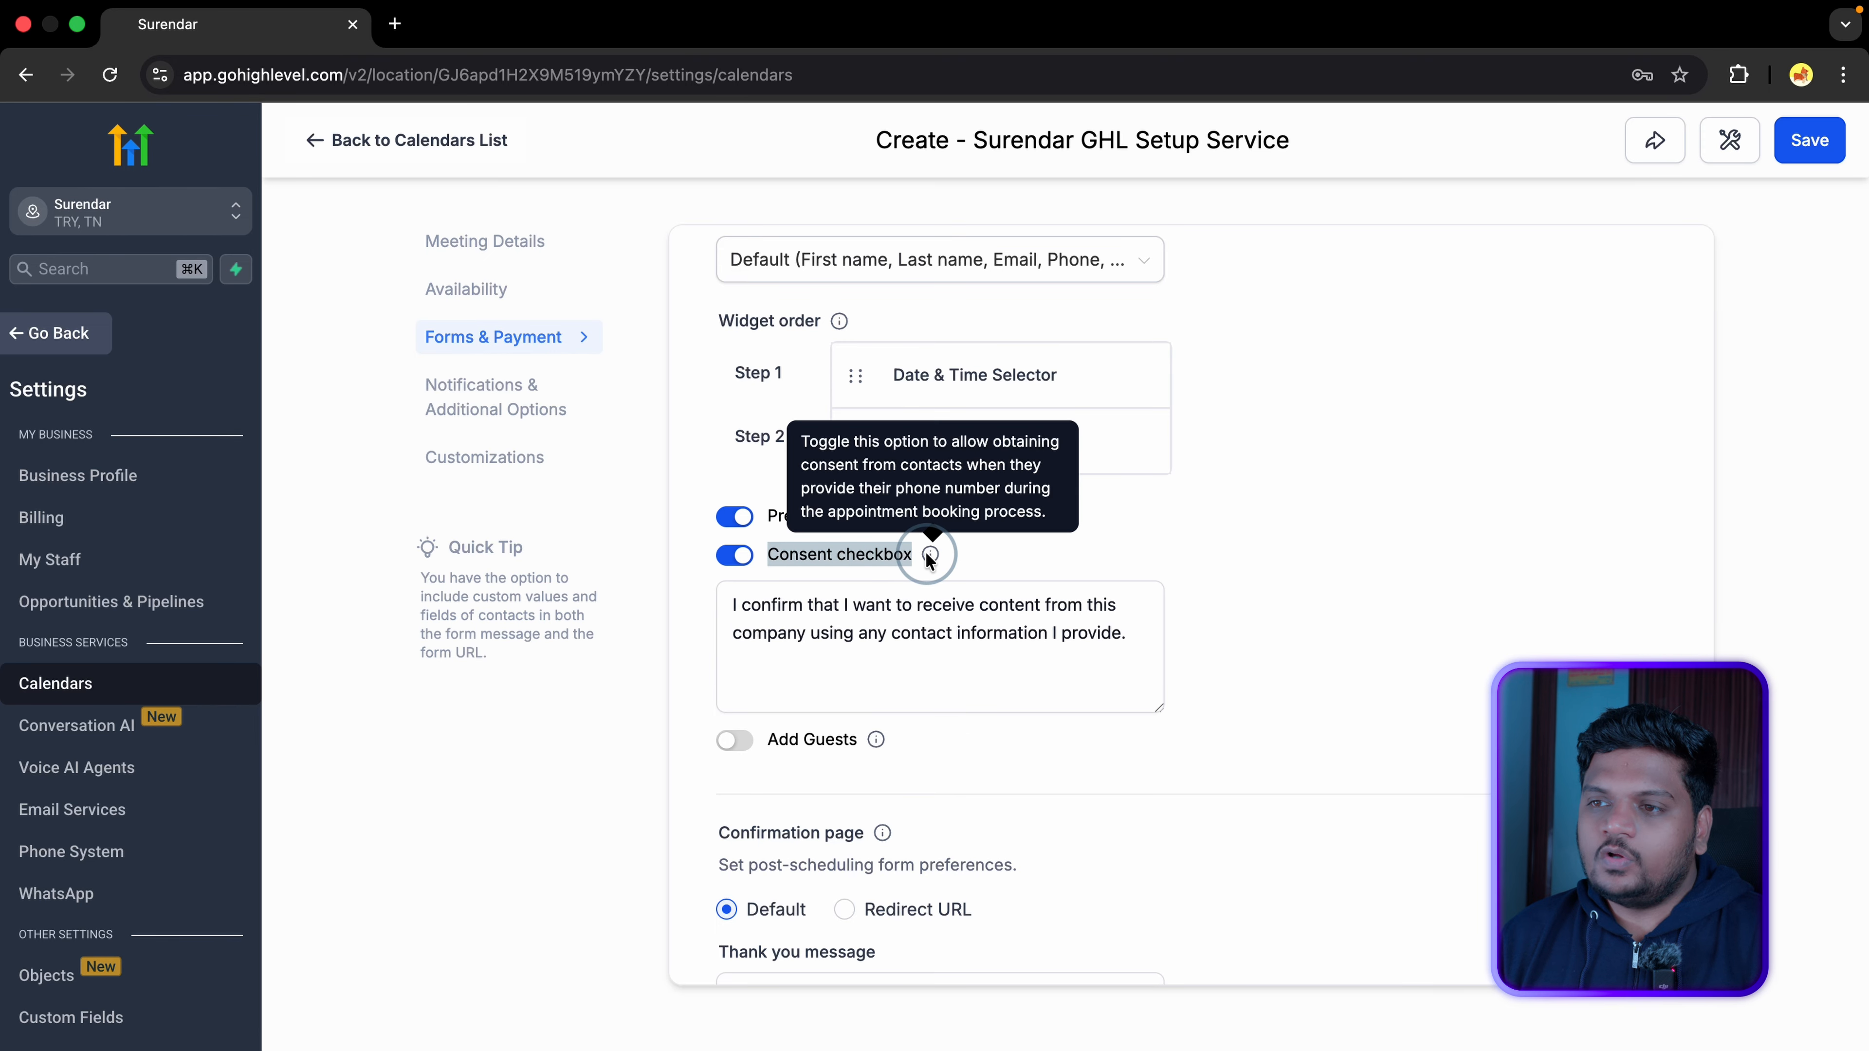
pyautogui.click(730, 561)
pyautogui.click(732, 561)
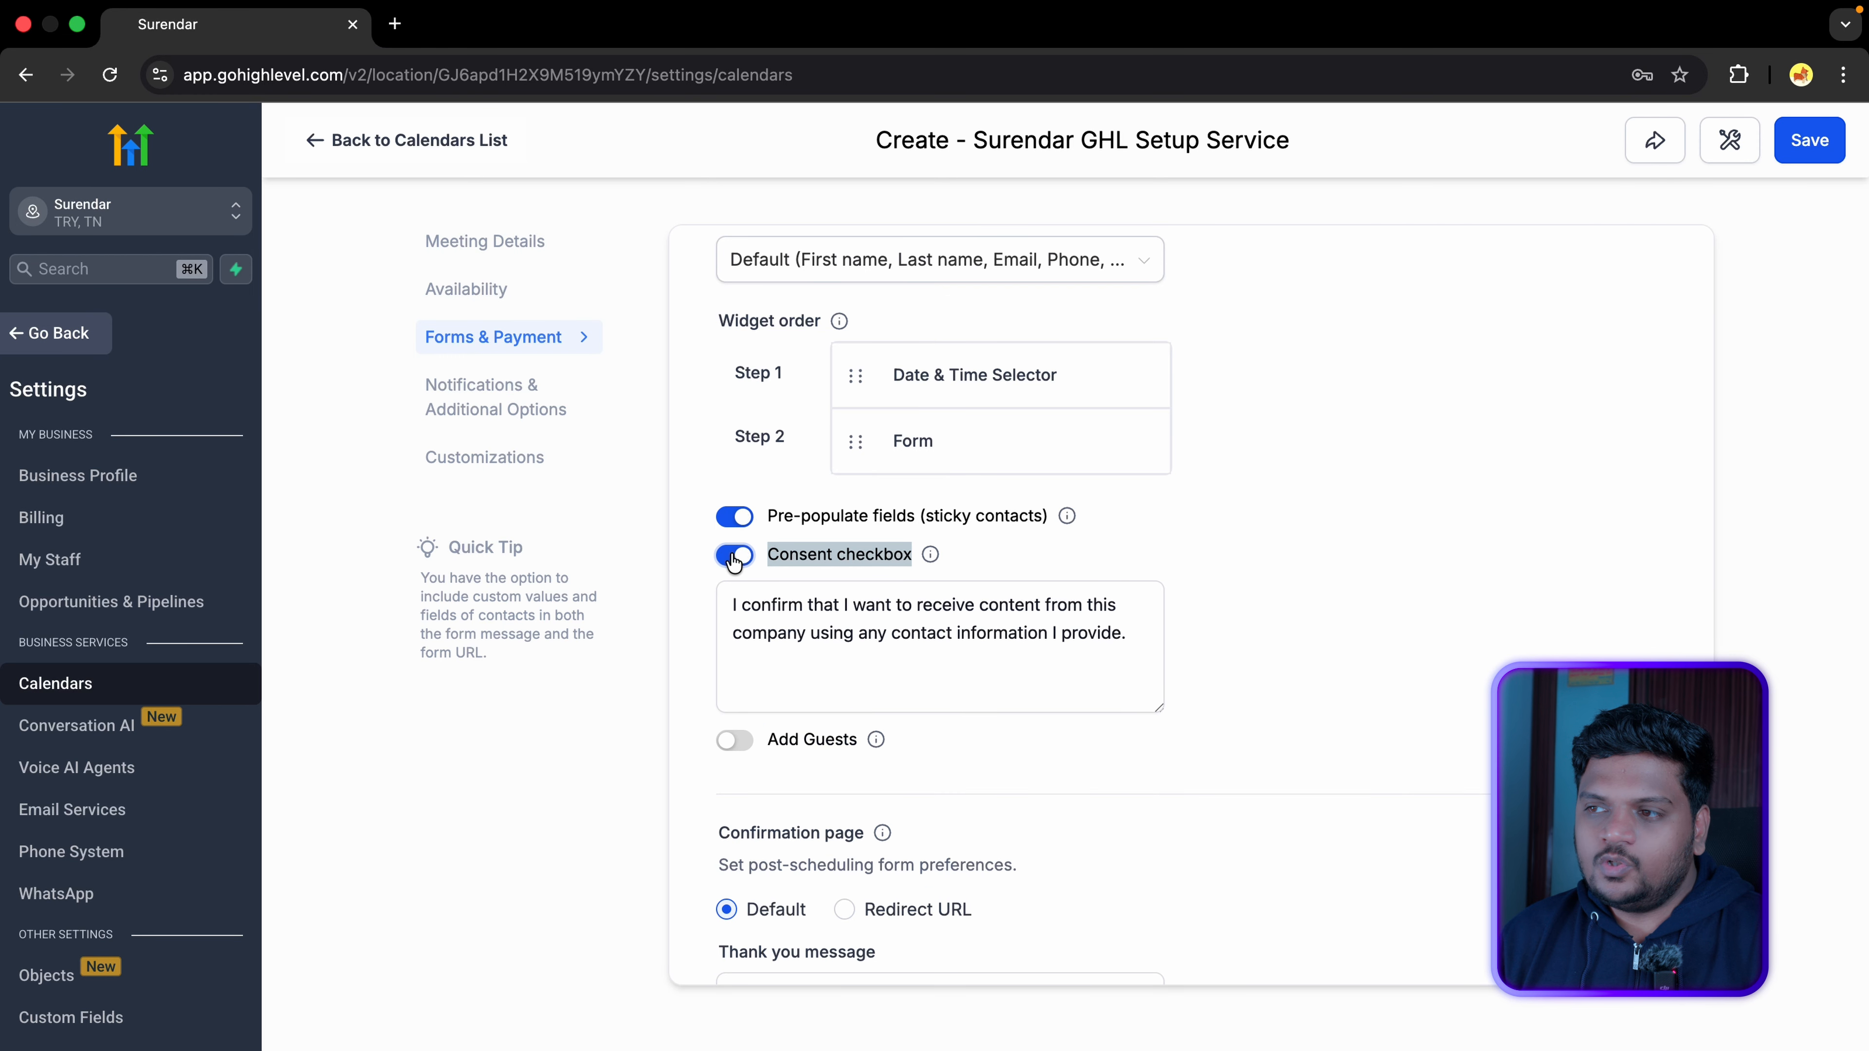
pyautogui.click(1015, 648)
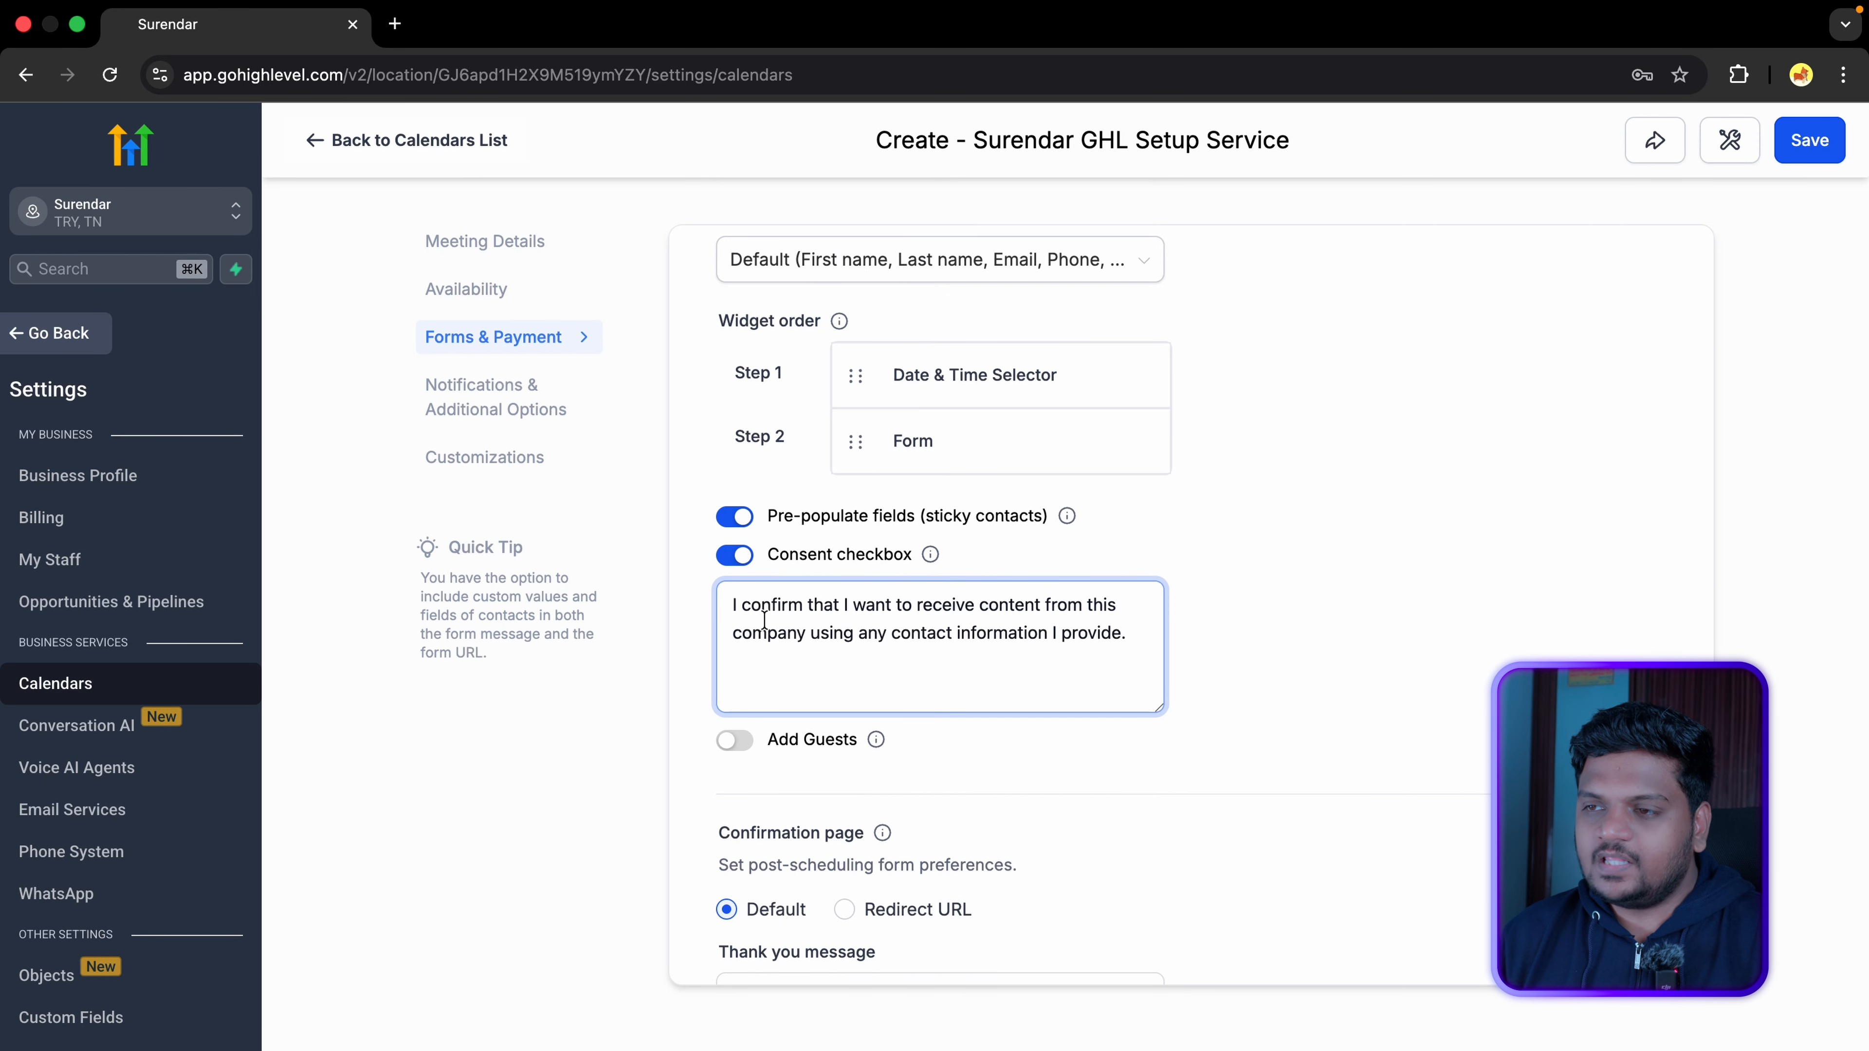
# Step: Turn Add Guests on, then switch it back off
pyautogui.scroll(-3, 786, 620)
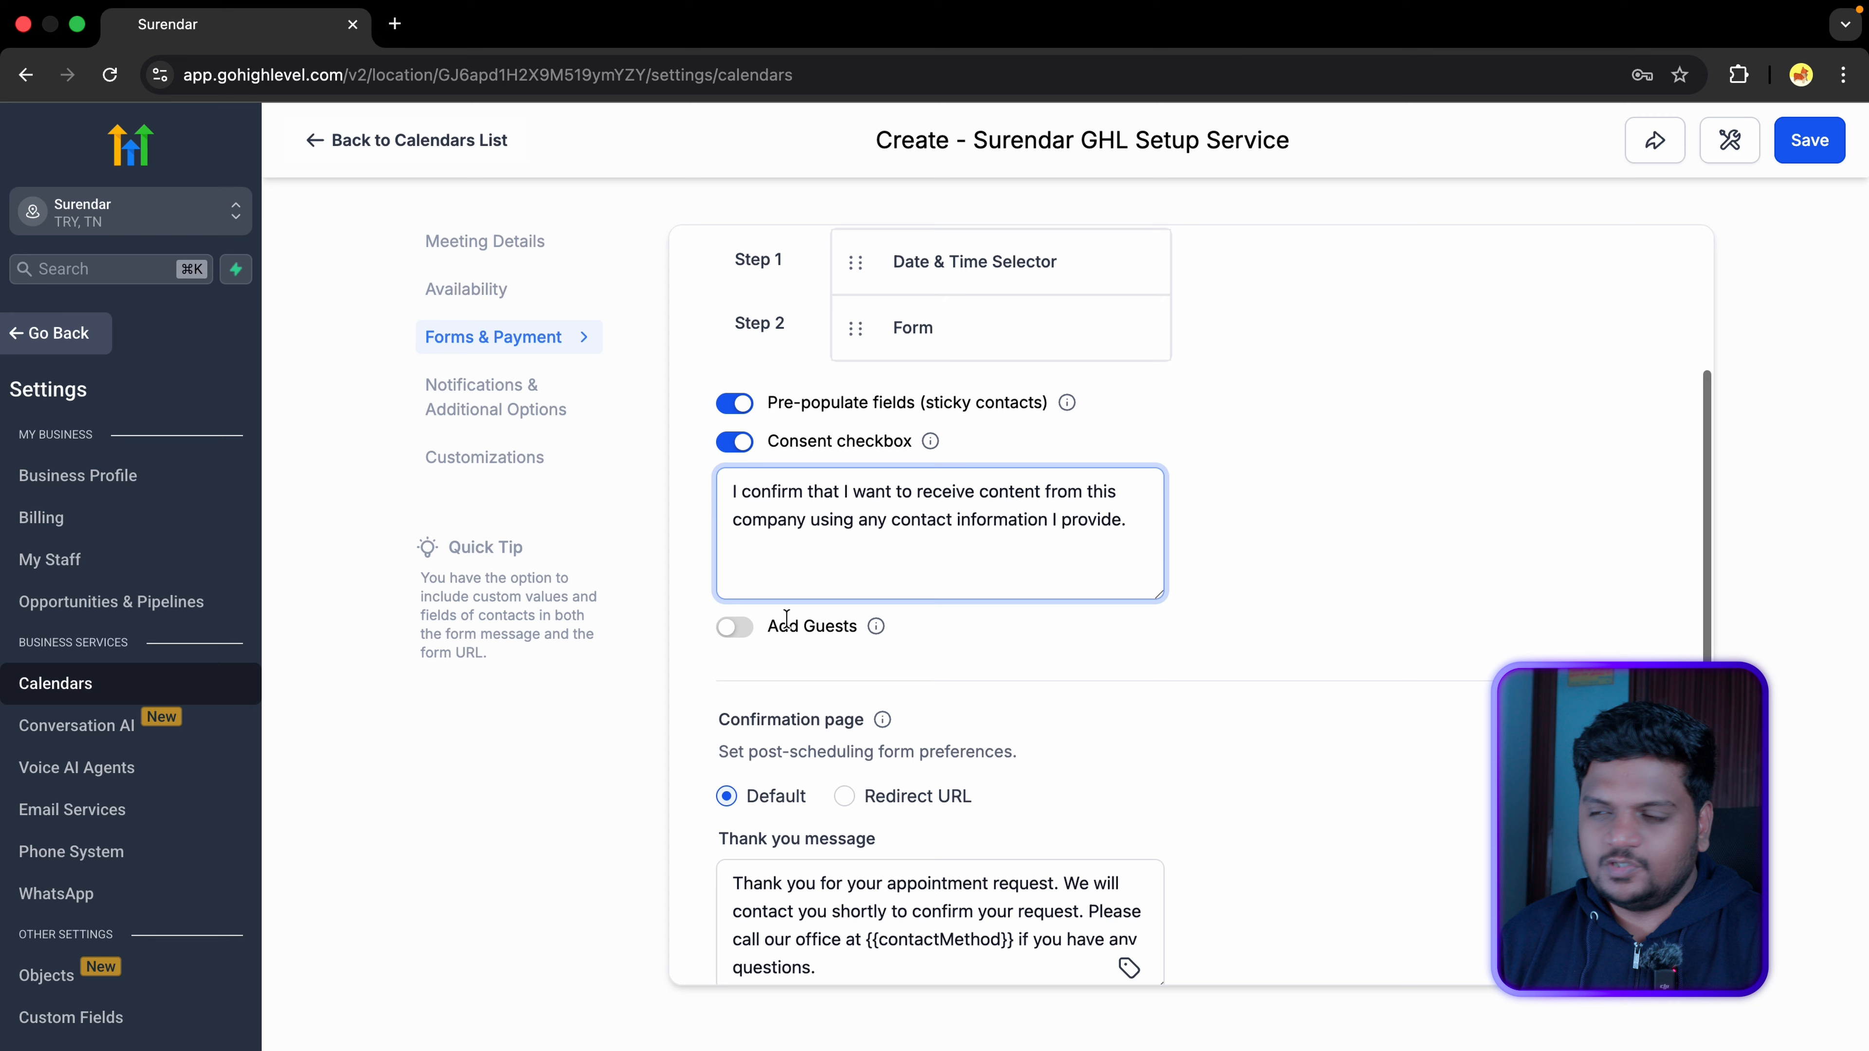
pyautogui.click(739, 639)
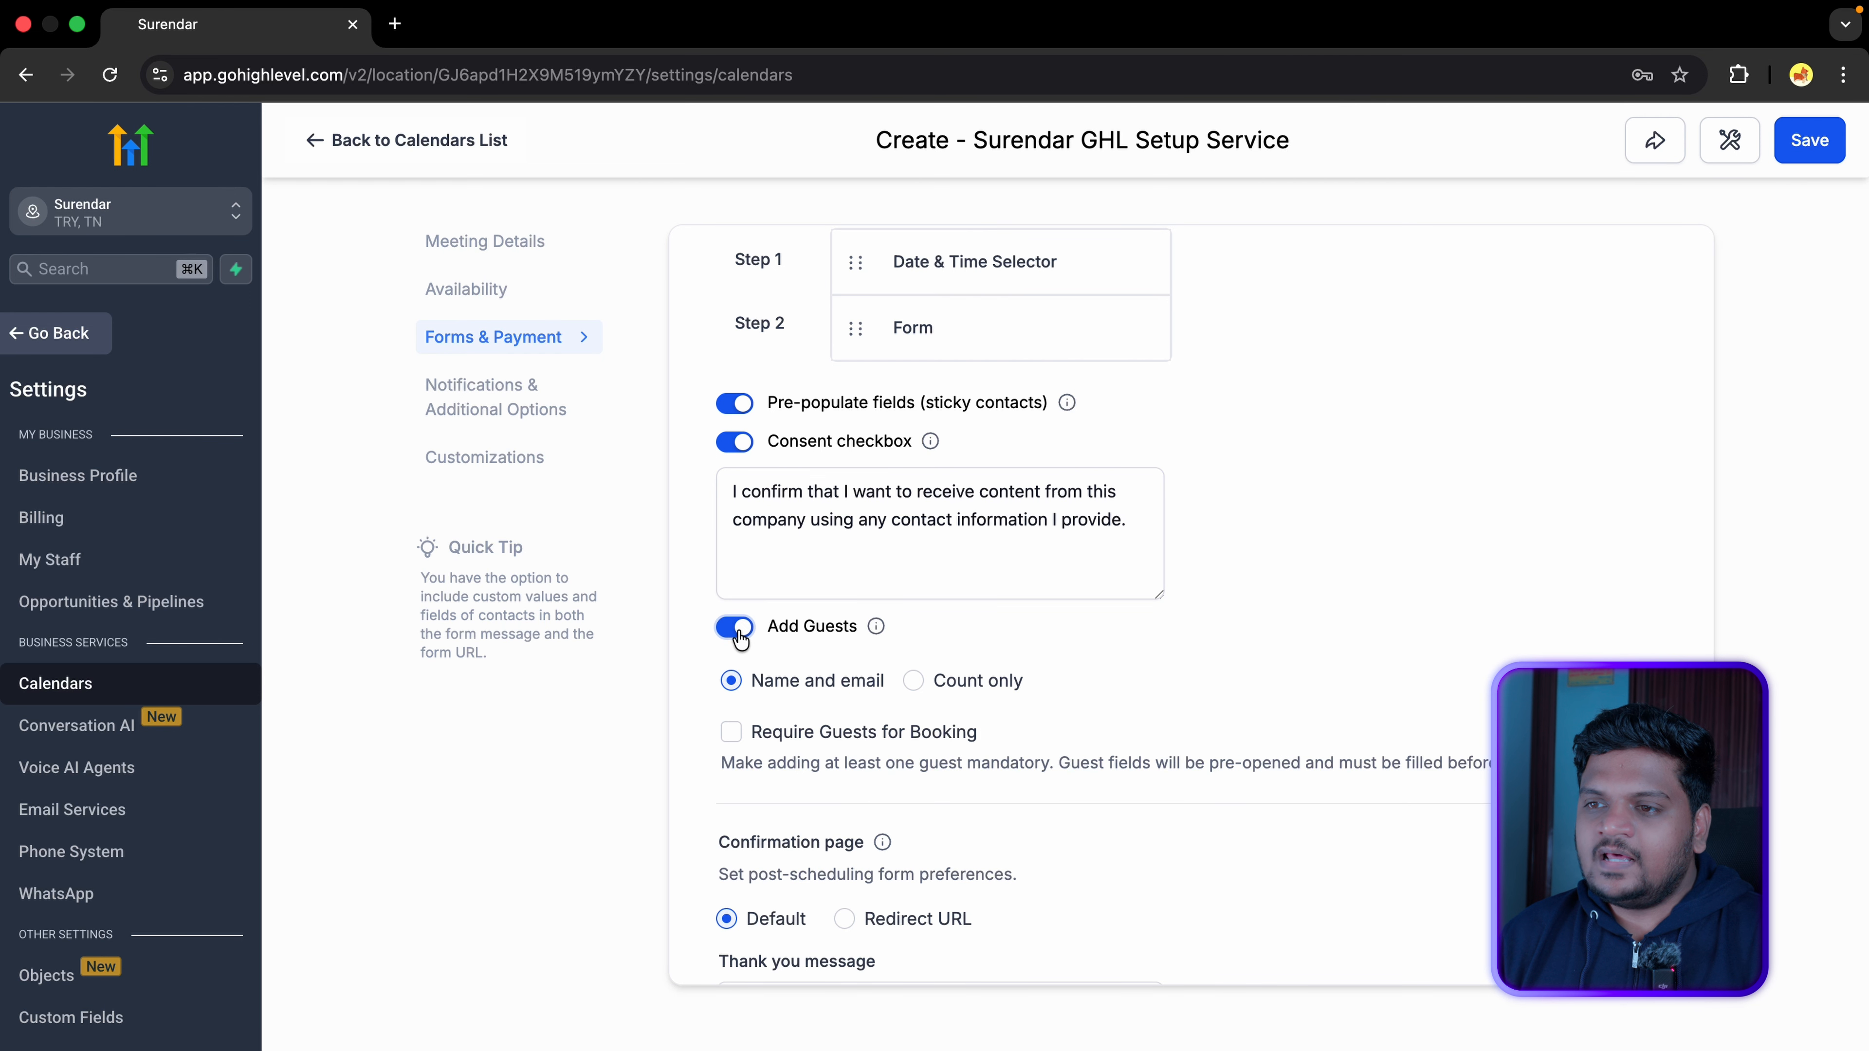
pyautogui.scroll(-3, 822, 668)
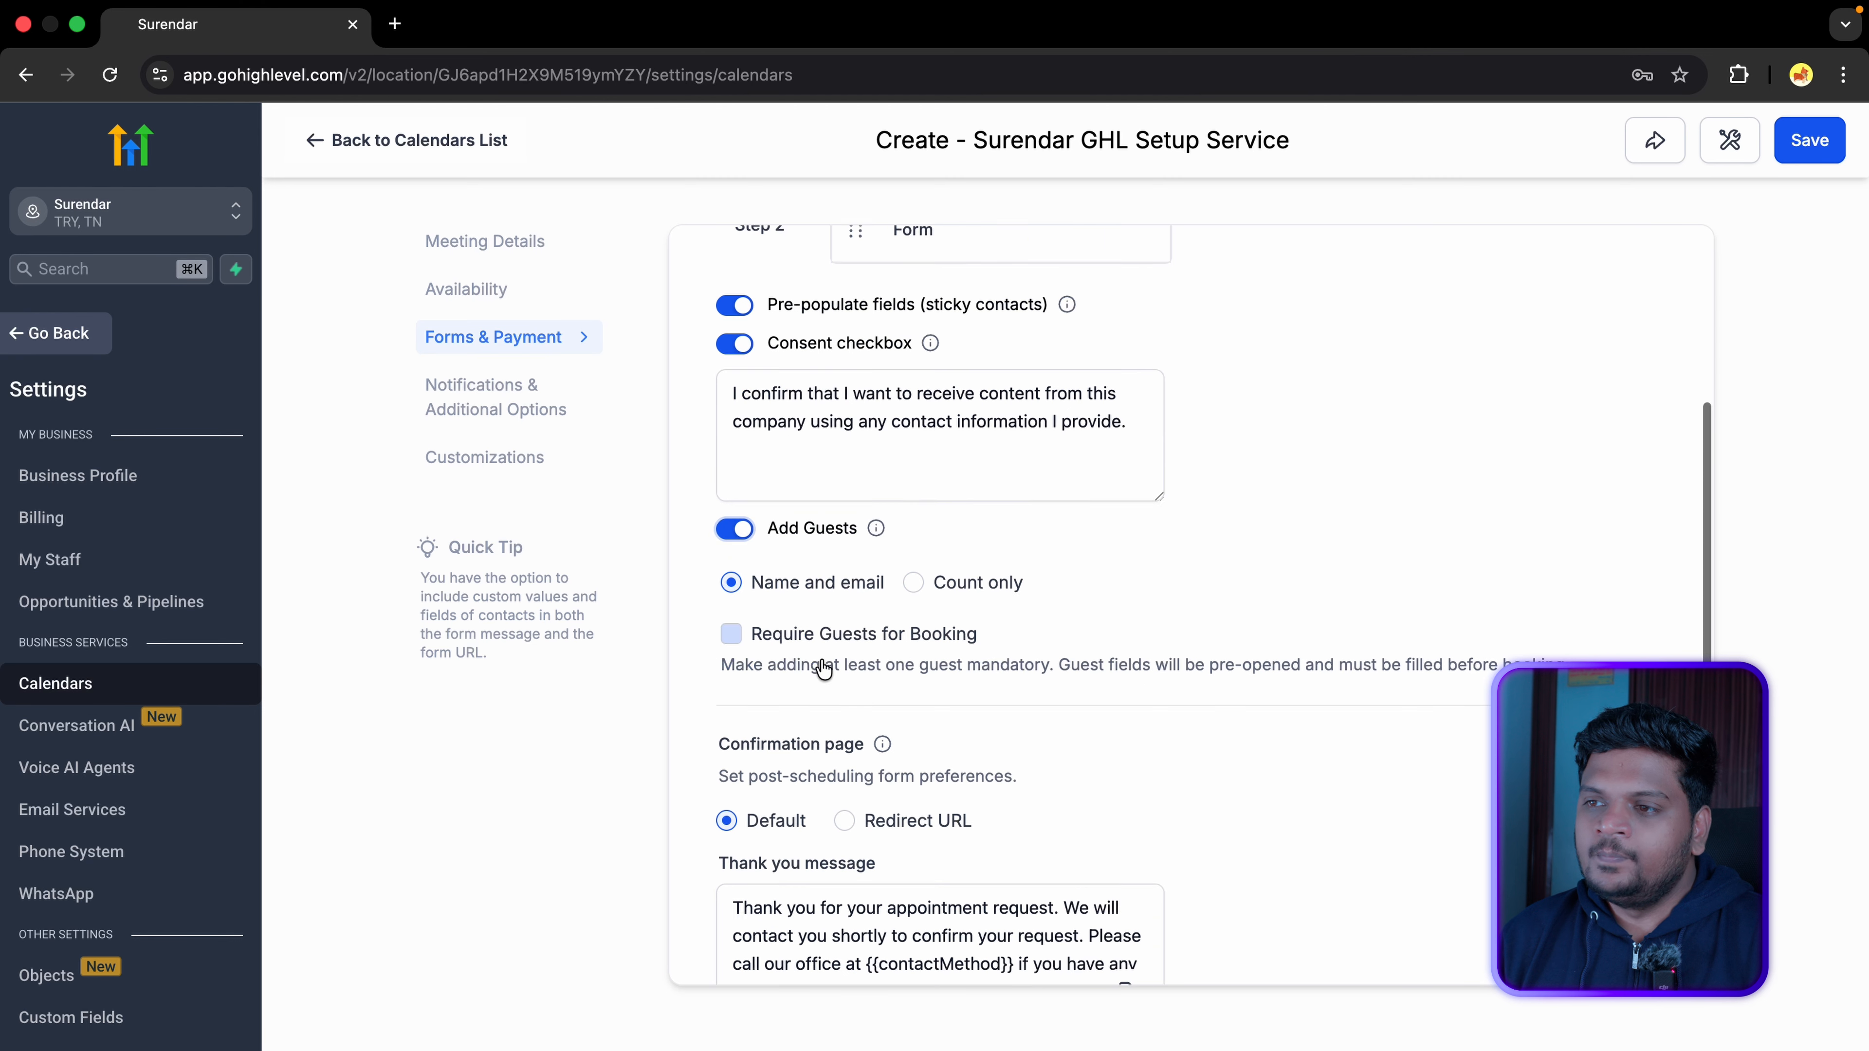
pyautogui.scroll(2, 847, 571)
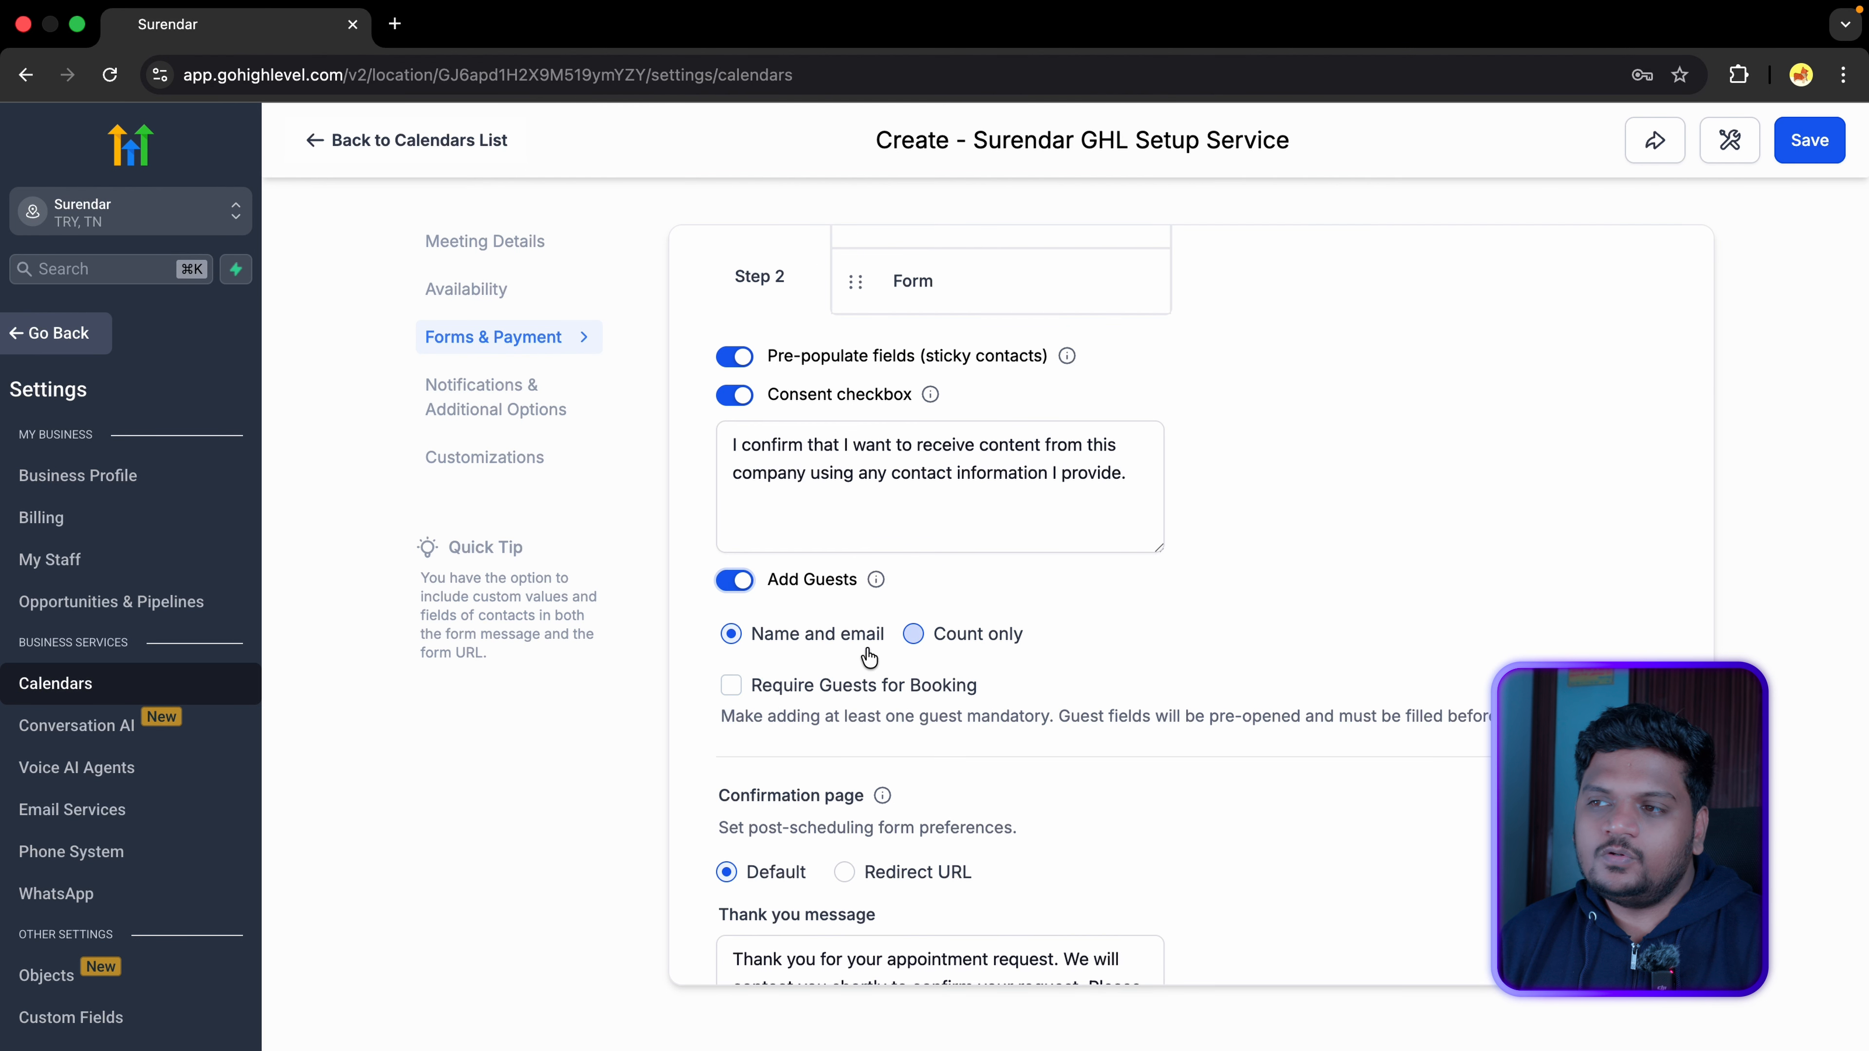
pyautogui.click(745, 583)
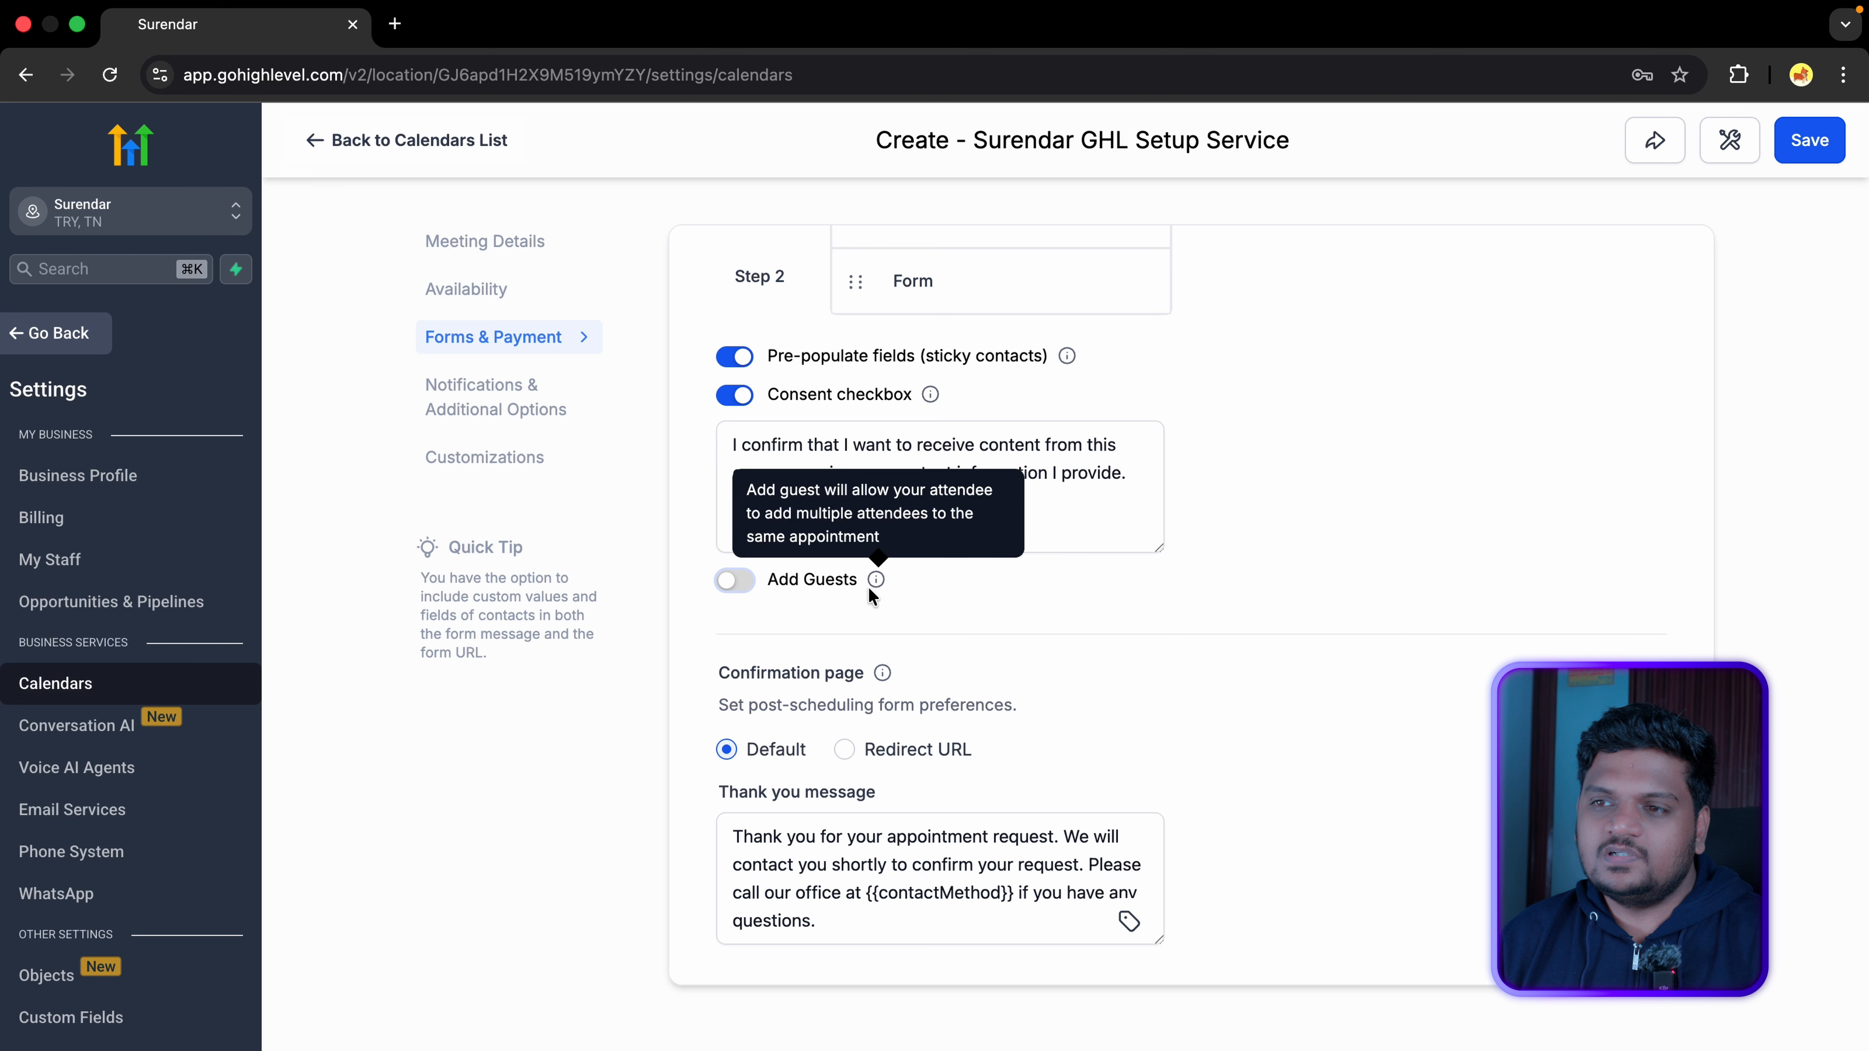
pyautogui.scroll(-3, 765, 642)
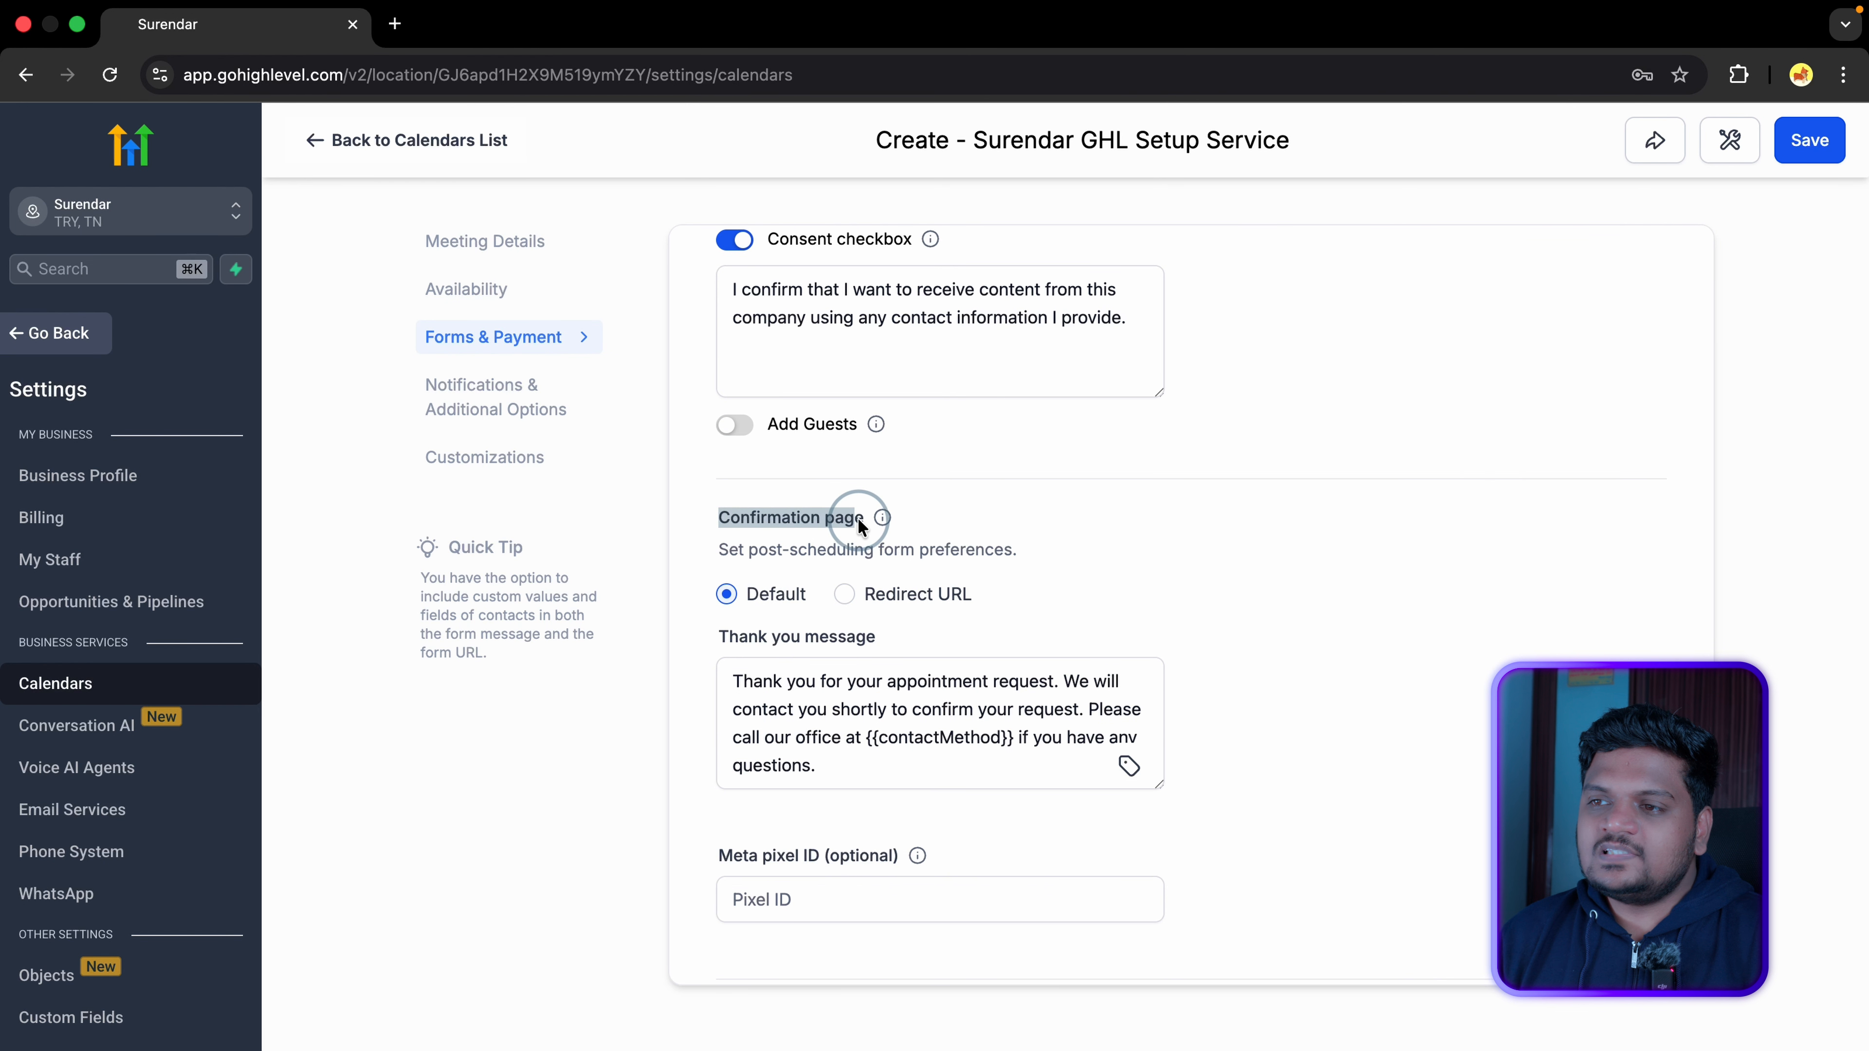
pyautogui.scroll(-2, 778, 525)
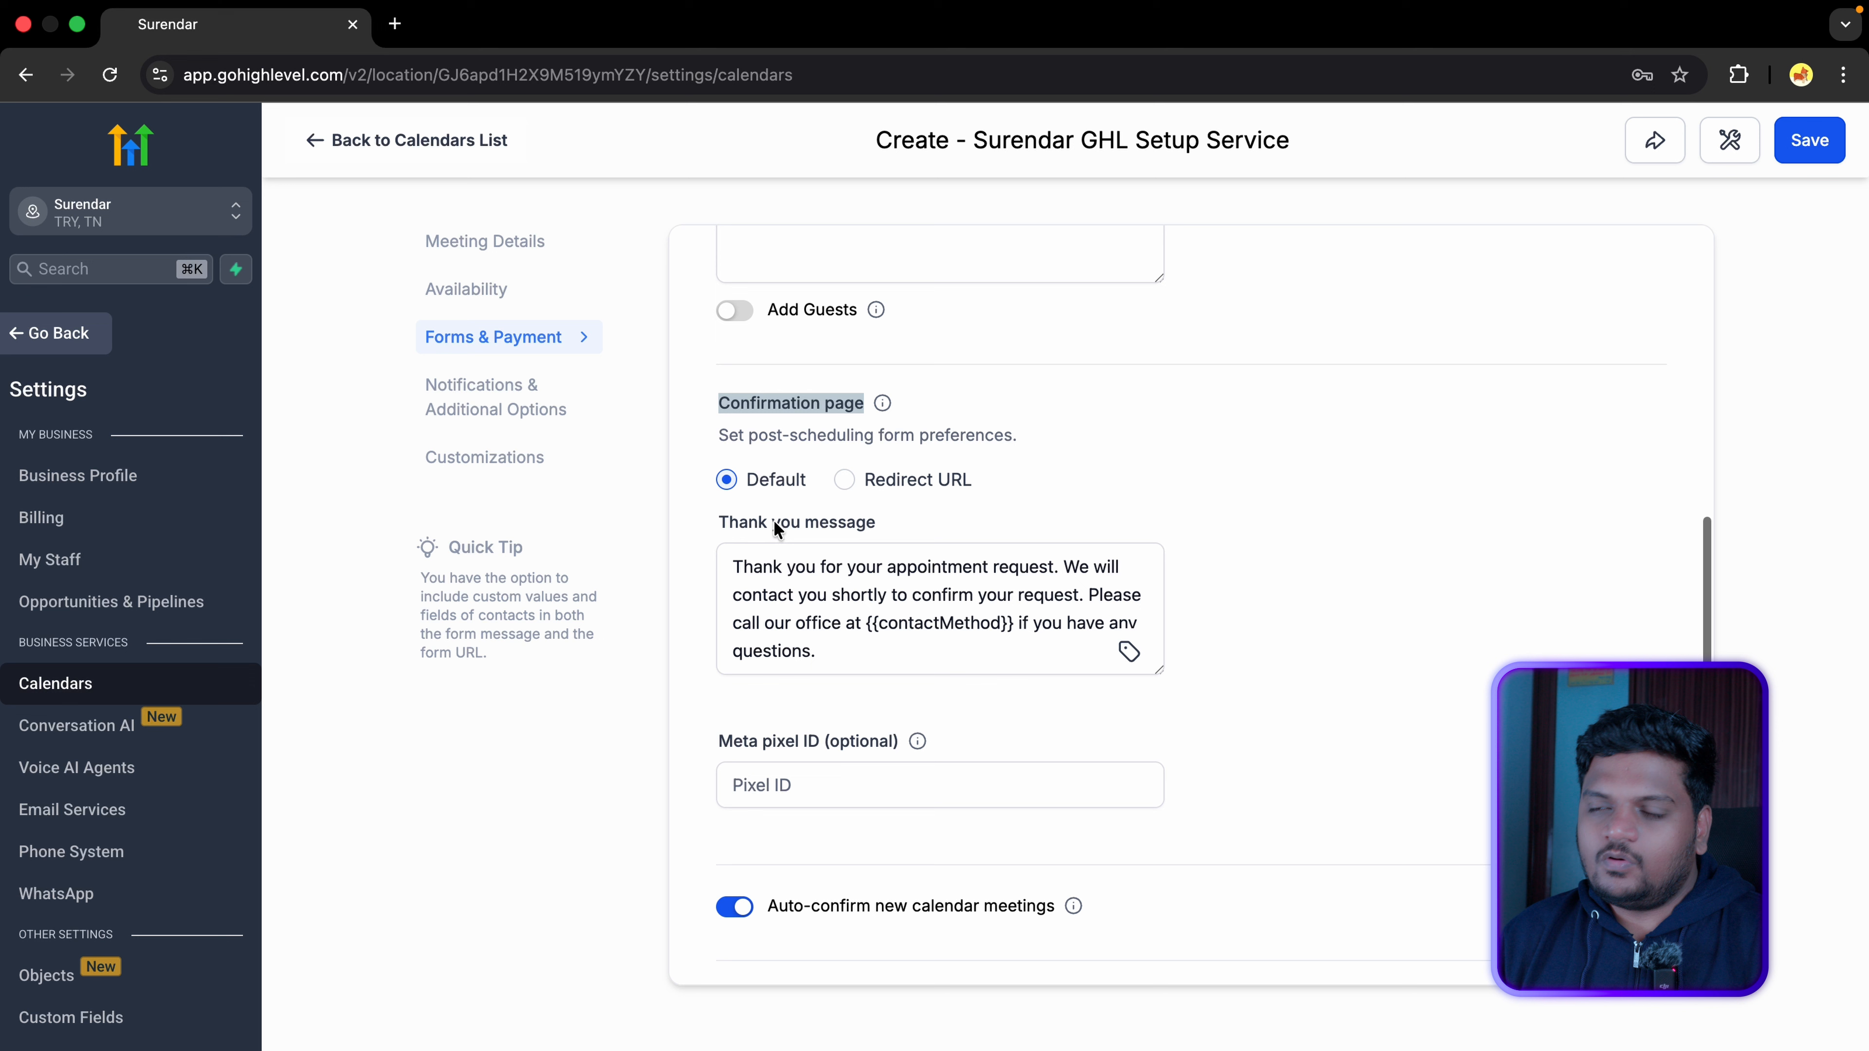
pyautogui.click(761, 483)
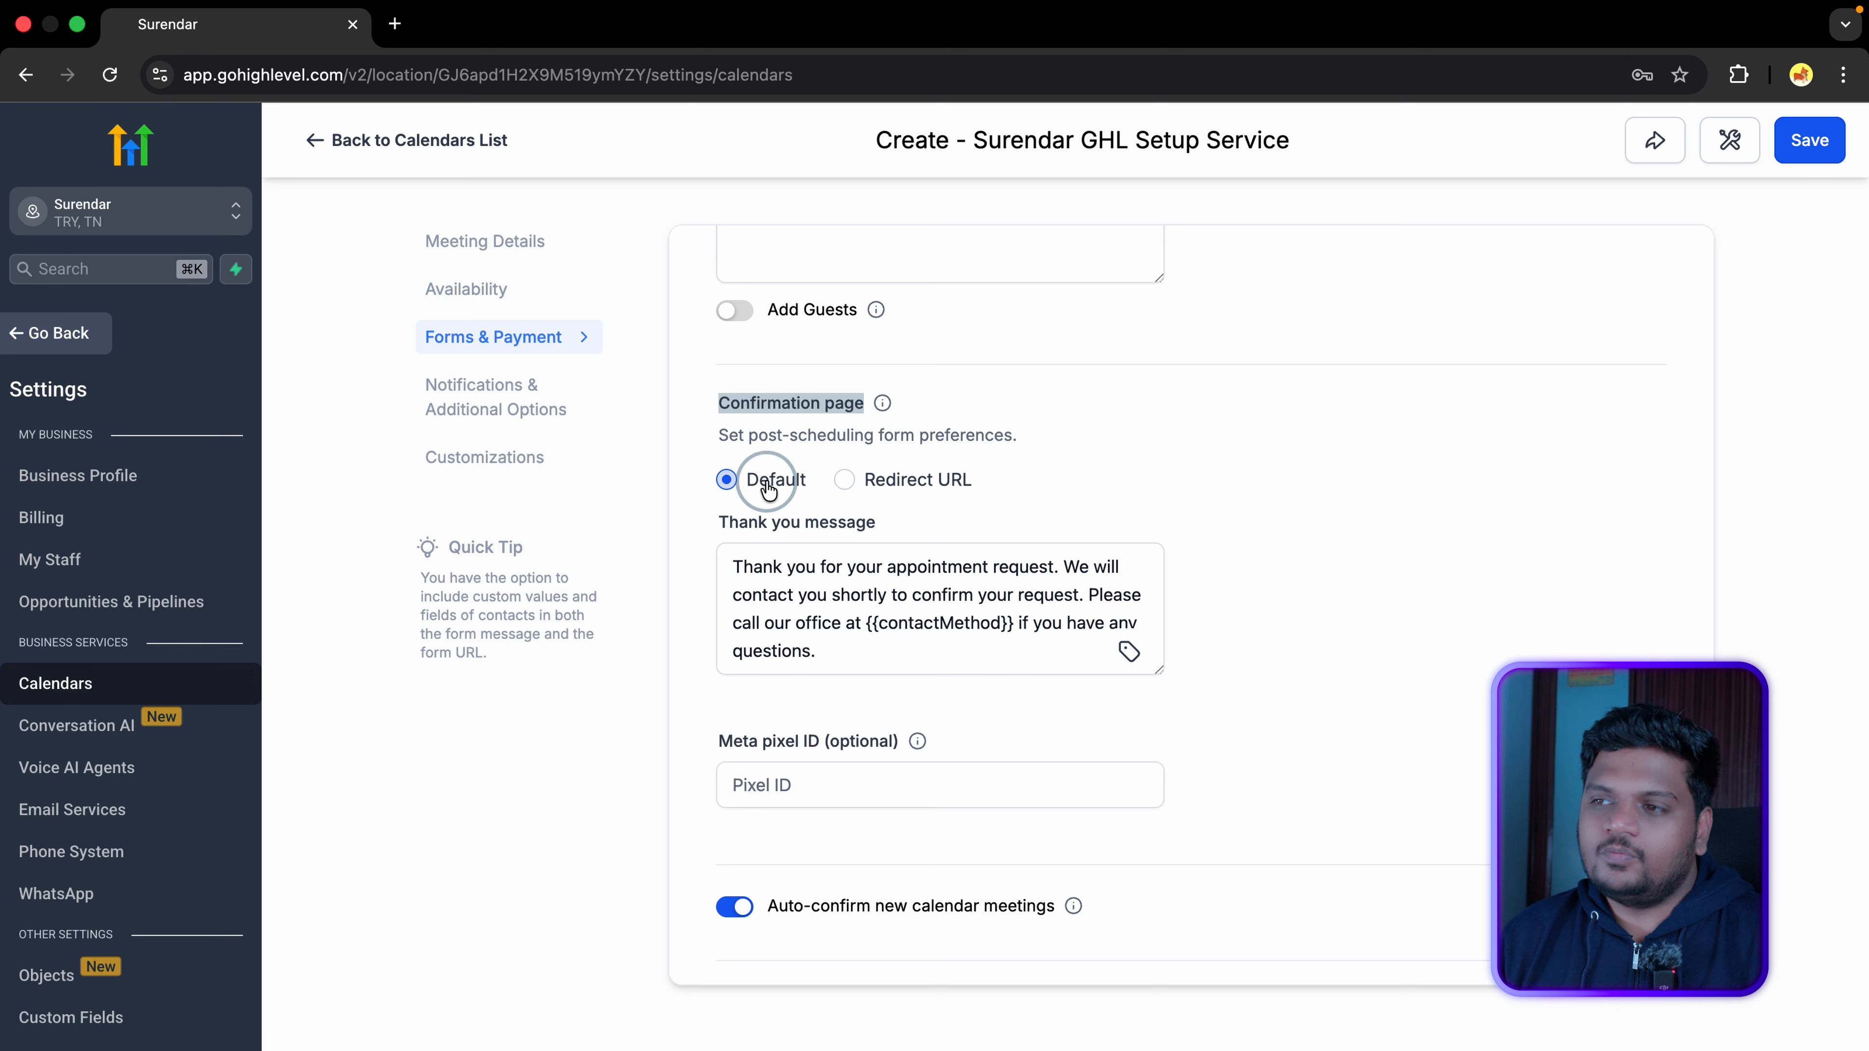
pyautogui.click(827, 649)
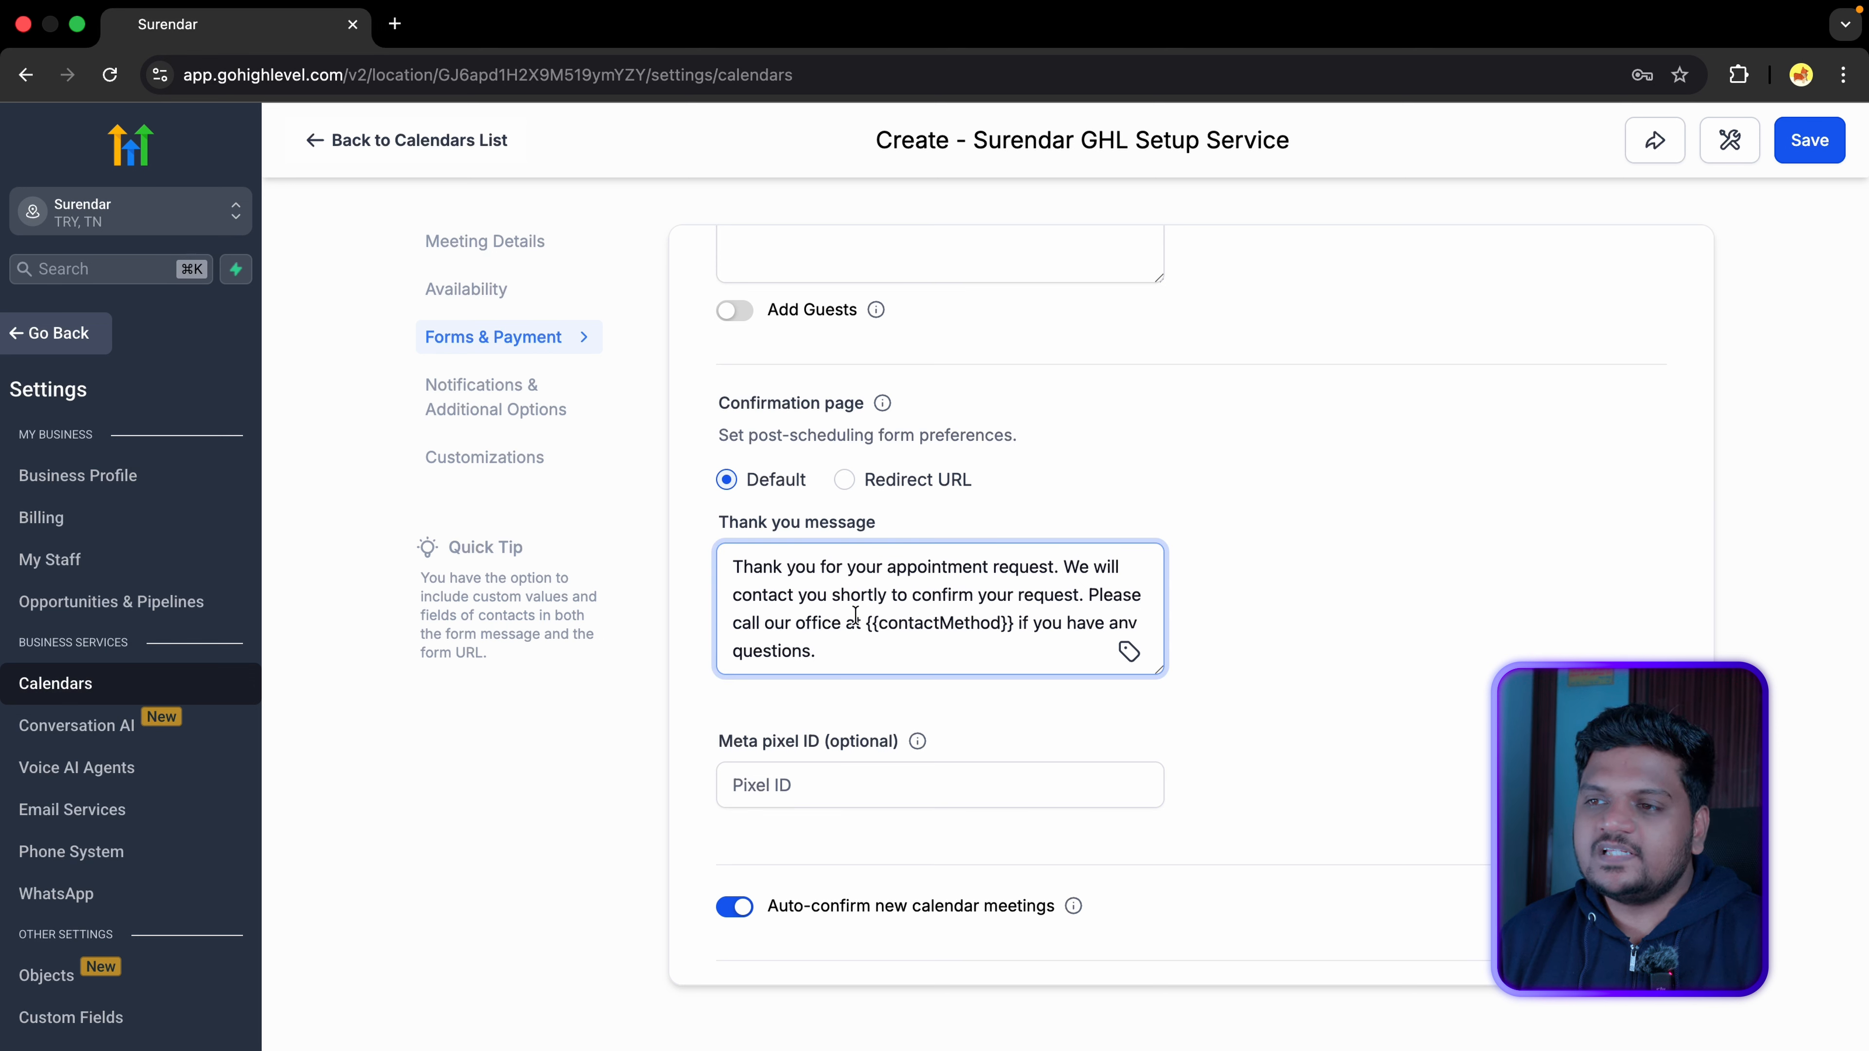
pyautogui.moveTo(730, 563); pyautogui.dragTo(925, 645)
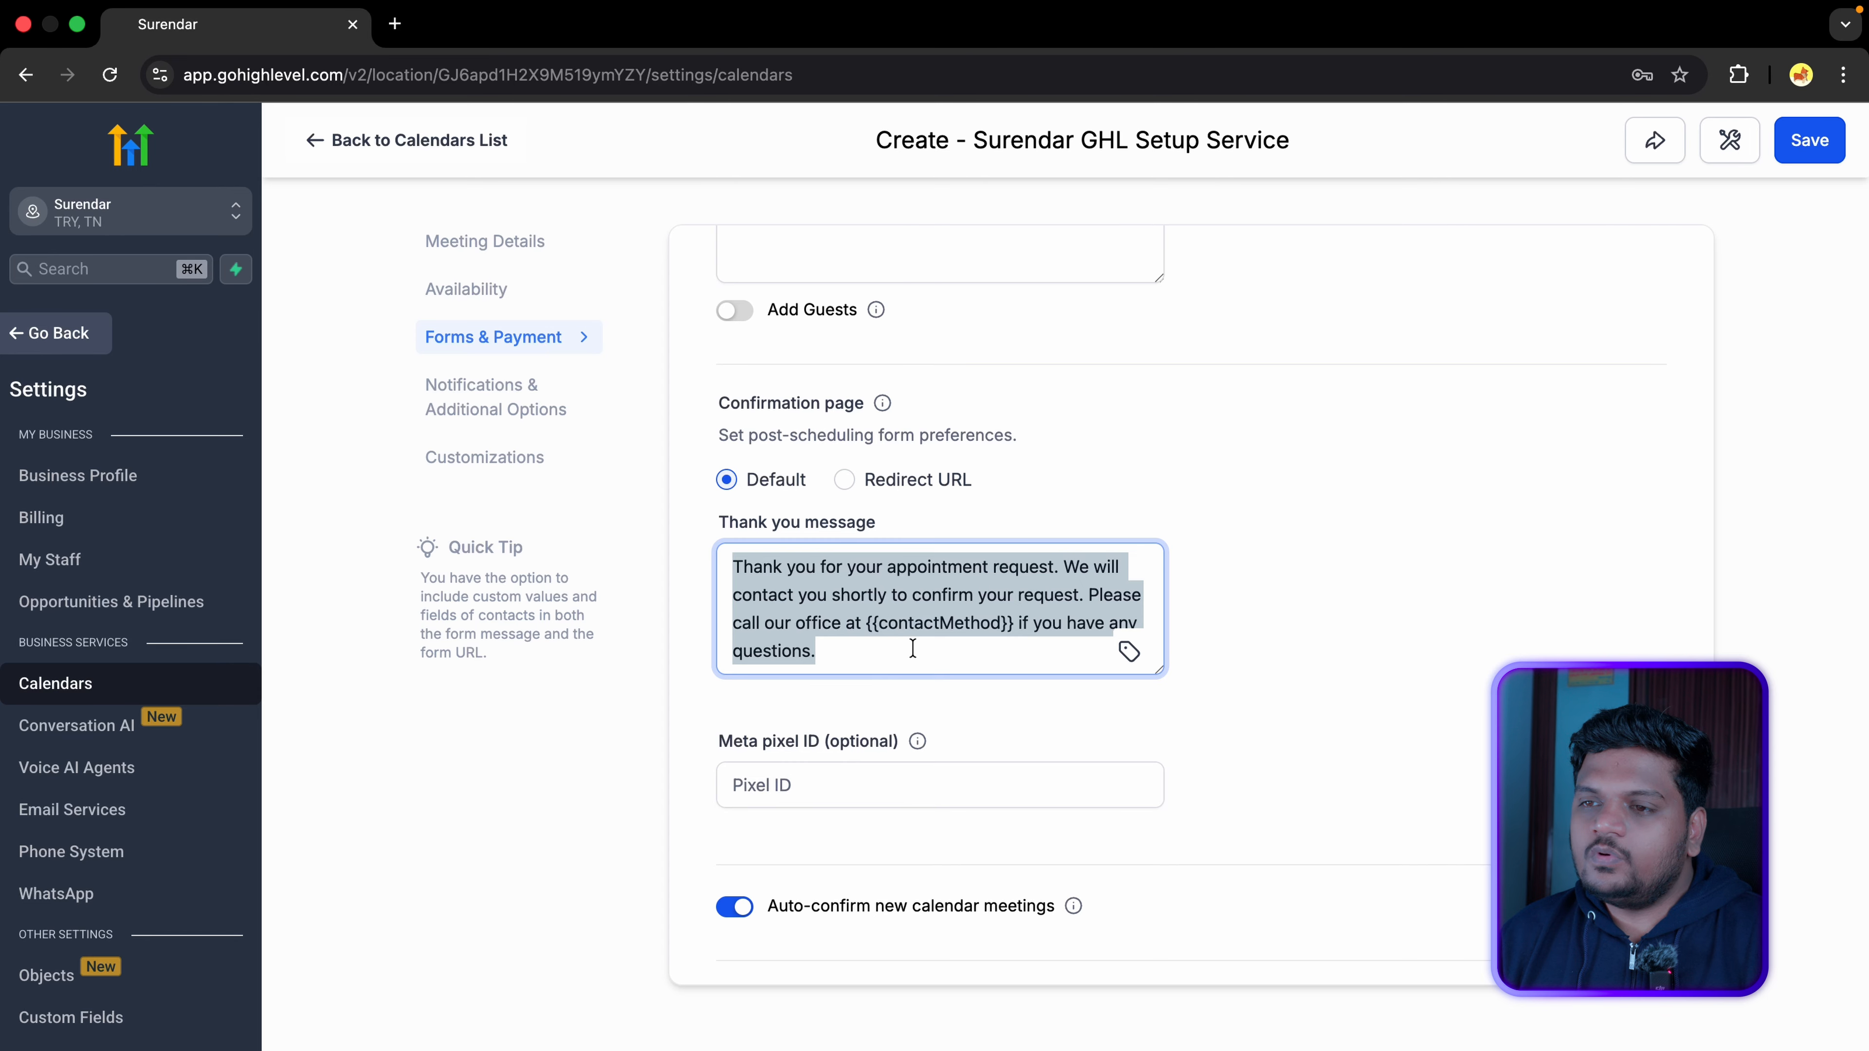
pyautogui.click(904, 648)
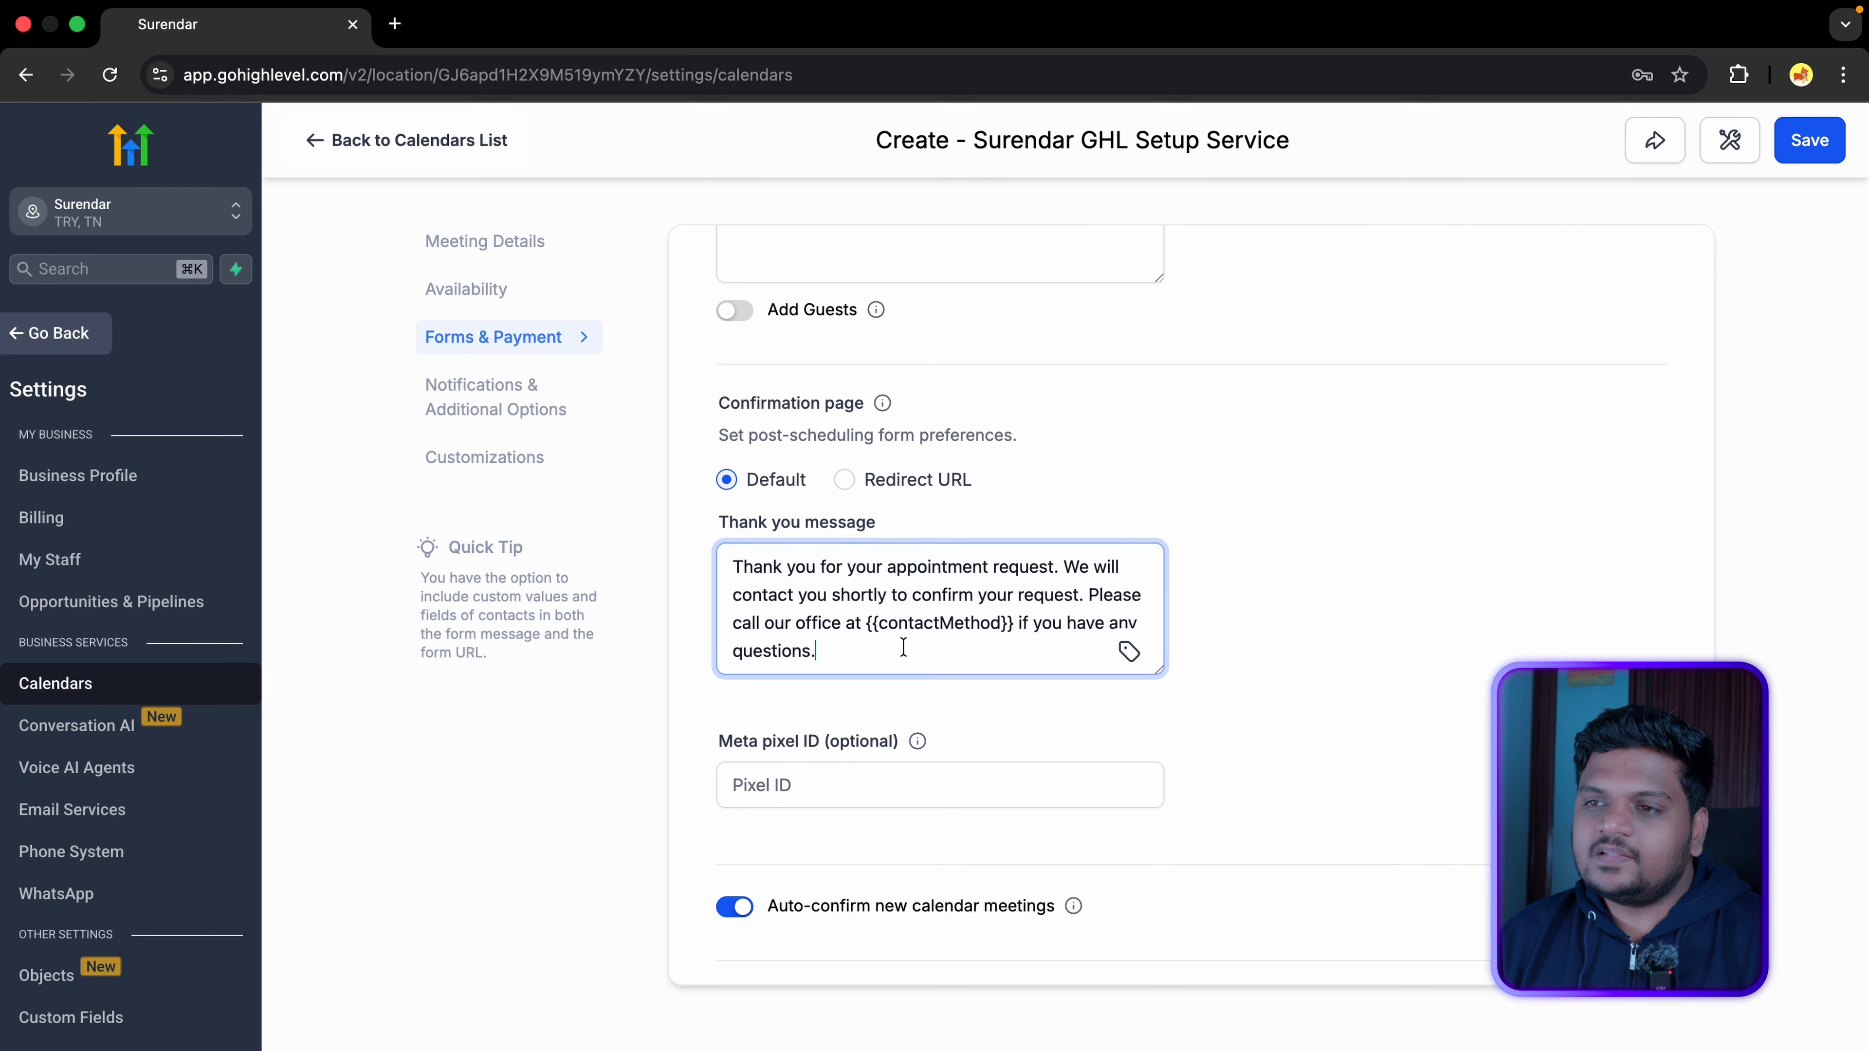
pyautogui.click(845, 479)
pyautogui.click(847, 542)
pyautogui.write('www.google.com')
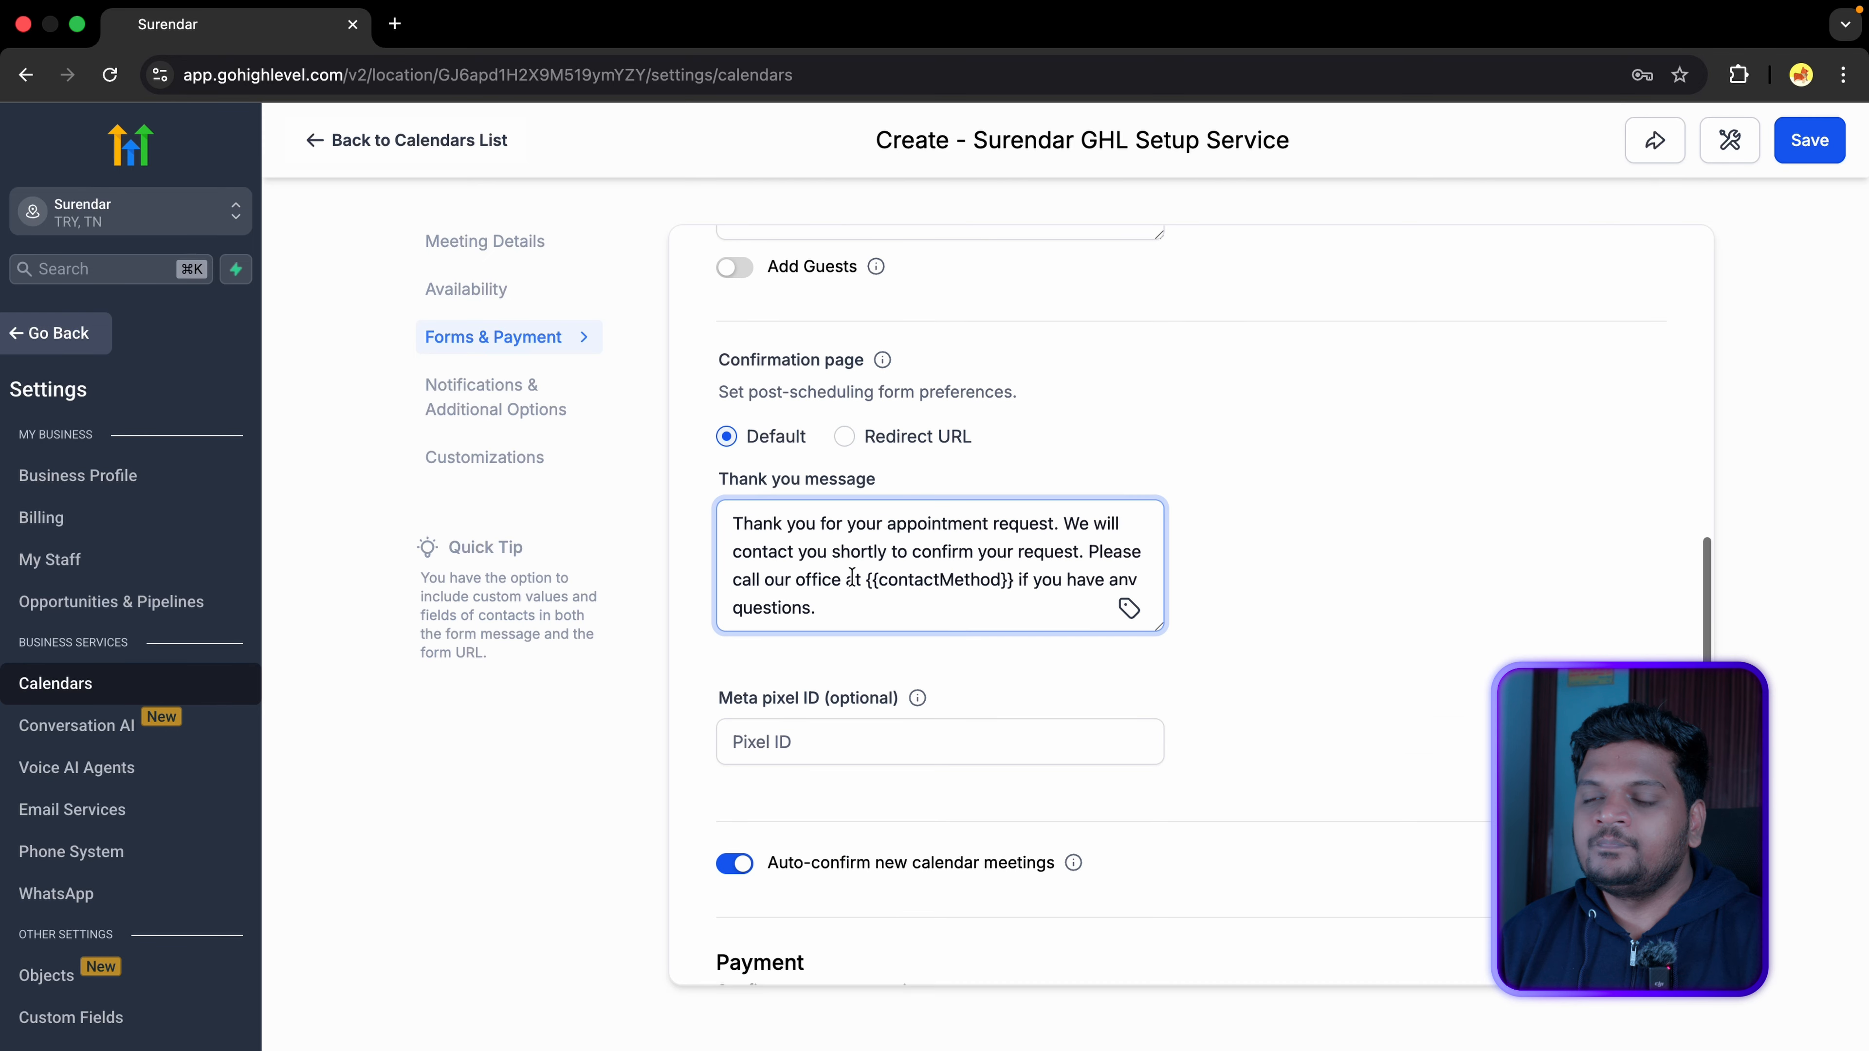
# Step: Look at the Meta pixel ID field and leave Auto-confirm new calendar meetings on
pyautogui.scroll(-3, 852, 578)
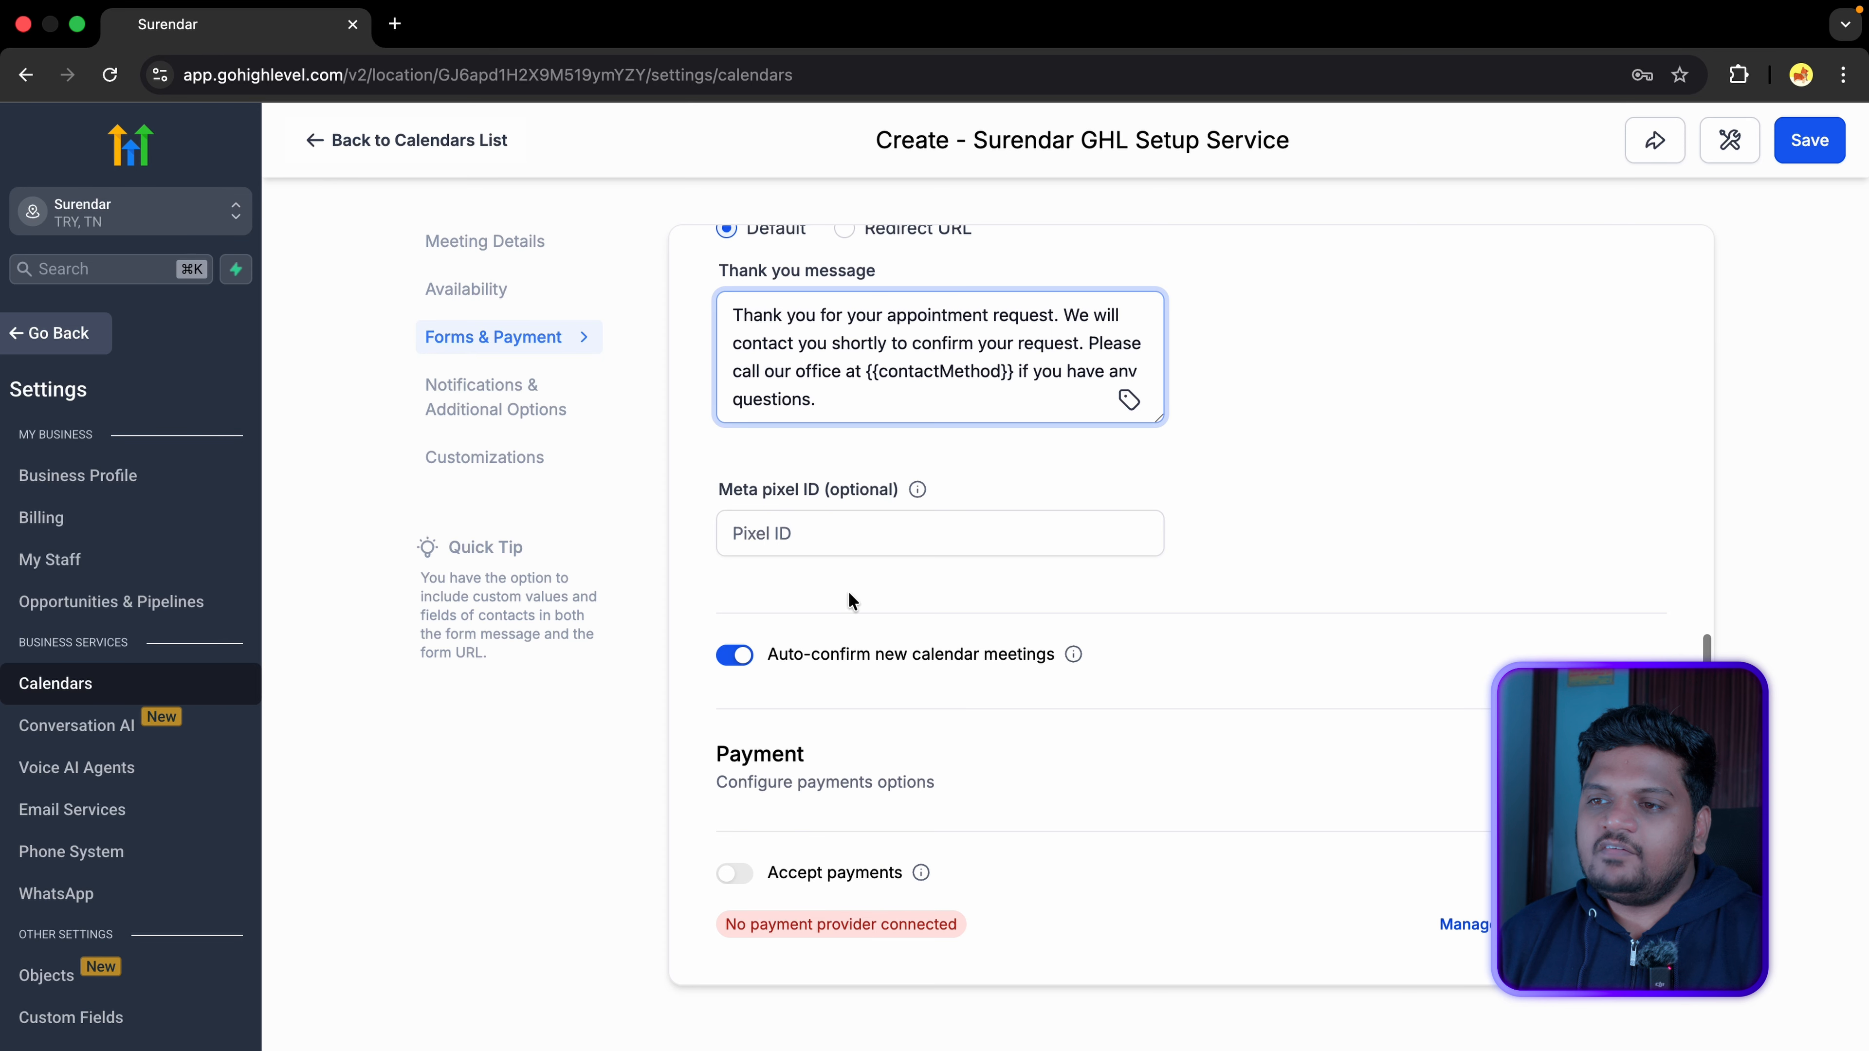
pyautogui.click(813, 534)
pyautogui.moveTo(723, 490); pyautogui.dragTo(897, 488)
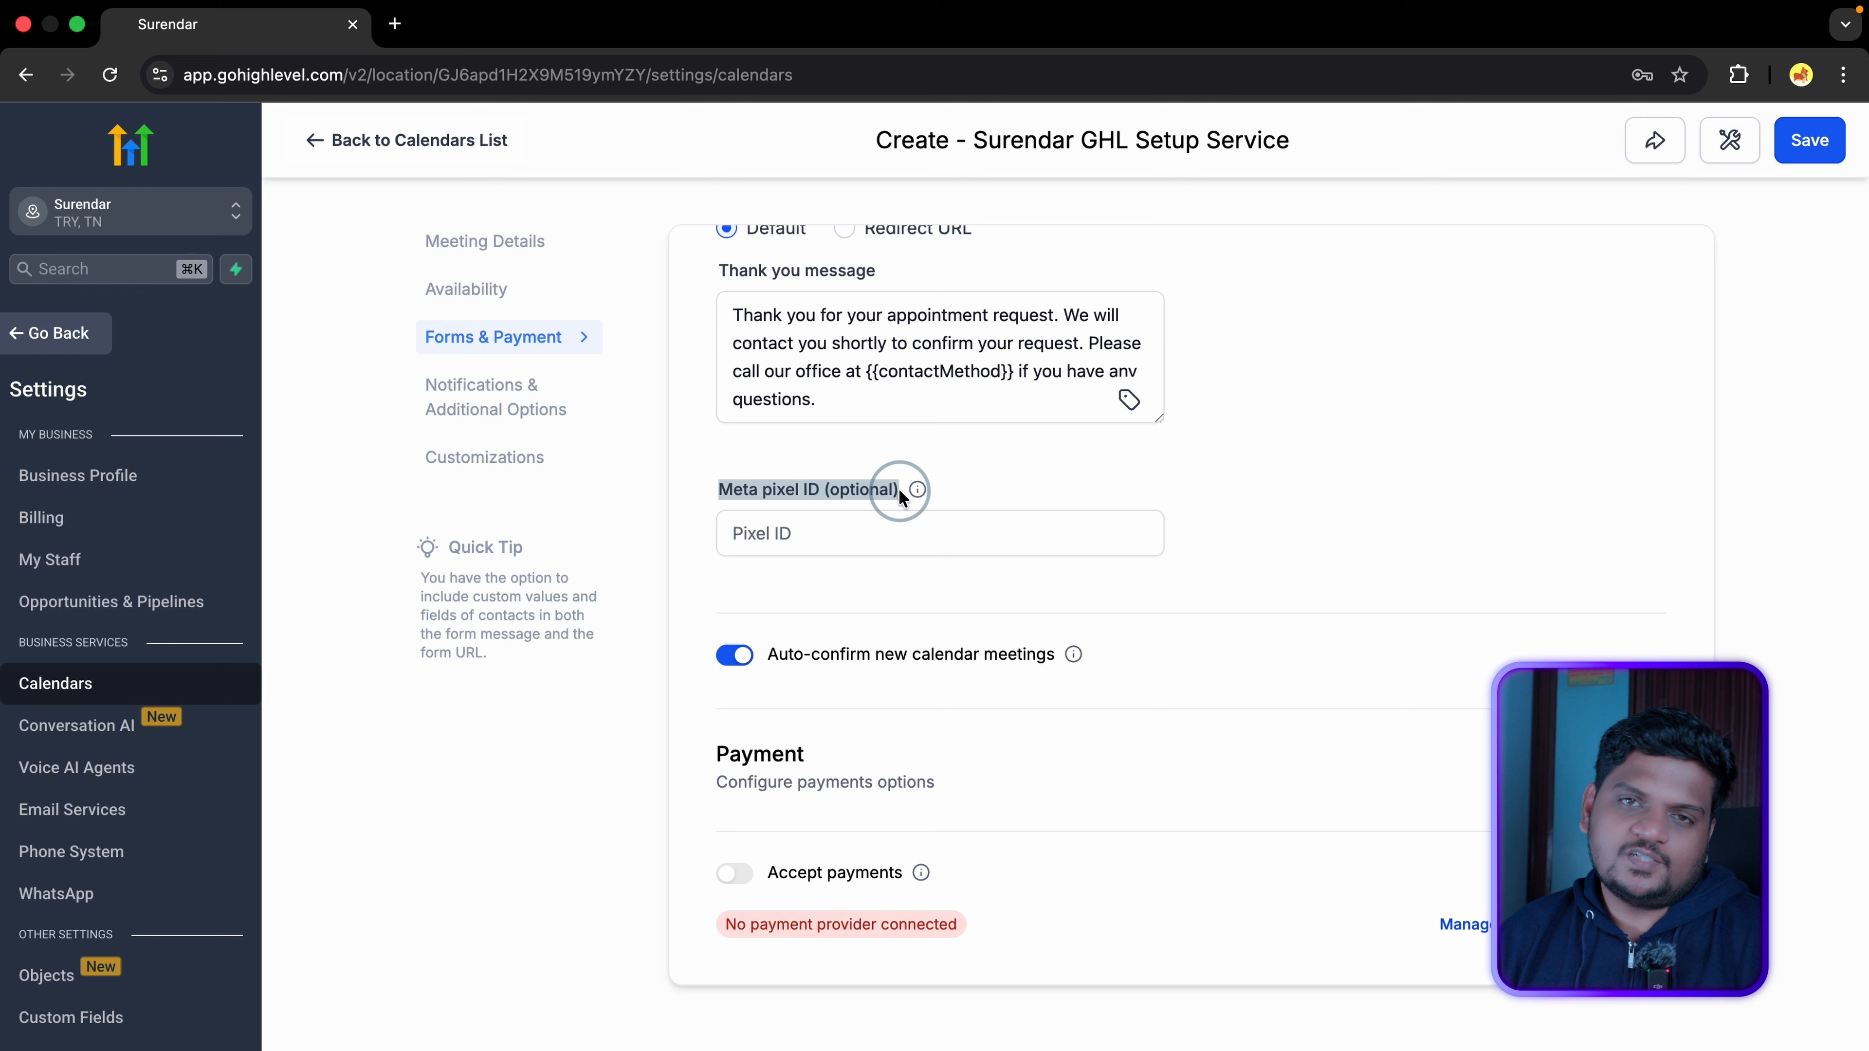
pyautogui.click(755, 544)
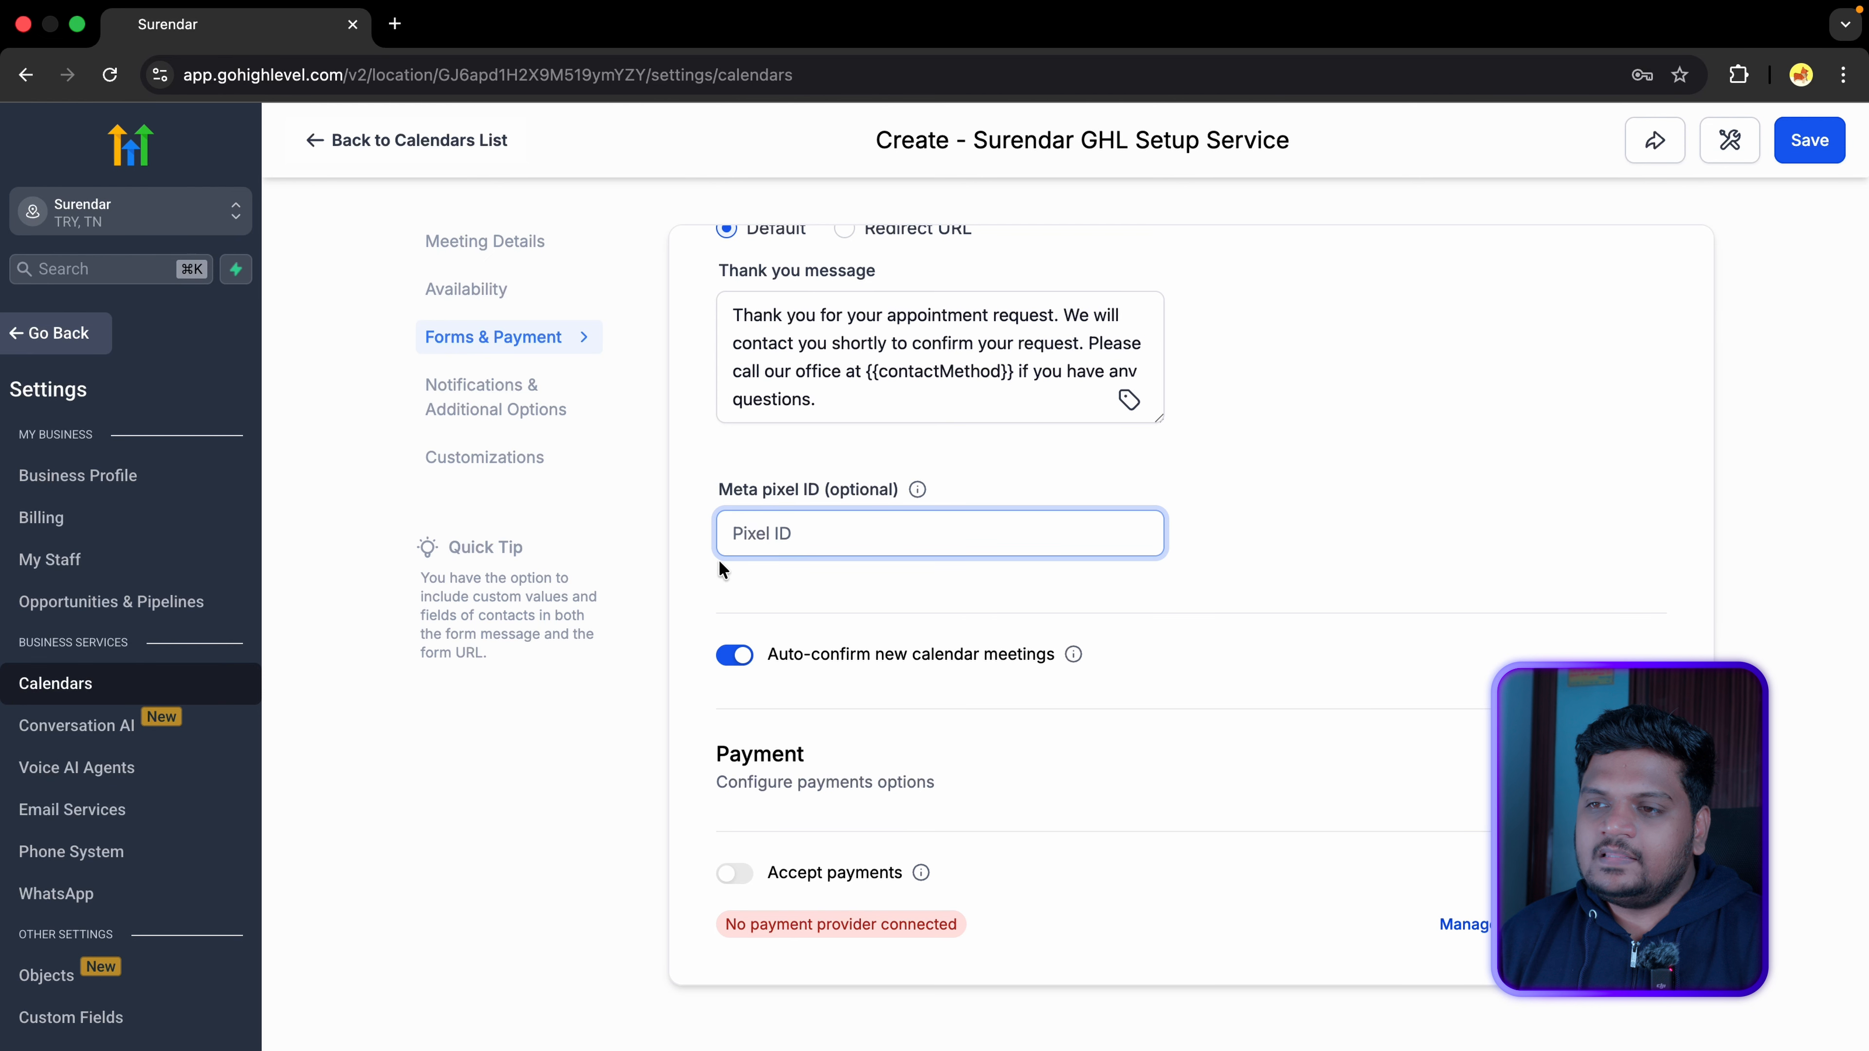
pyautogui.click(736, 654)
pyautogui.click(736, 655)
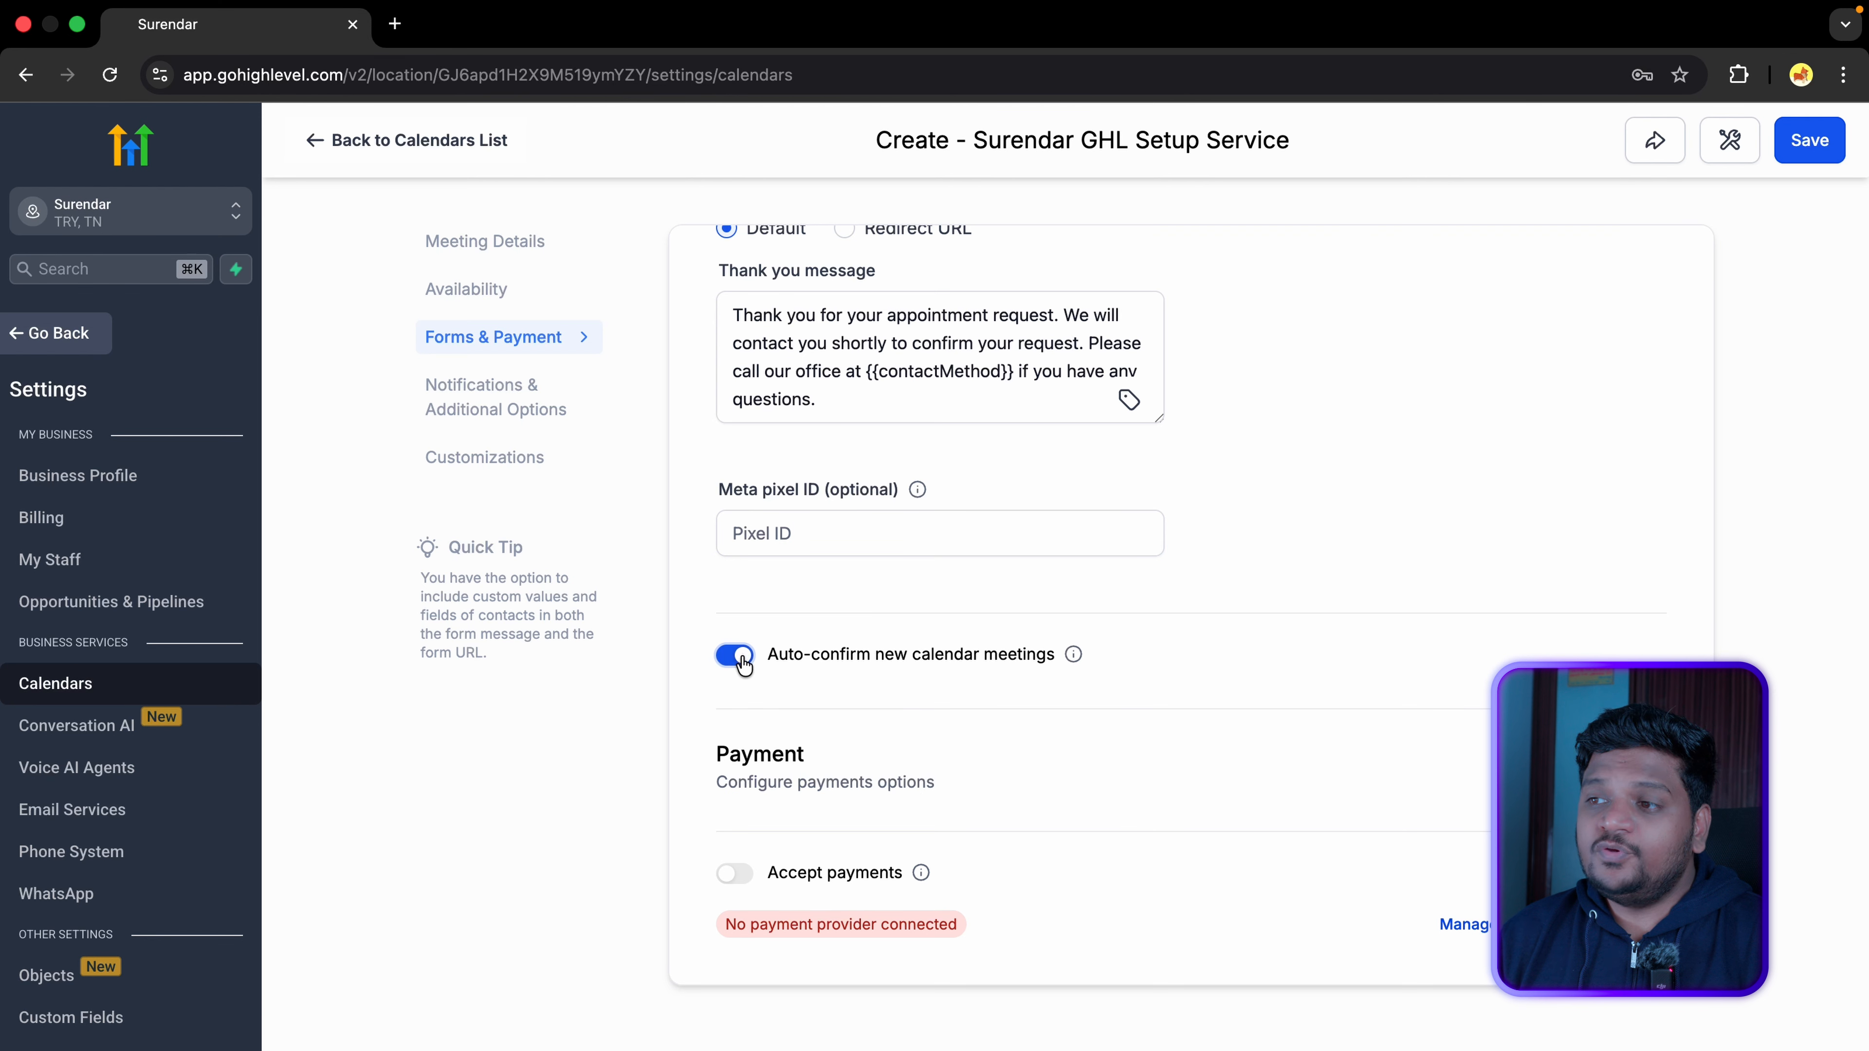
pyautogui.moveTo(769, 655); pyautogui.dragTo(1053, 653)
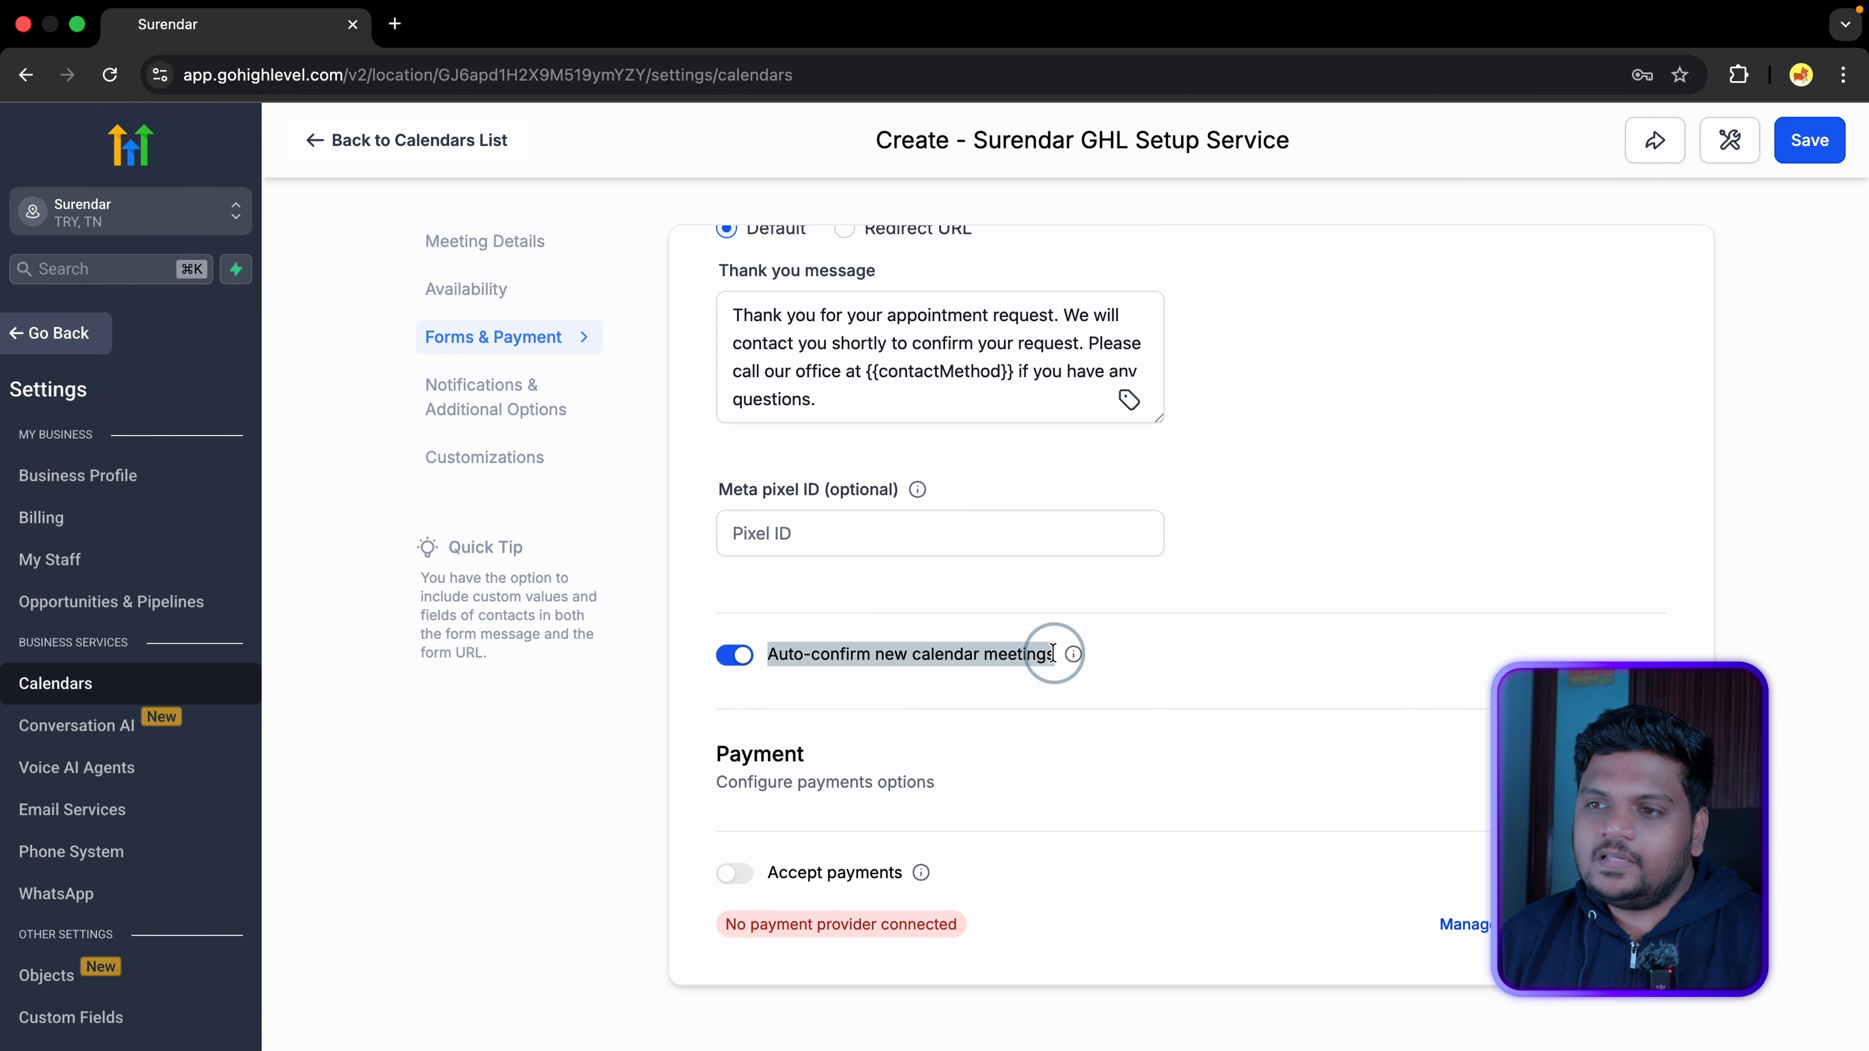
pyautogui.click(730, 661)
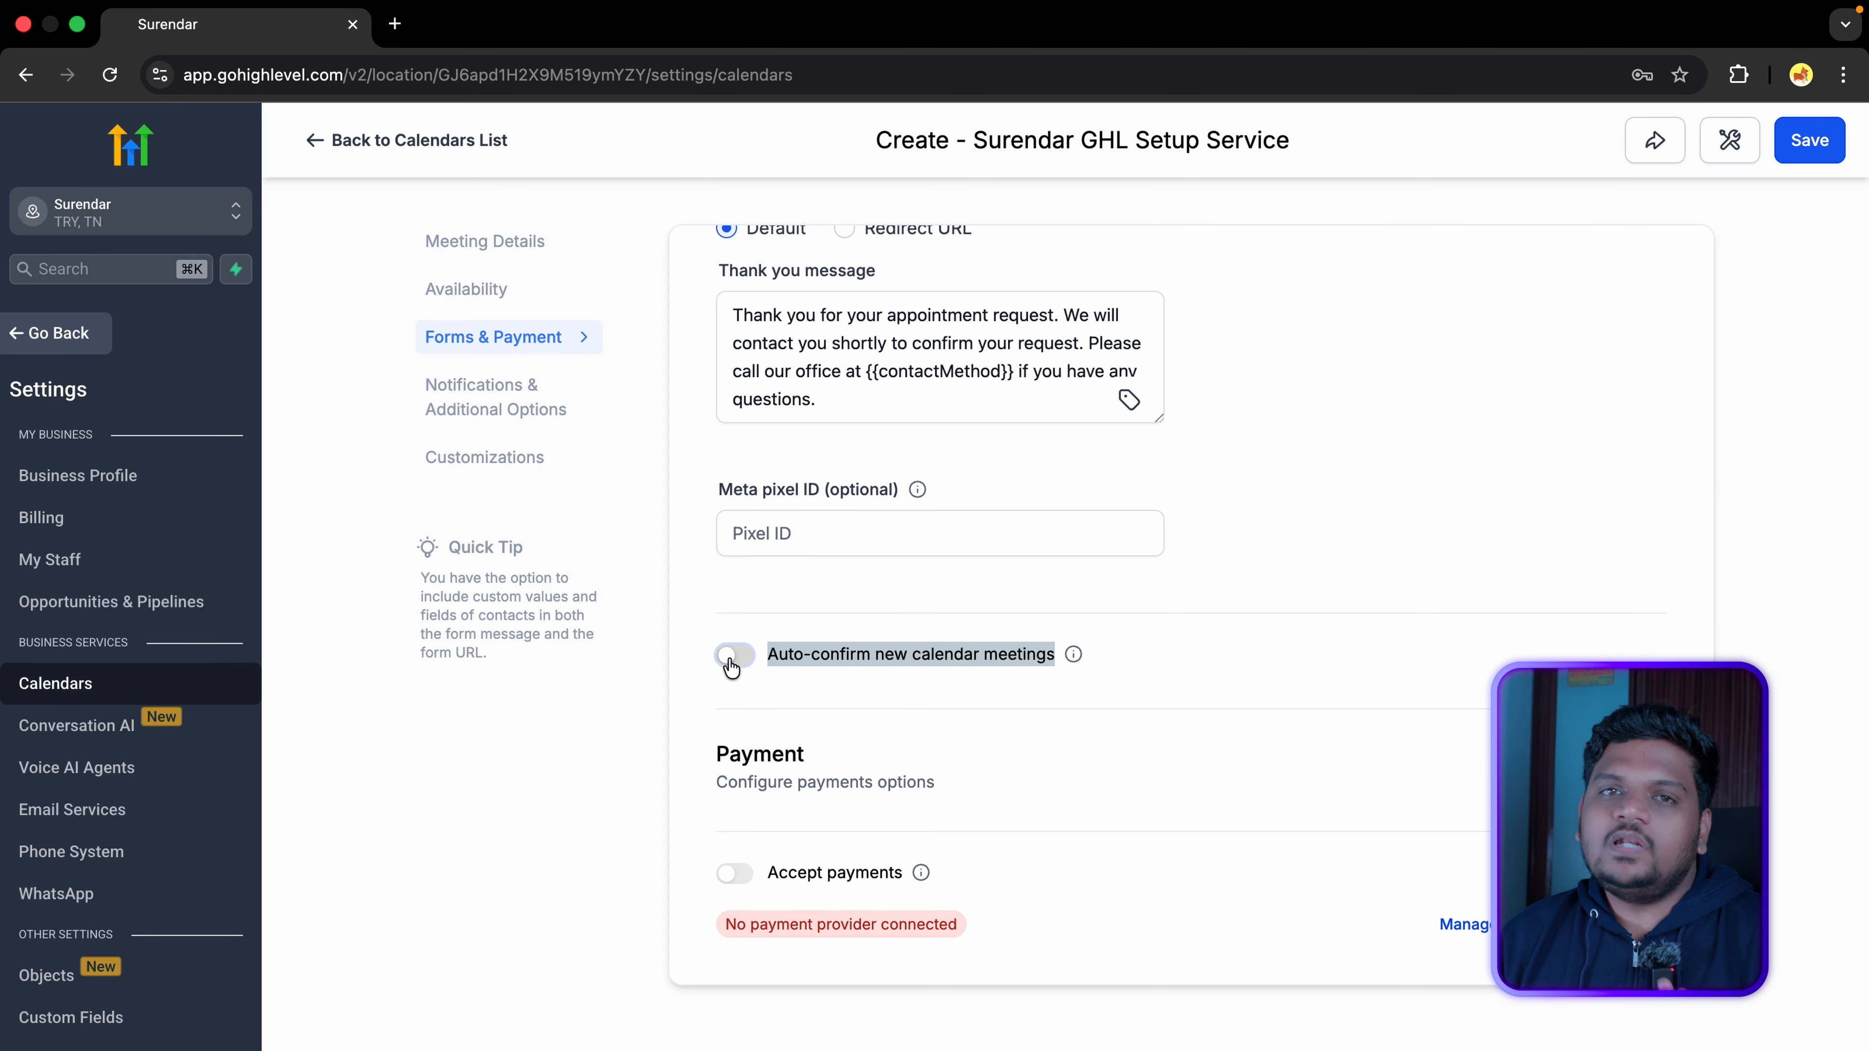
pyautogui.click(730, 661)
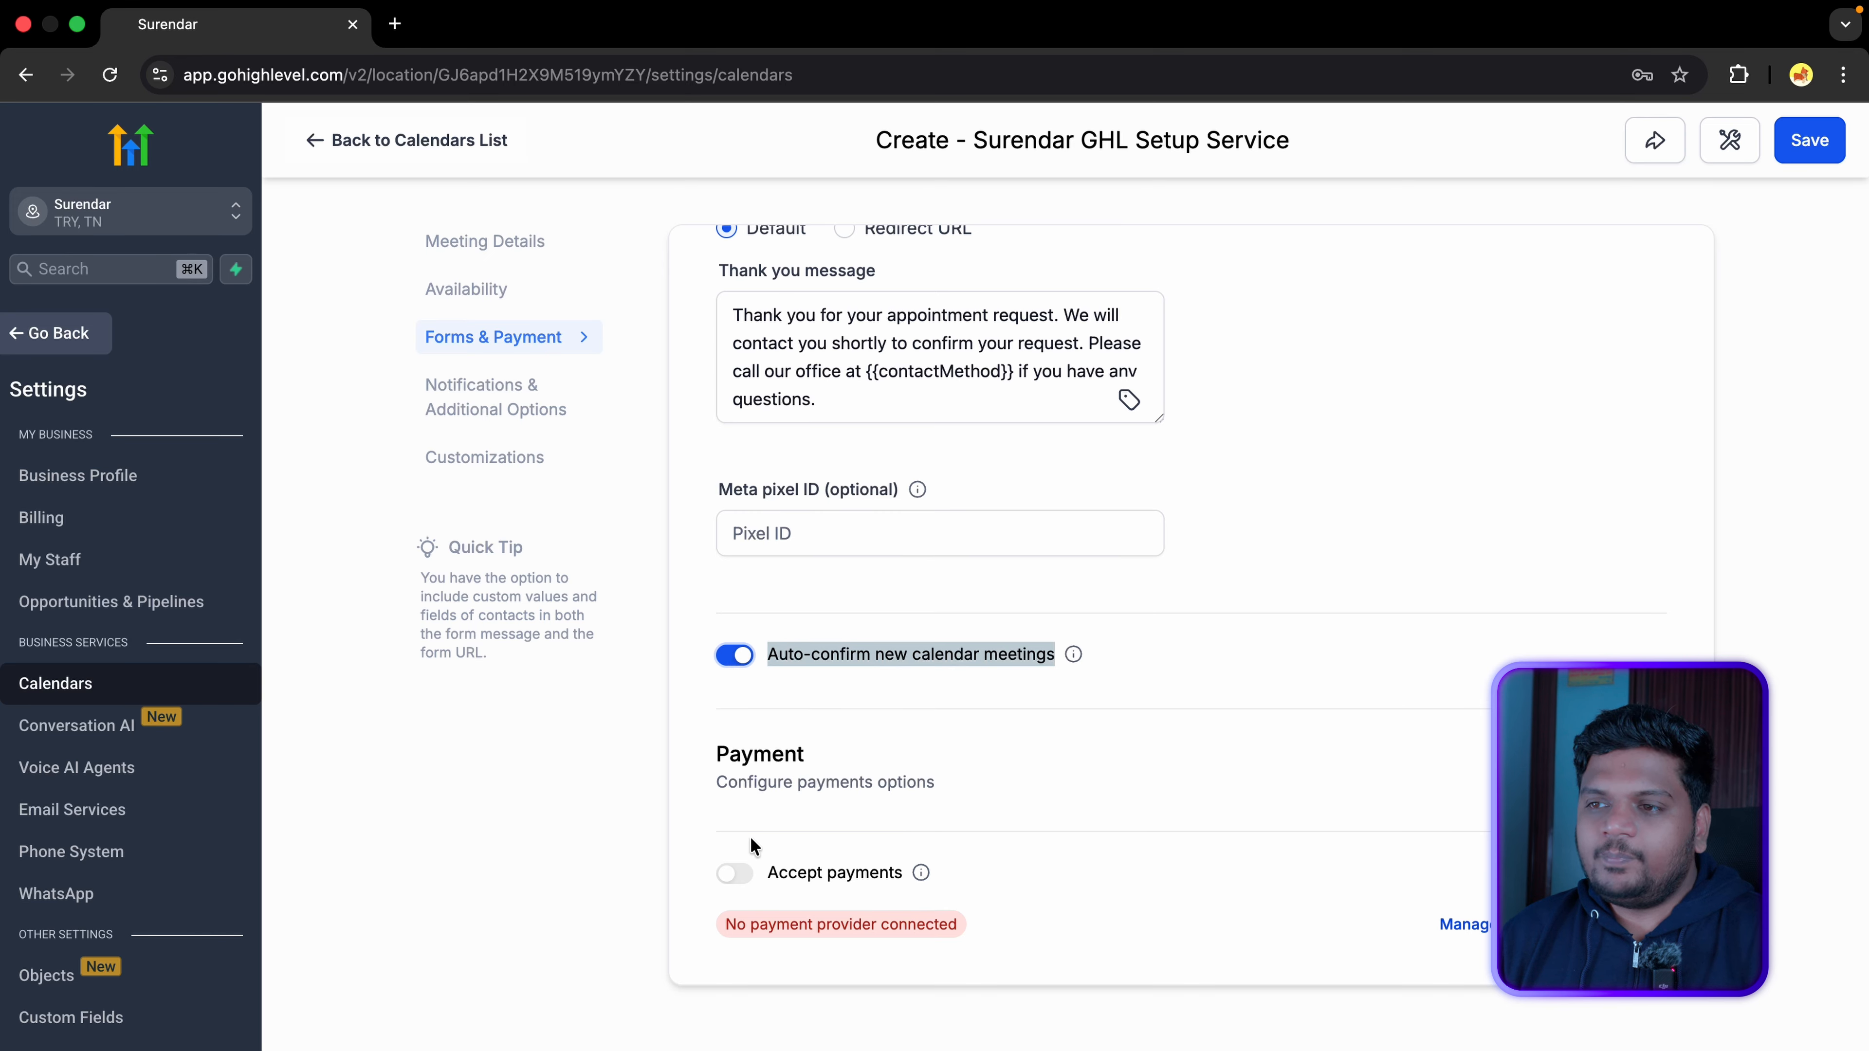
# Step: Open Payment Integrations in a new tab, then return to the calendar settings
pyautogui.moveTo(718, 749); pyautogui.dragTo(812, 755)
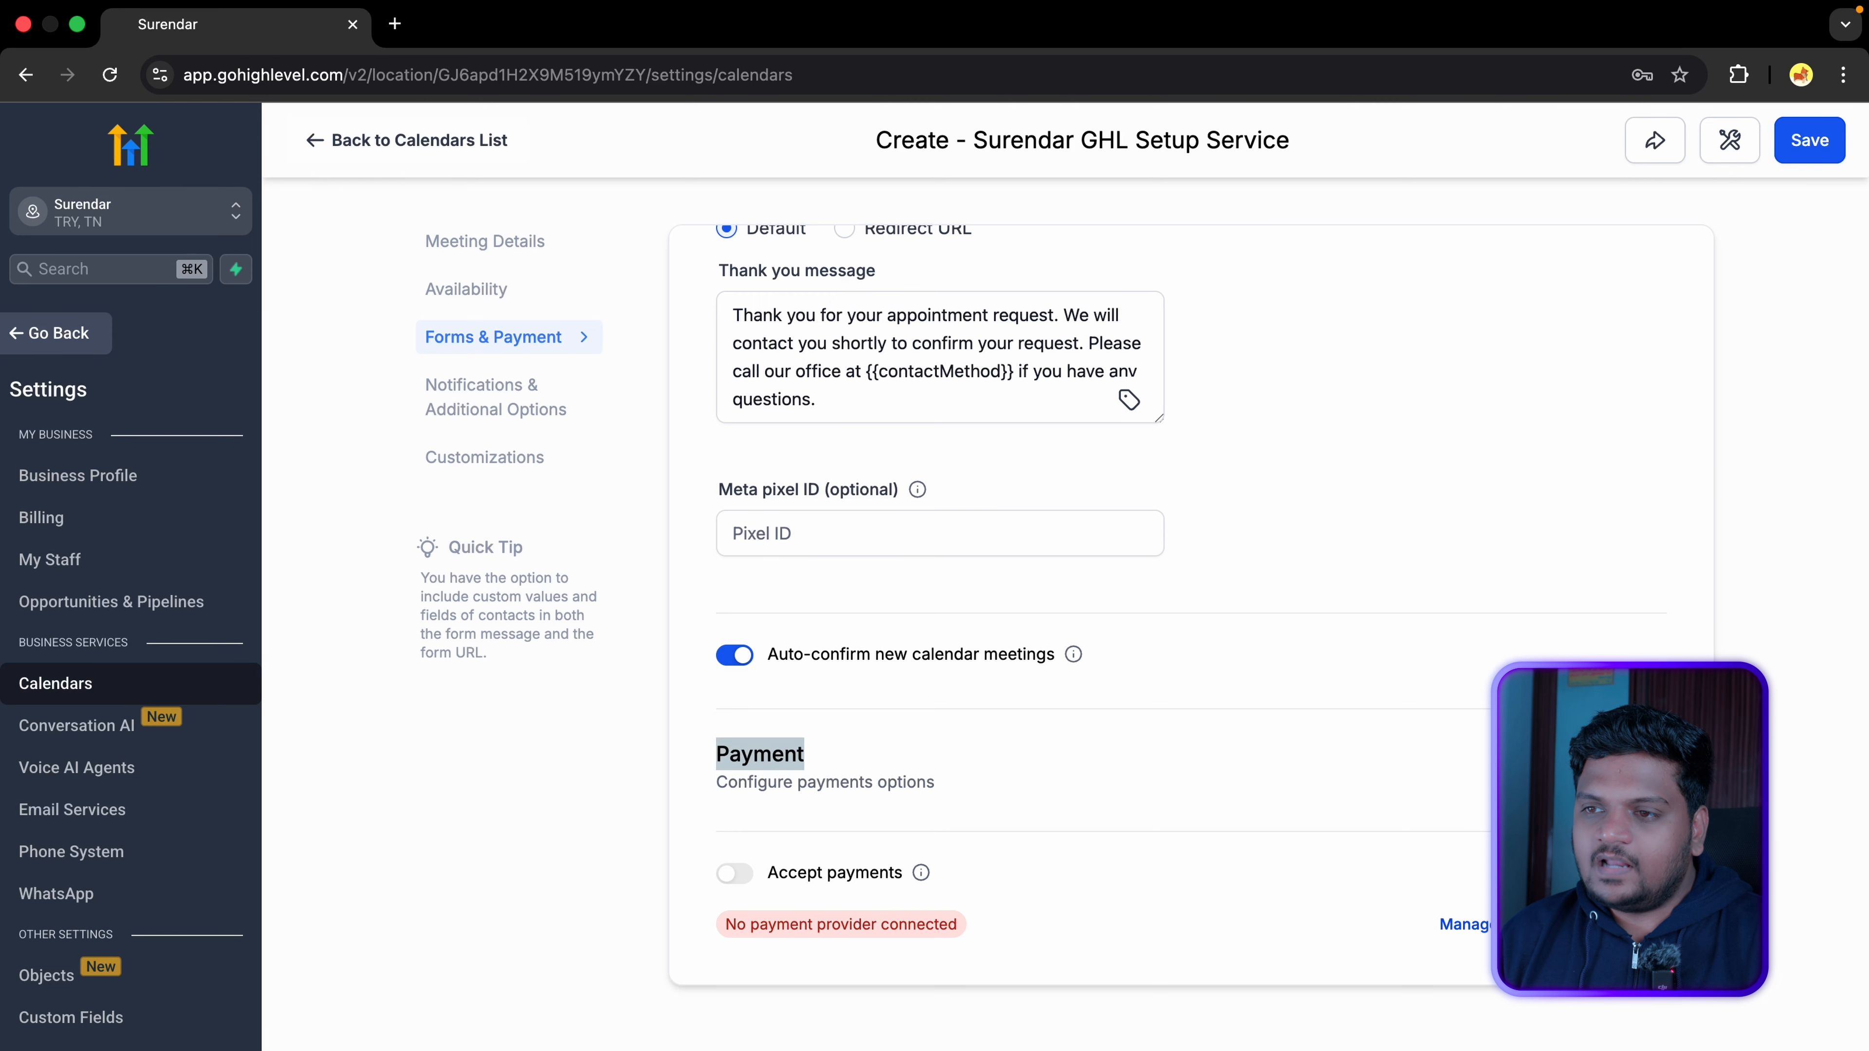
pyautogui.click(1552, 925)
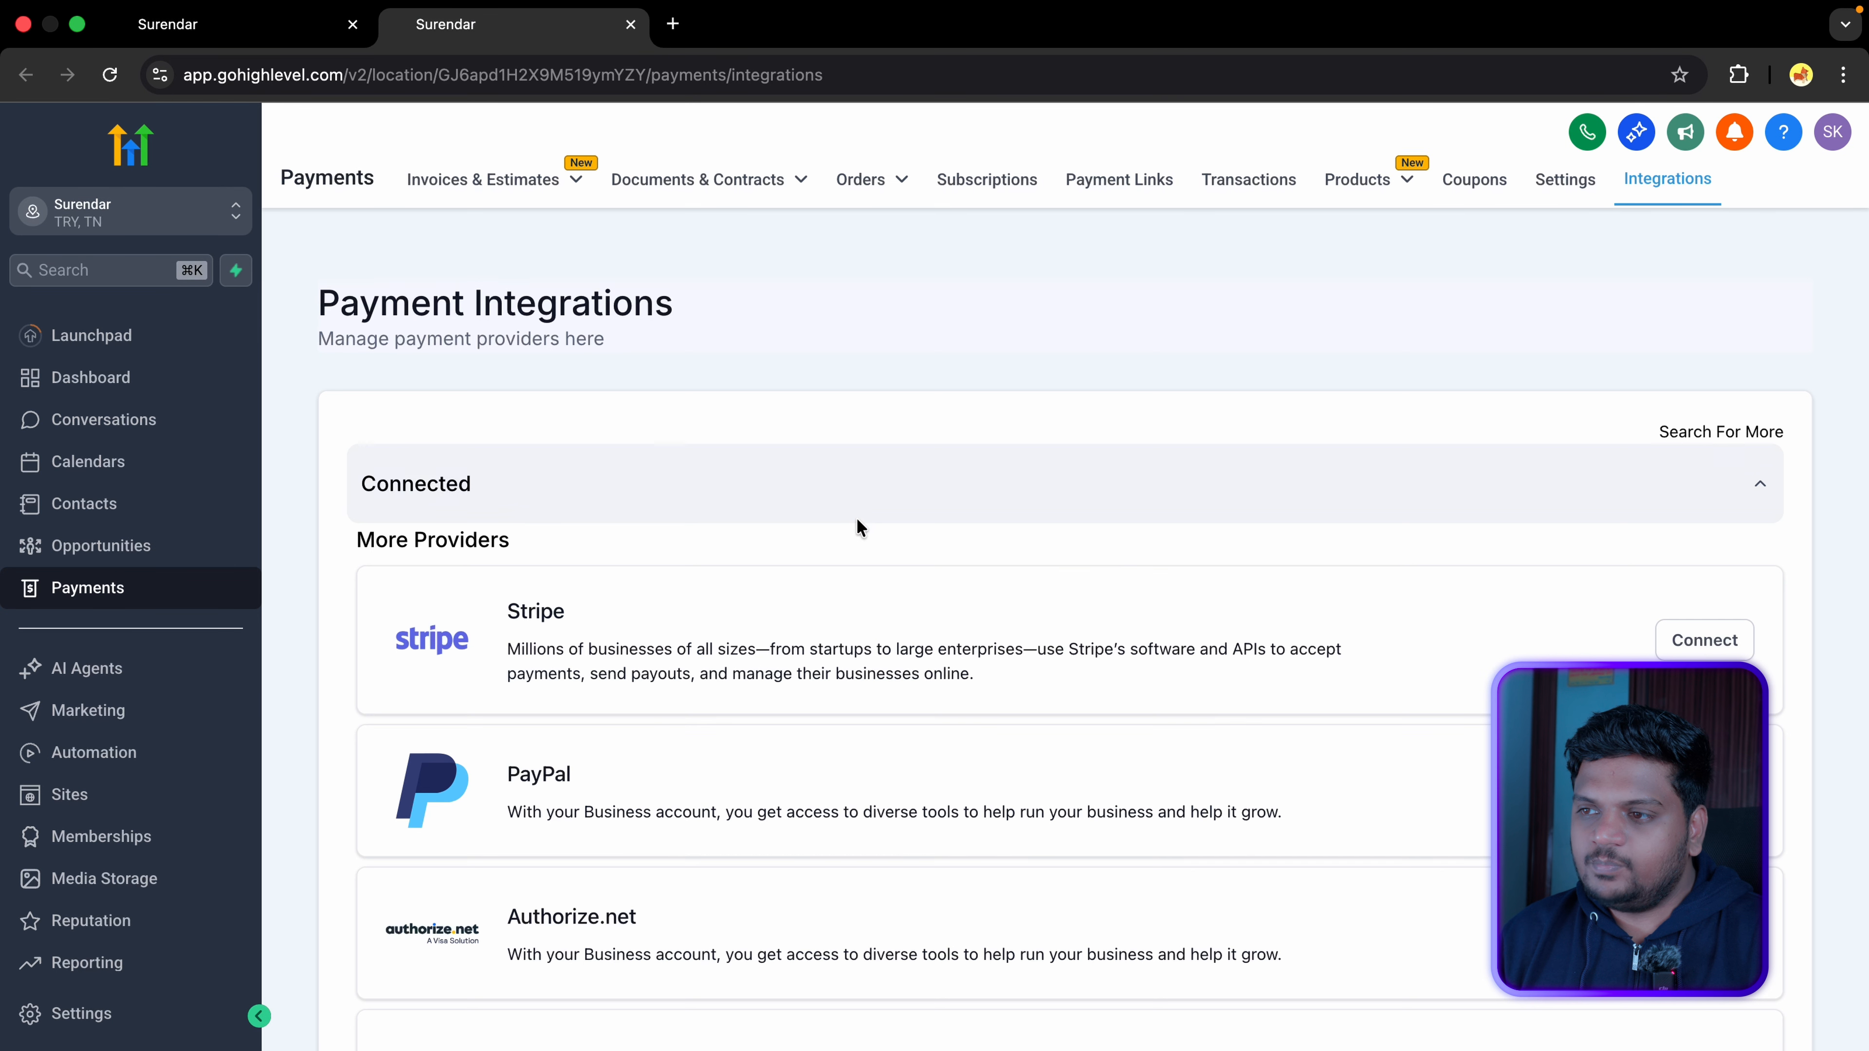
pyautogui.moveTo(322, 302); pyautogui.dragTo(750, 299)
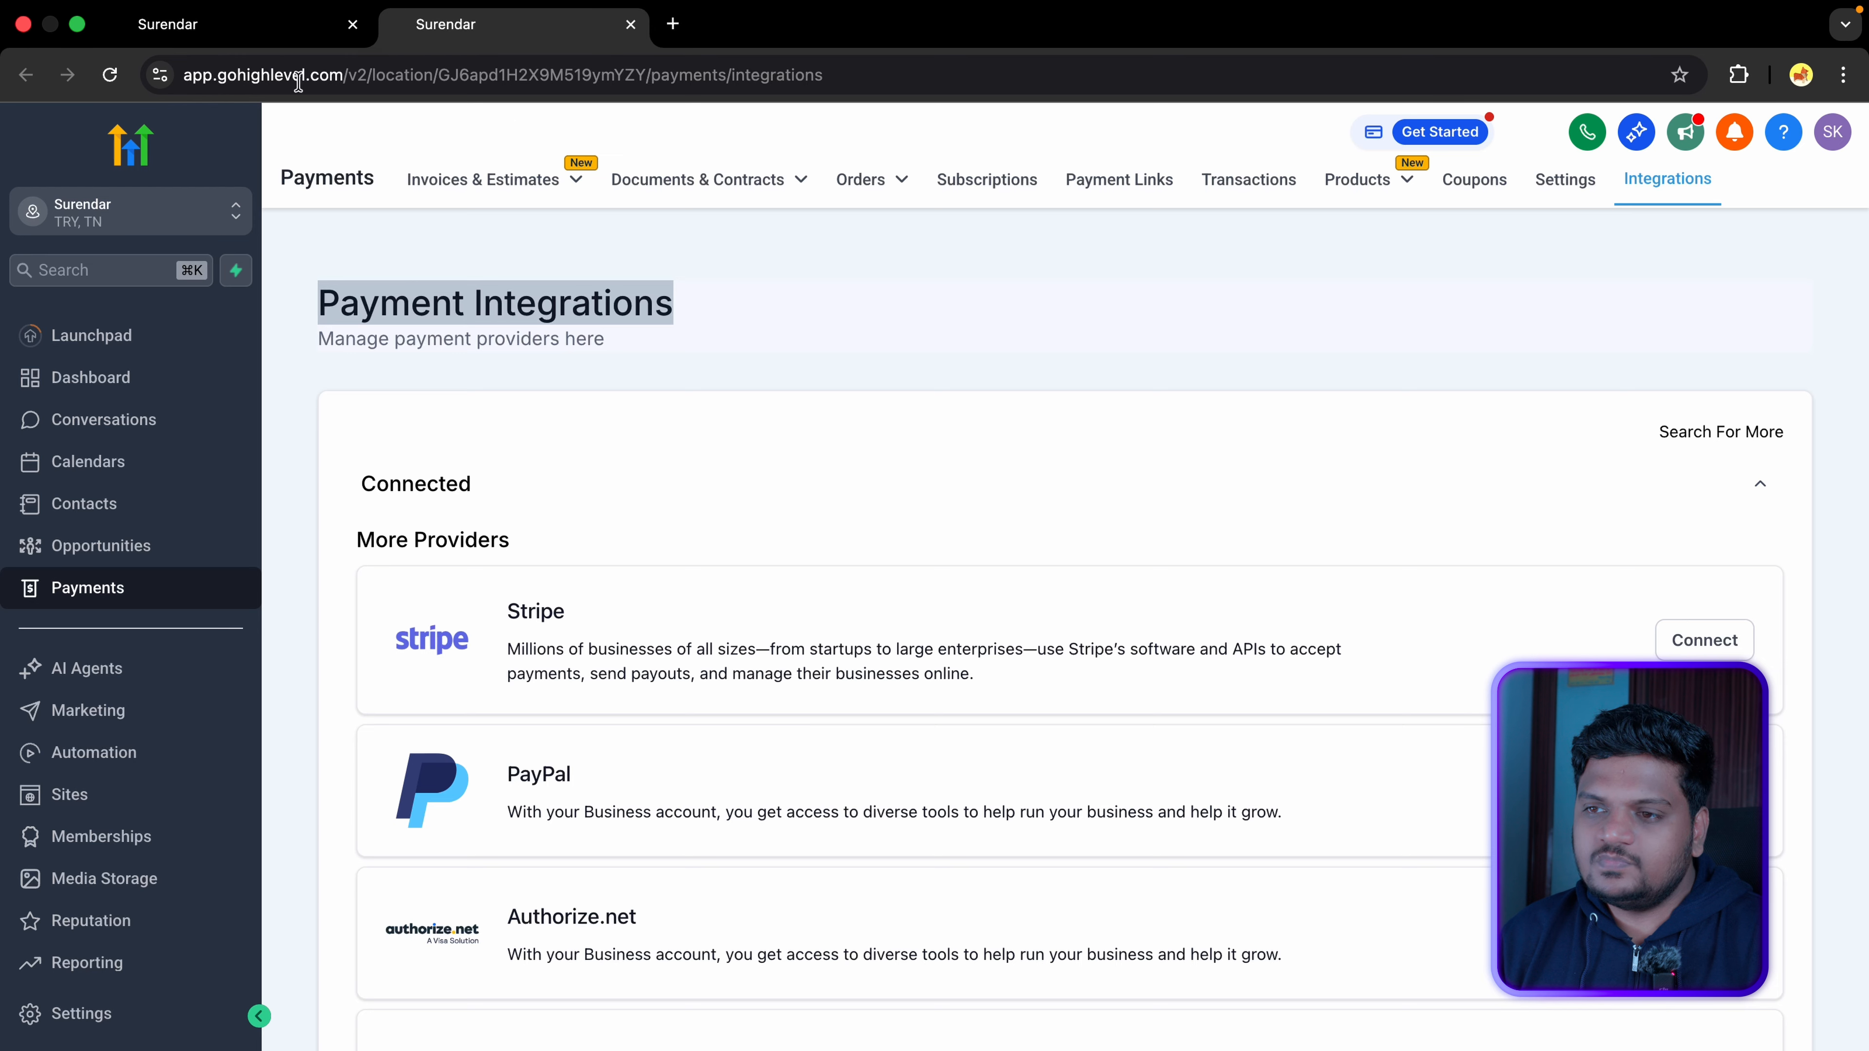
pyautogui.click(305, 26)
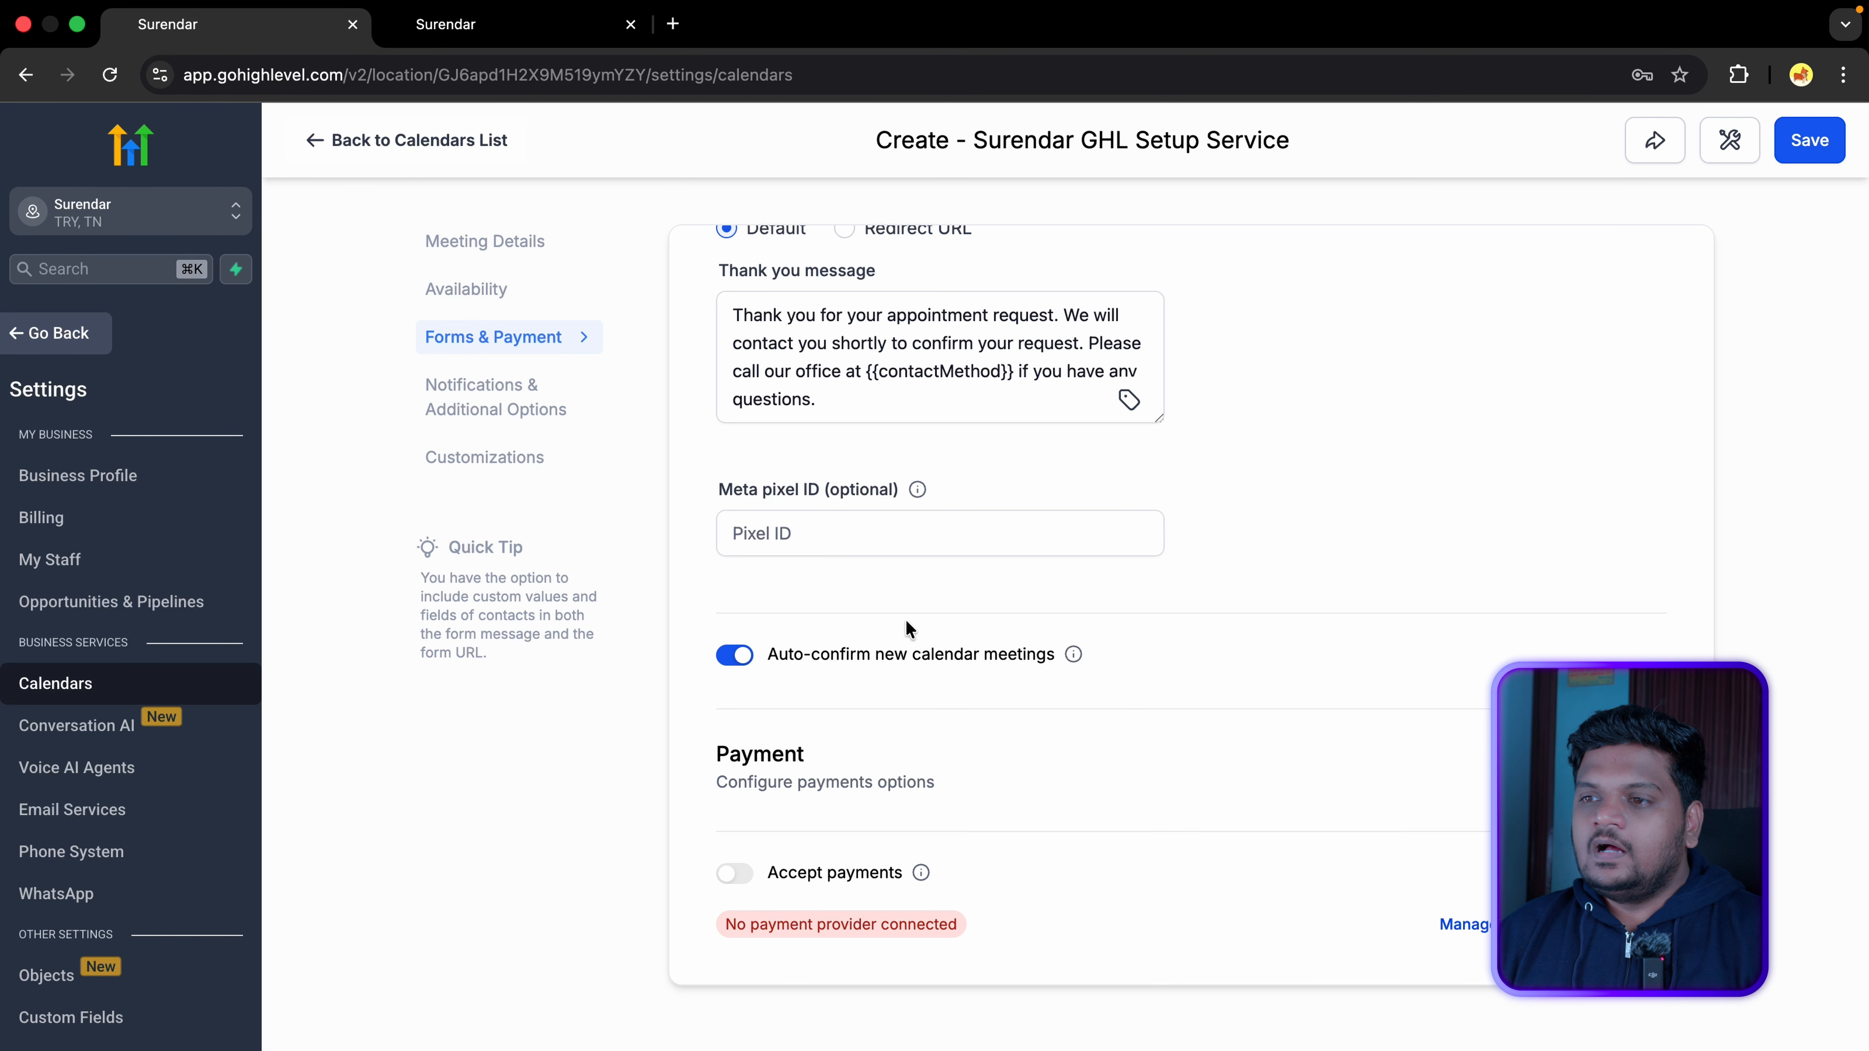
# Step: In Customizations, check the cover image option and keep the widget style on Neo
pyautogui.click(648, 504)
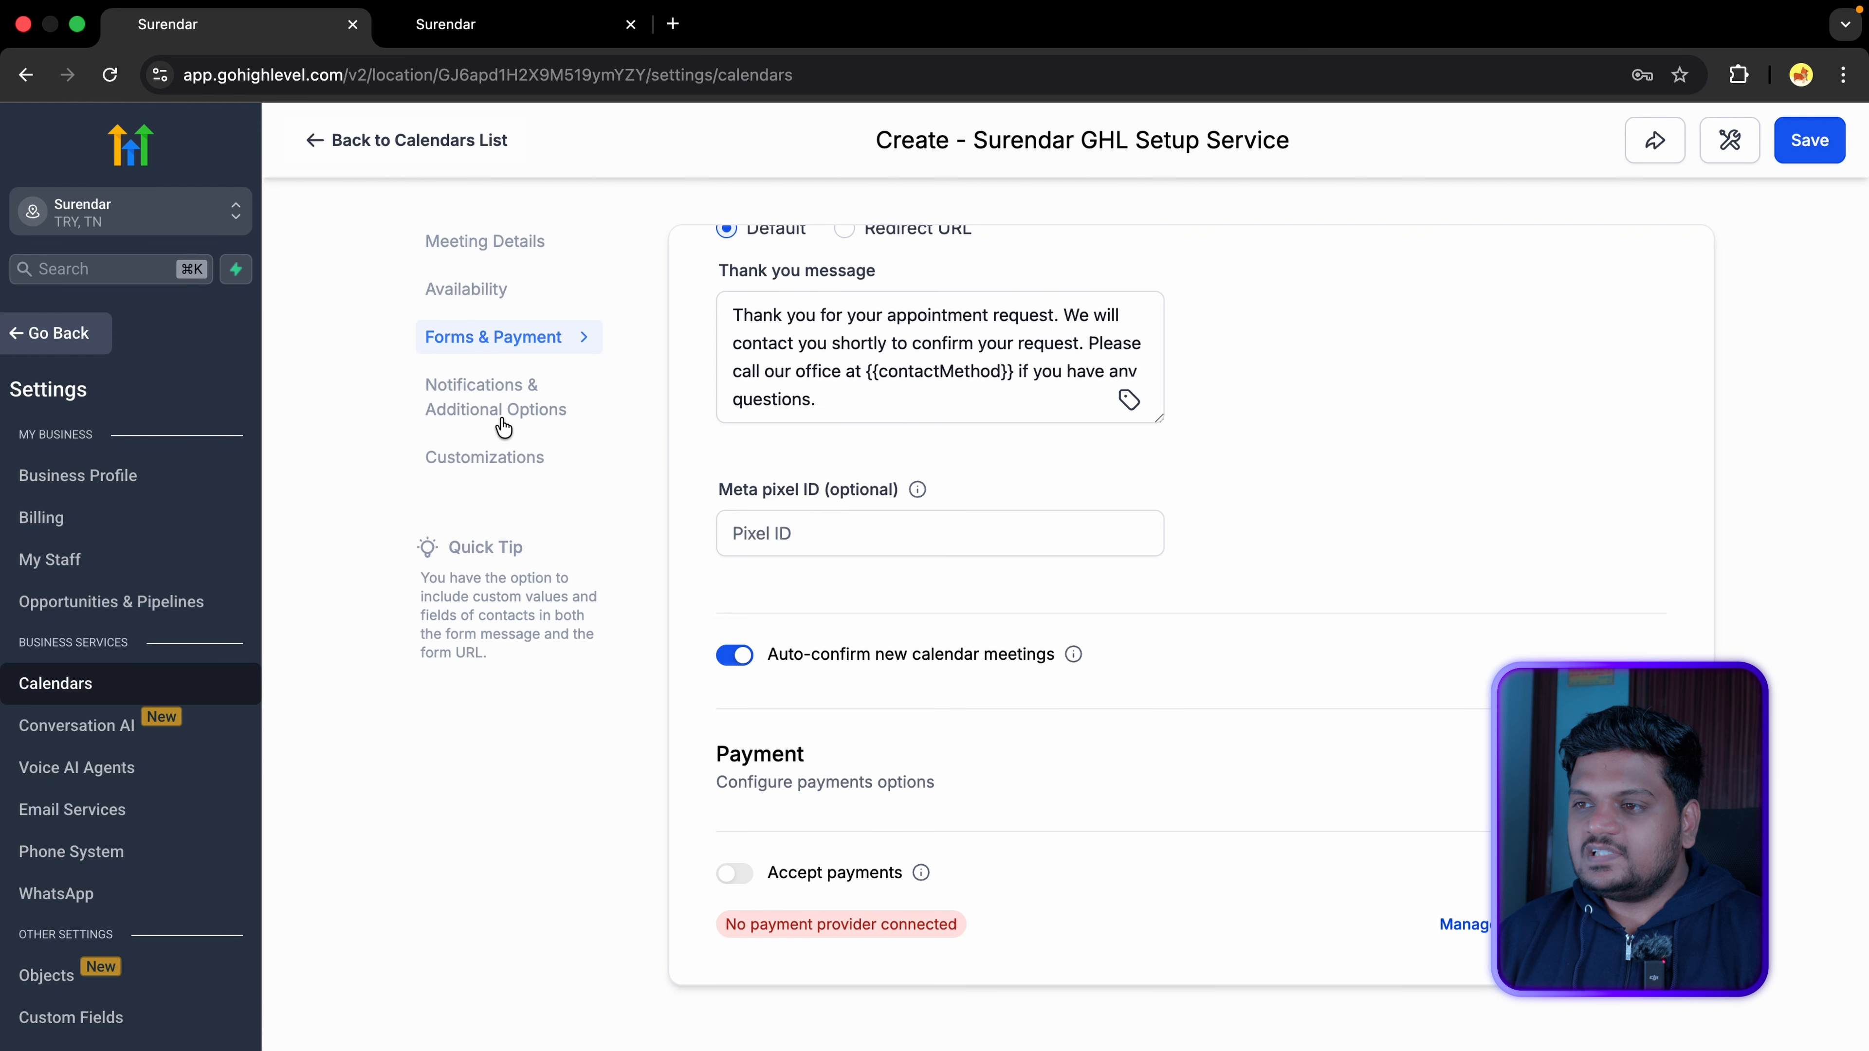
pyautogui.click(522, 460)
pyautogui.scroll(10, 1009, 466)
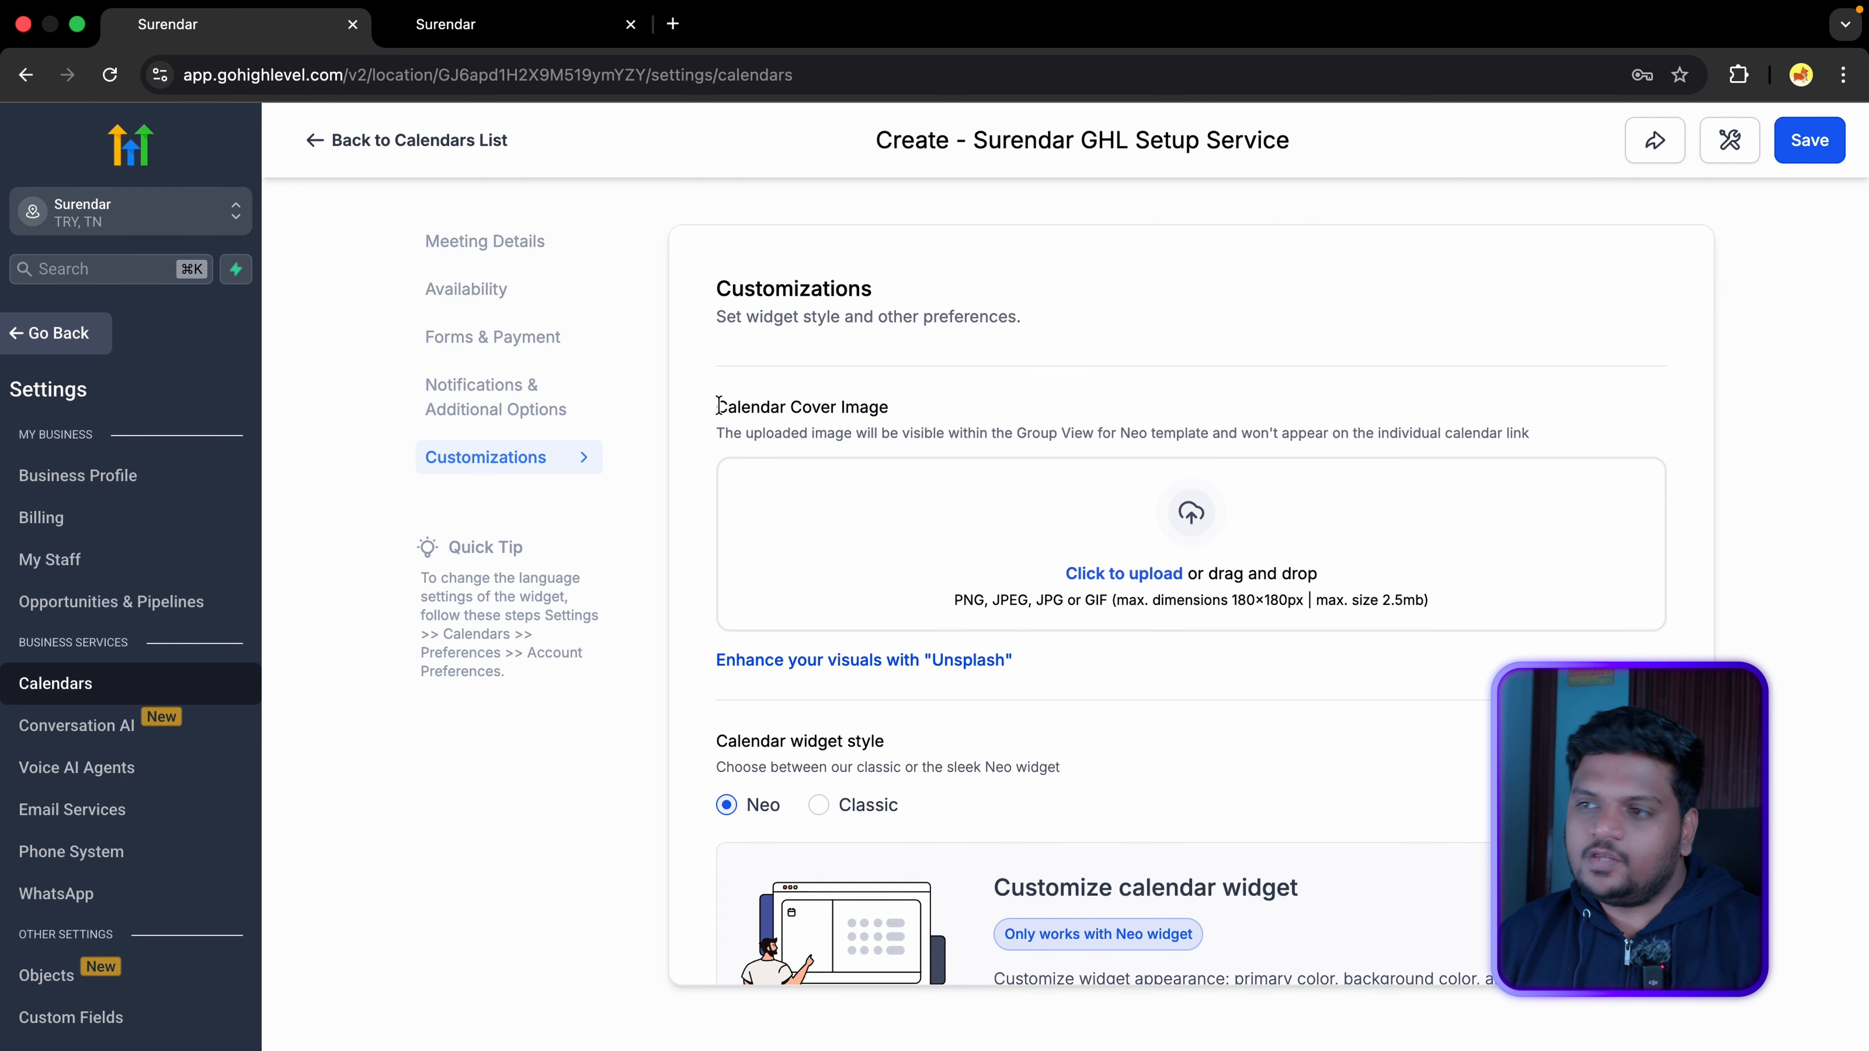
pyautogui.moveTo(719, 405); pyautogui.dragTo(986, 405)
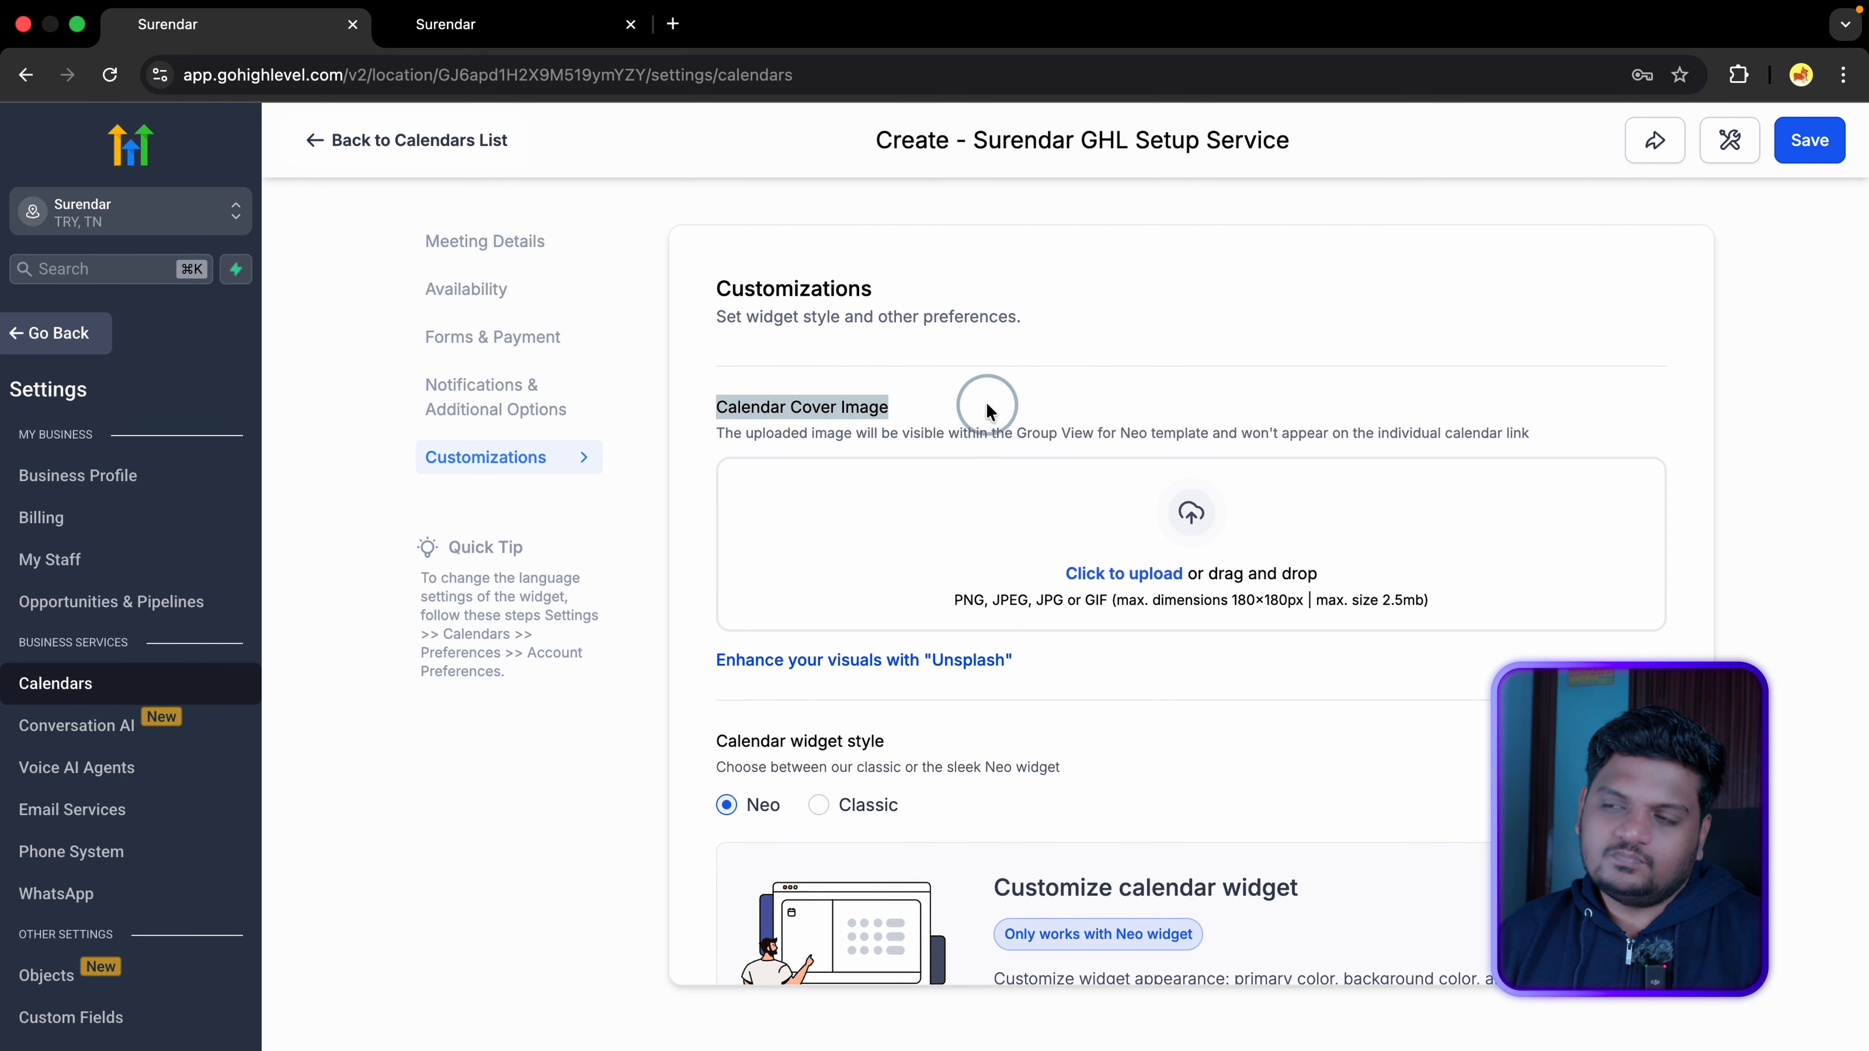
pyautogui.click(1154, 578)
pyautogui.scroll(-5, 1153, 577)
pyautogui.moveTo(718, 376); pyautogui.dragTo(928, 377)
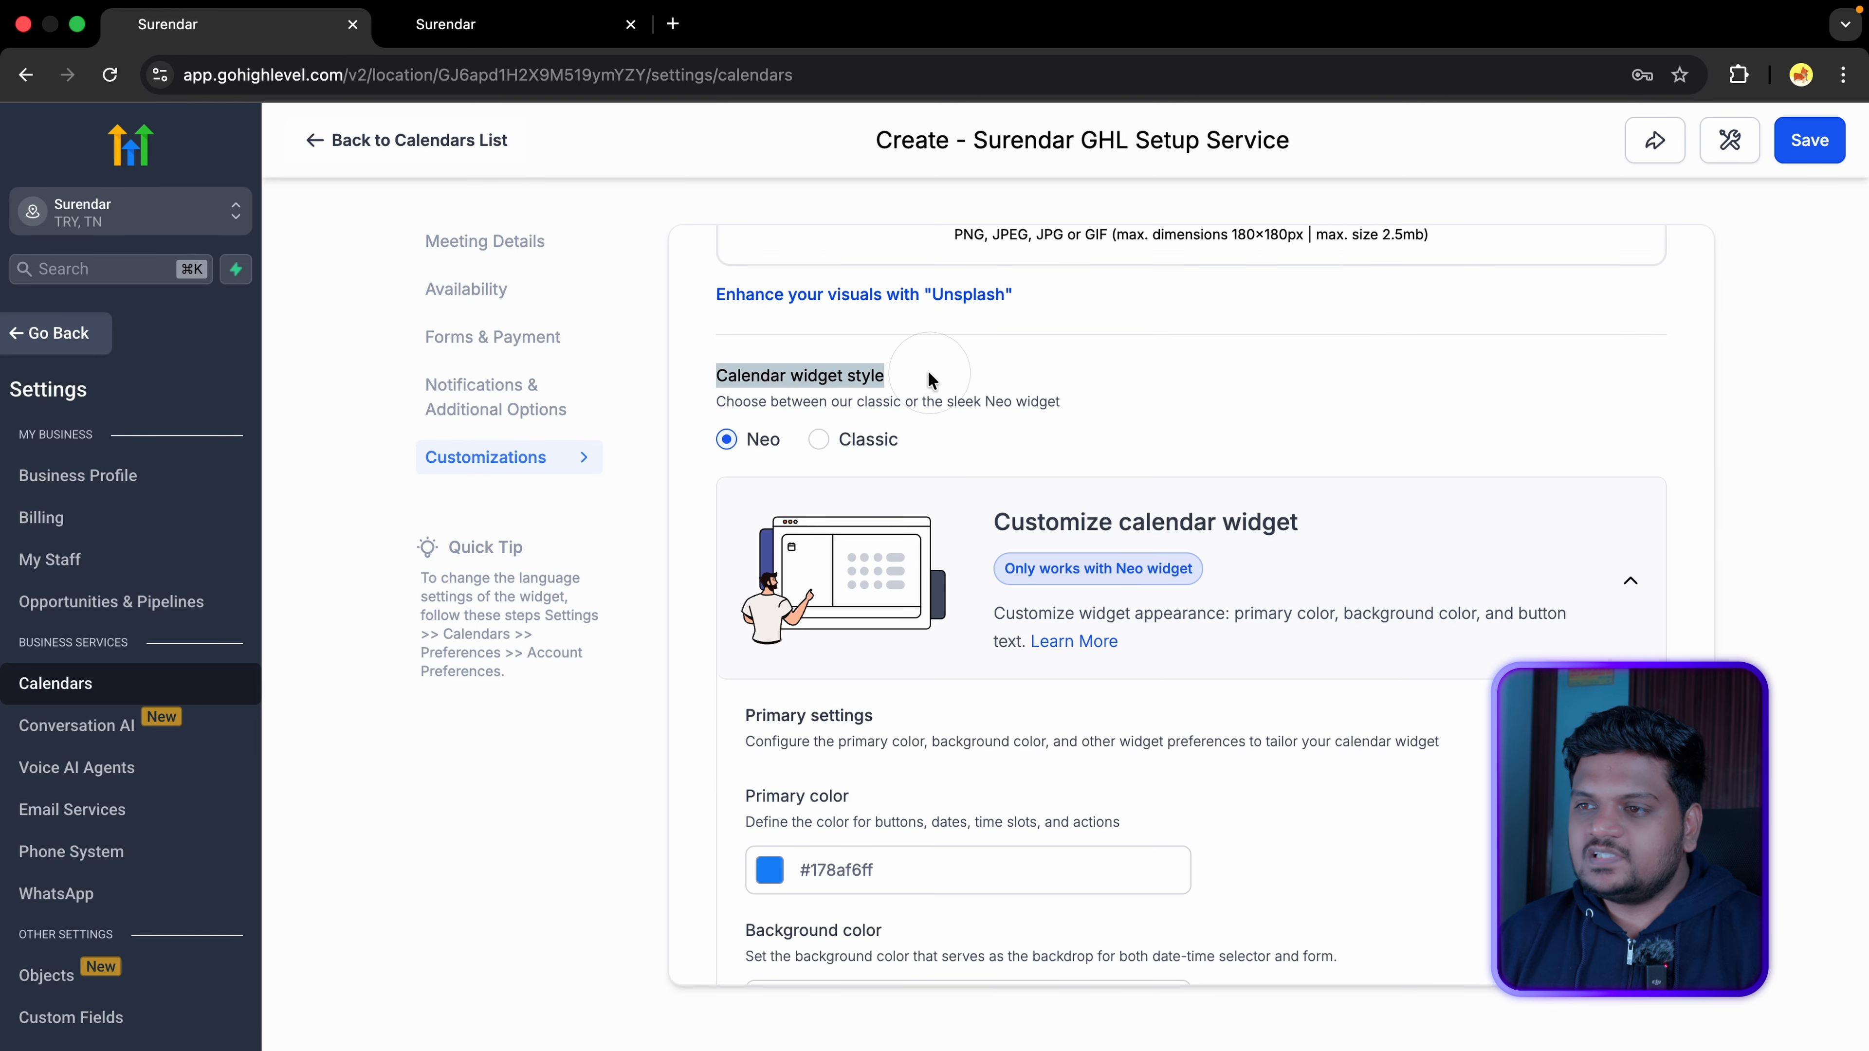
pyautogui.click(818, 439)
pyautogui.click(728, 441)
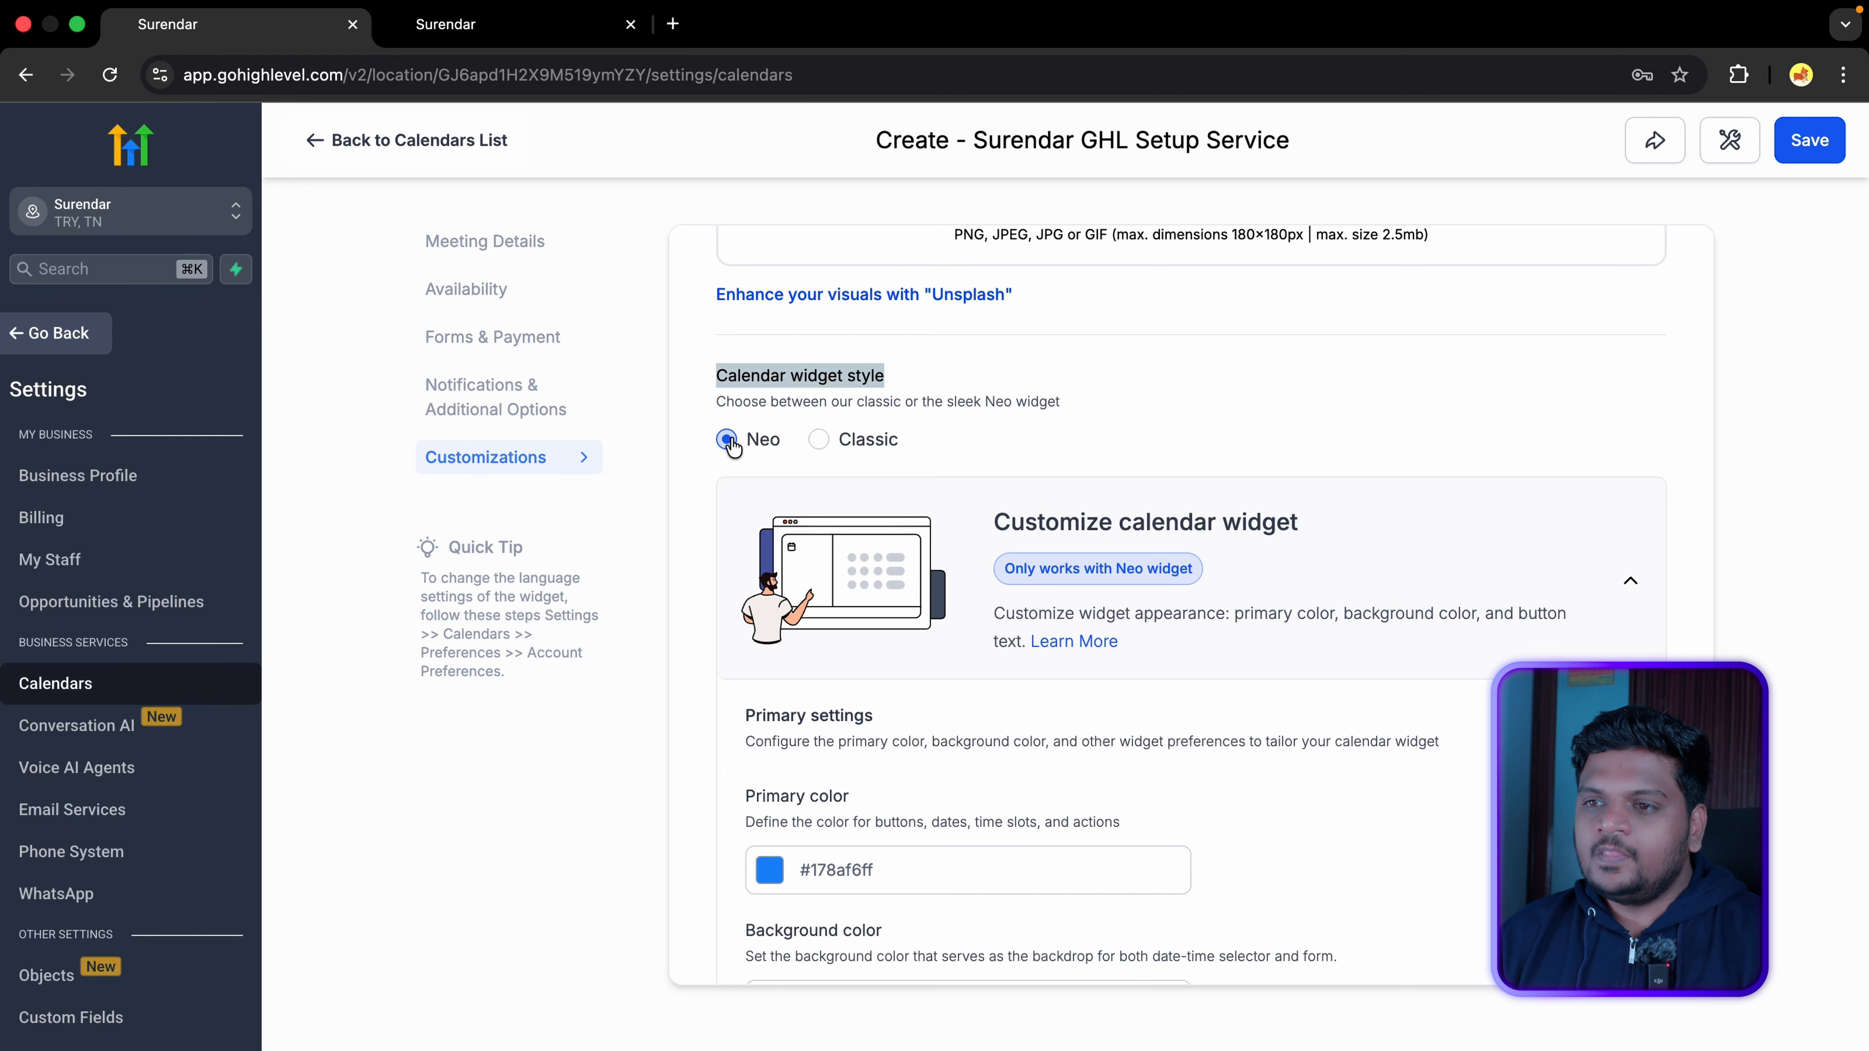
# Step: Change the booking button text to 'Book Now'
pyautogui.scroll(-5, 732, 446)
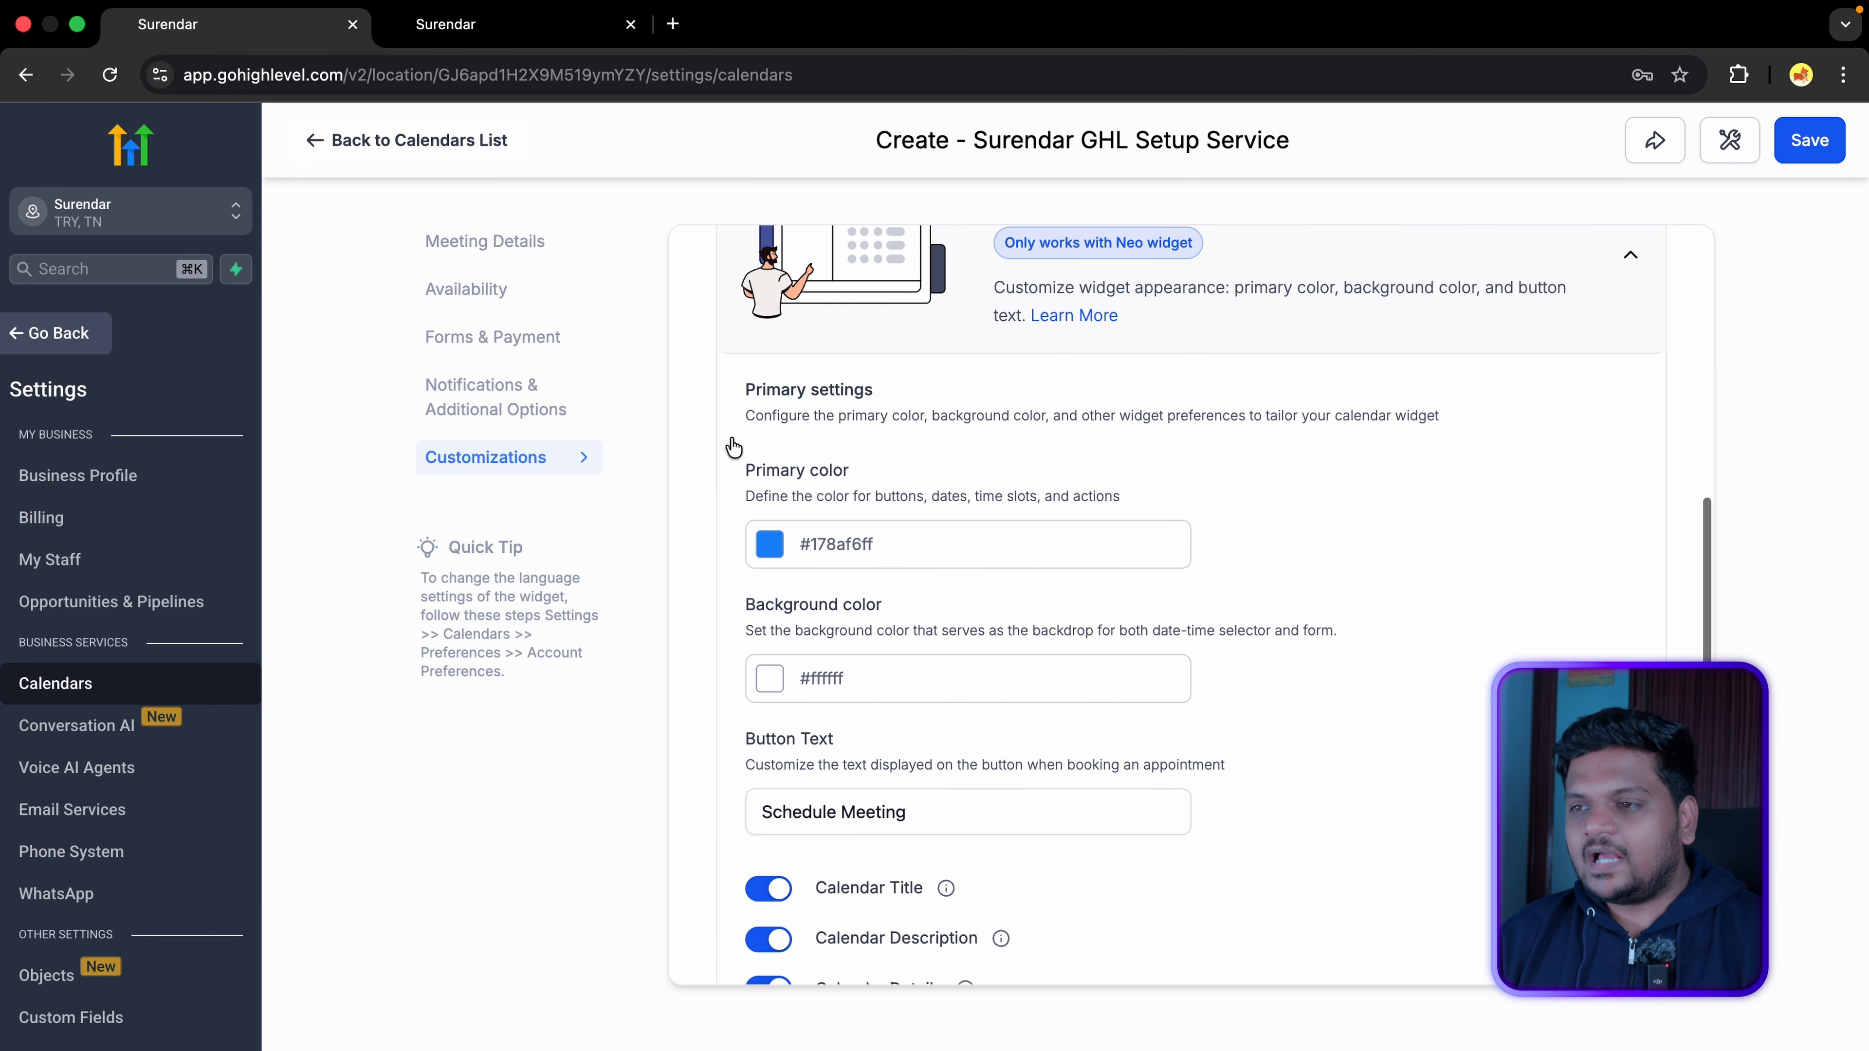
pyautogui.scroll(-1, 732, 445)
pyautogui.scroll(-3, 765, 404)
pyautogui.click(761, 553)
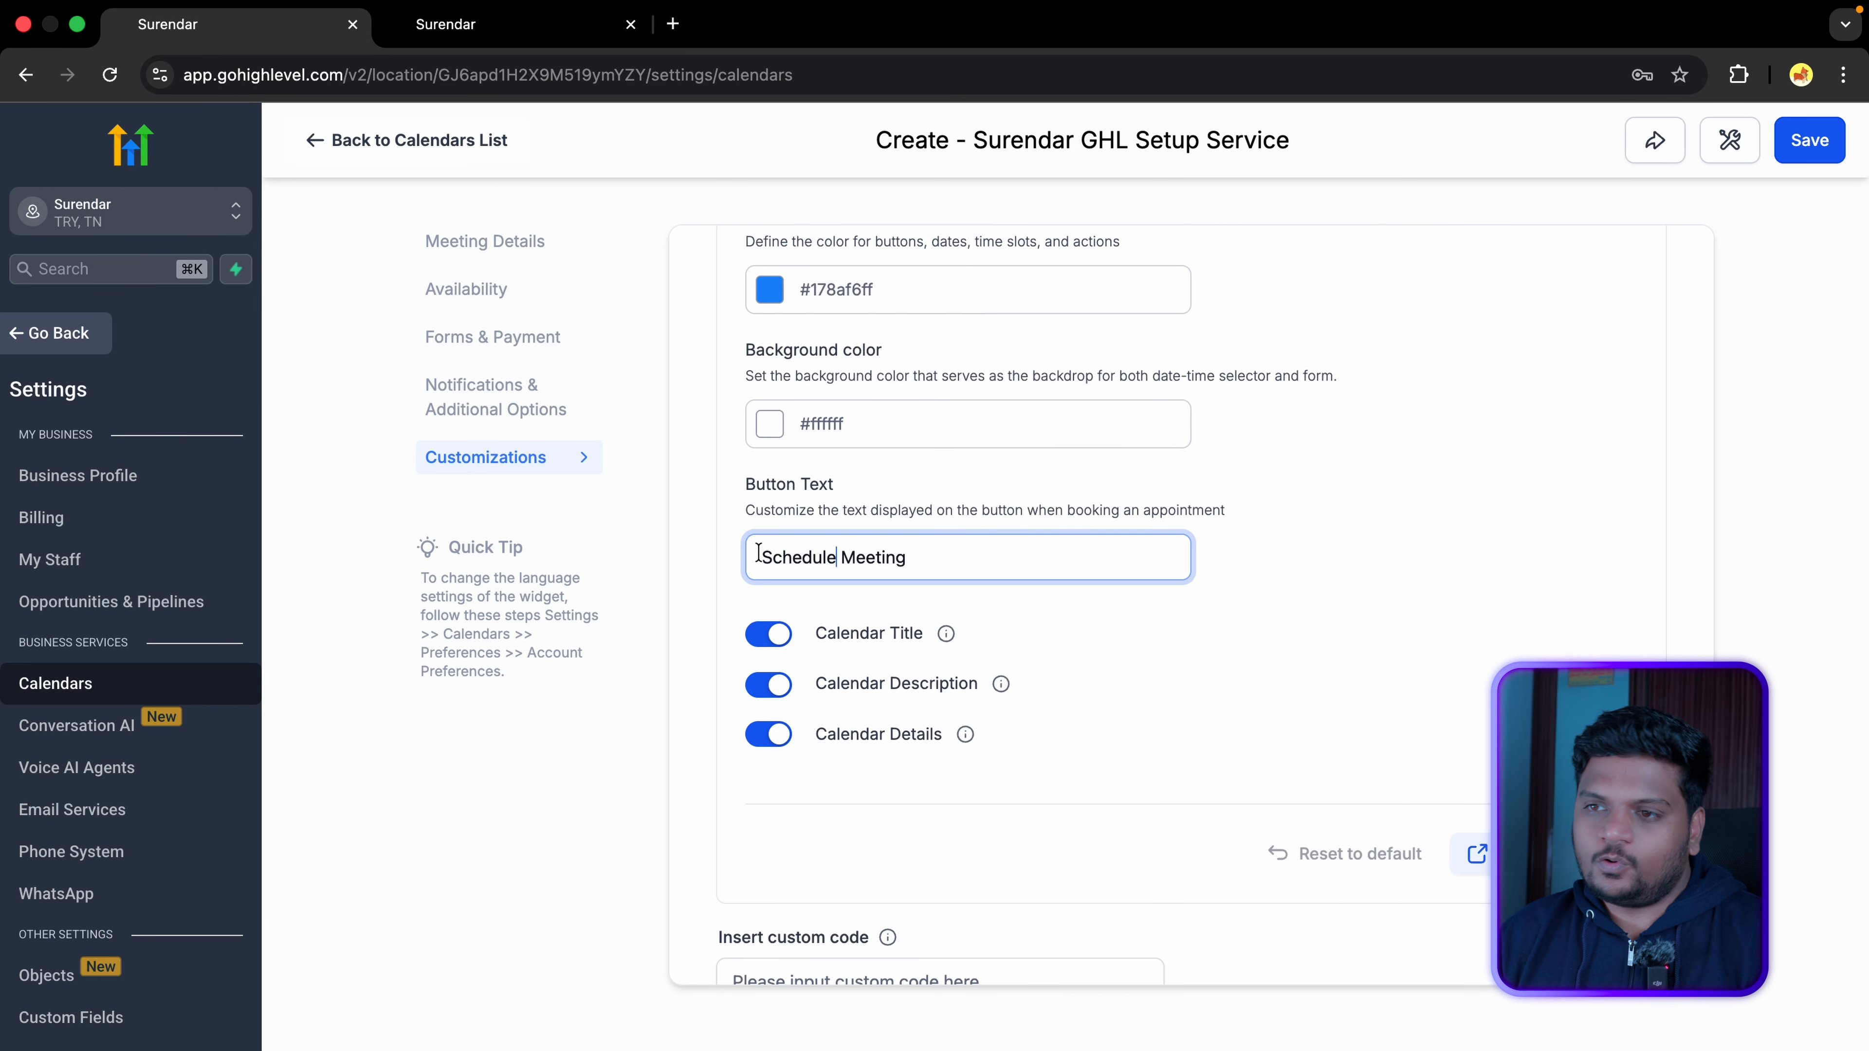
pyautogui.press('super+a')
pyautogui.press('capslock')
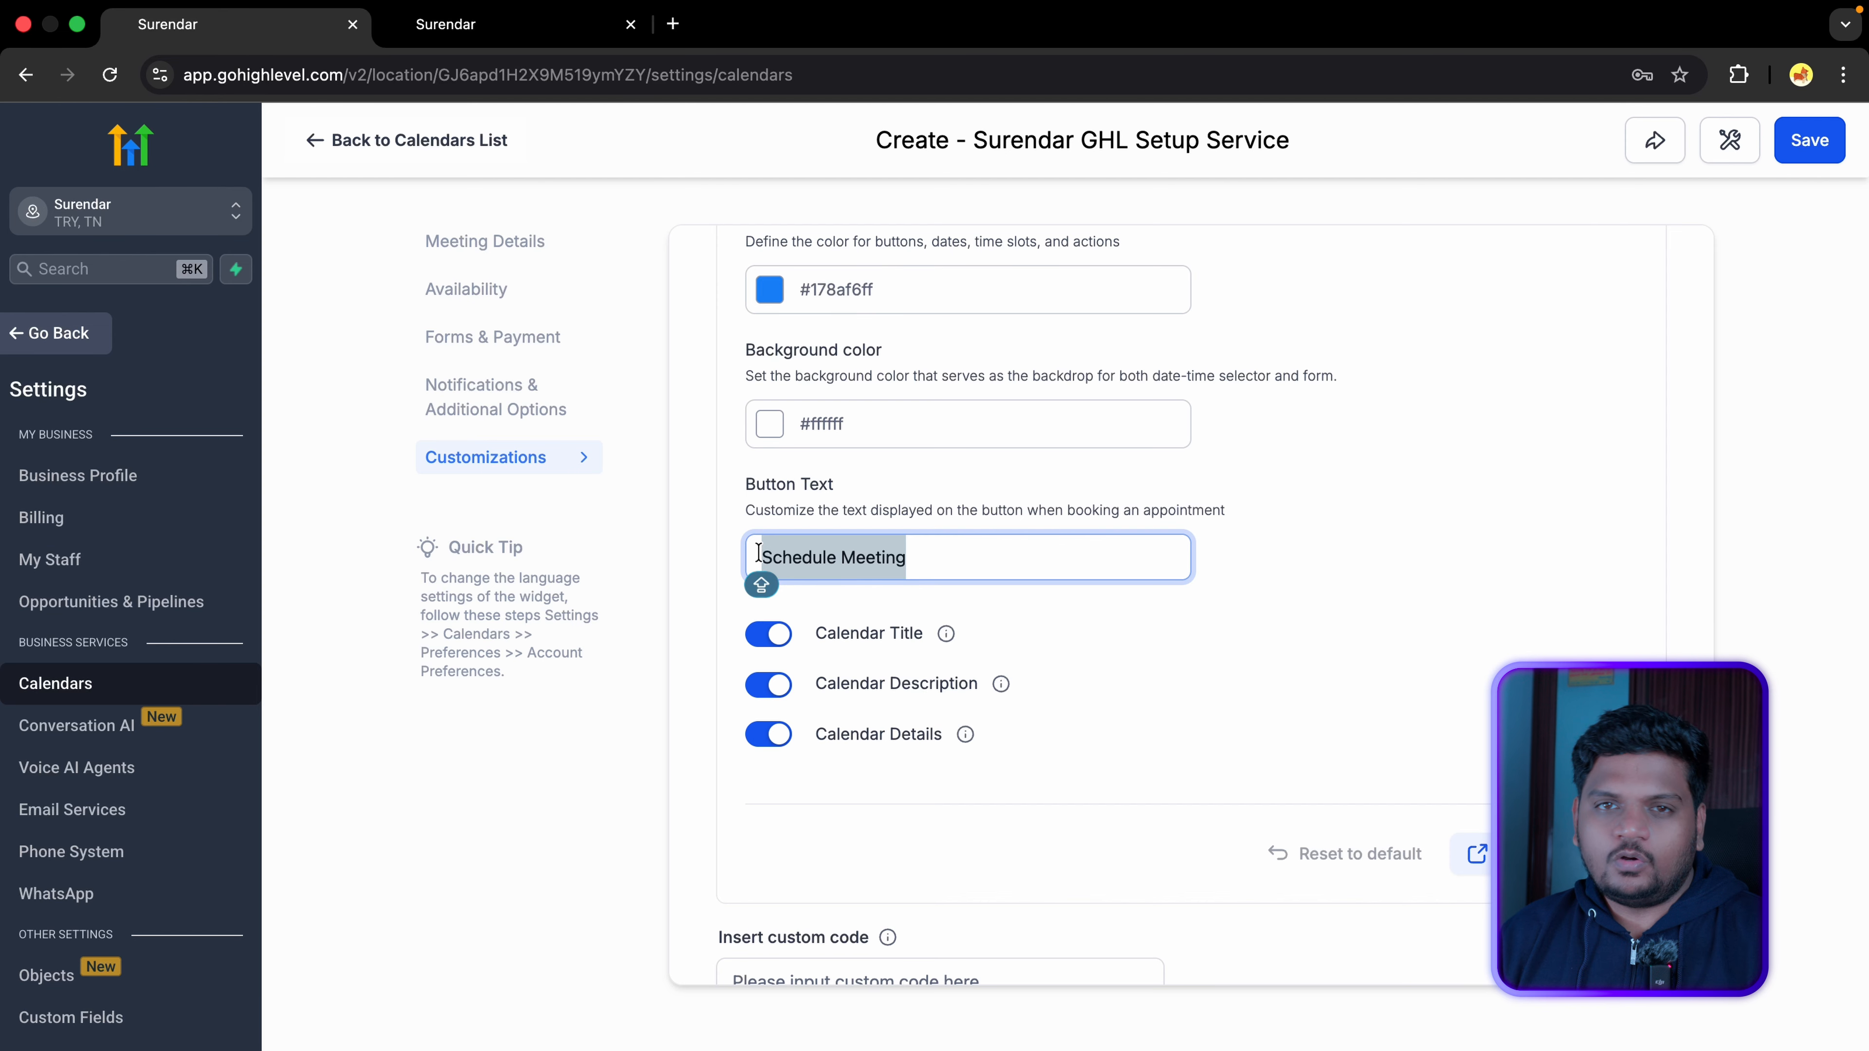
pyautogui.write('Book Now')
pyautogui.scroll(-3, 986, 582)
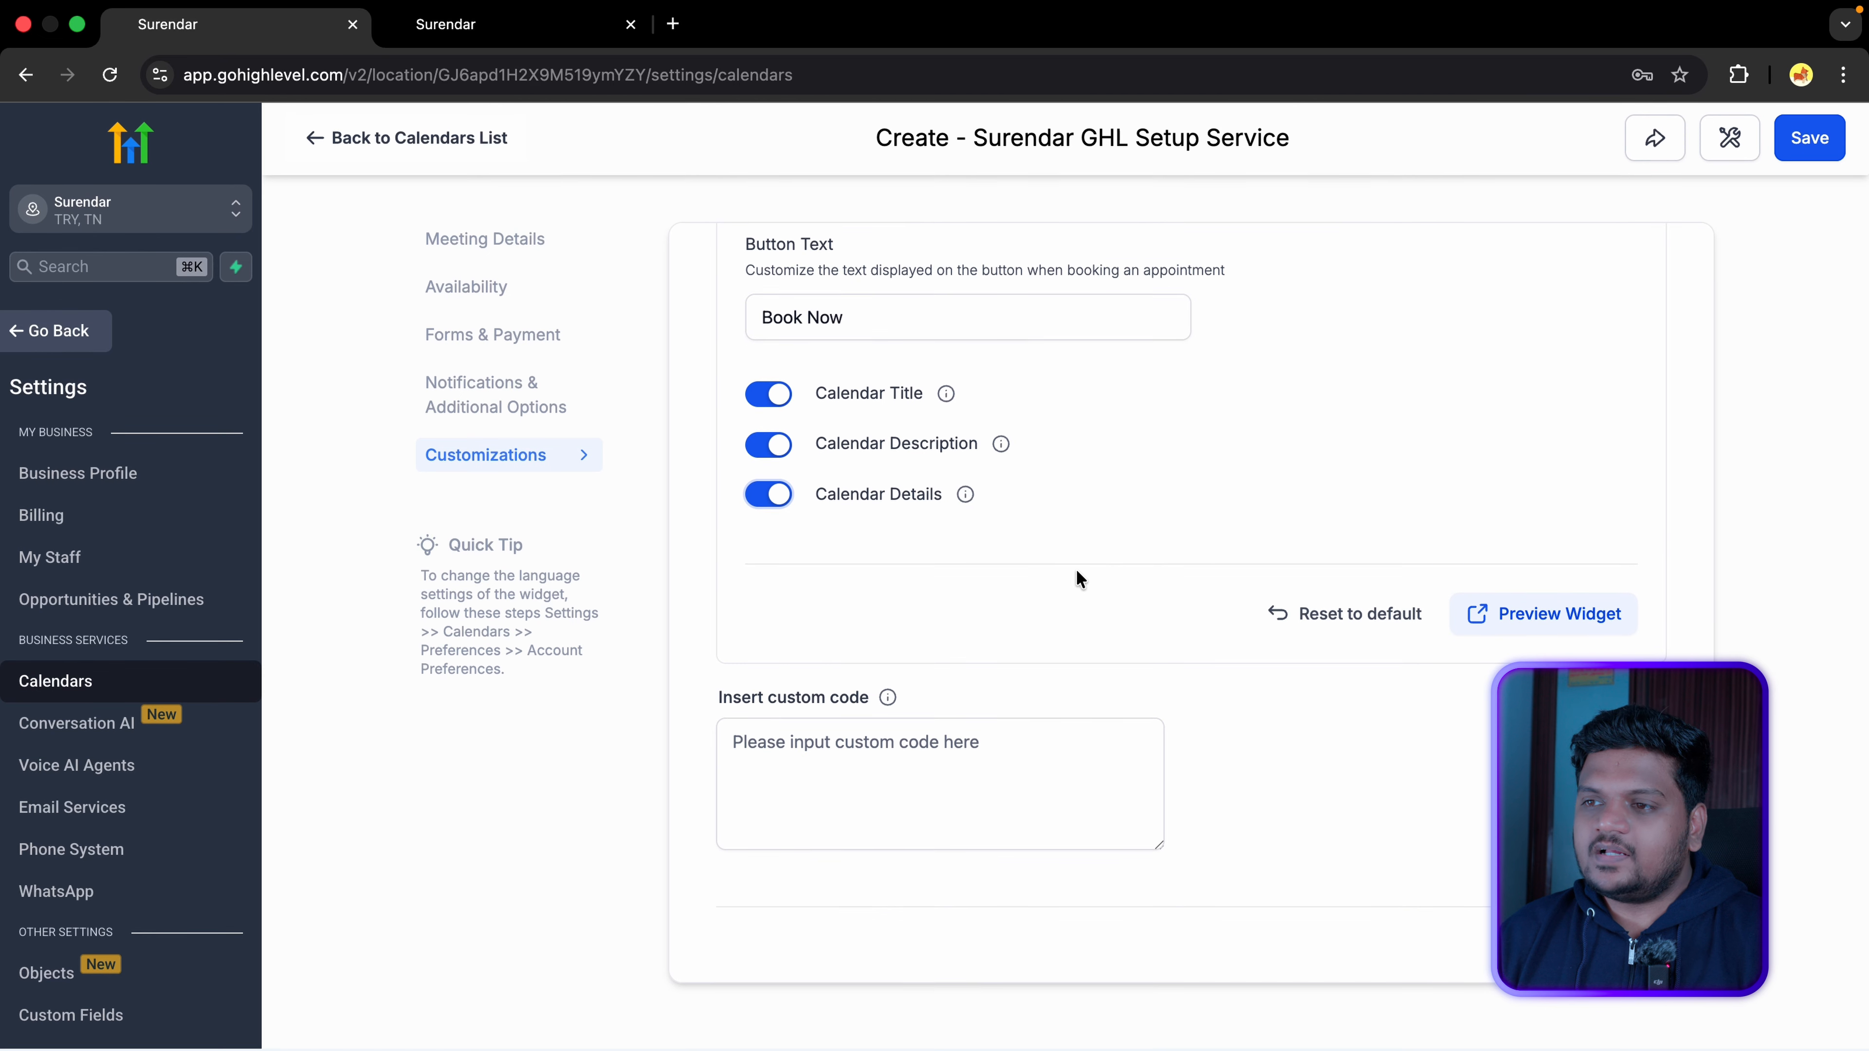
pyautogui.click(809, 754)
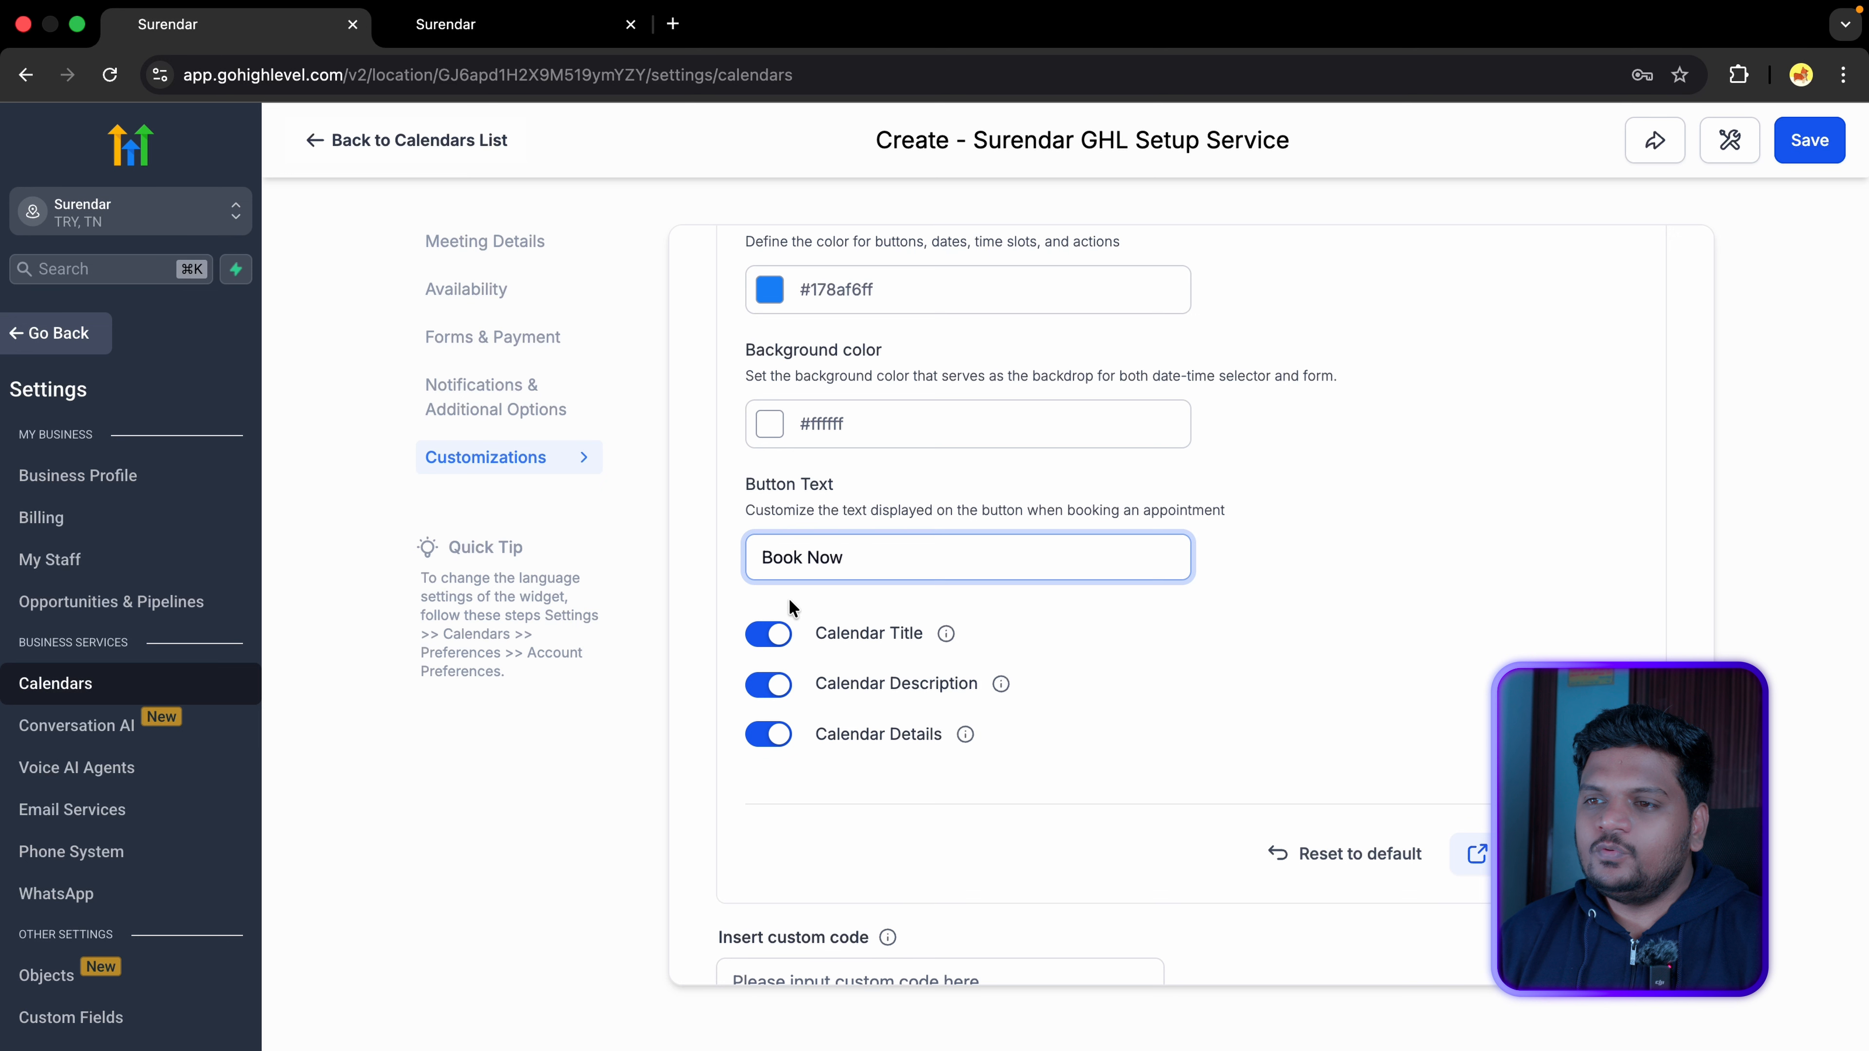
# Step: Toggle Calendar Title, Description and Details off and back on, then preview the widget
pyautogui.scroll(-2, 789, 605)
pyautogui.moveTo(816, 531); pyautogui.dragTo(920, 530)
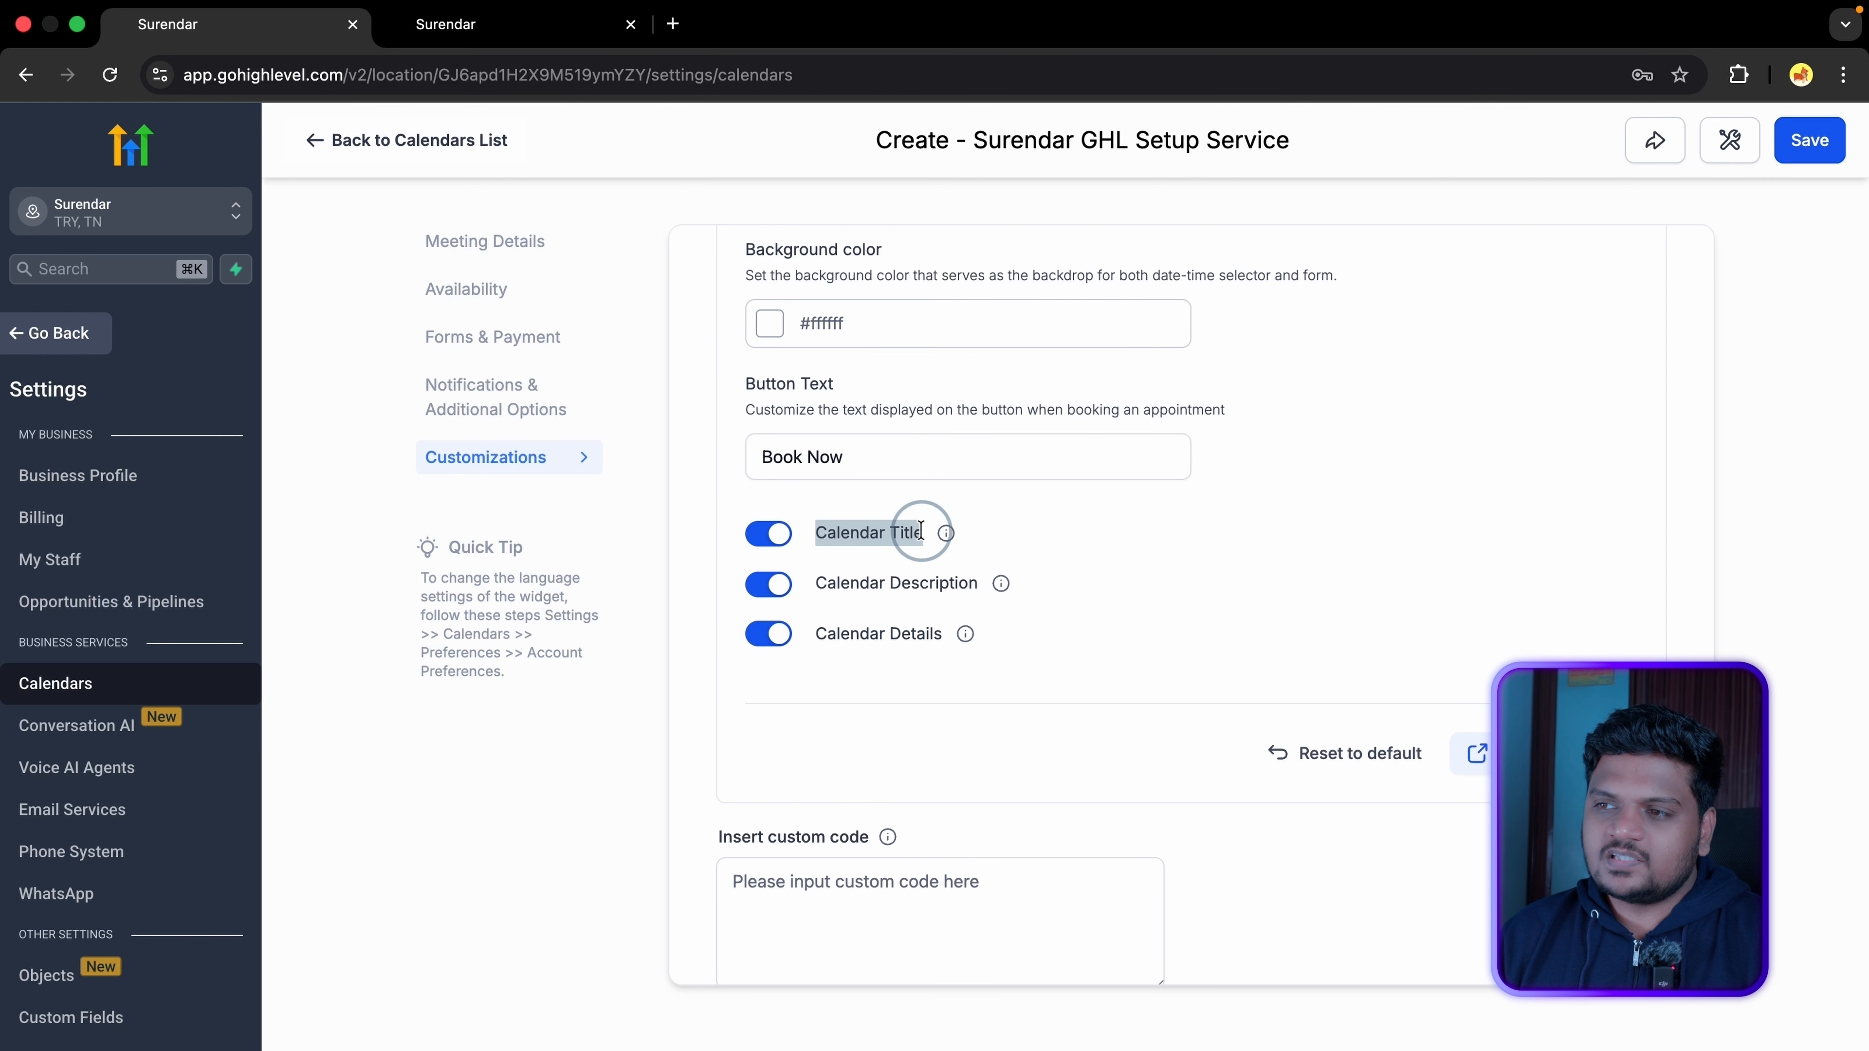
pyautogui.moveTo(817, 583); pyautogui.dragTo(979, 583)
pyautogui.moveTo(815, 631)
pyautogui.mouseDown()
pyautogui.moveTo(949, 633)
pyautogui.moveTo(793, 656)
pyautogui.mouseUp()
pyautogui.click(767, 532)
pyautogui.click(768, 583)
pyautogui.click(768, 634)
pyautogui.click(768, 532)
pyautogui.click(768, 583)
pyautogui.click(768, 633)
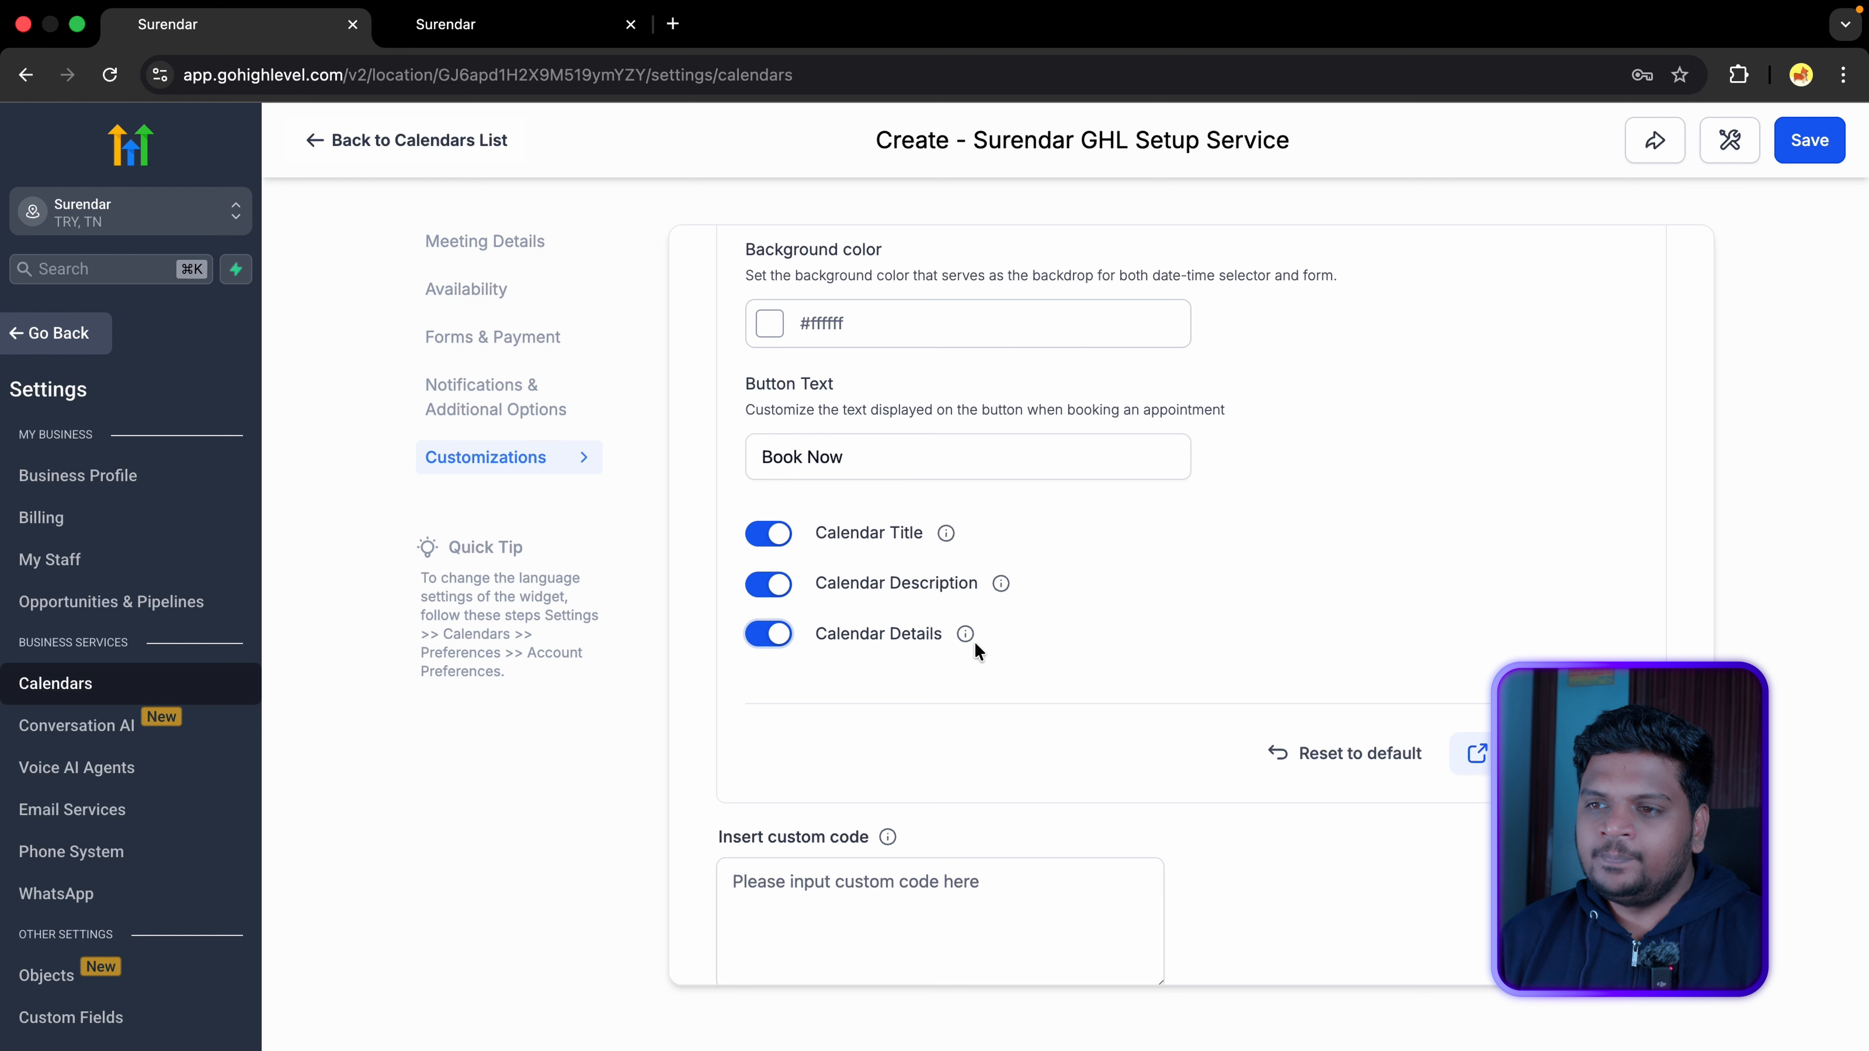
pyautogui.scroll(-2, 974, 641)
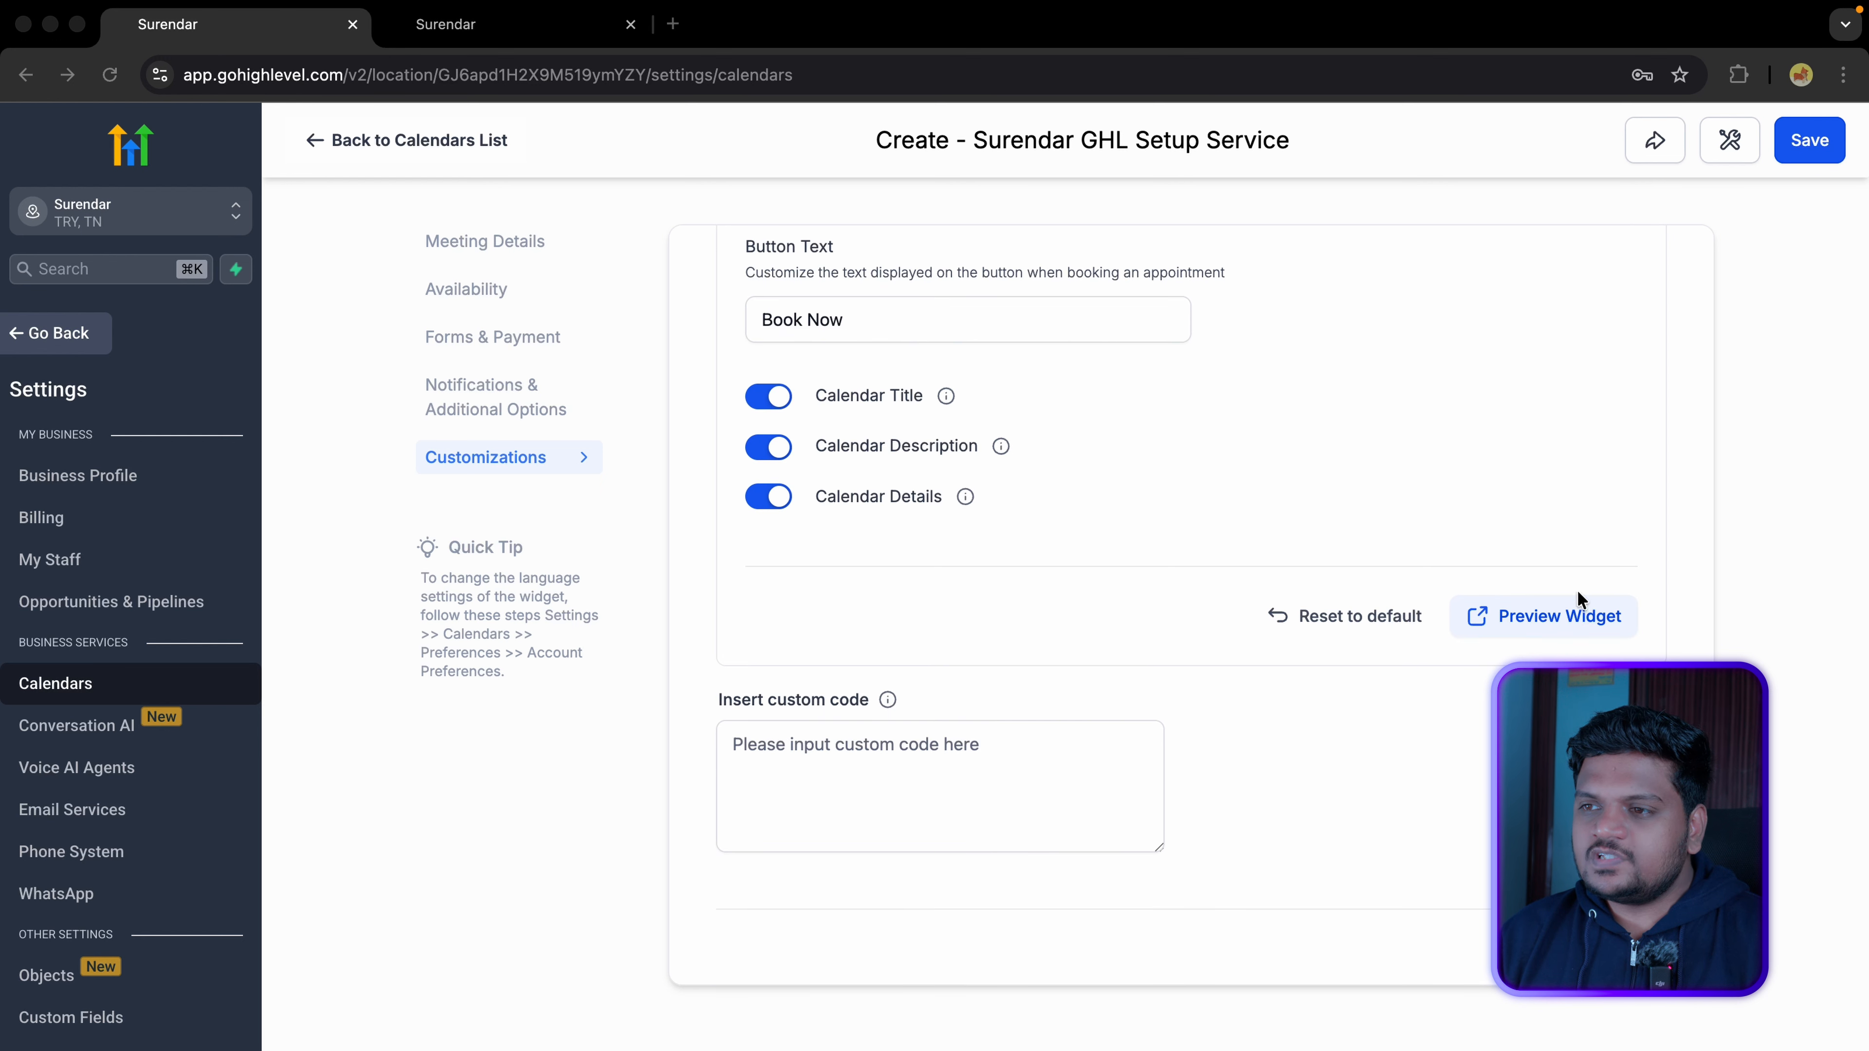
pyautogui.click(1542, 542)
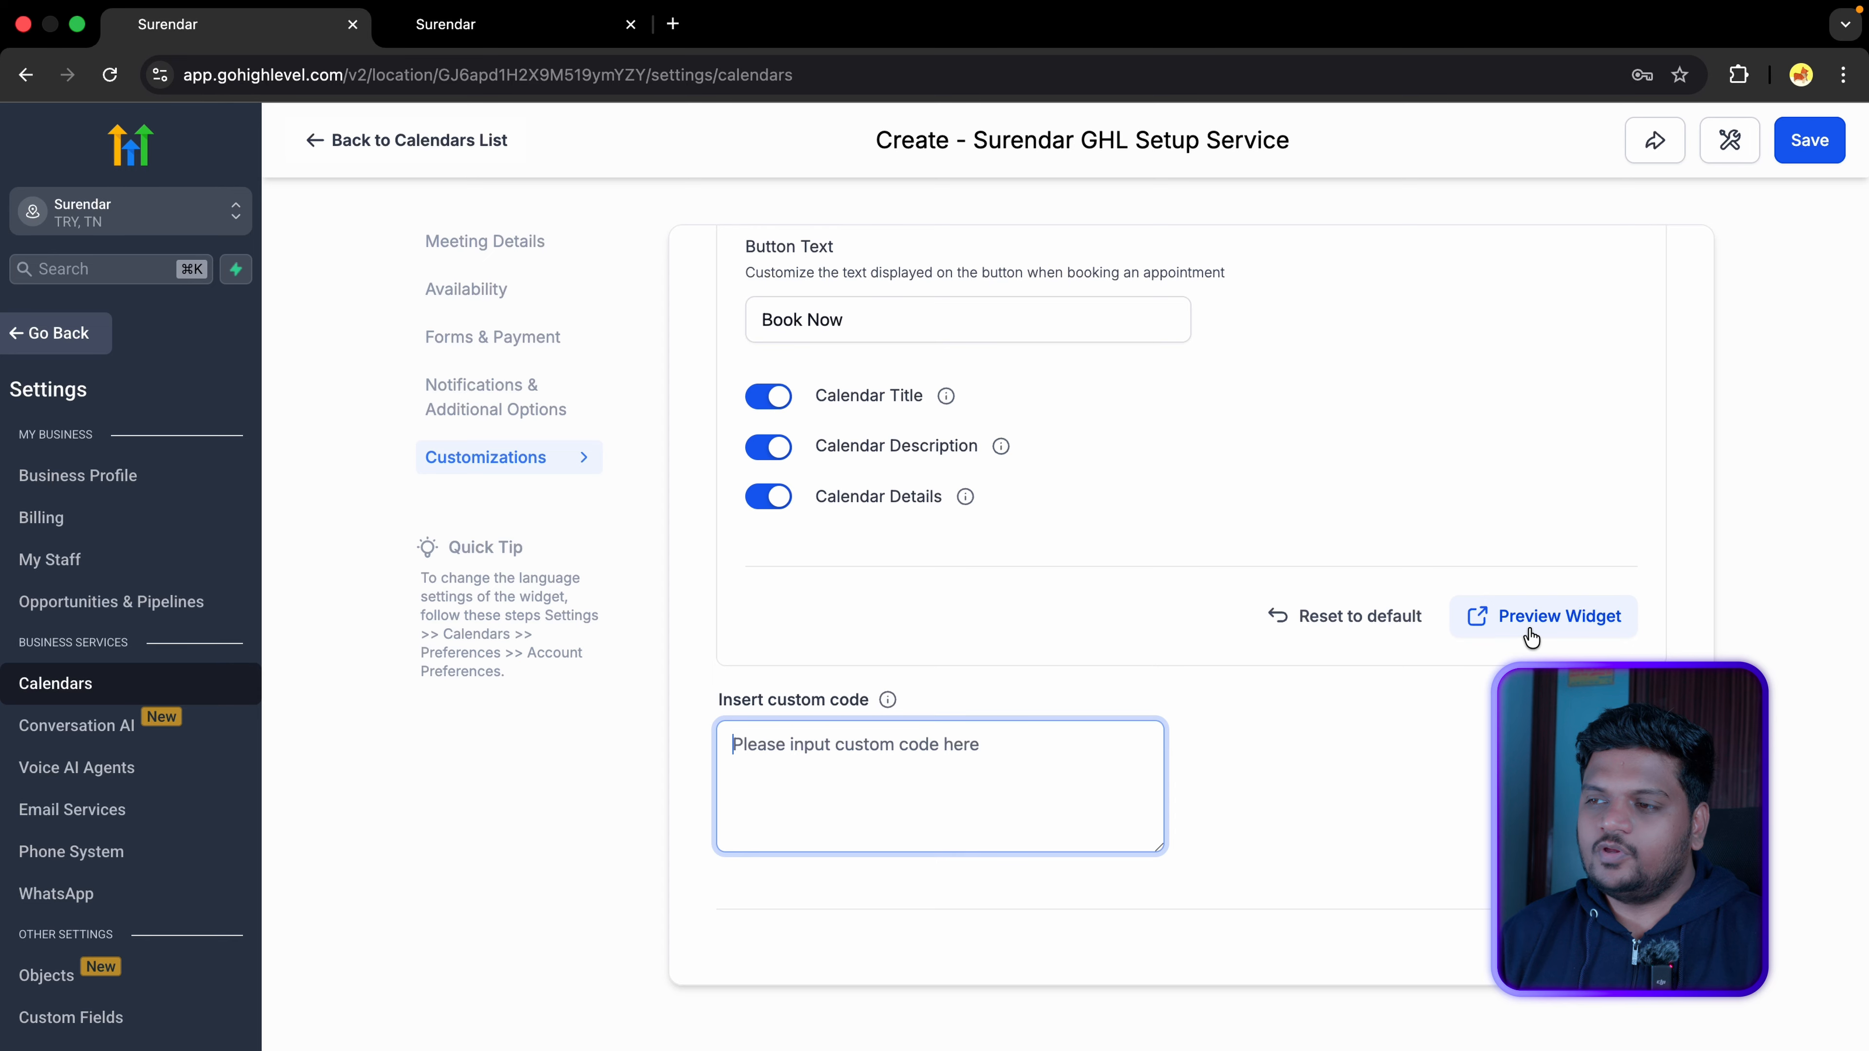
pyautogui.click(1552, 634)
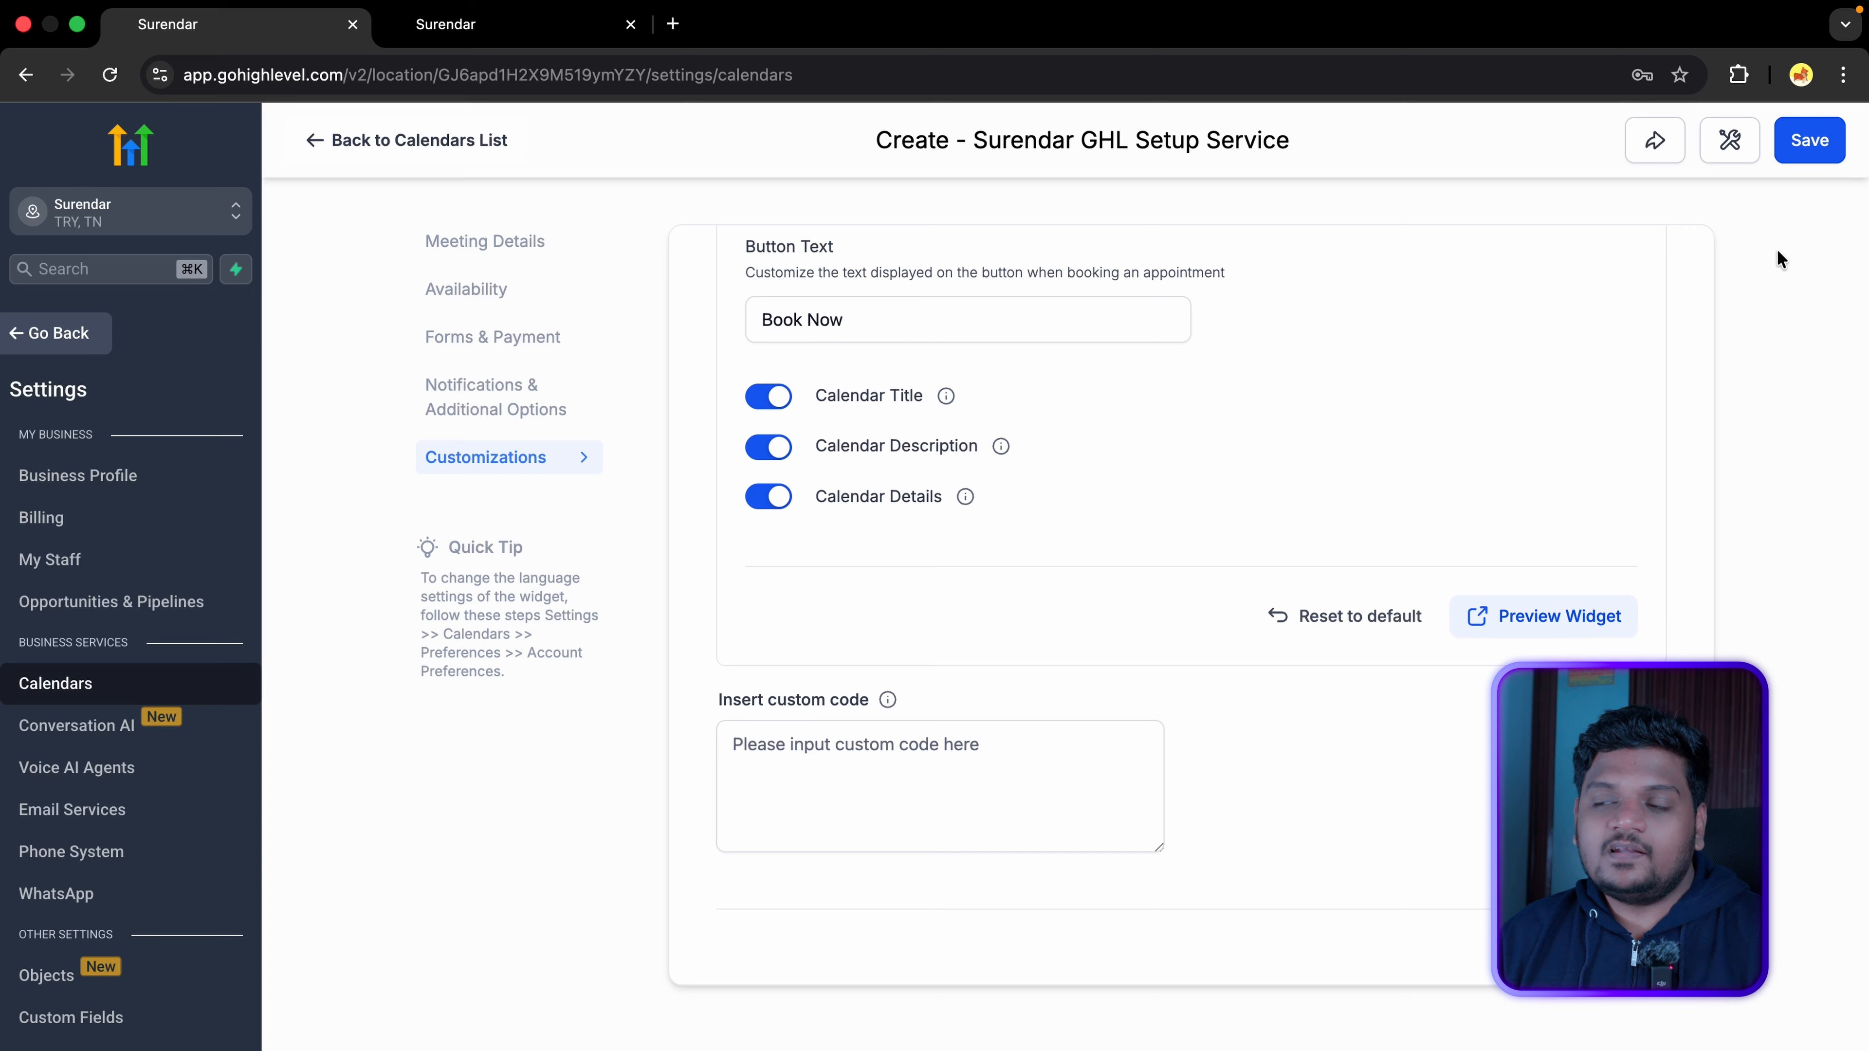
# Step: Save the calendar, open its share options and copy the scheduling and permanent links
pyautogui.click(1812, 151)
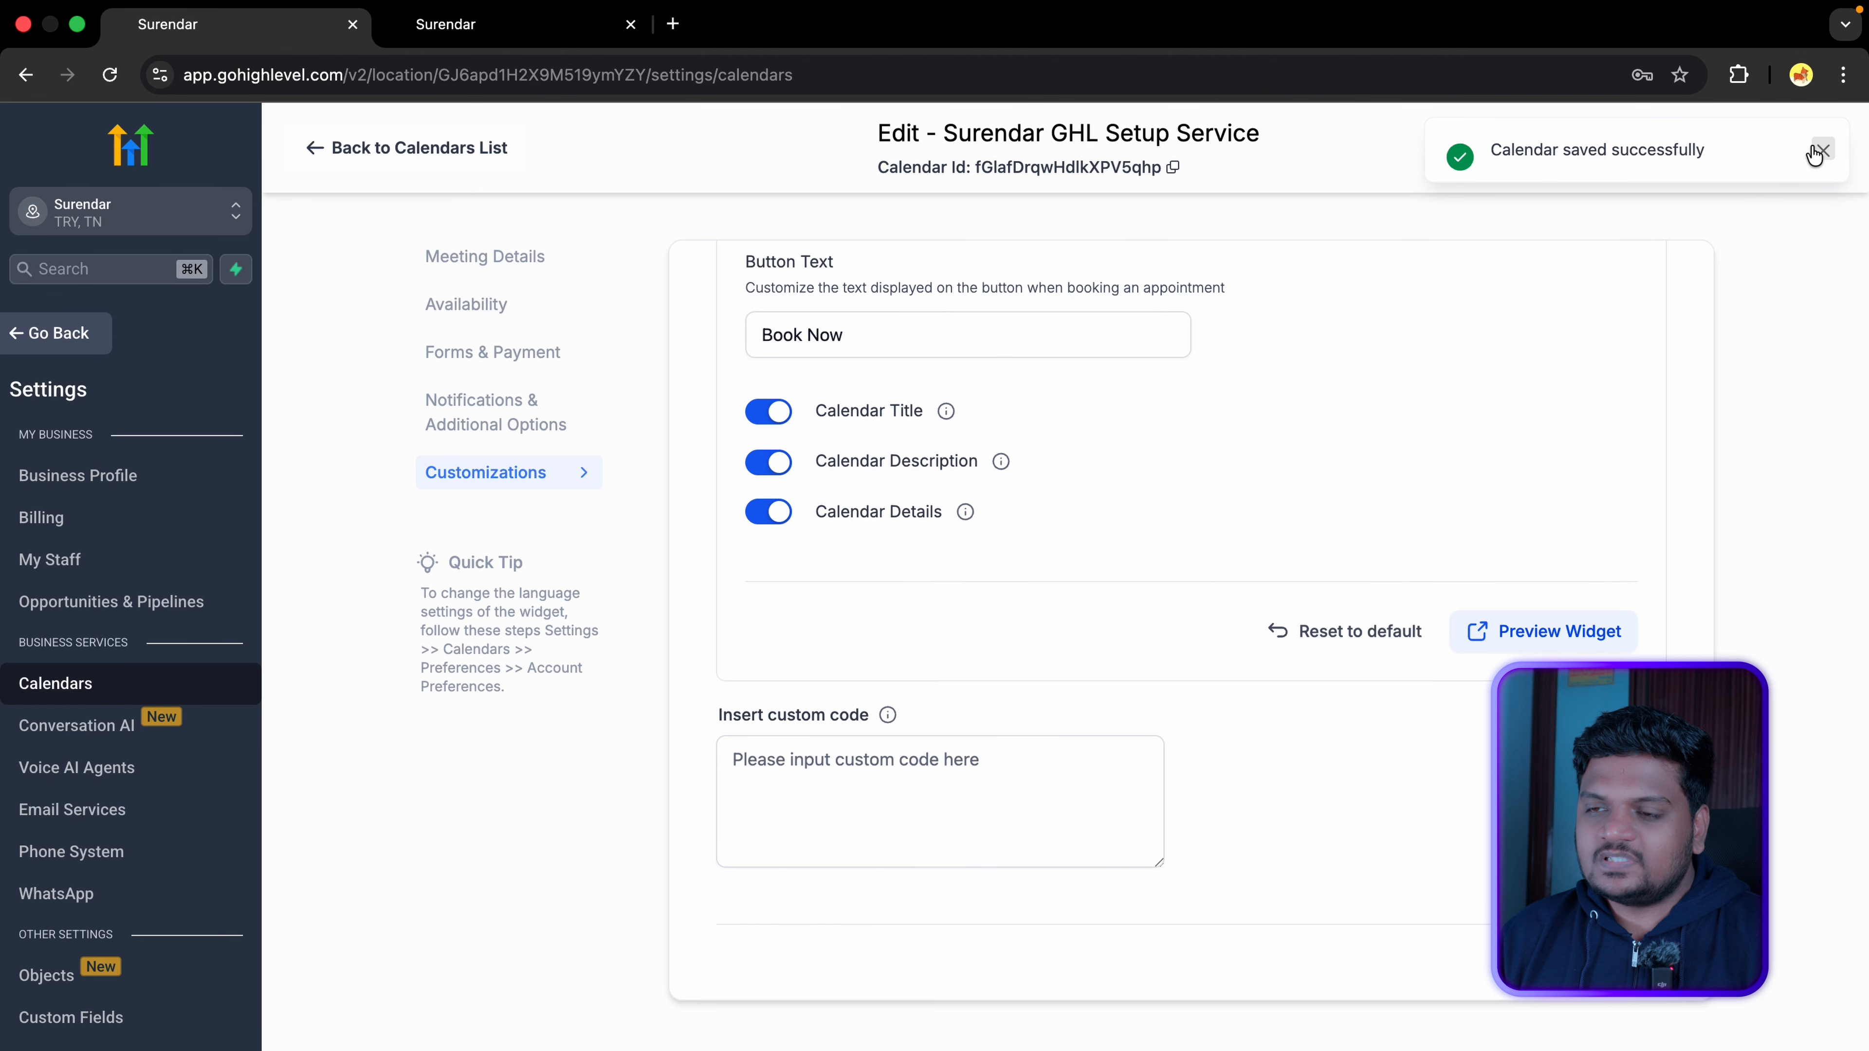
pyautogui.click(1693, 154)
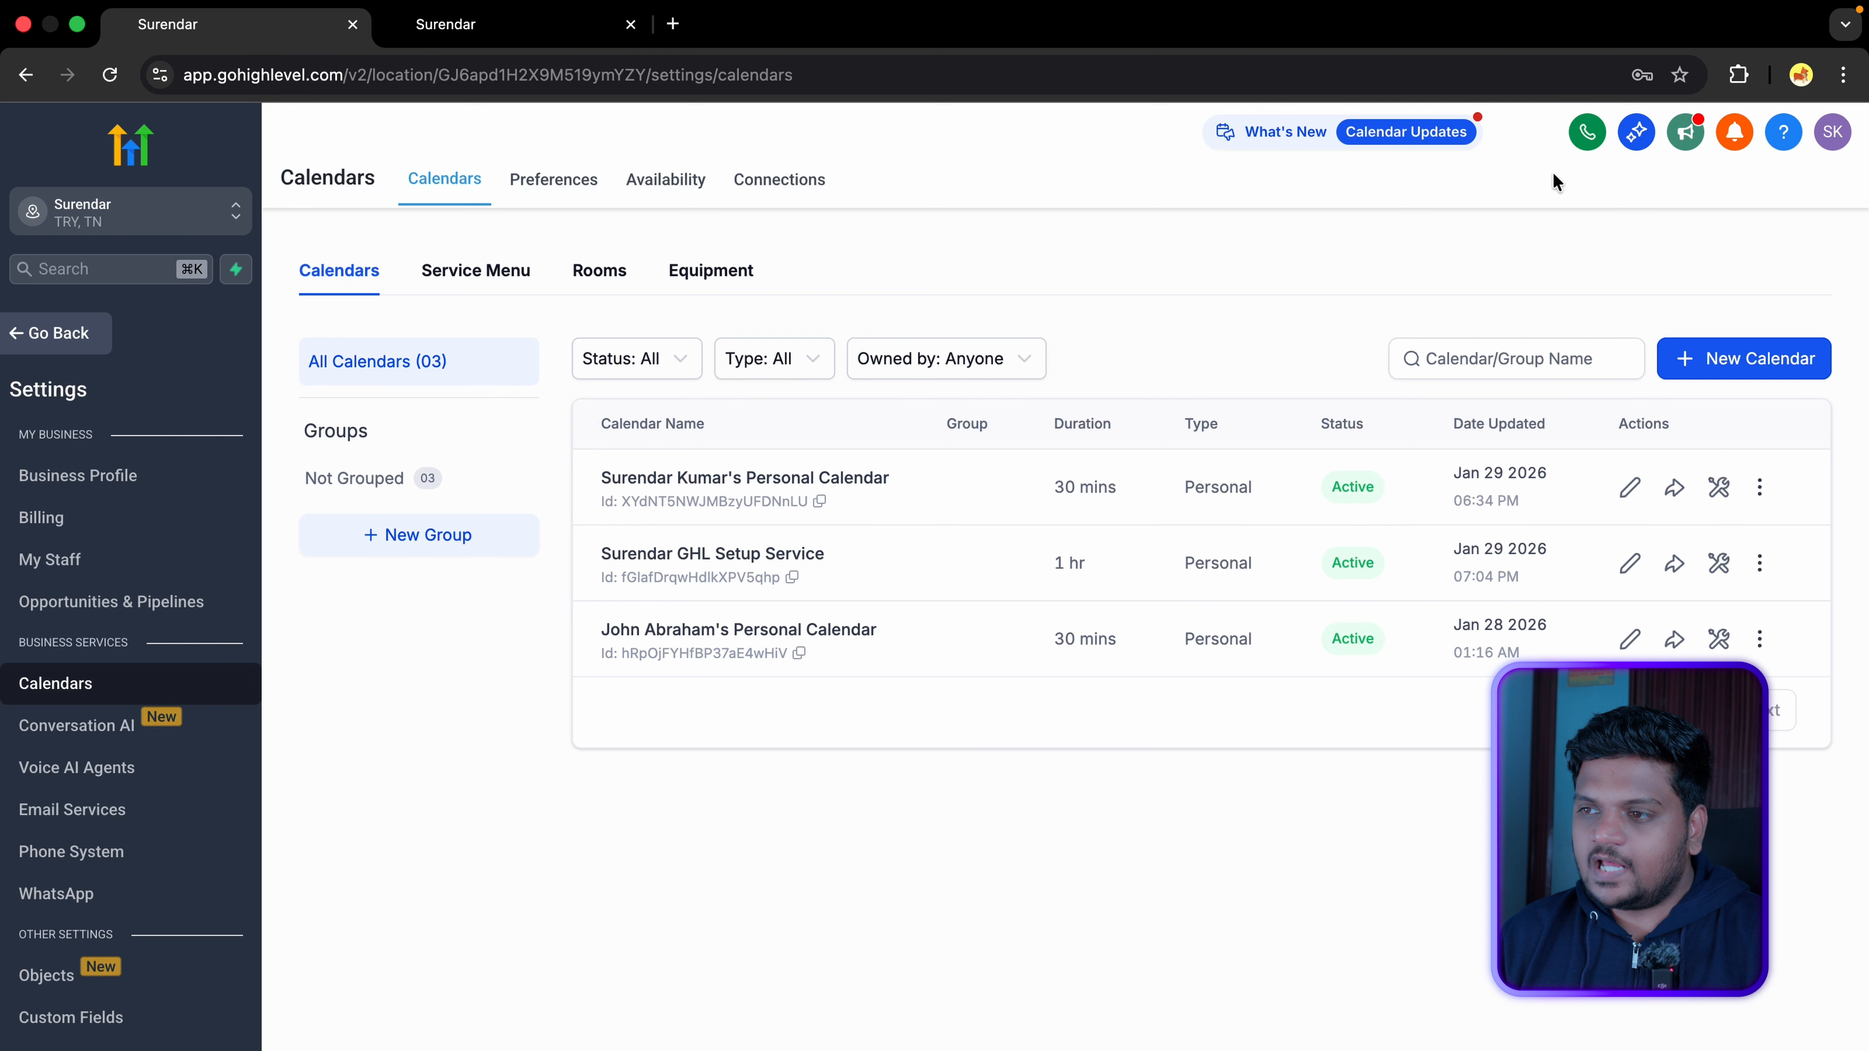
pyautogui.click(1675, 564)
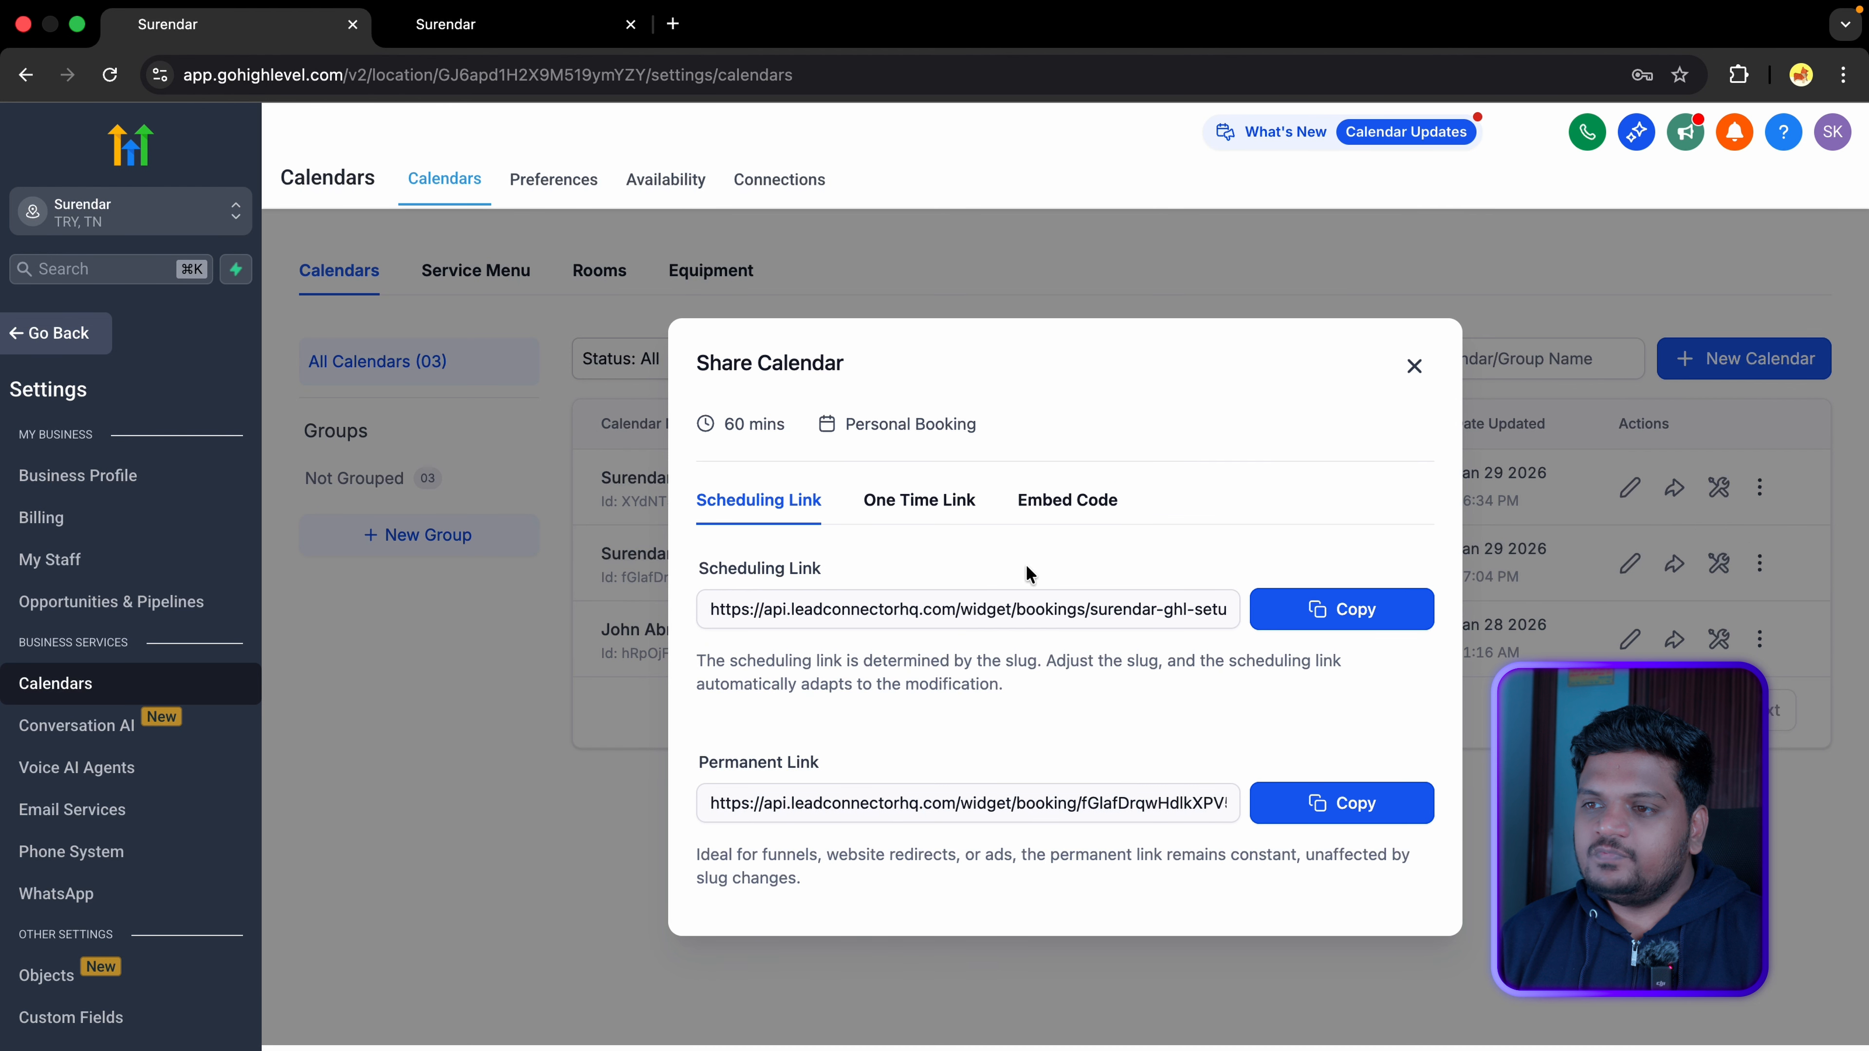
pyautogui.moveTo(699, 570); pyautogui.dragTo(812, 578)
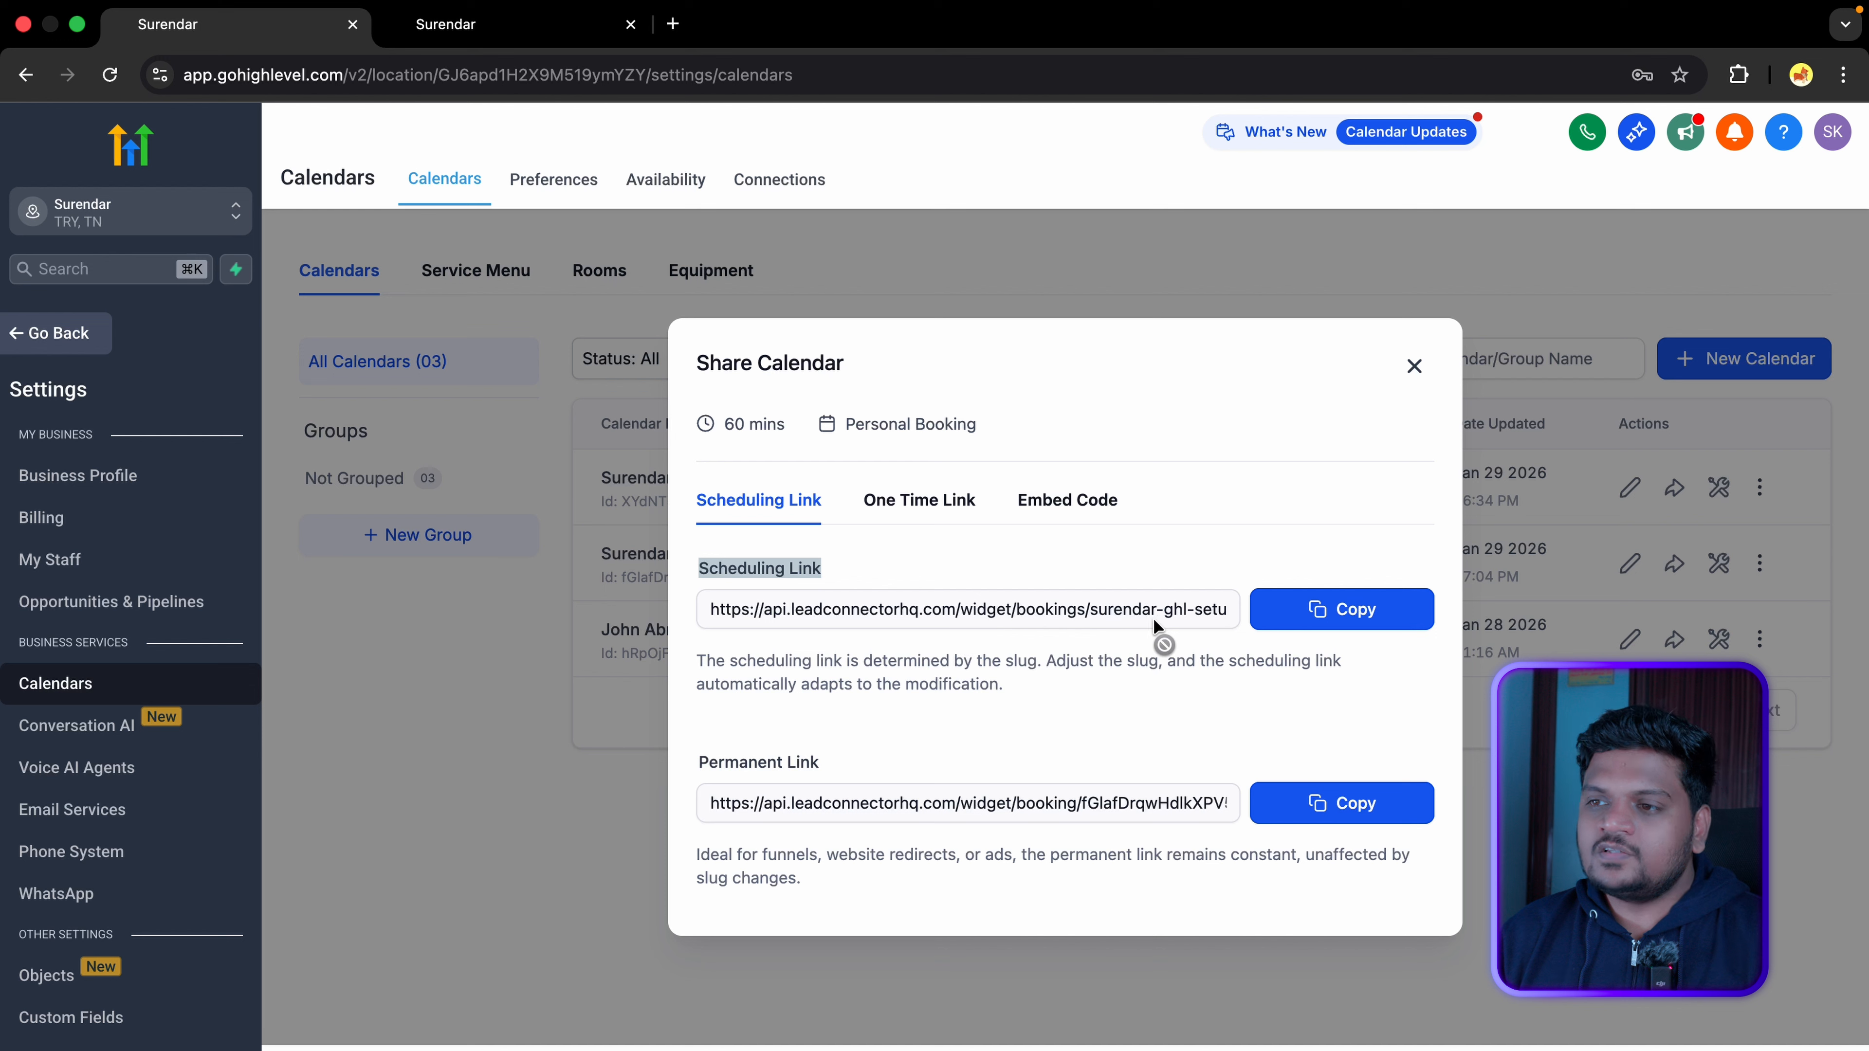
pyautogui.click(1397, 623)
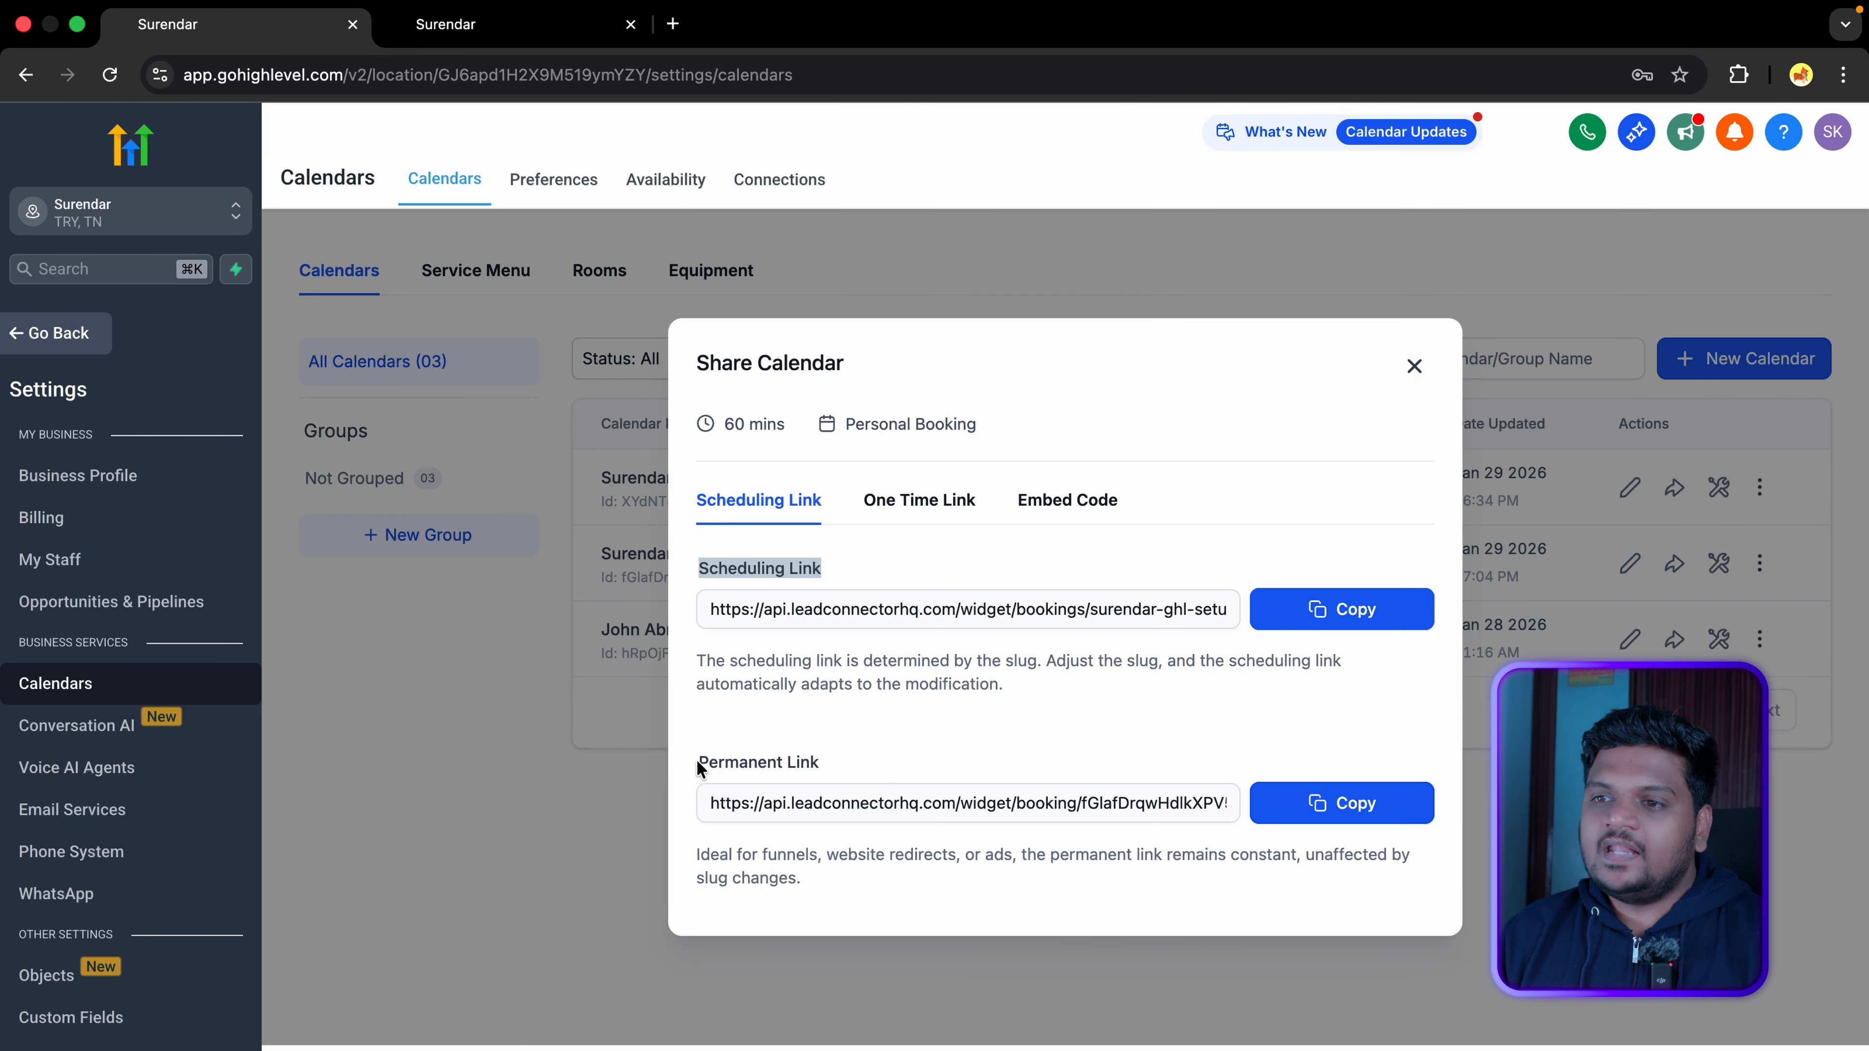
pyautogui.moveTo(696, 762); pyautogui.dragTo(864, 764)
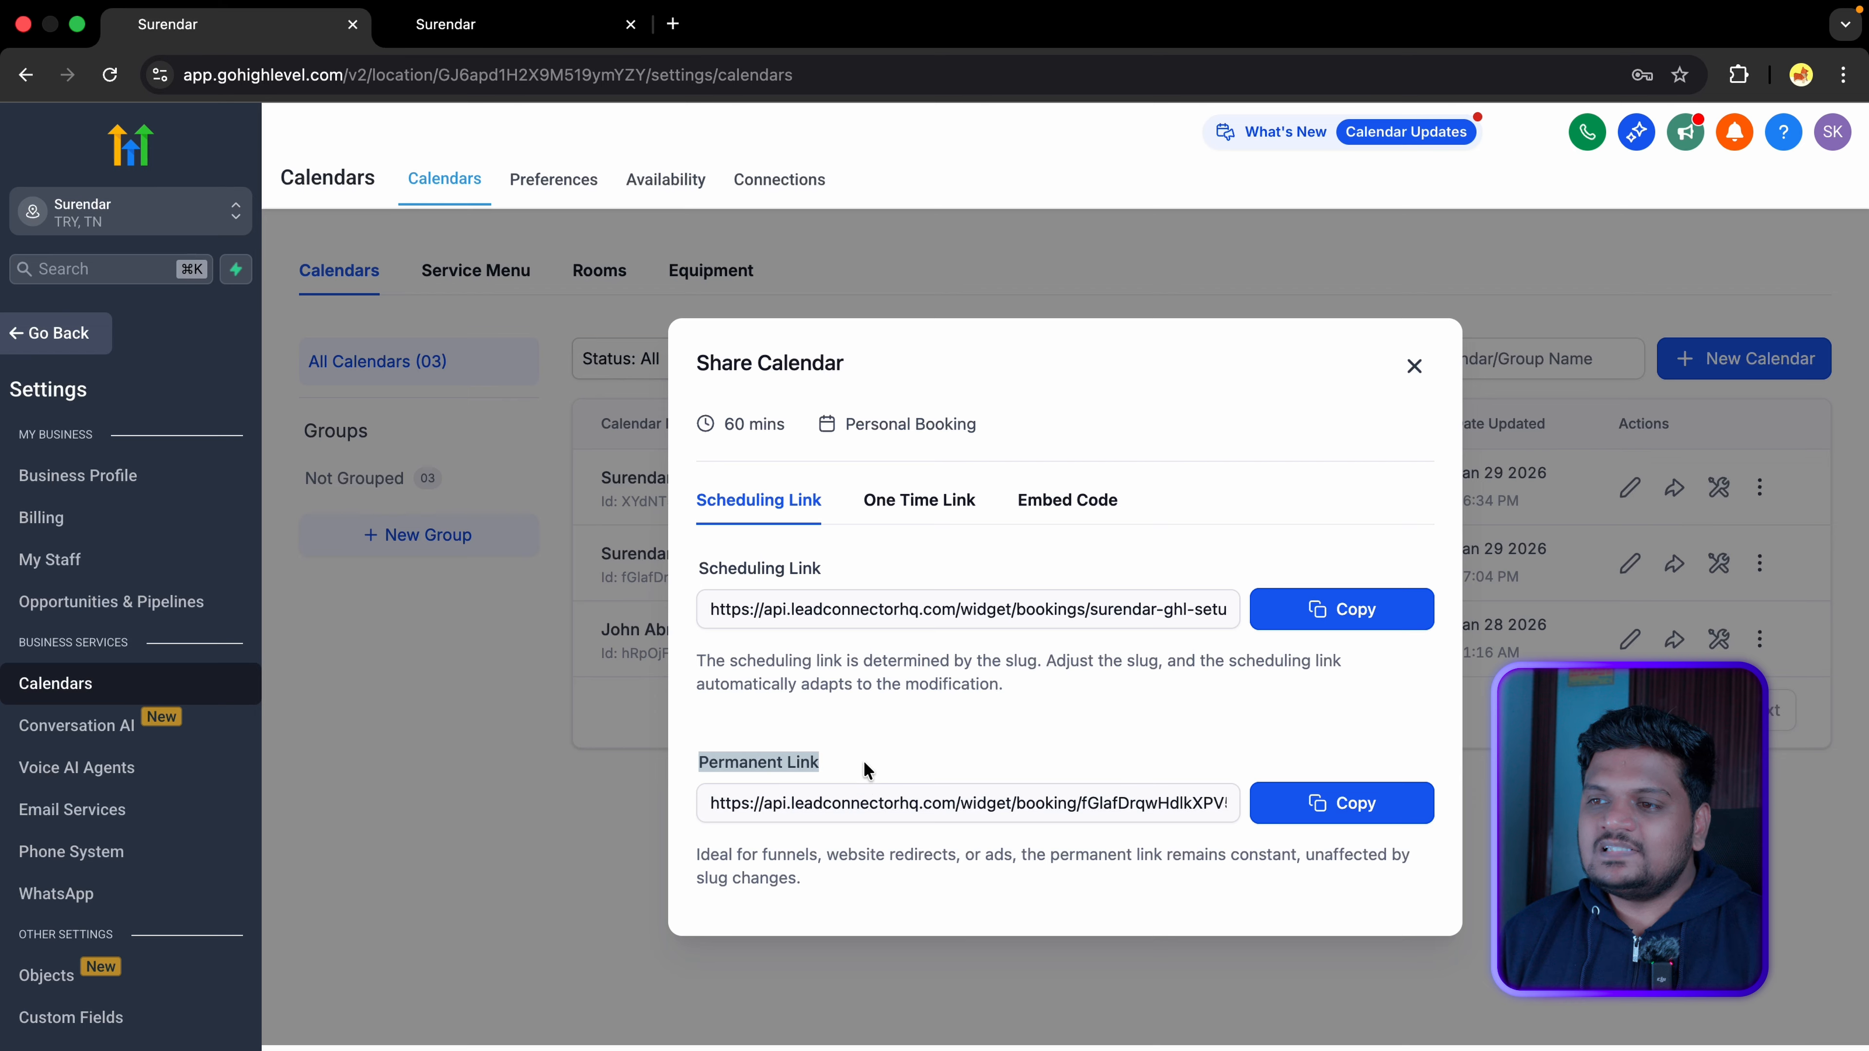
pyautogui.click(1417, 824)
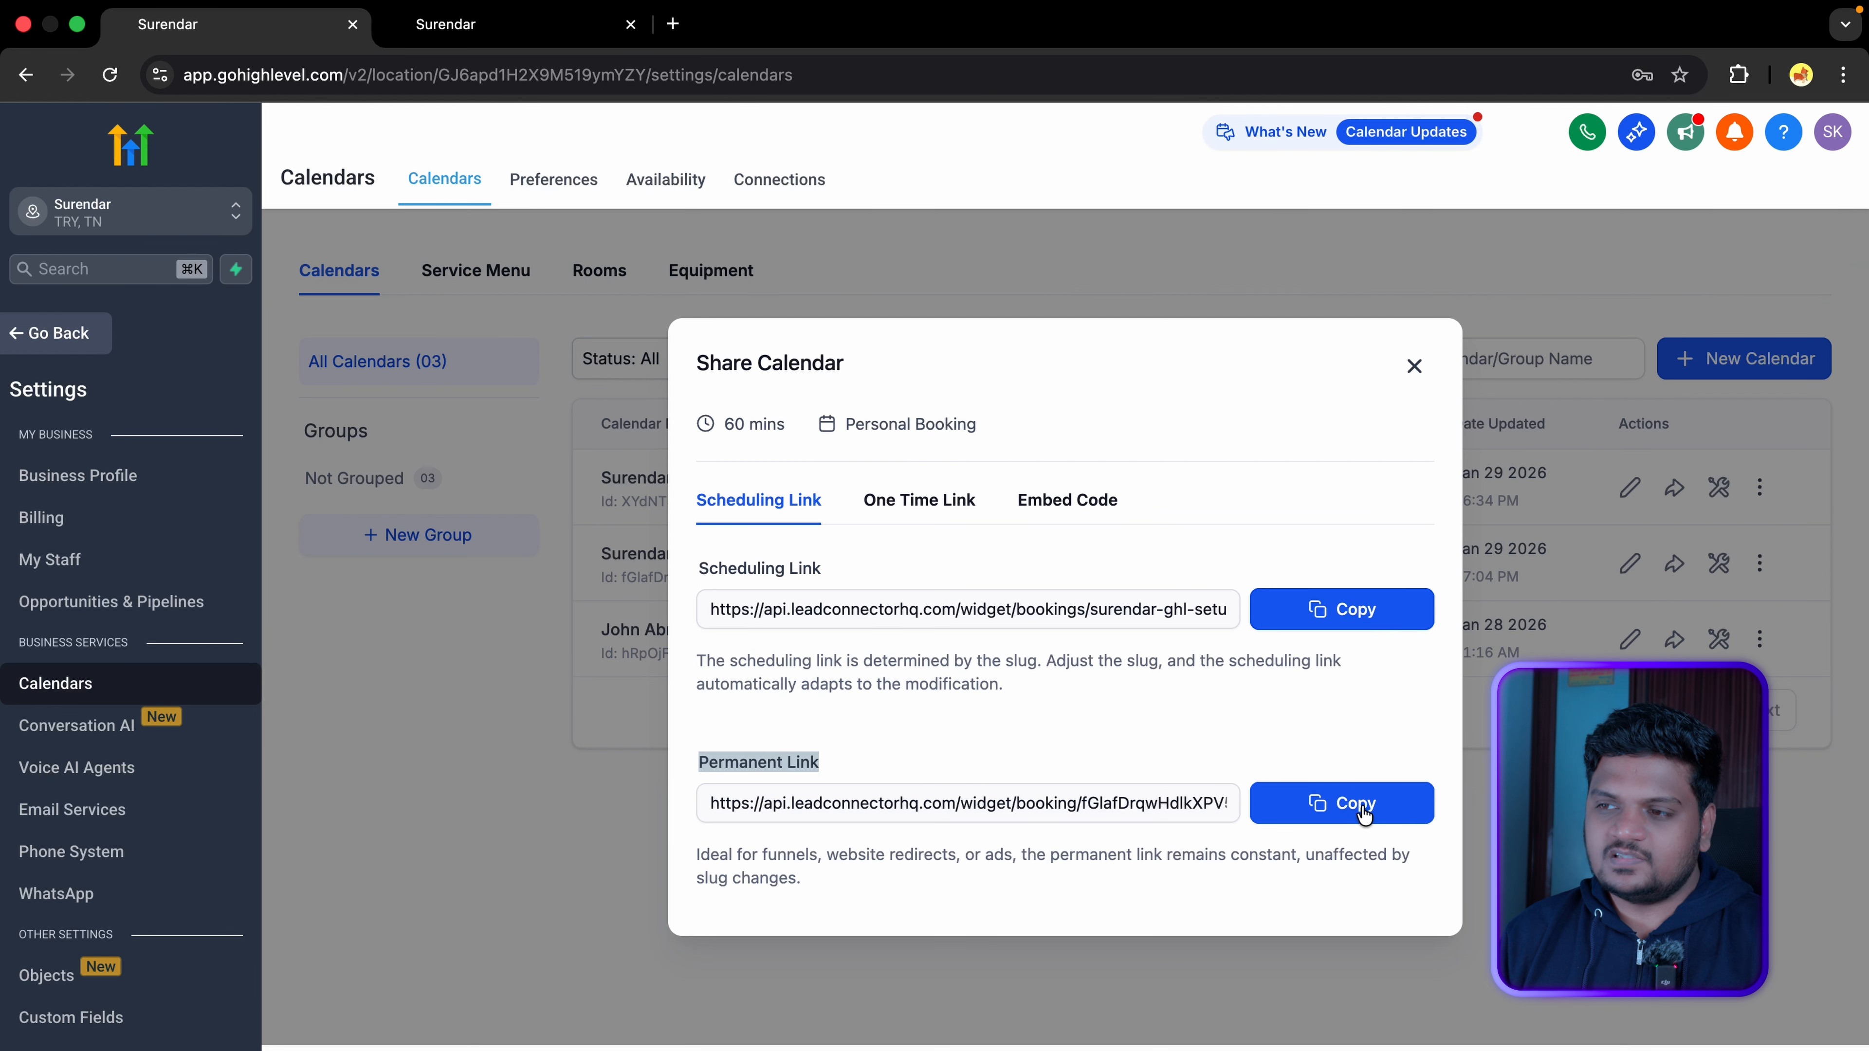
# Step: Copy the one-time booking link and the calendar's iframe embed code
pyautogui.click(911, 518)
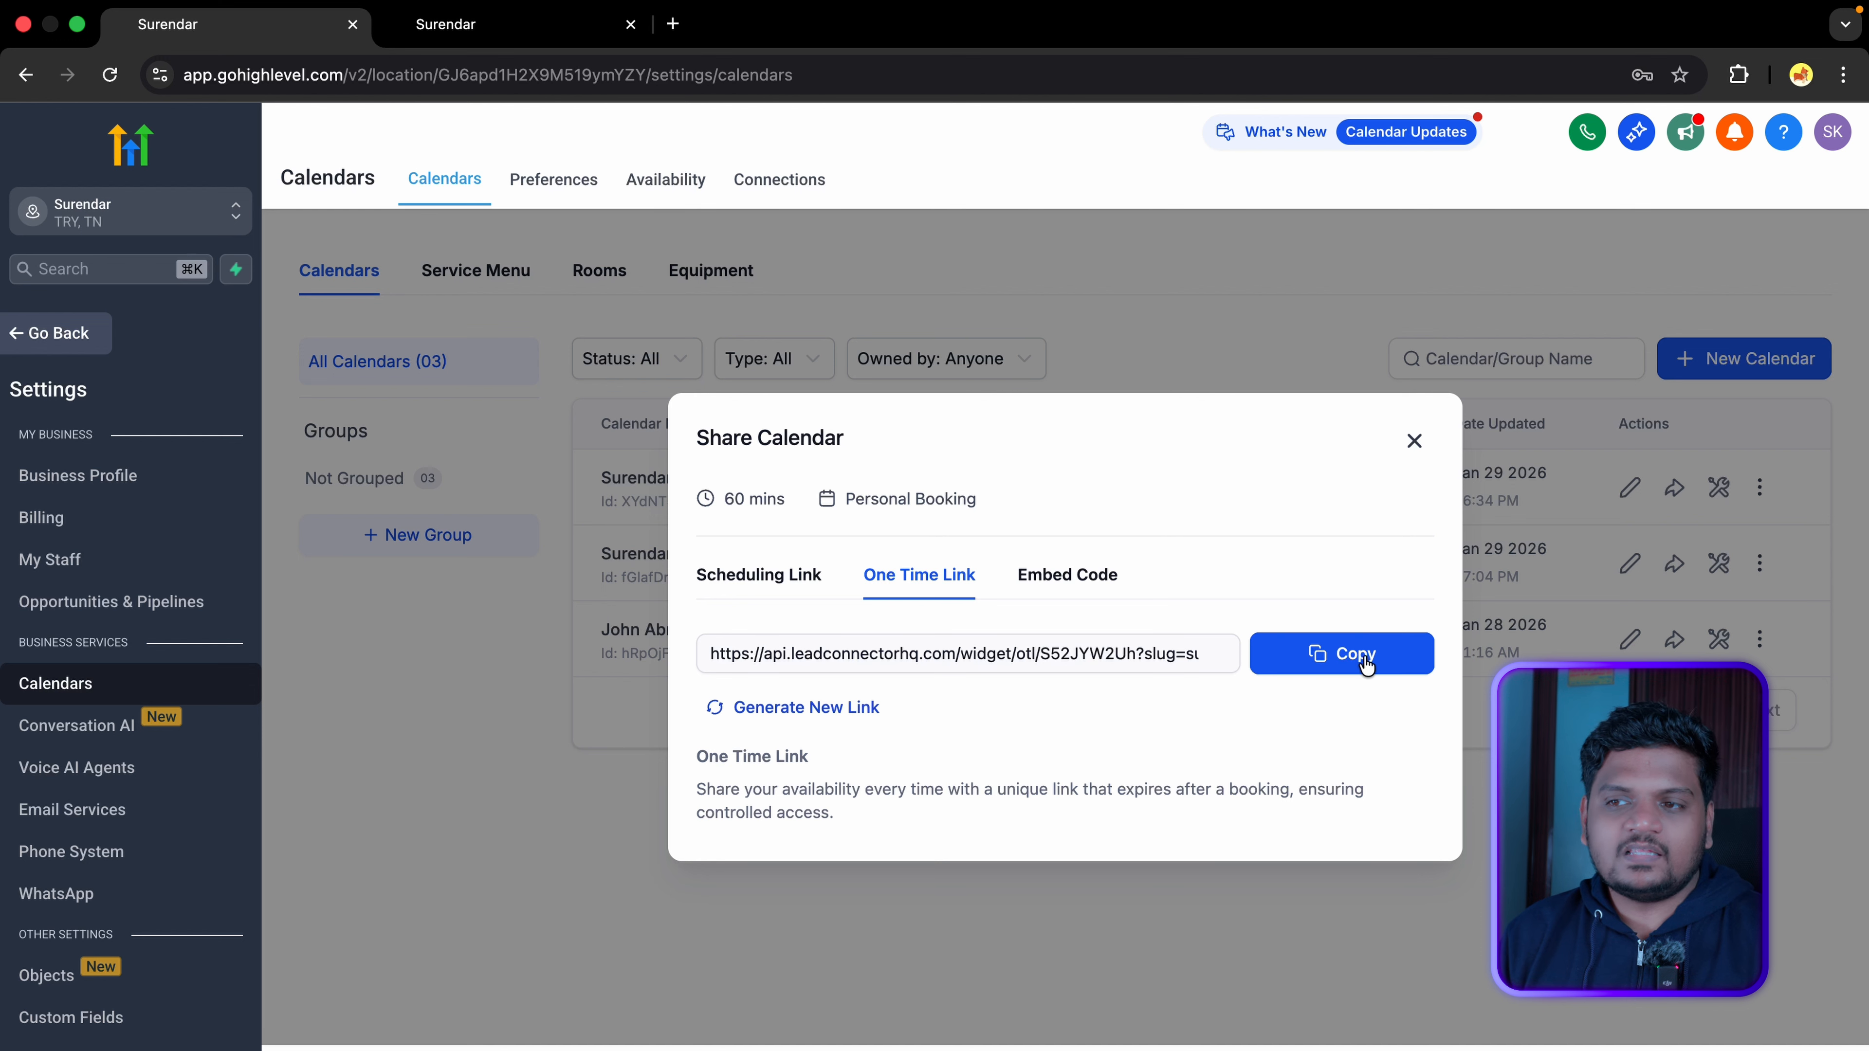
pyautogui.click(1386, 667)
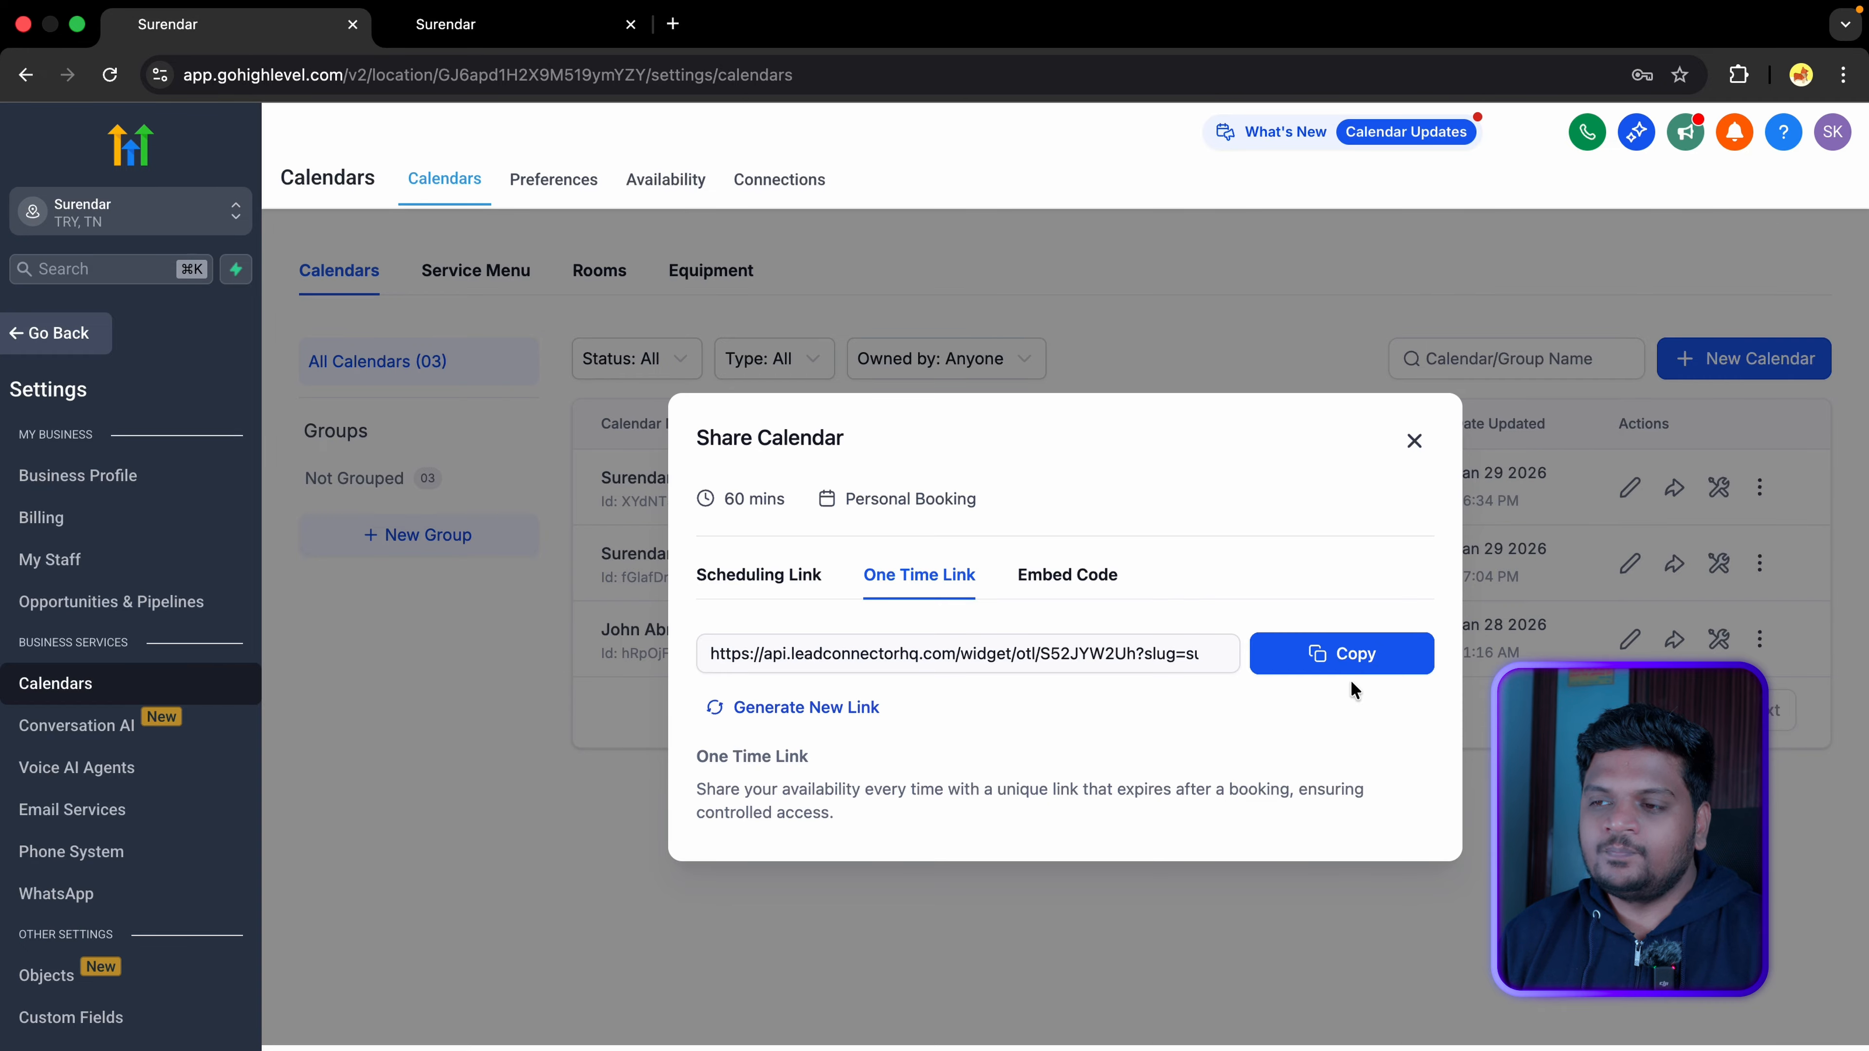
pyautogui.click(1100, 578)
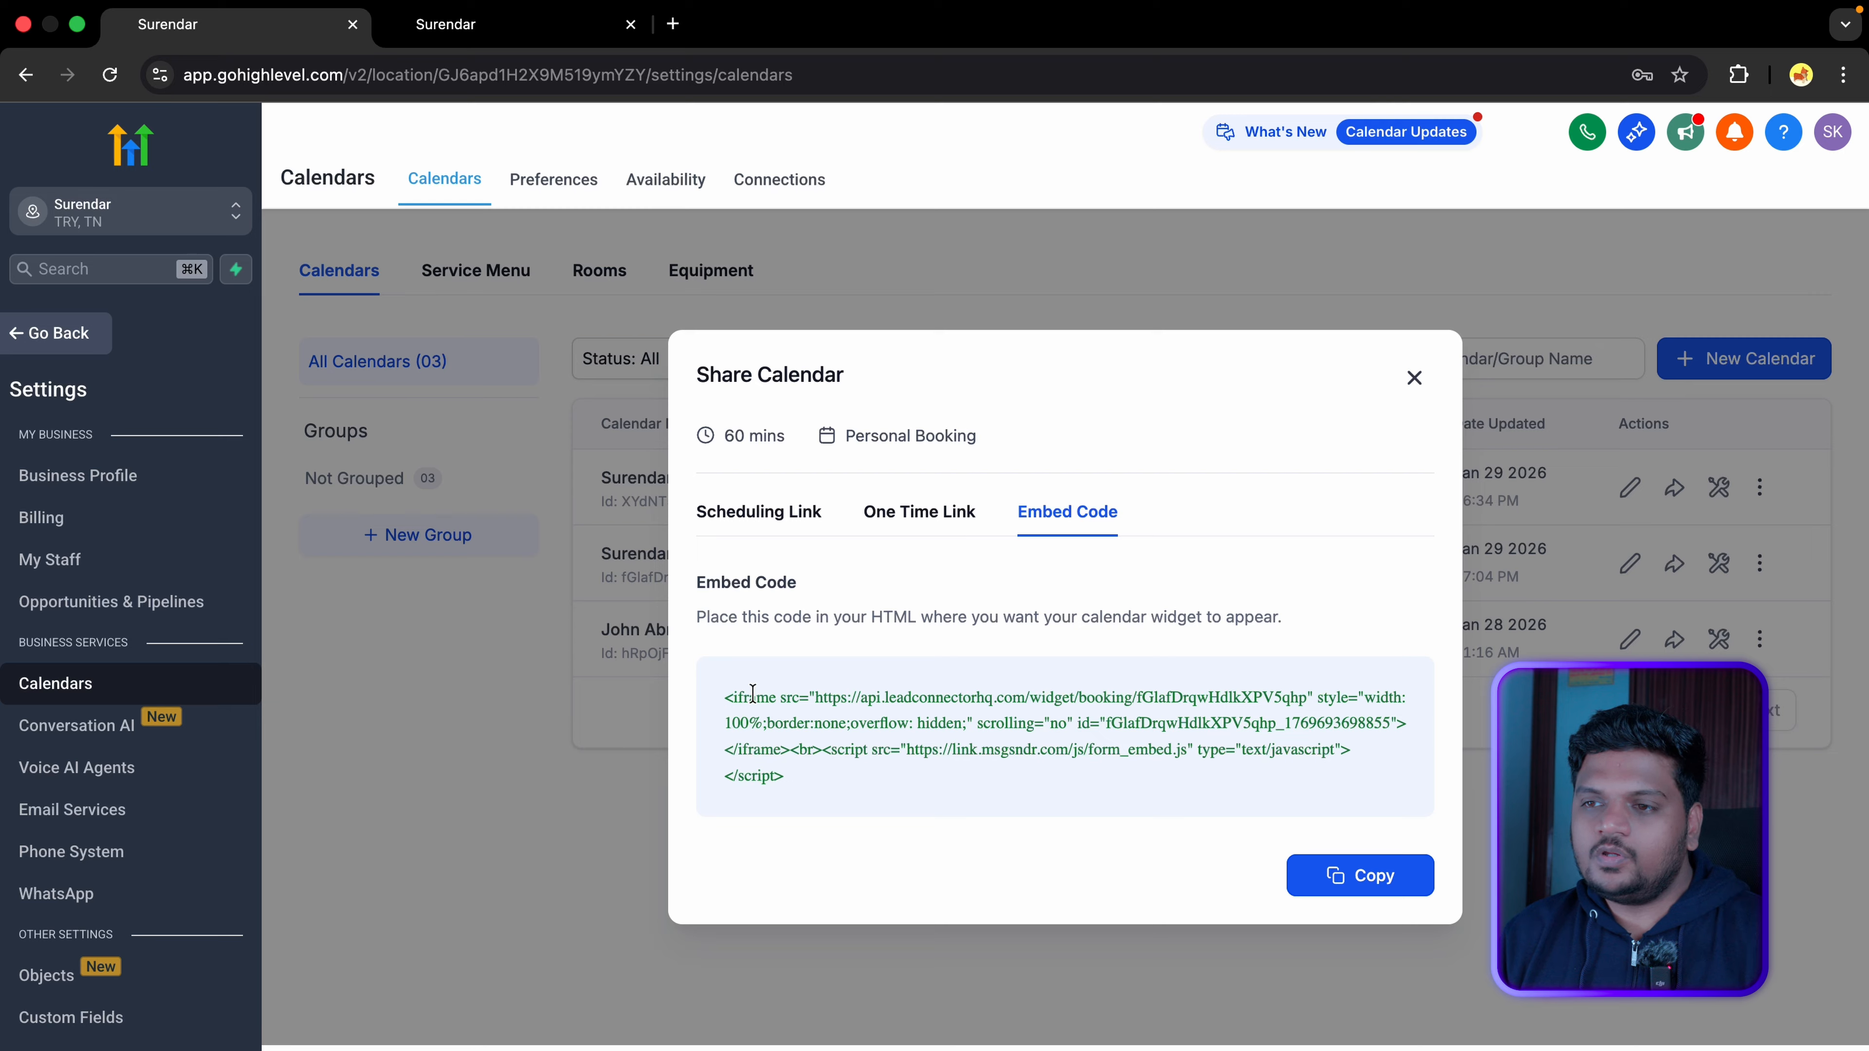
pyautogui.moveTo(717, 688); pyautogui.dragTo(865, 776)
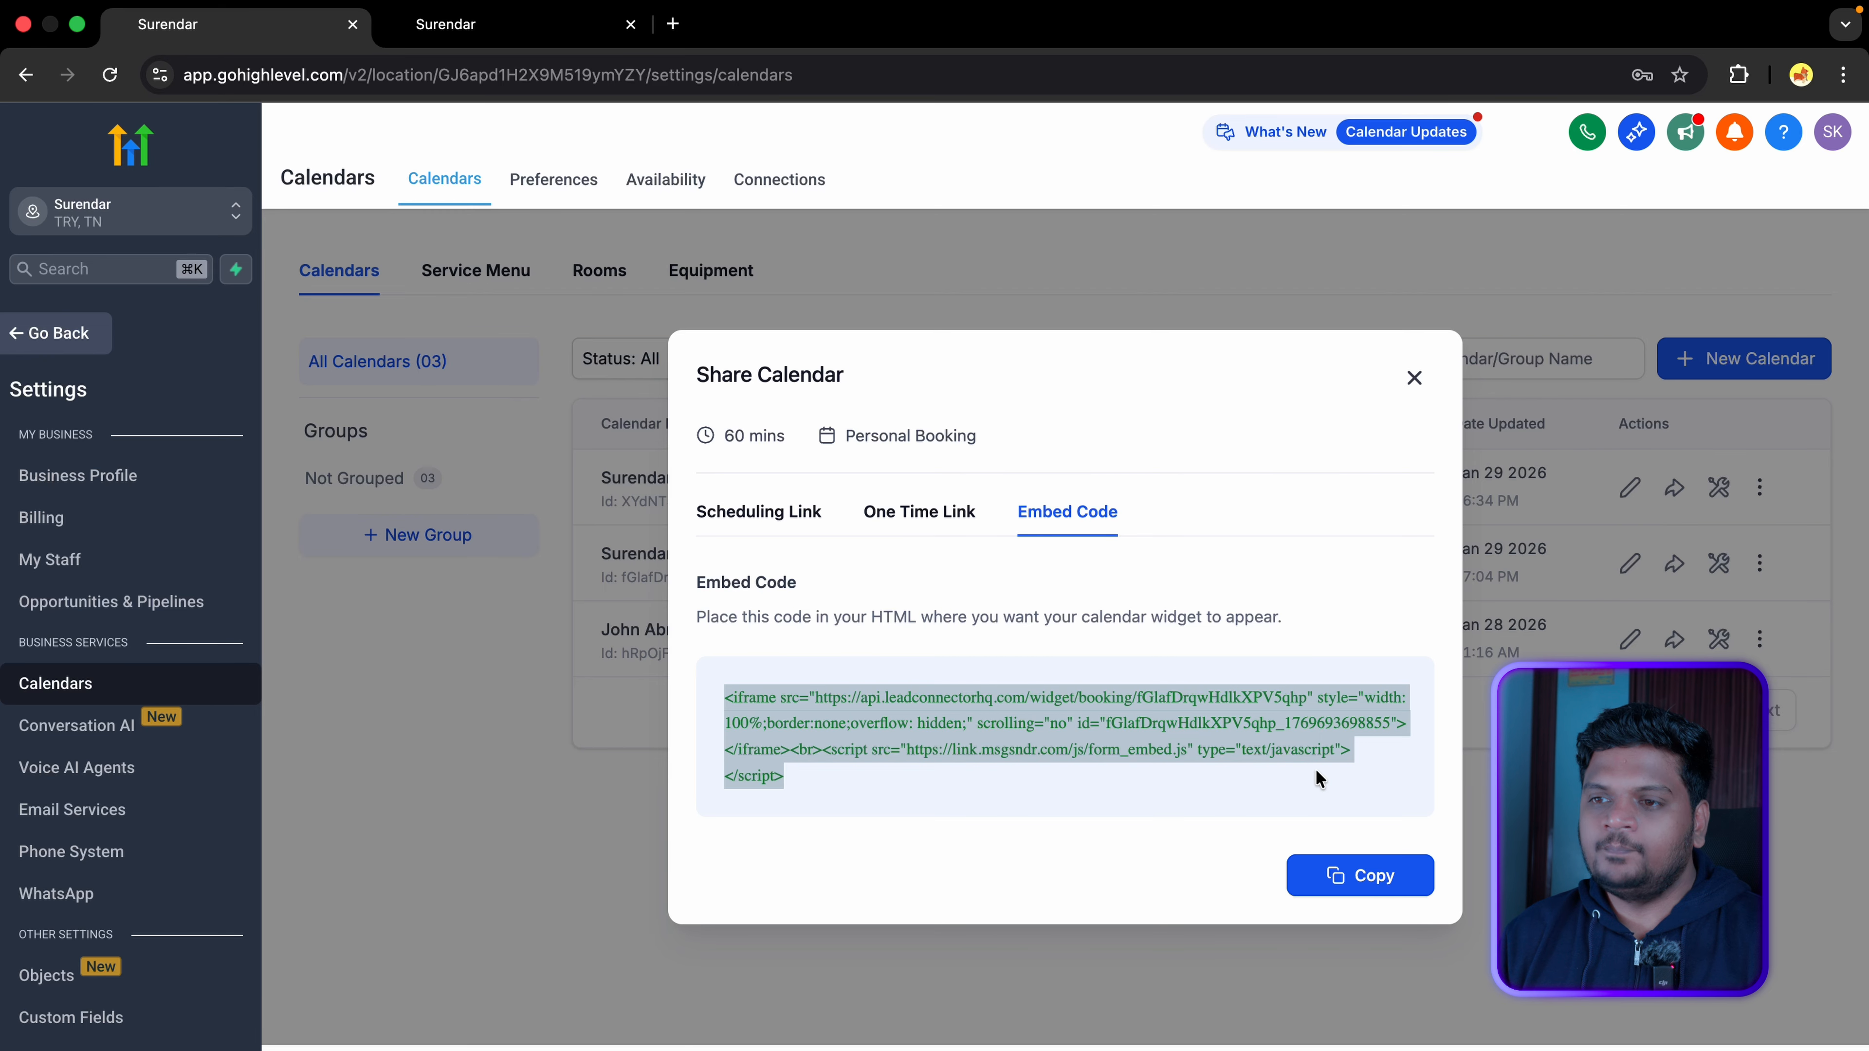
pyautogui.click(1383, 876)
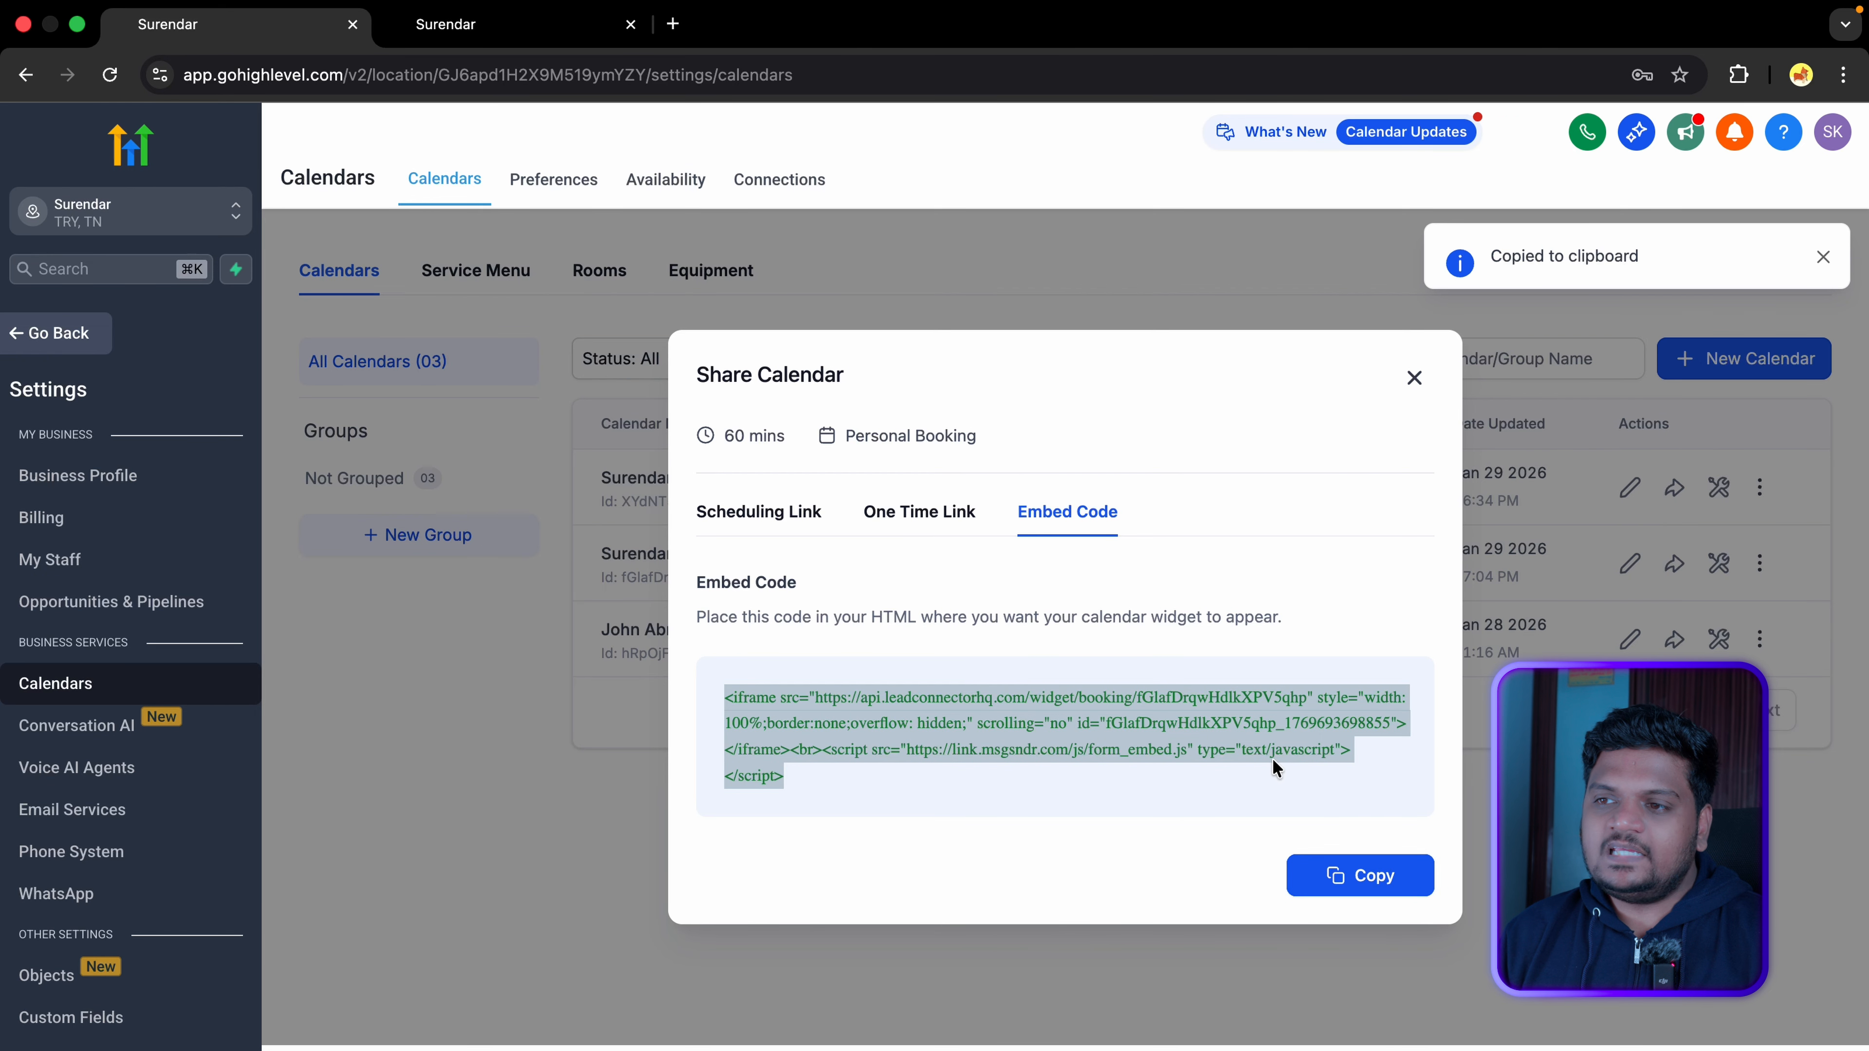
# Step: Load the booking page in a new tab and pick the 08:30 AM slot on Feb 2, 2026
pyautogui.click(1102, 787)
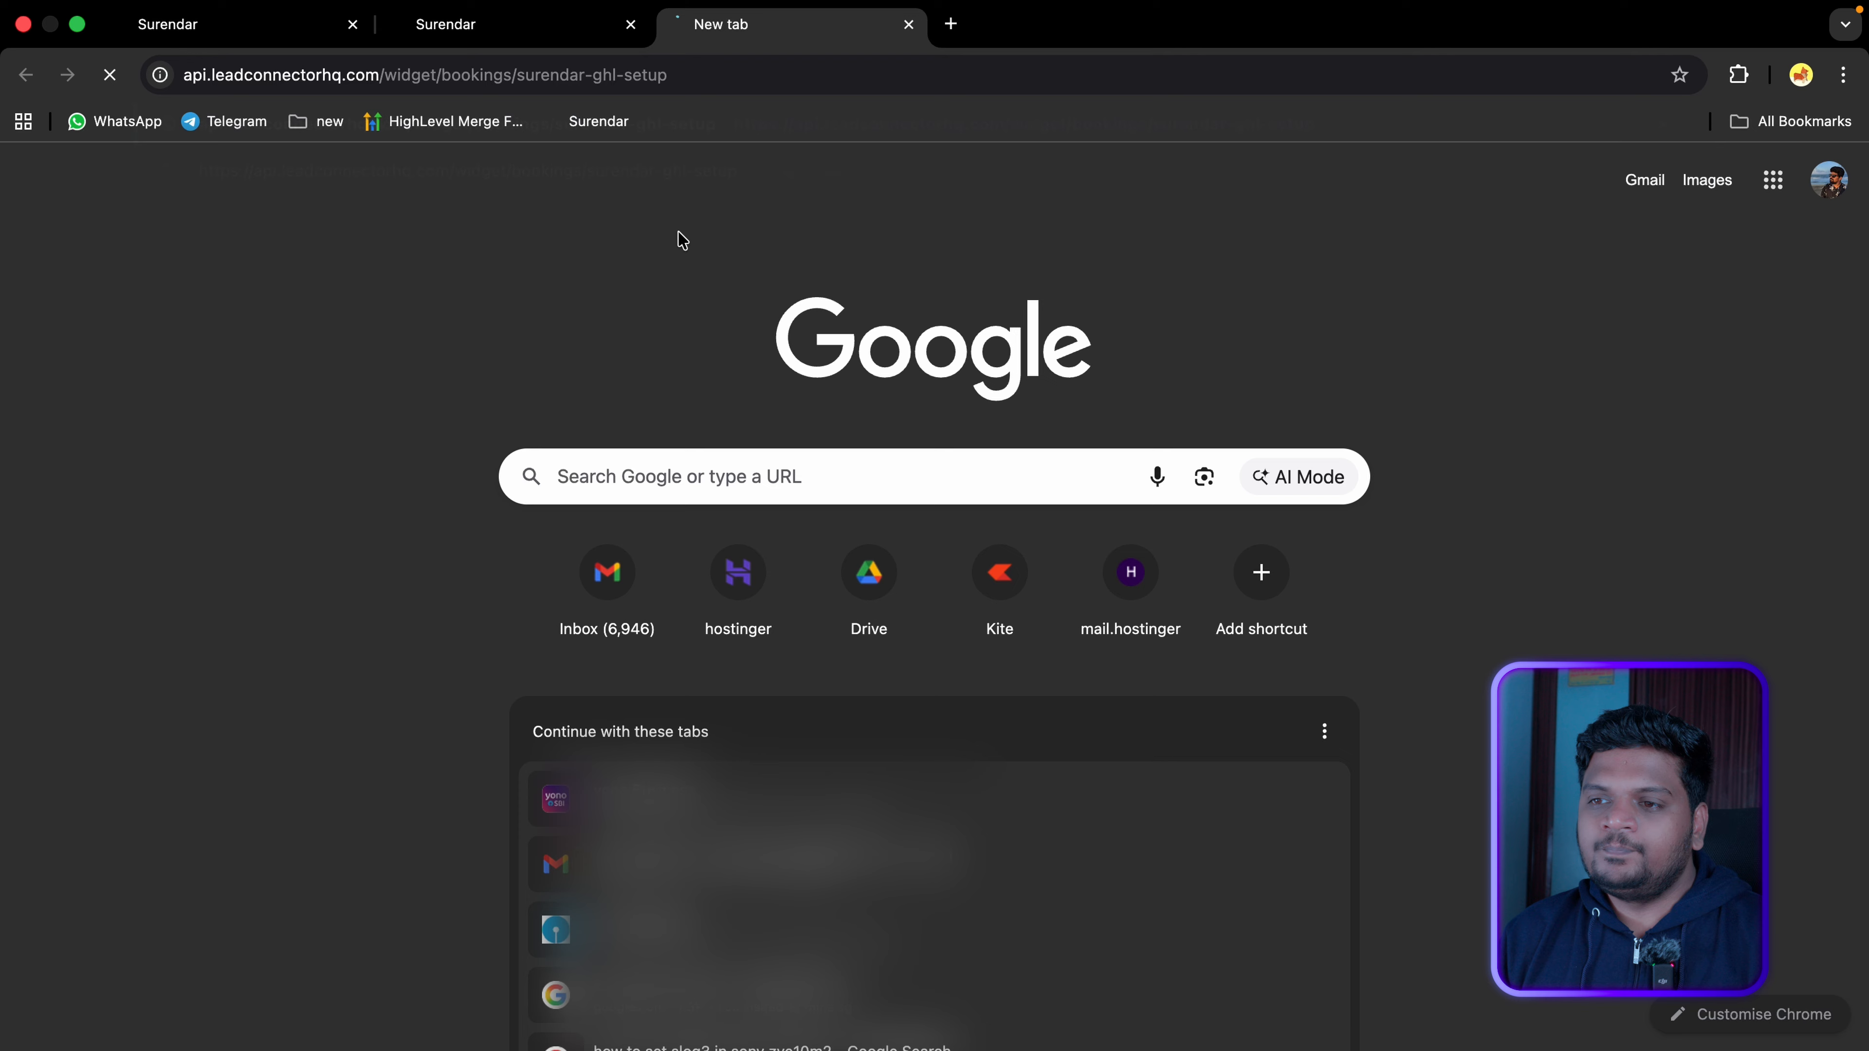
pyautogui.press('Return')
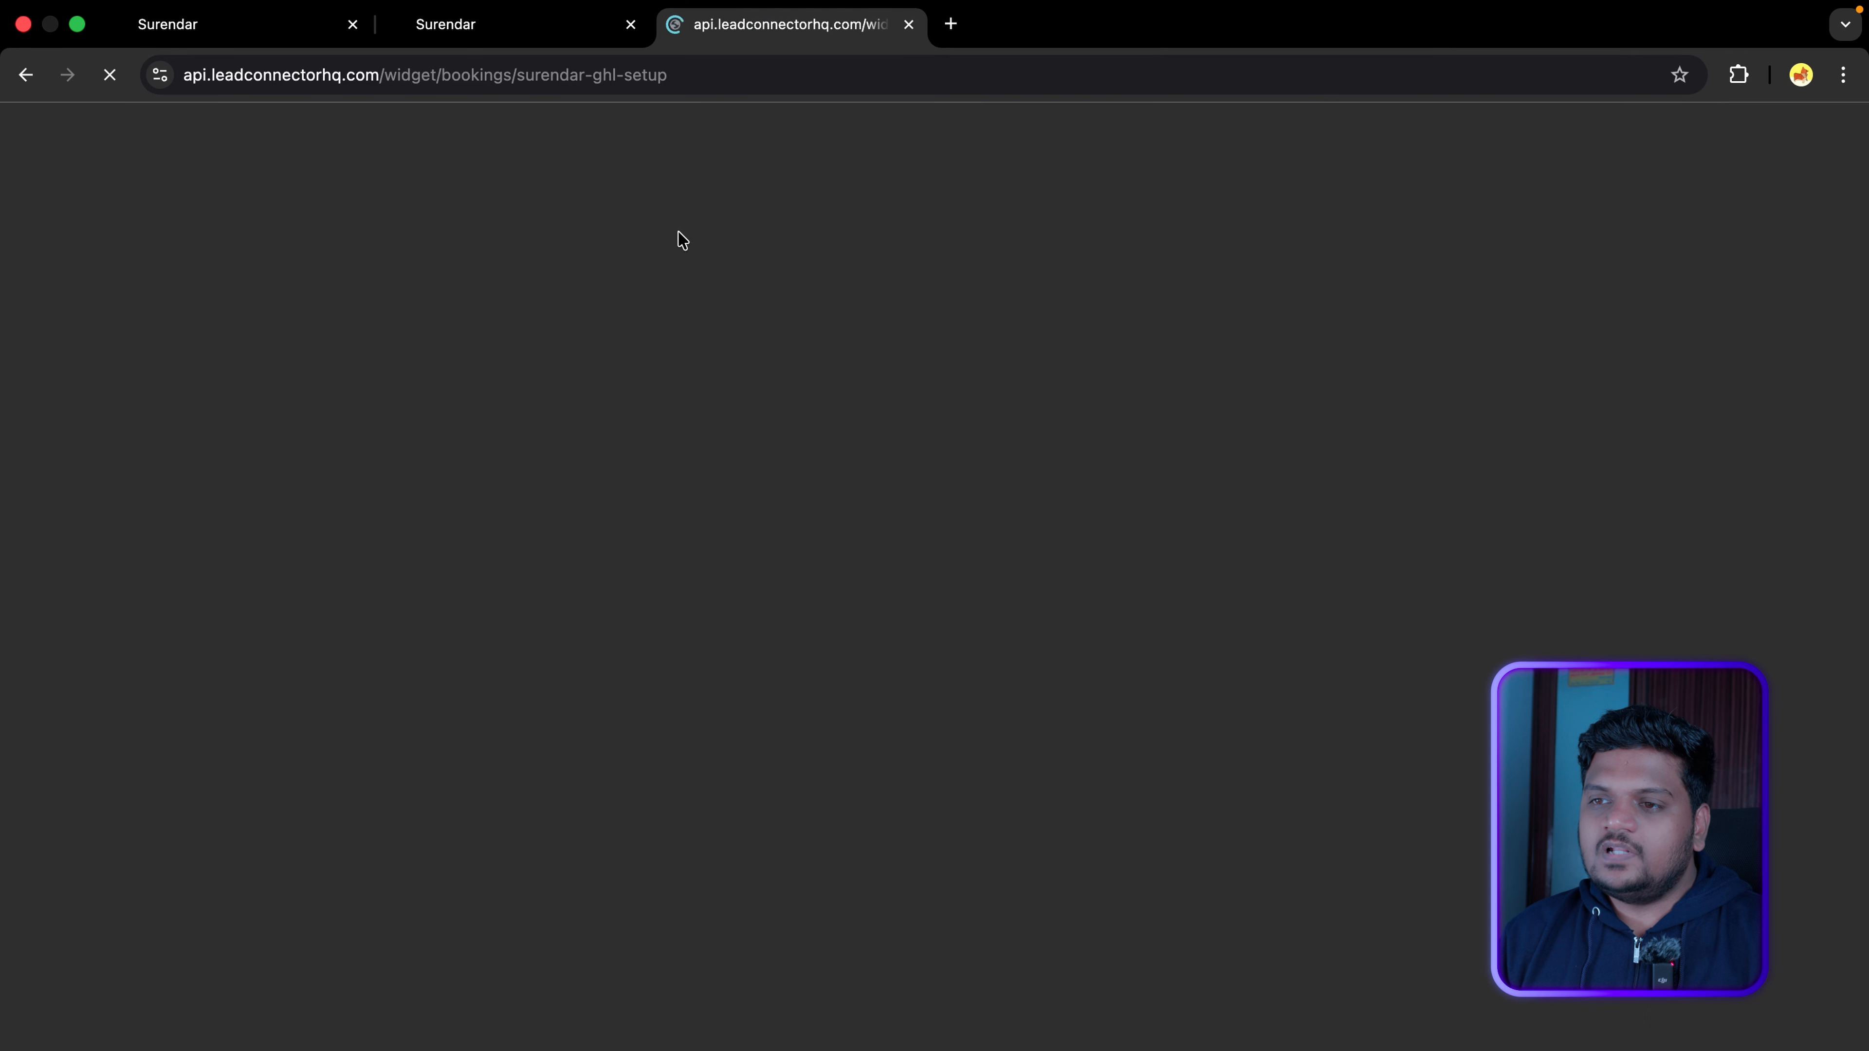
pyautogui.moveTo(344, 245); pyautogui.dragTo(659, 305)
pyautogui.click(634, 334)
pyautogui.scroll(-2, 476, 627)
pyautogui.scroll(-4, 475, 627)
pyautogui.click(1113, 287)
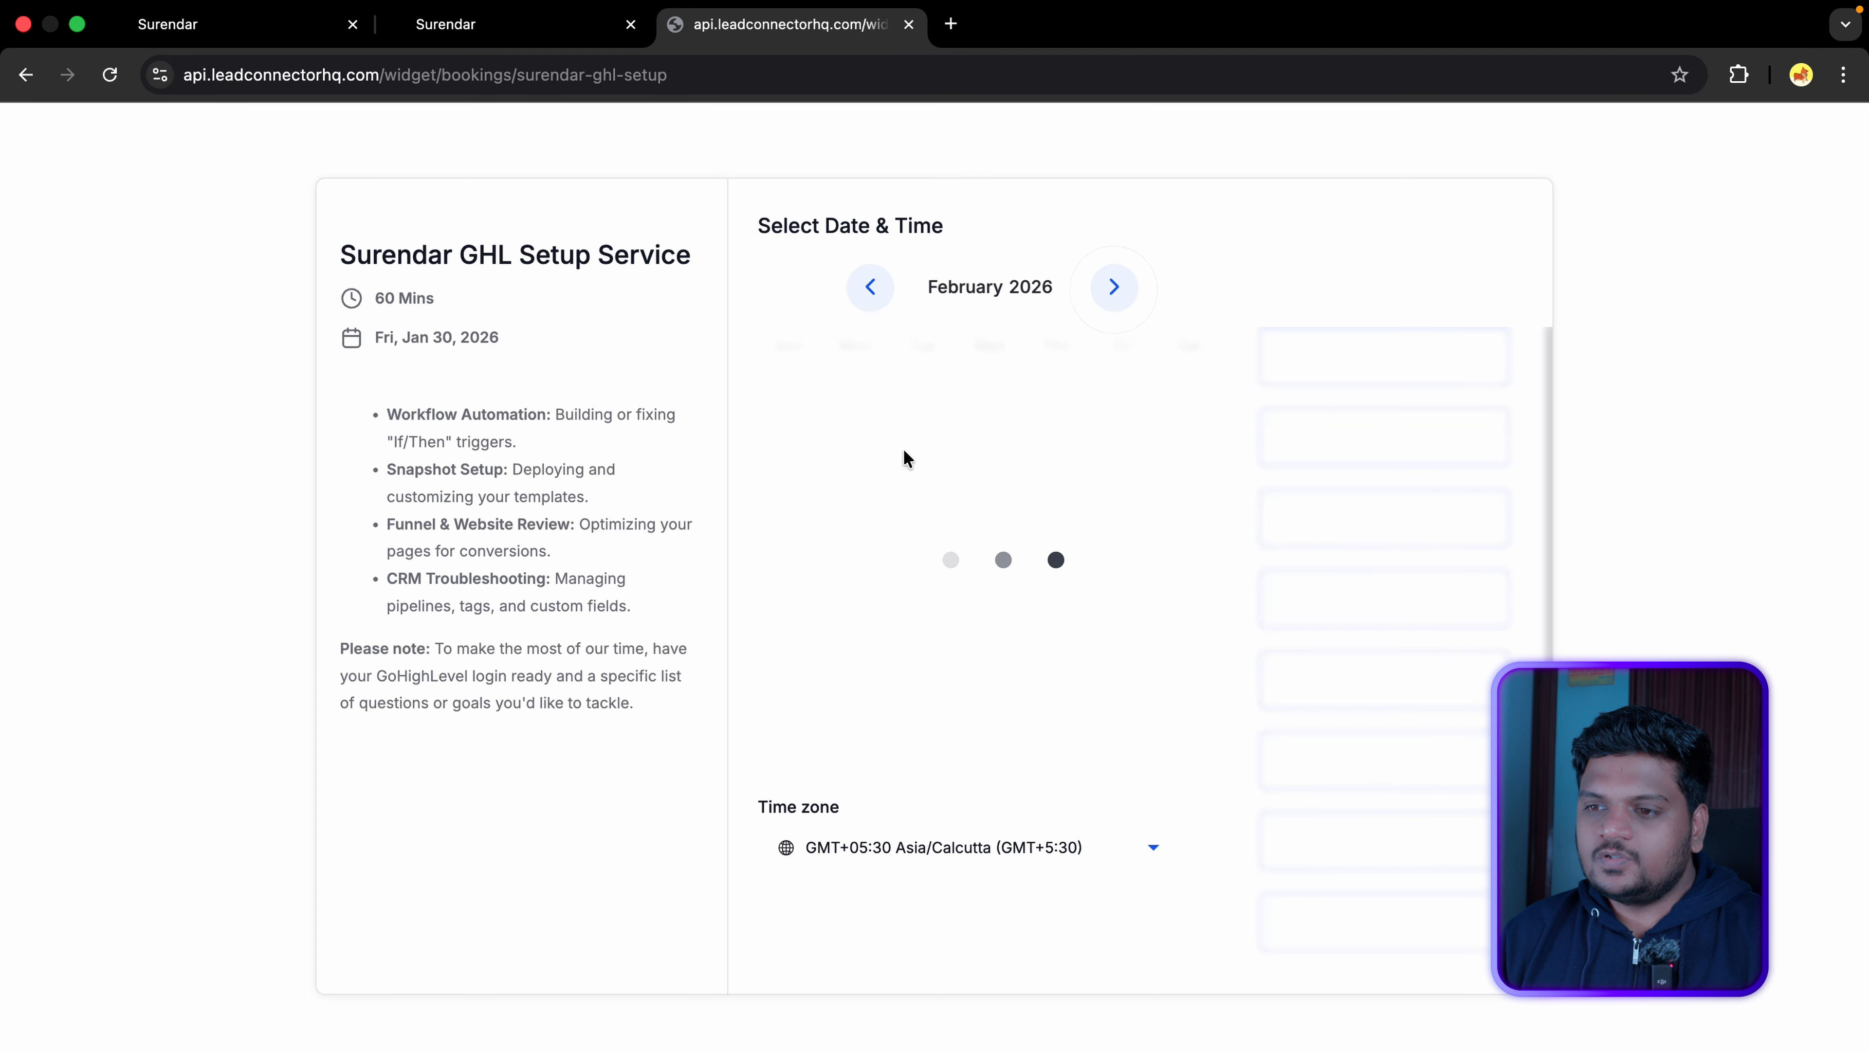
pyautogui.click(1280, 442)
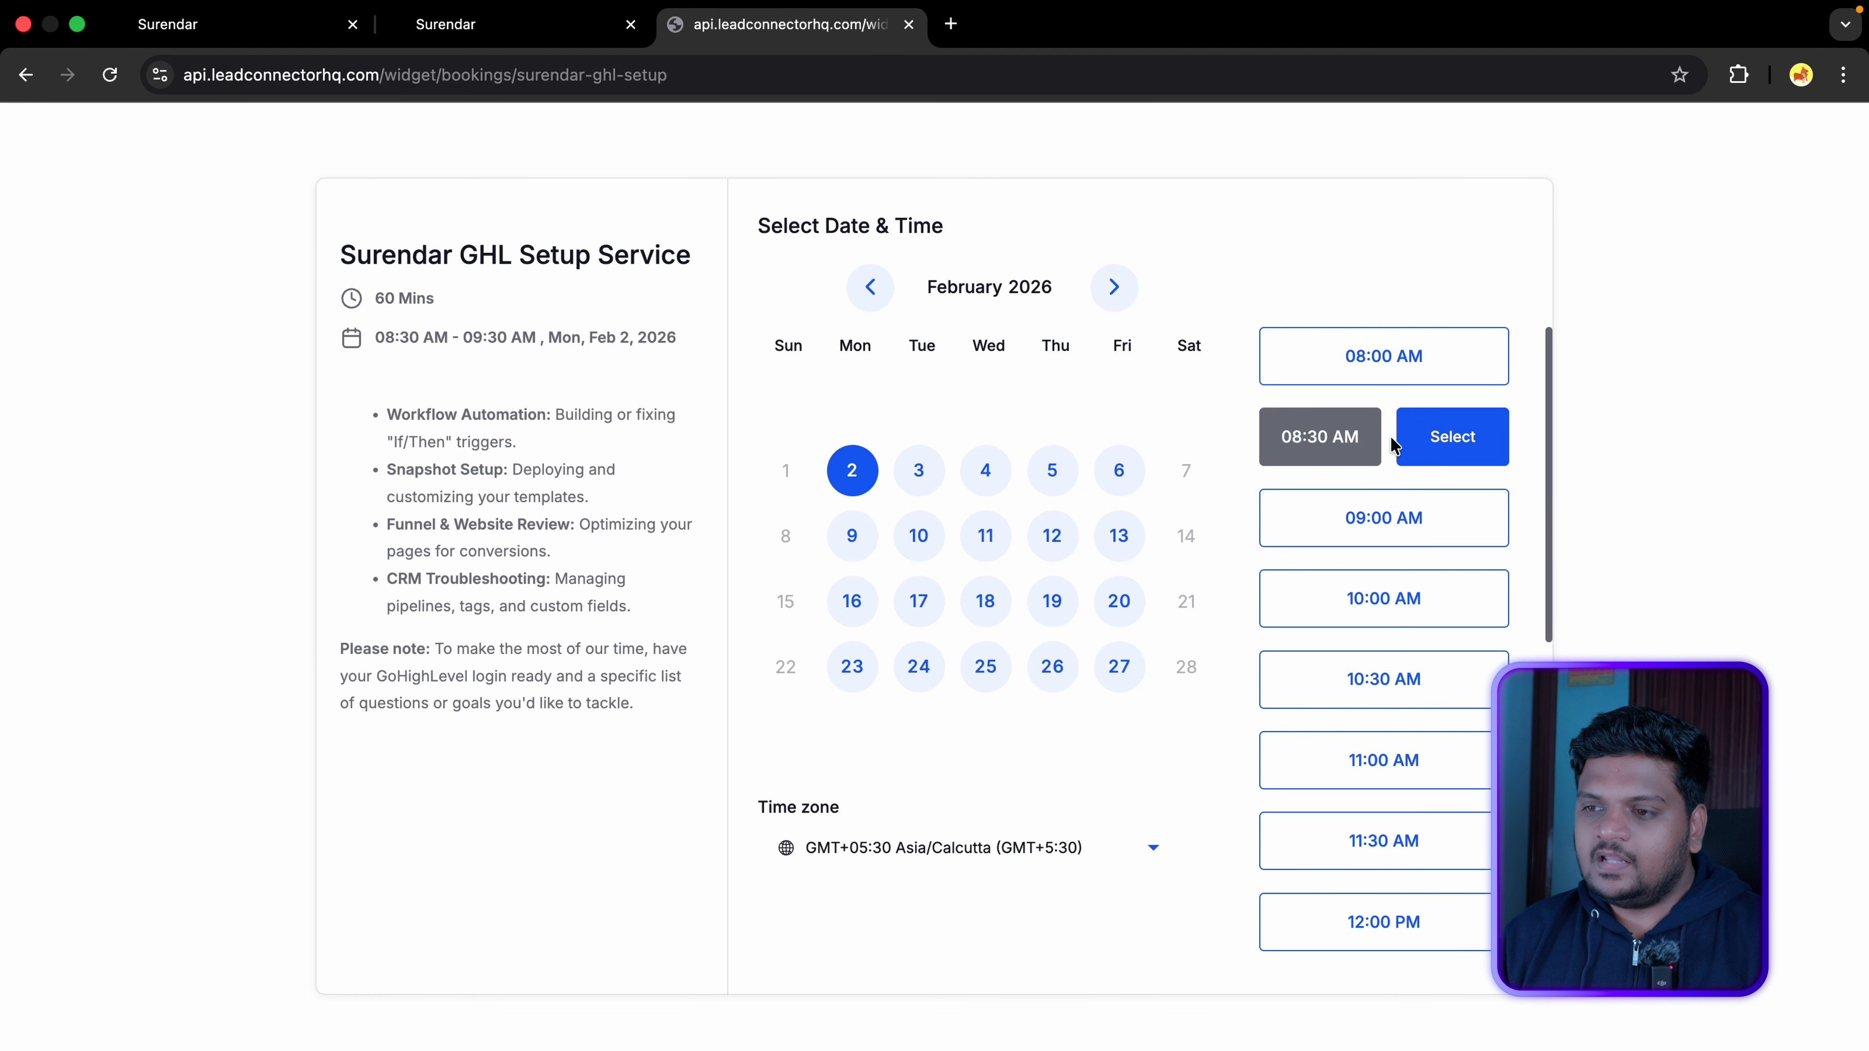
pyautogui.click(1467, 458)
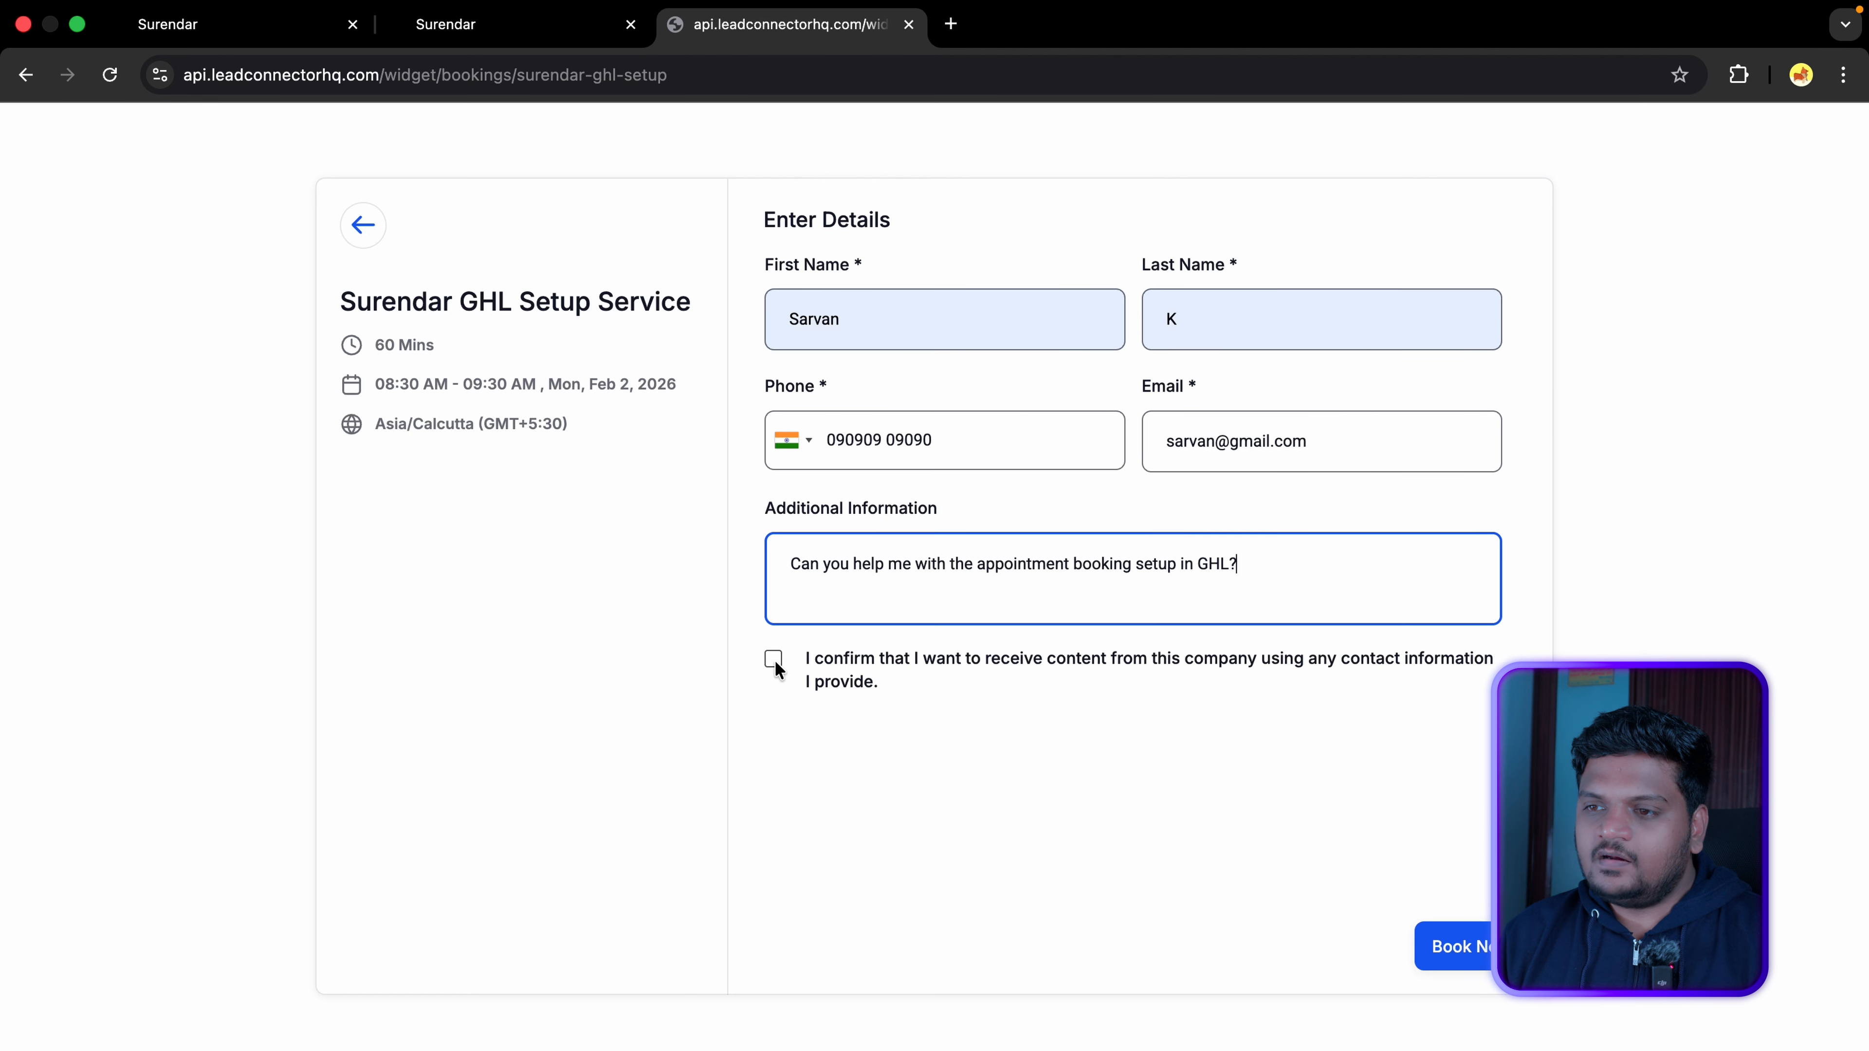
# Step: Tick the consent box, book the meeting and review the confirmation message
pyautogui.click(774, 659)
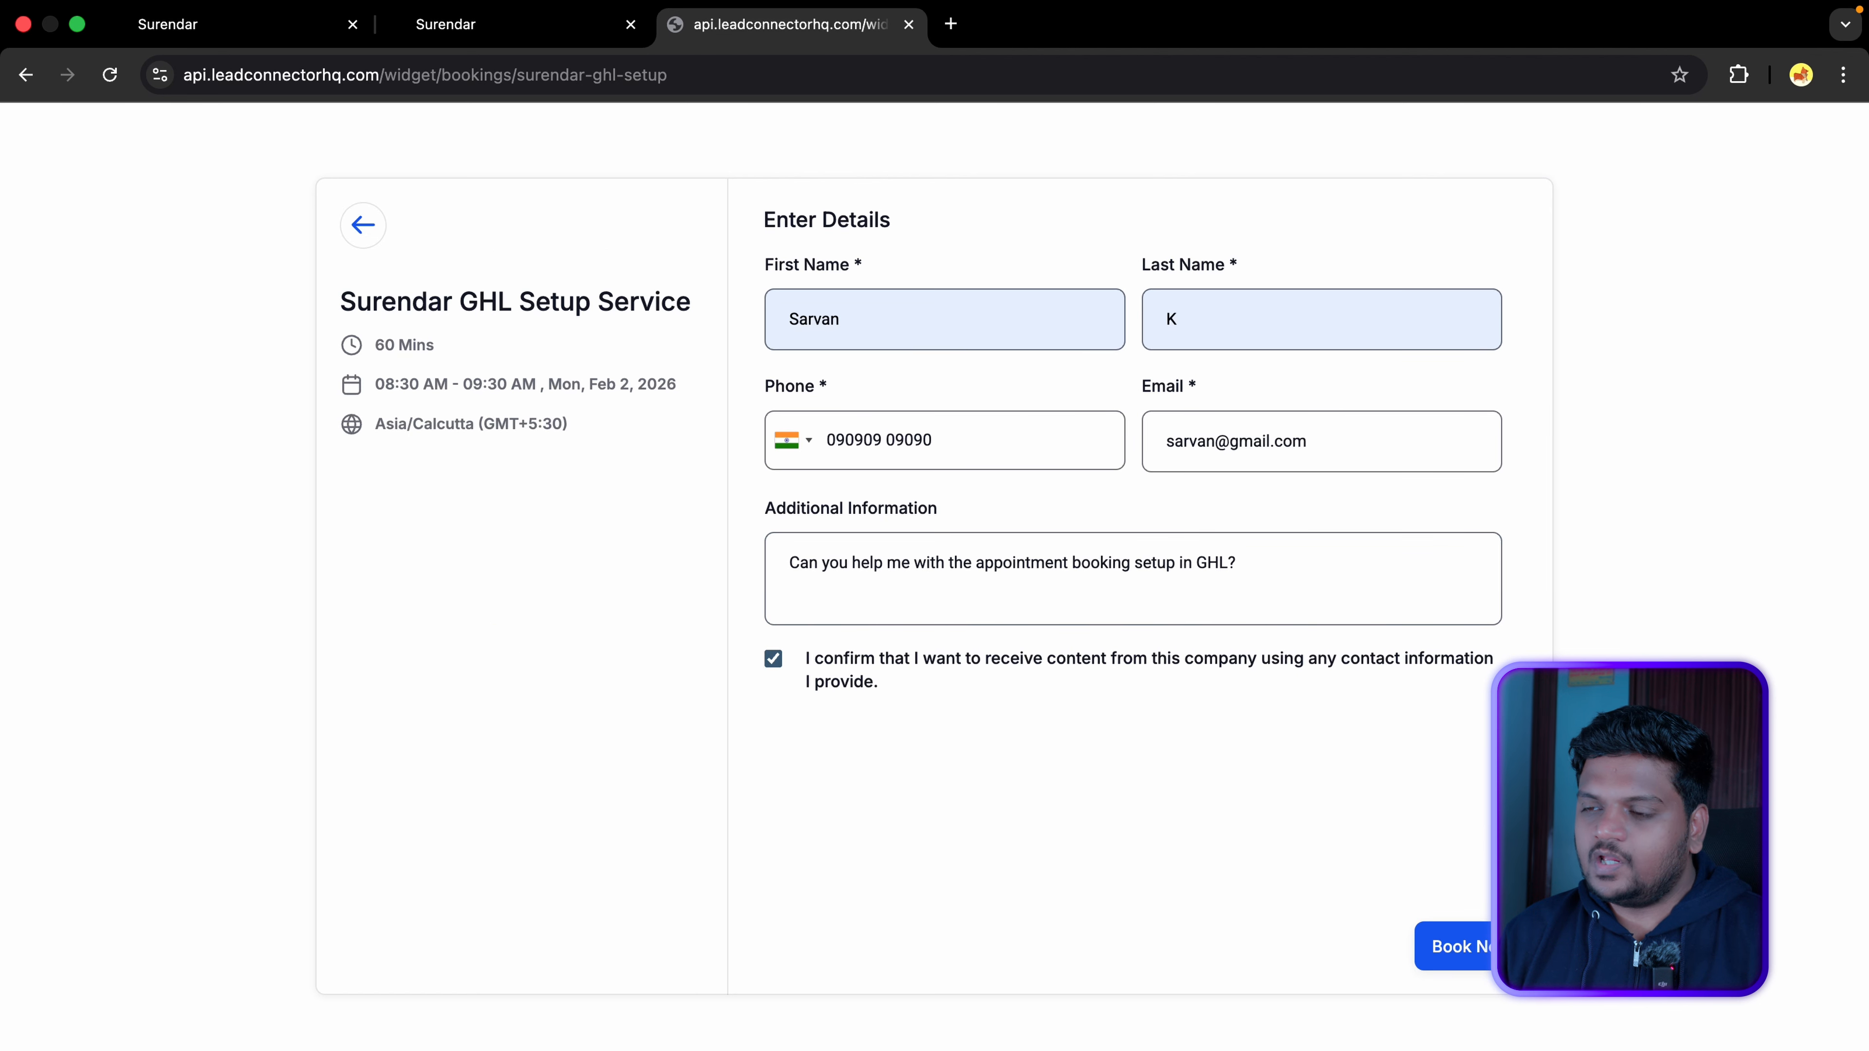
pyautogui.click(1480, 957)
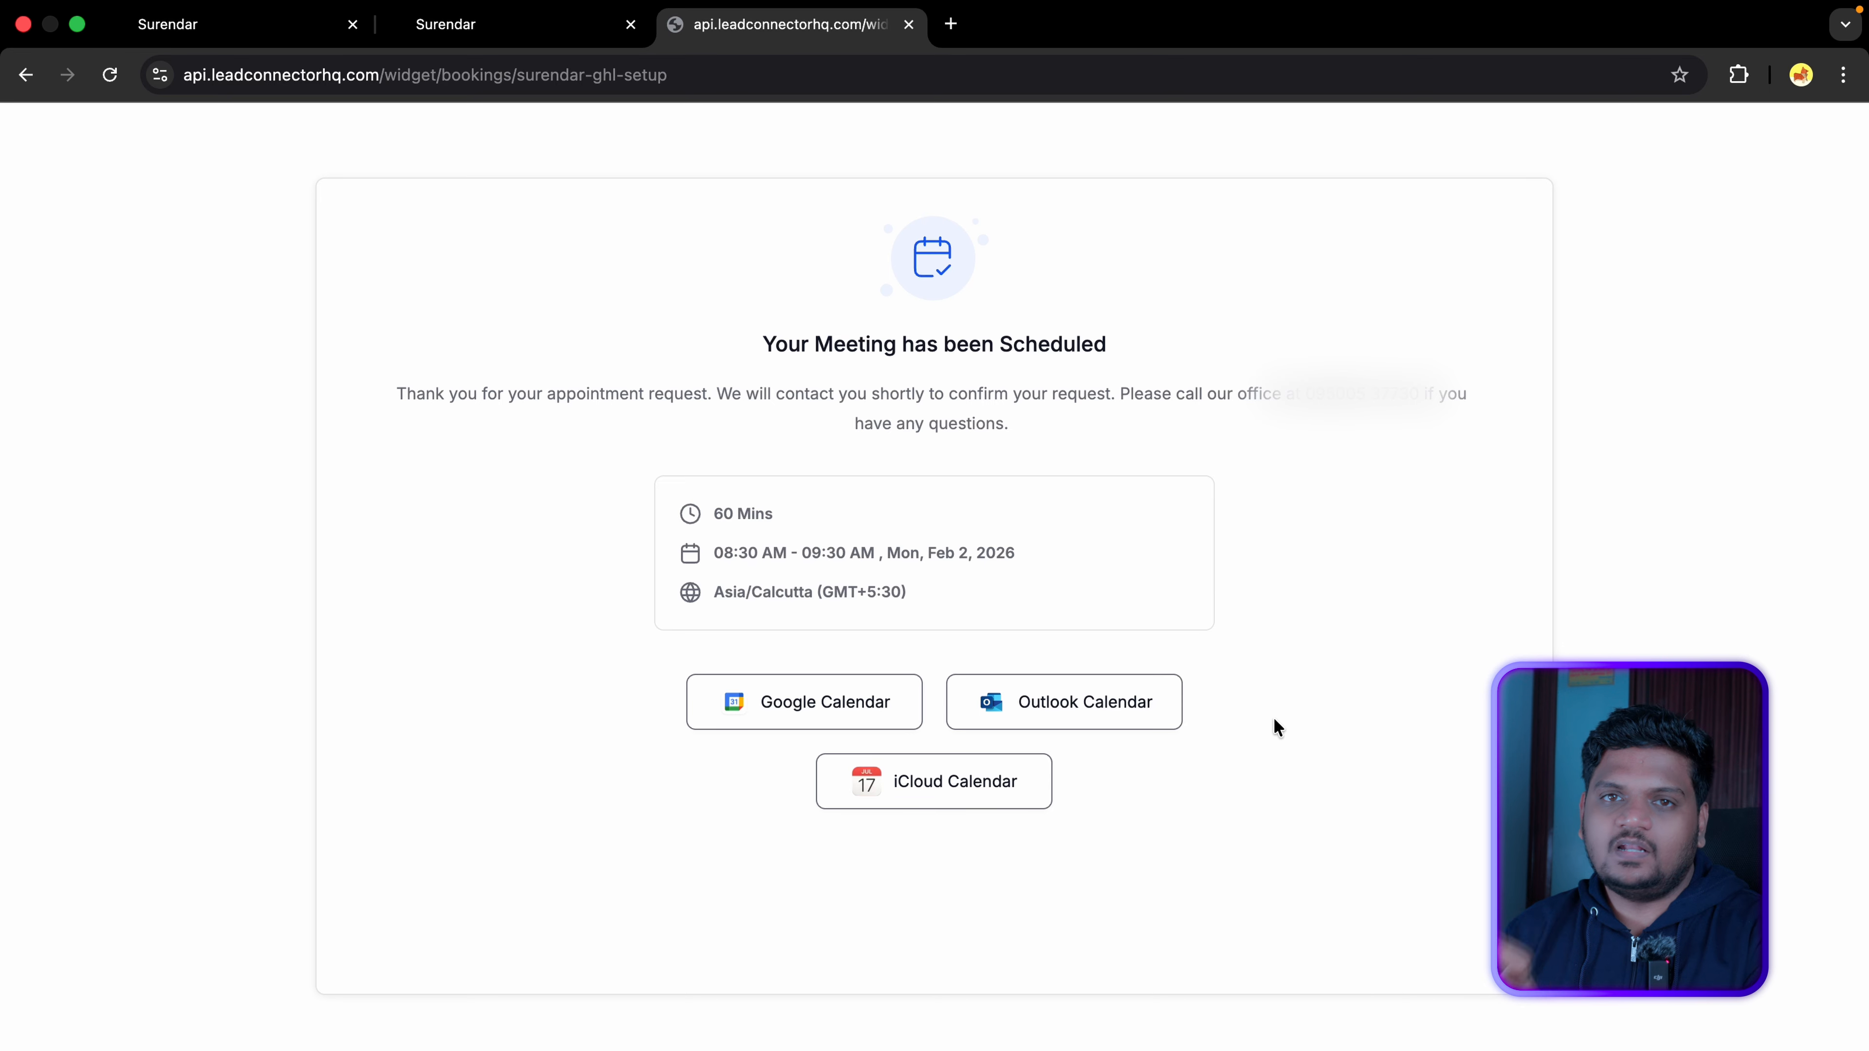
pyautogui.moveTo(759, 344); pyautogui.dragTo(1117, 359)
pyautogui.moveTo(398, 389); pyautogui.dragTo(1026, 410)
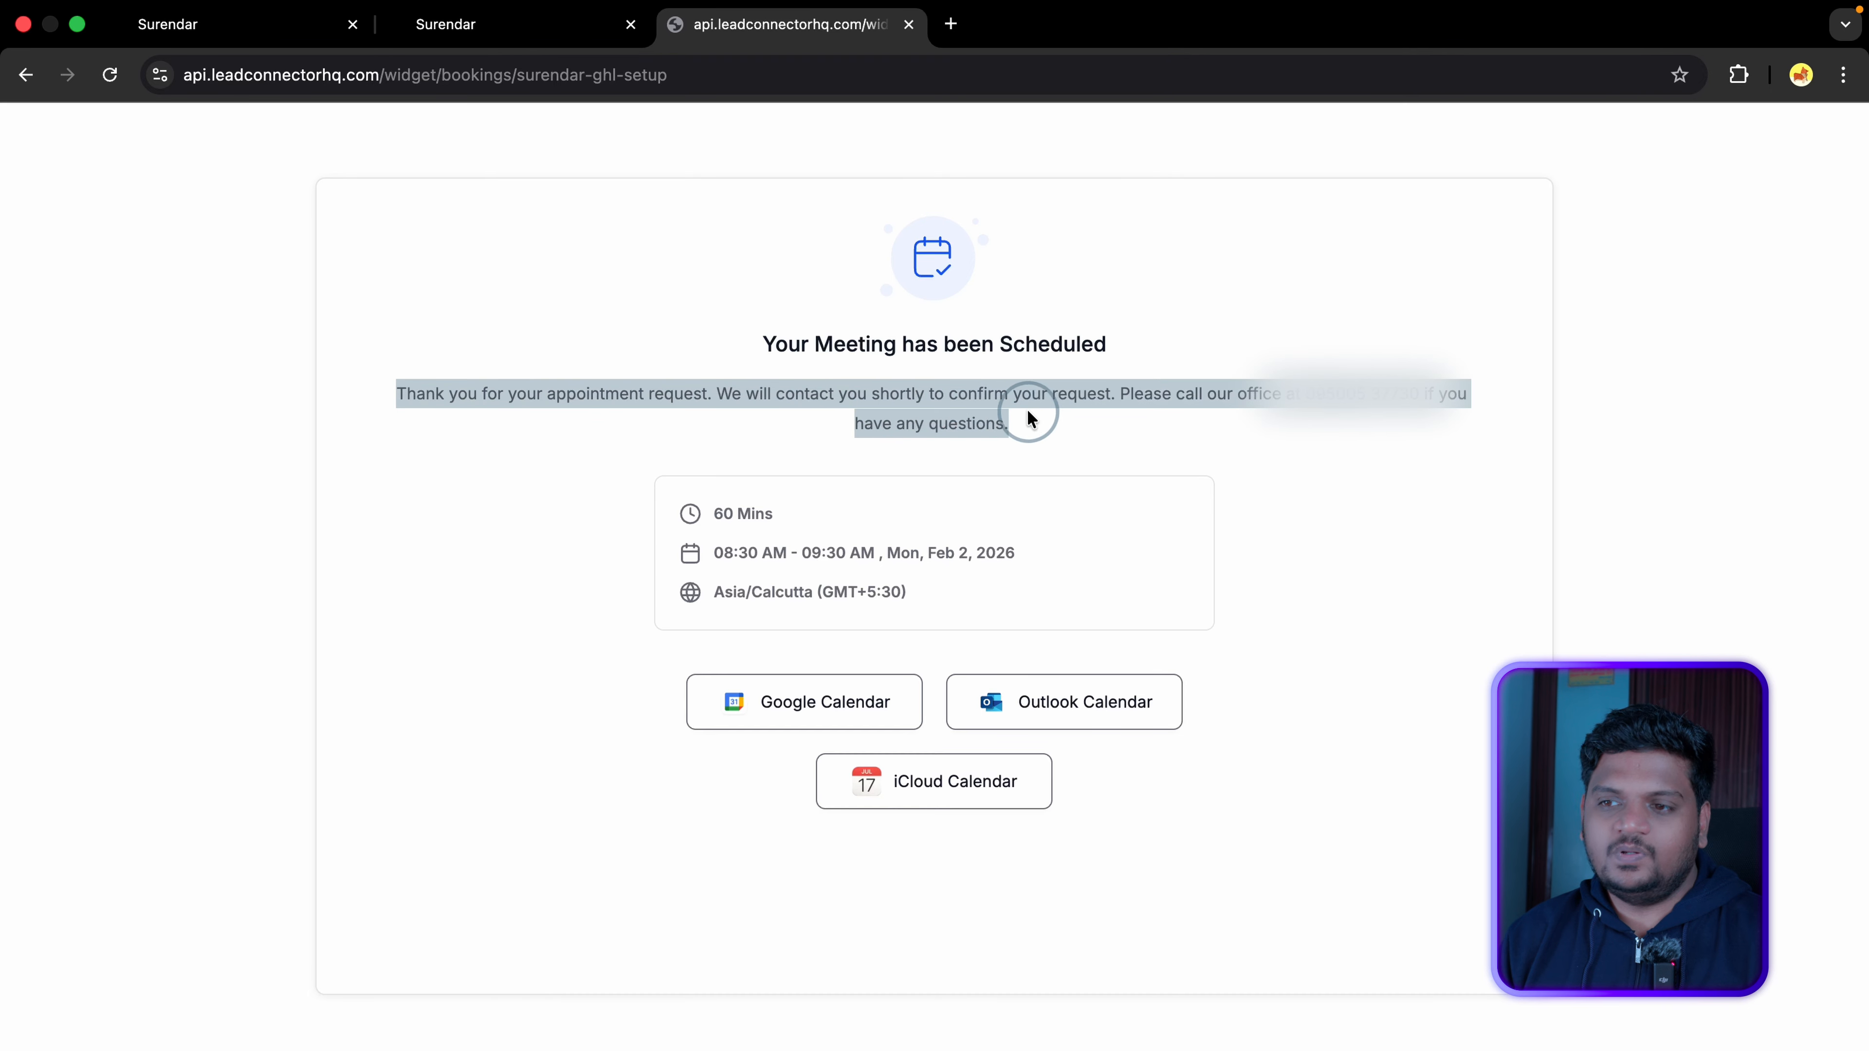
pyautogui.click(1164, 434)
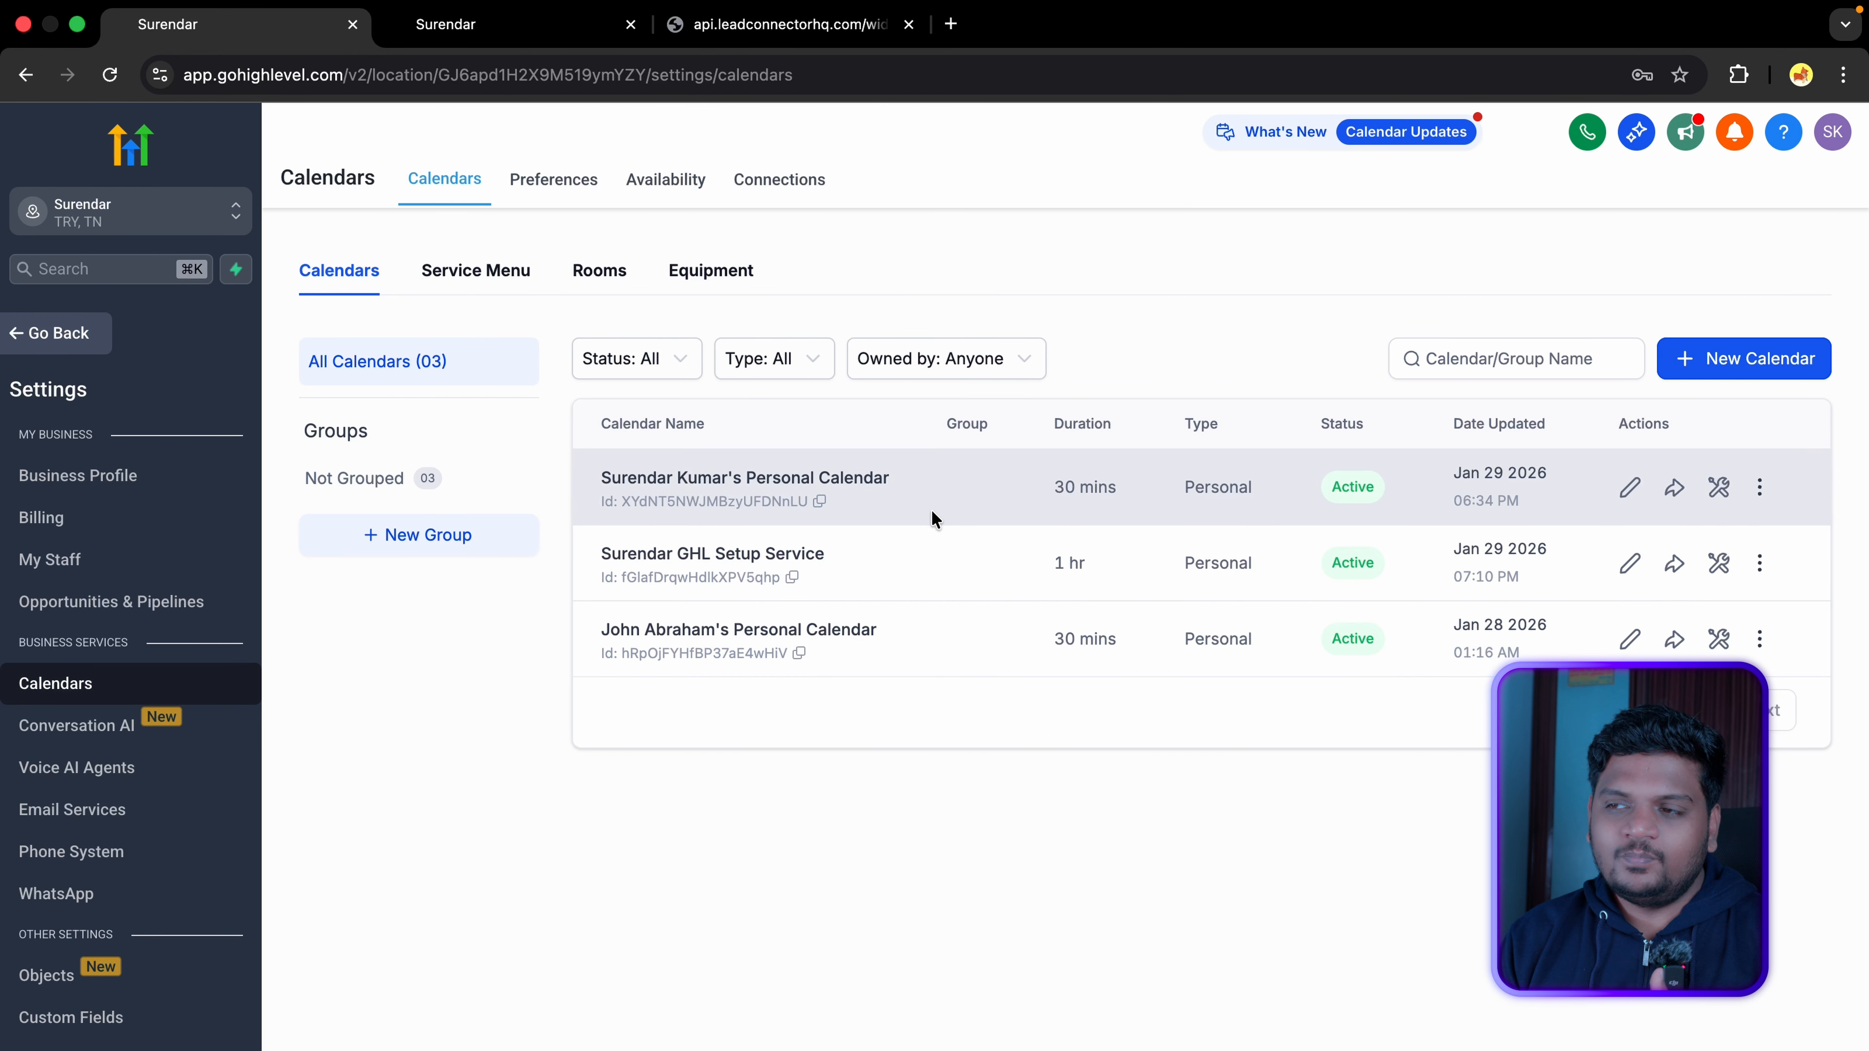
# Step: Edit the Surendar GHL Setup Service calendar and go to Notifications & Additional Options
pyautogui.click(1629, 564)
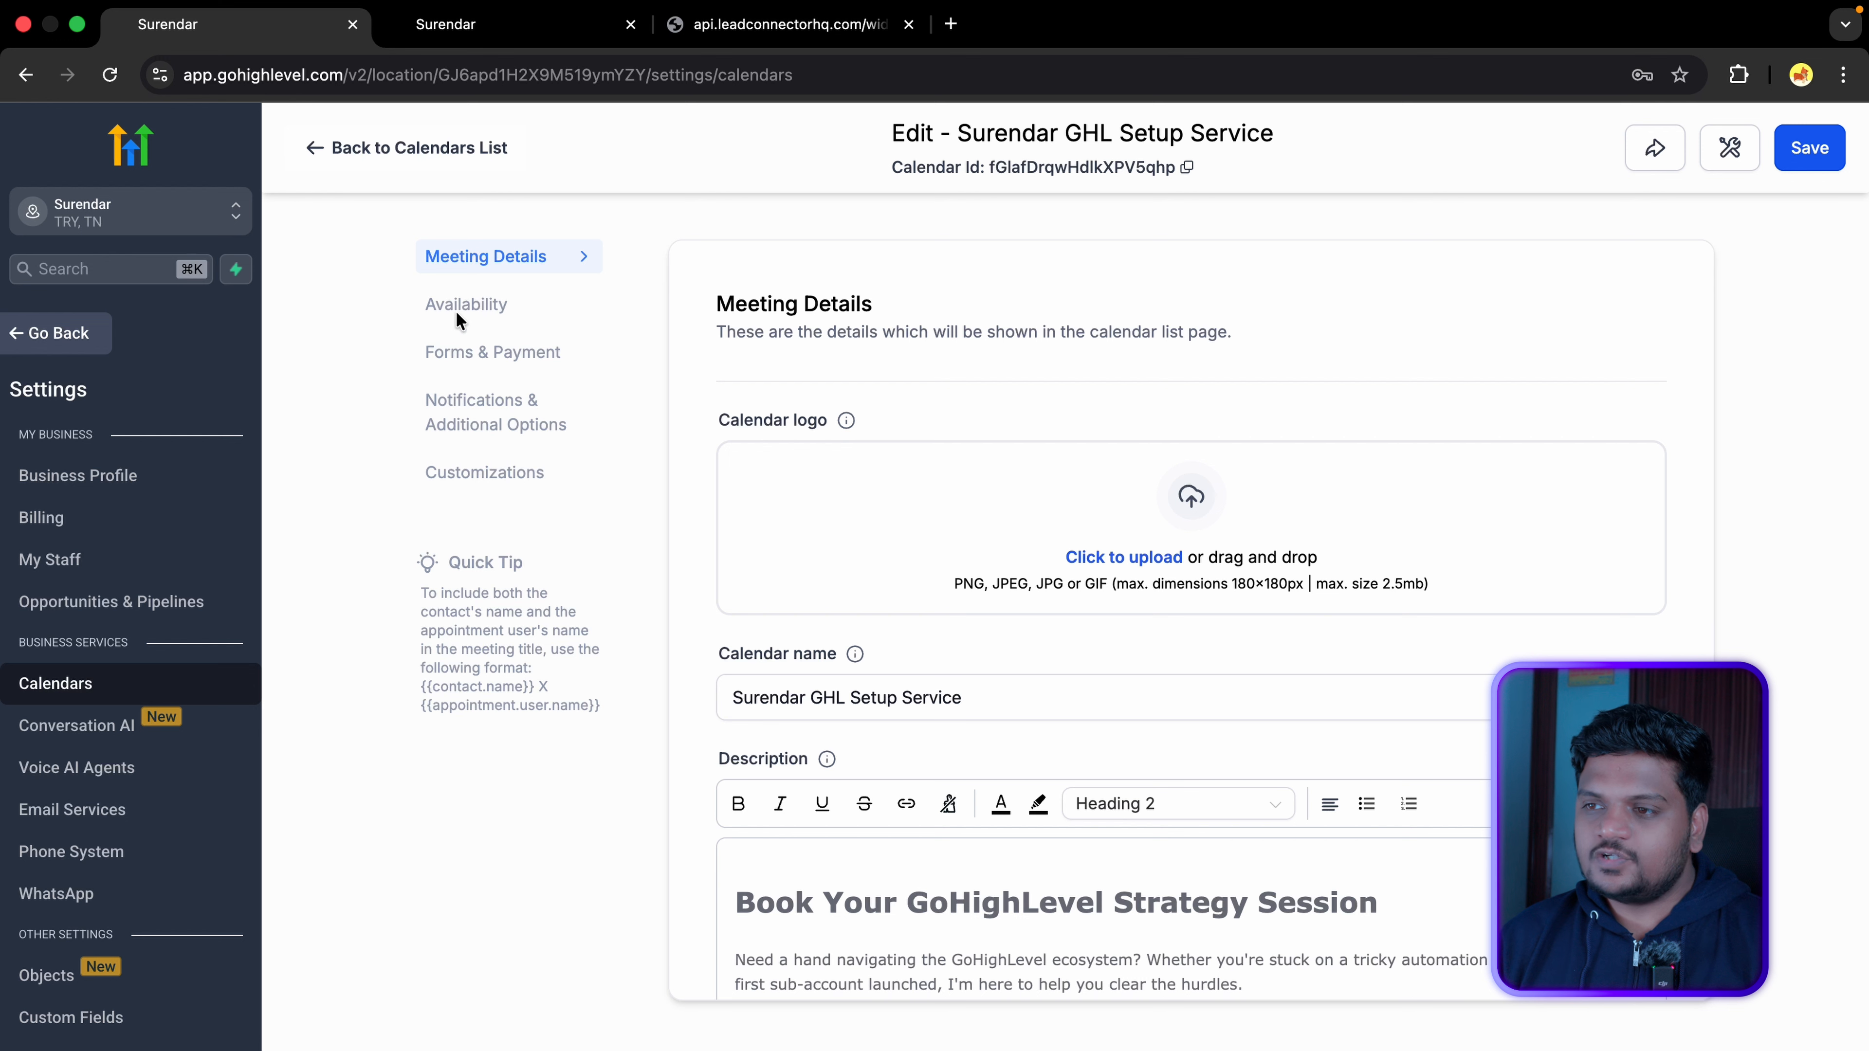
pyautogui.click(484, 430)
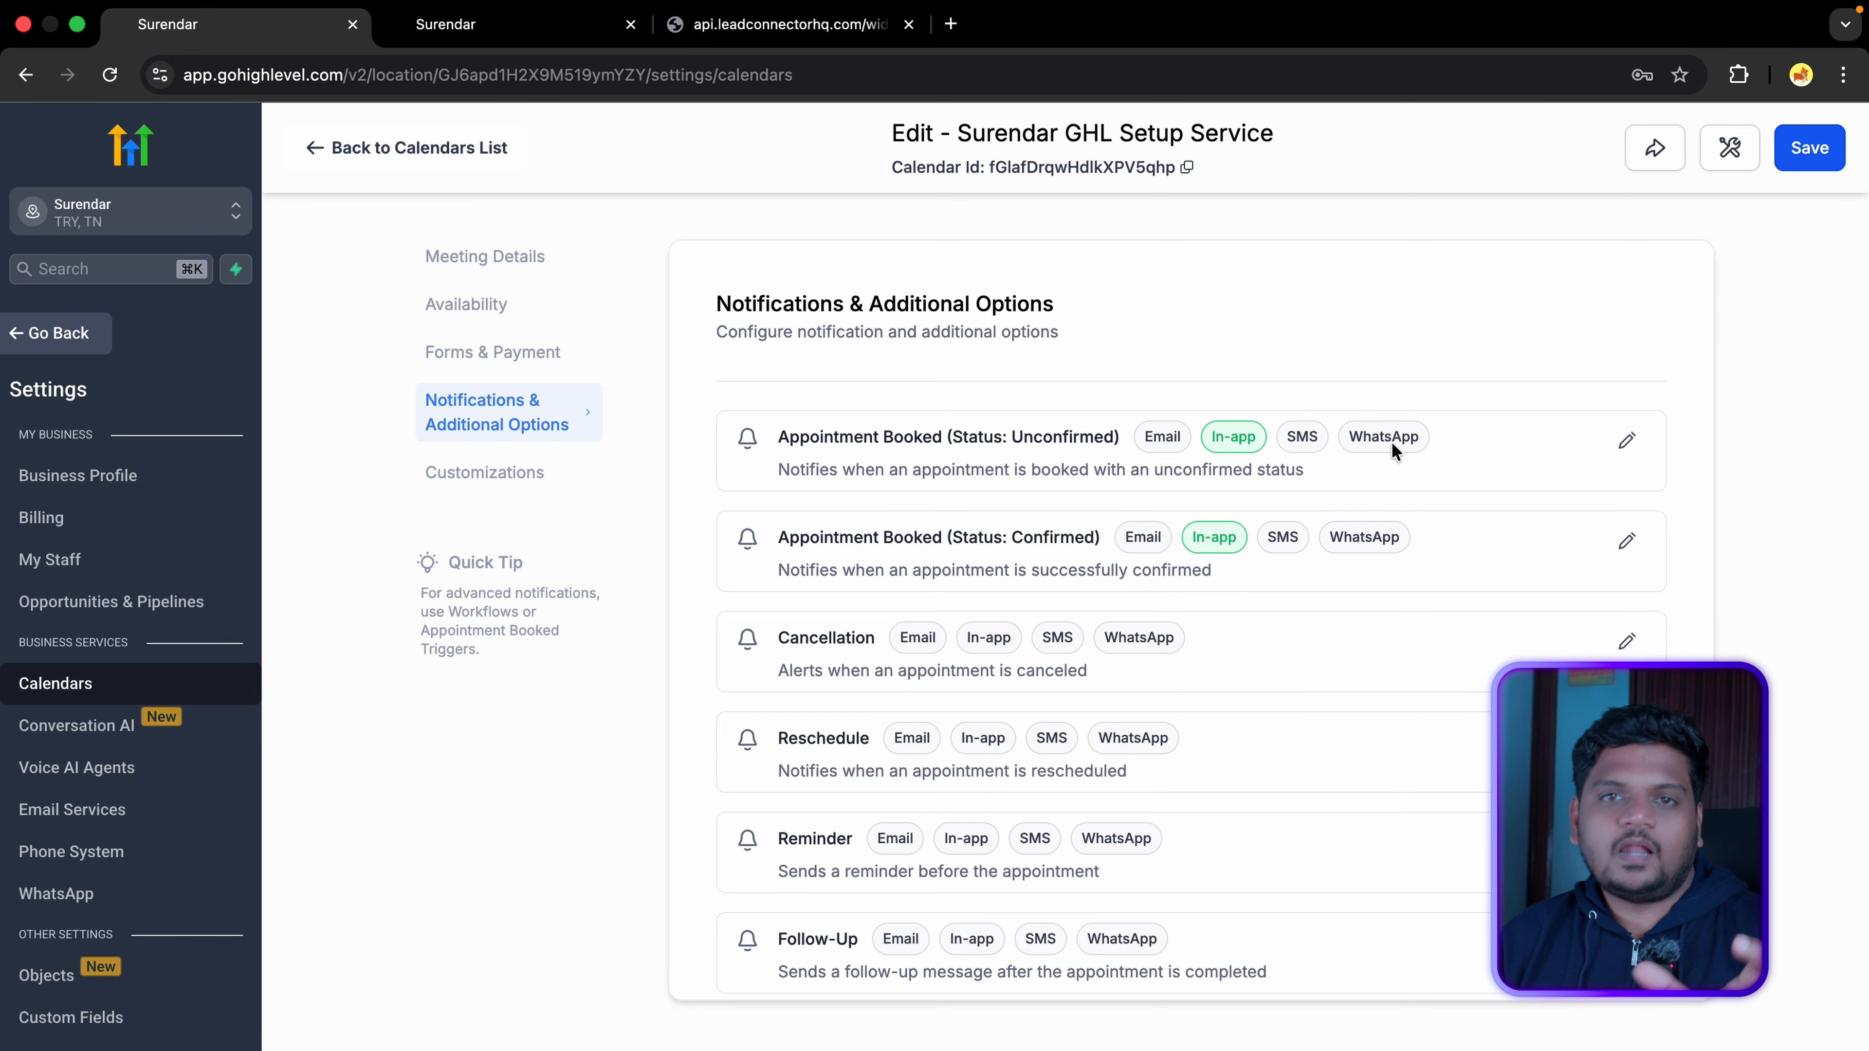
# Step: Edit the Appointment Booked (Unconfirmed) notification and toggle its Email setting
pyautogui.click(1625, 442)
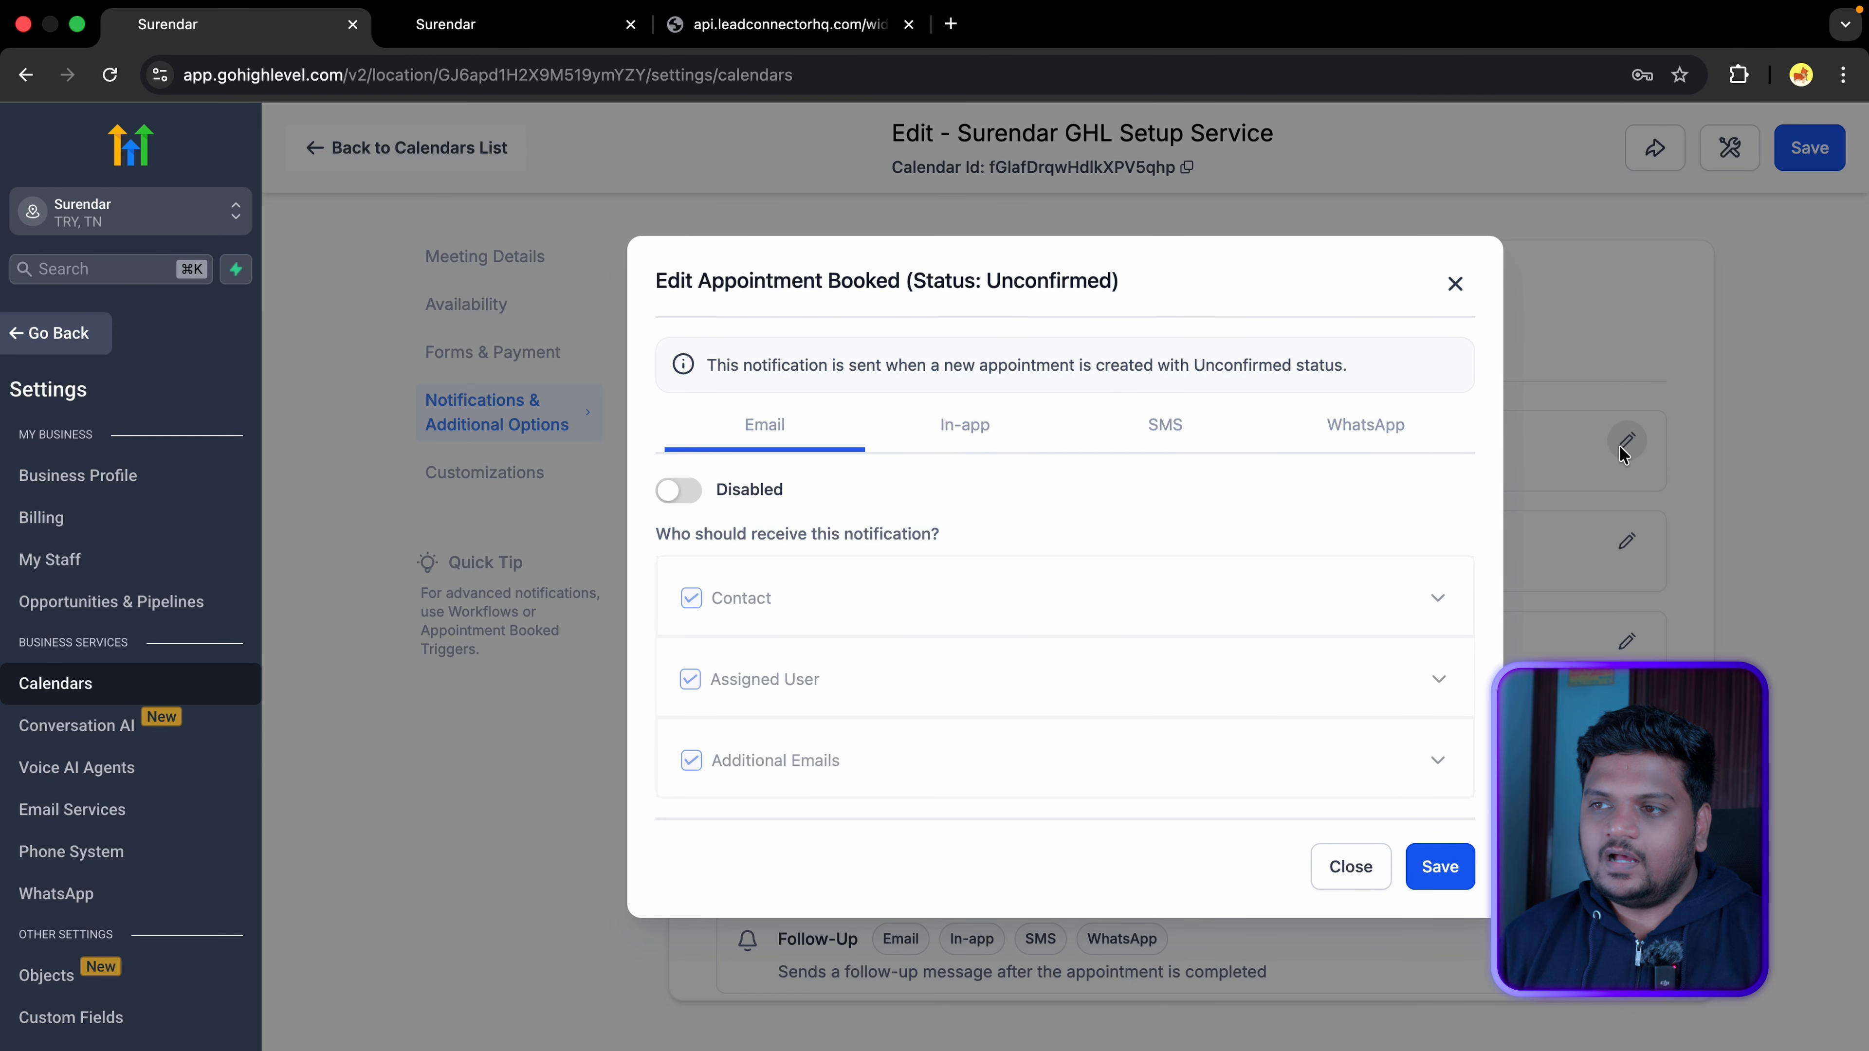
pyautogui.click(682, 493)
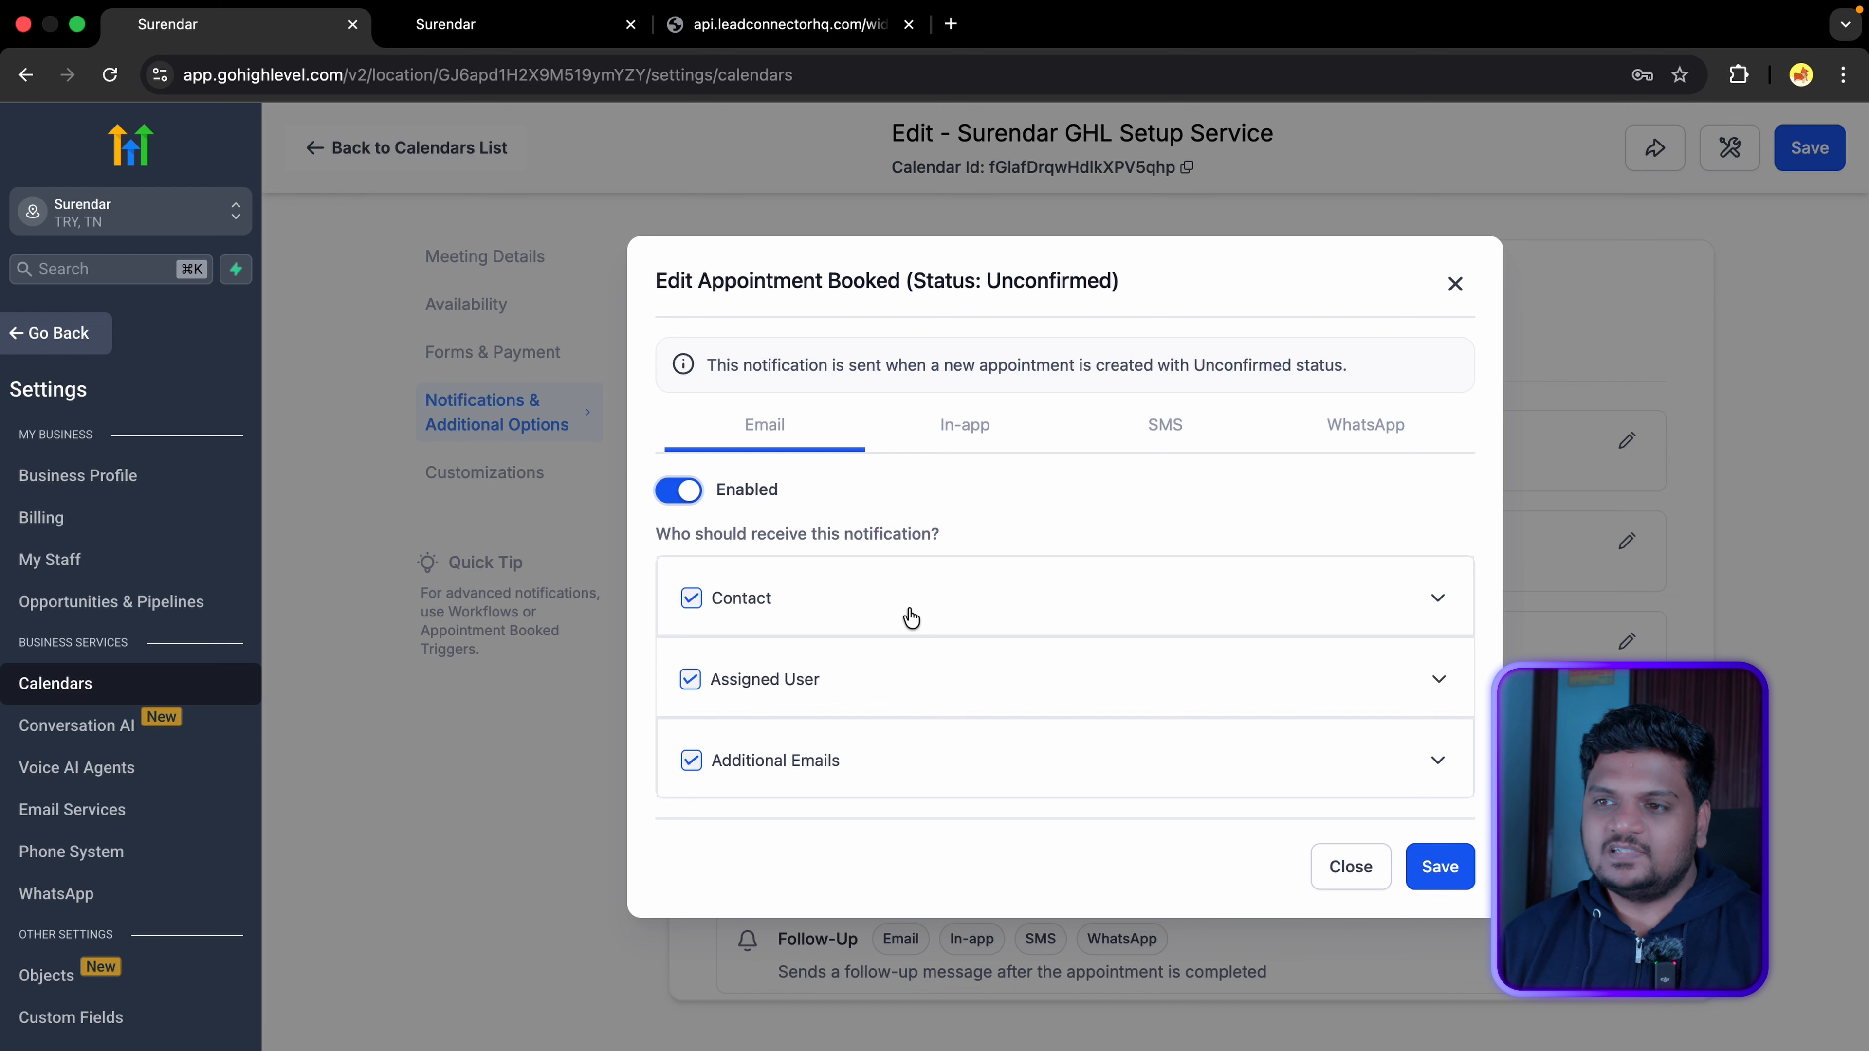
# Step: Expand and review the contact's unconfirmed-booking email template, then collapse it
pyautogui.click(1437, 598)
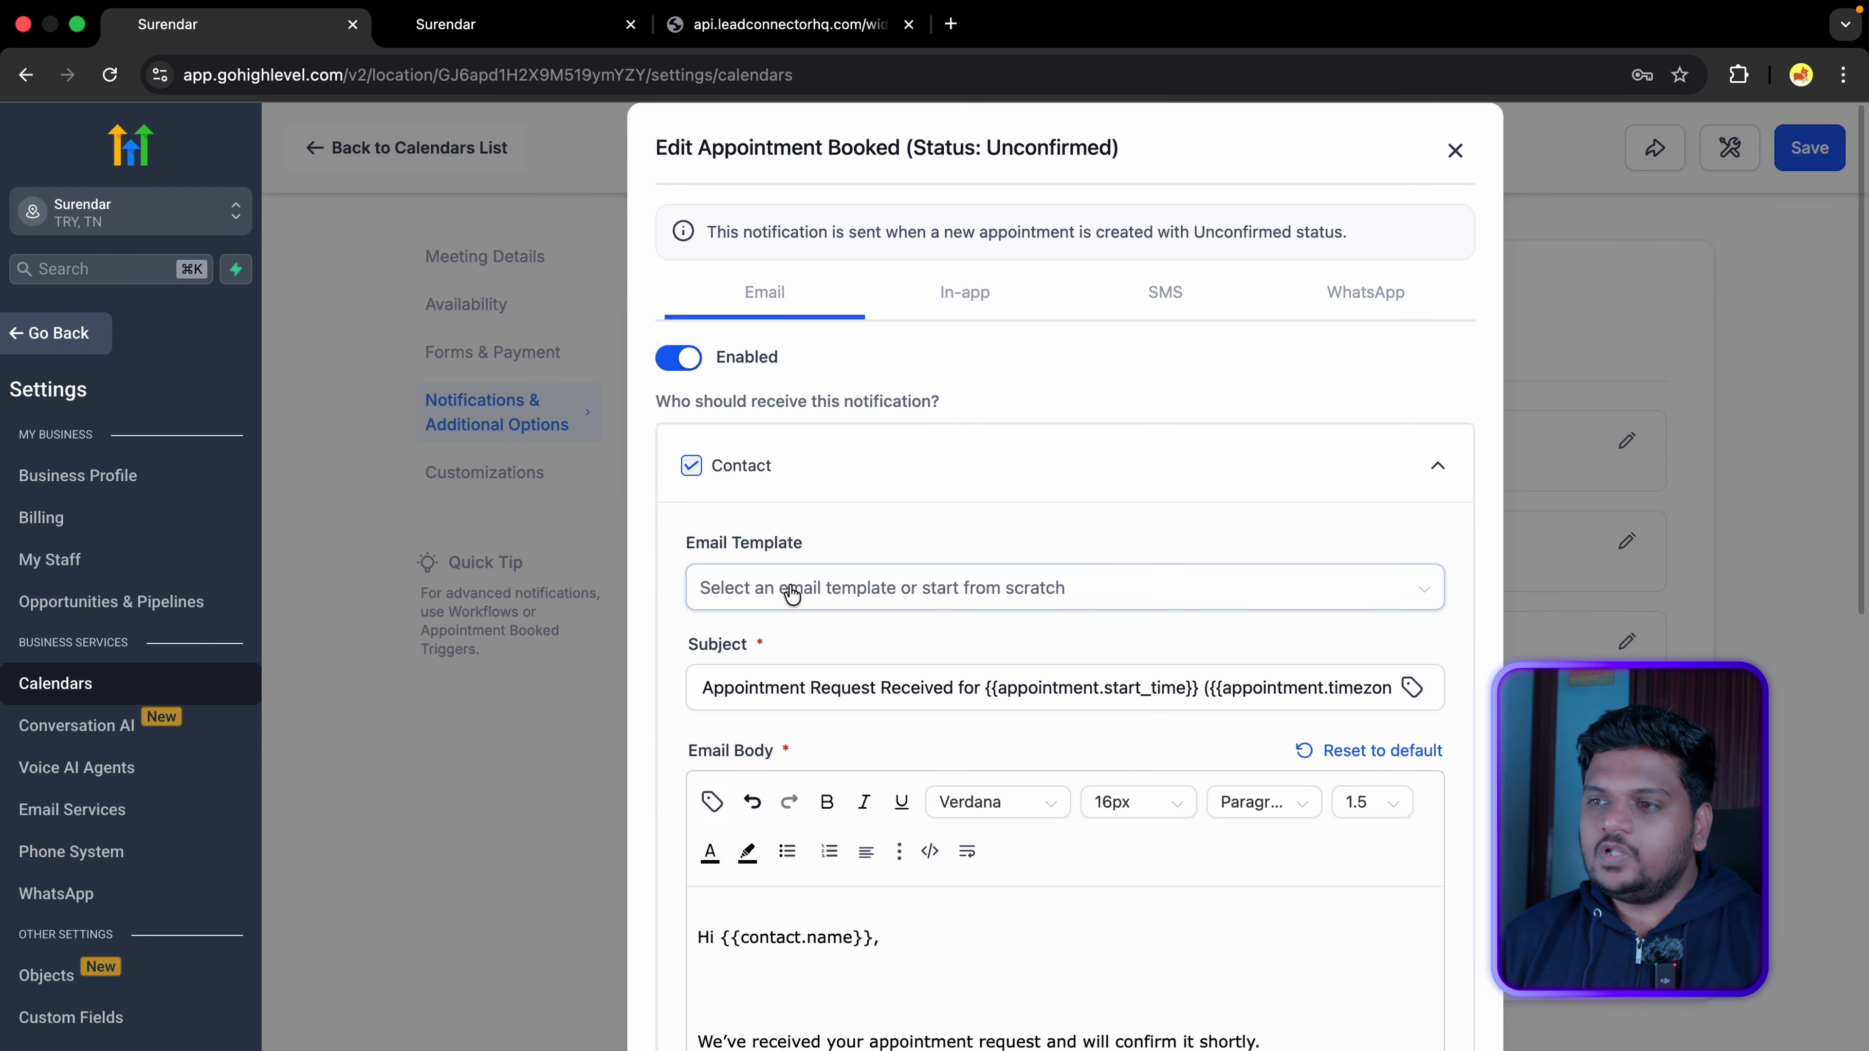
pyautogui.scroll(-4, 785, 592)
pyautogui.scroll(-3, 843, 549)
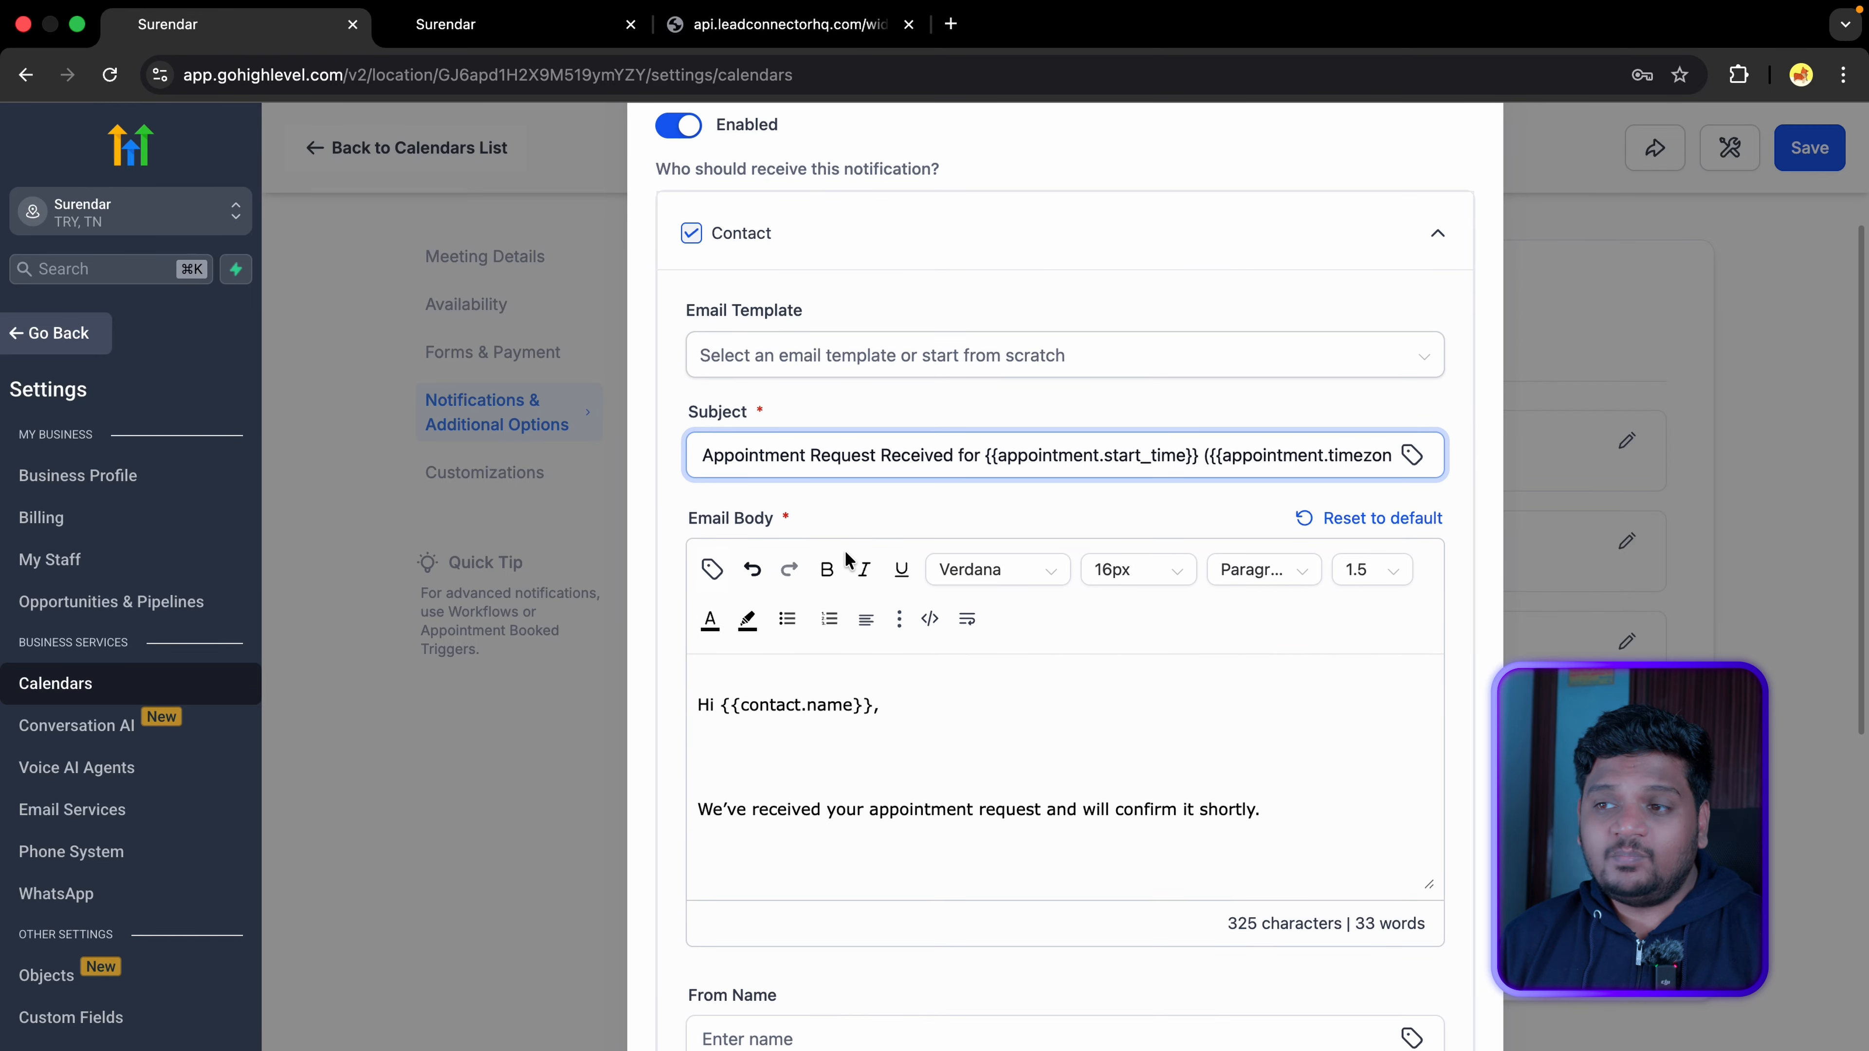
pyautogui.scroll(-3, 844, 549)
pyautogui.moveTo(687, 274); pyautogui.dragTo(855, 276)
pyautogui.click(780, 460)
pyautogui.scroll(-5, 764, 488)
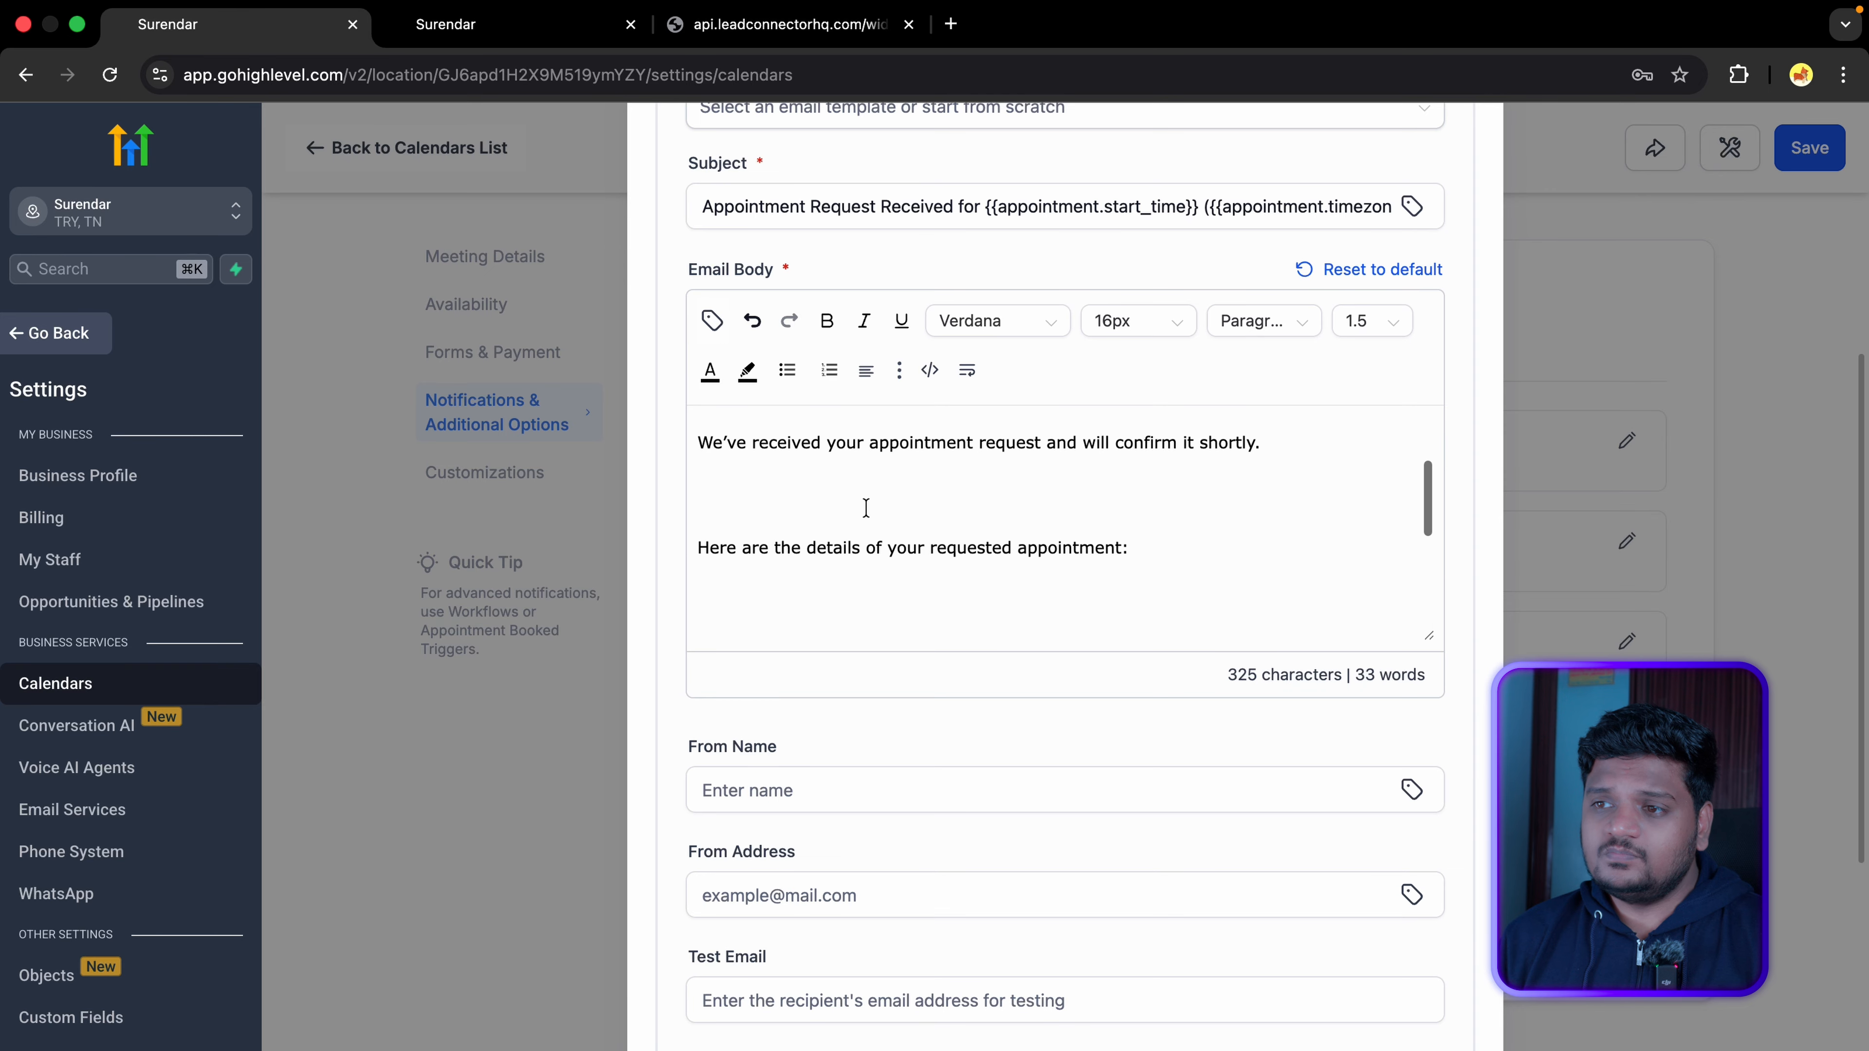
pyautogui.scroll(-3, 789, 523)
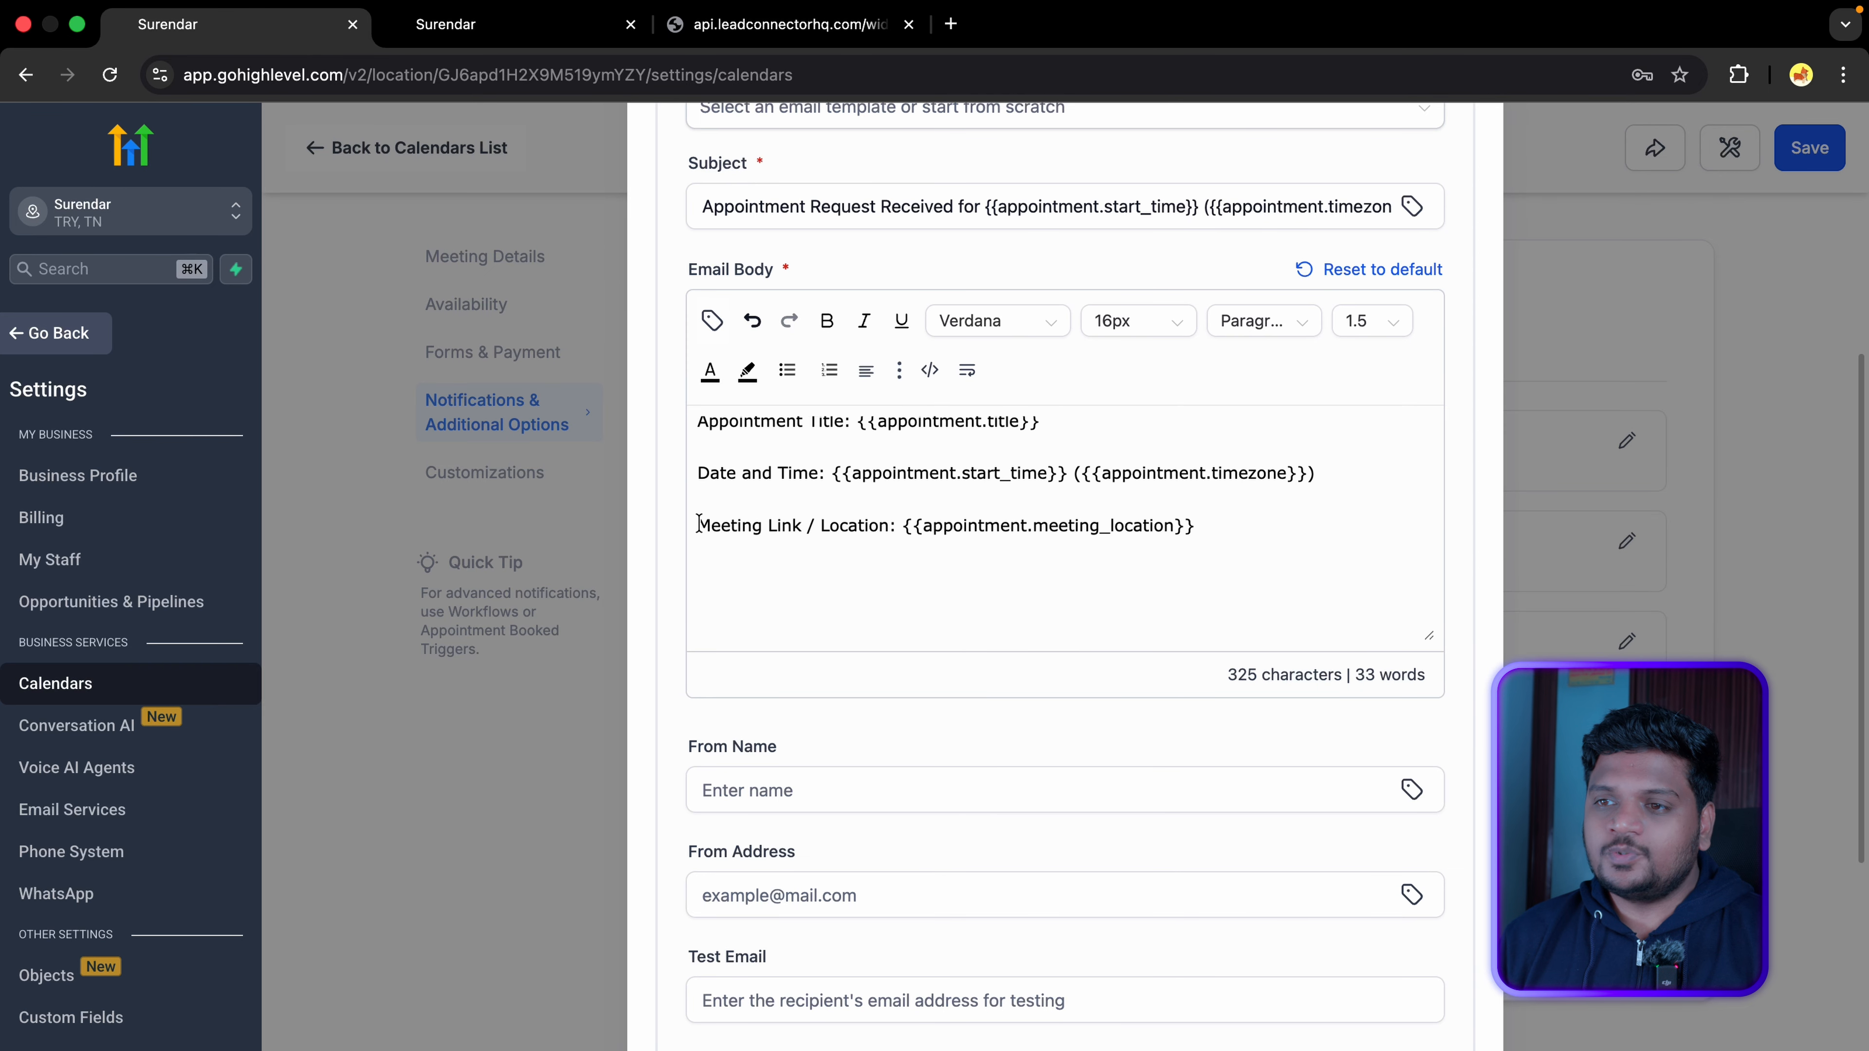
pyautogui.moveTo(697, 525); pyautogui.dragTo(1193, 528)
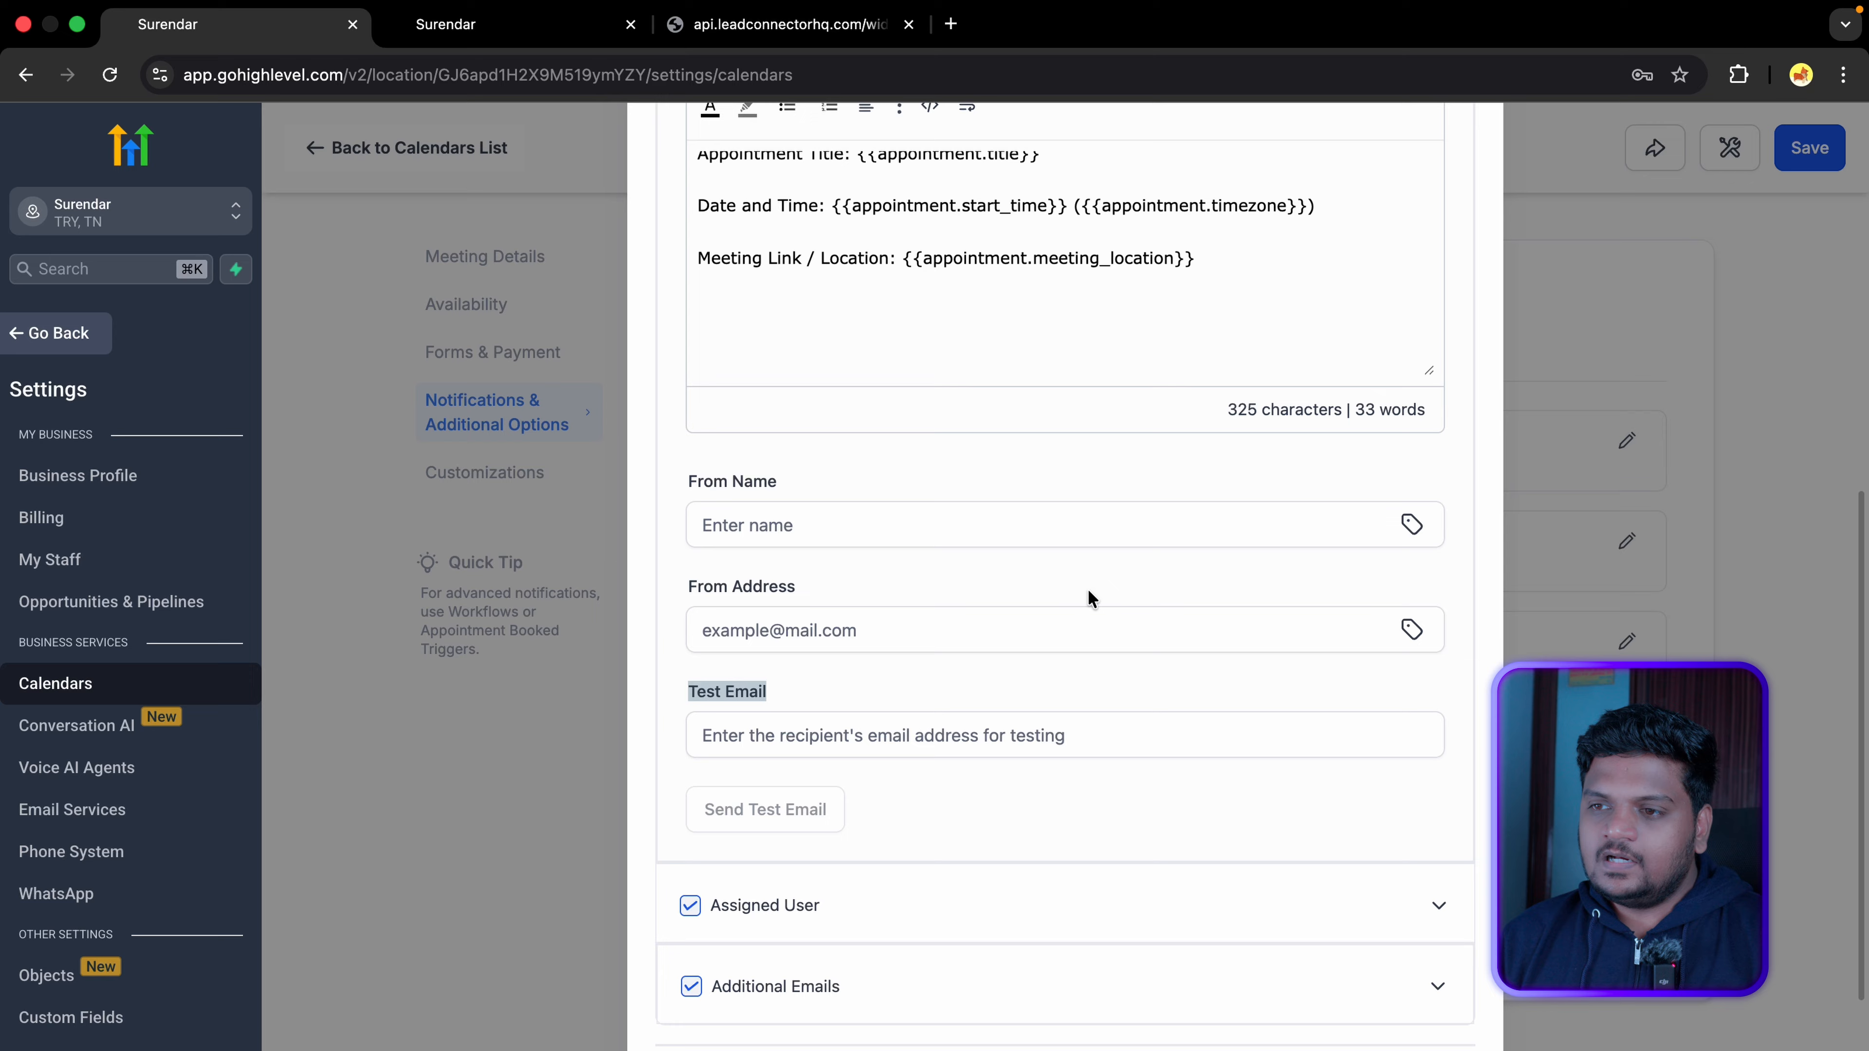
pyautogui.scroll(10, 1088, 590)
pyautogui.scroll(2, 1423, 242)
pyautogui.click(1423, 265)
# Step: Review the assigned user's unconfirmed-booking email settings
pyautogui.click(1390, 696)
pyautogui.scroll(-3, 957, 581)
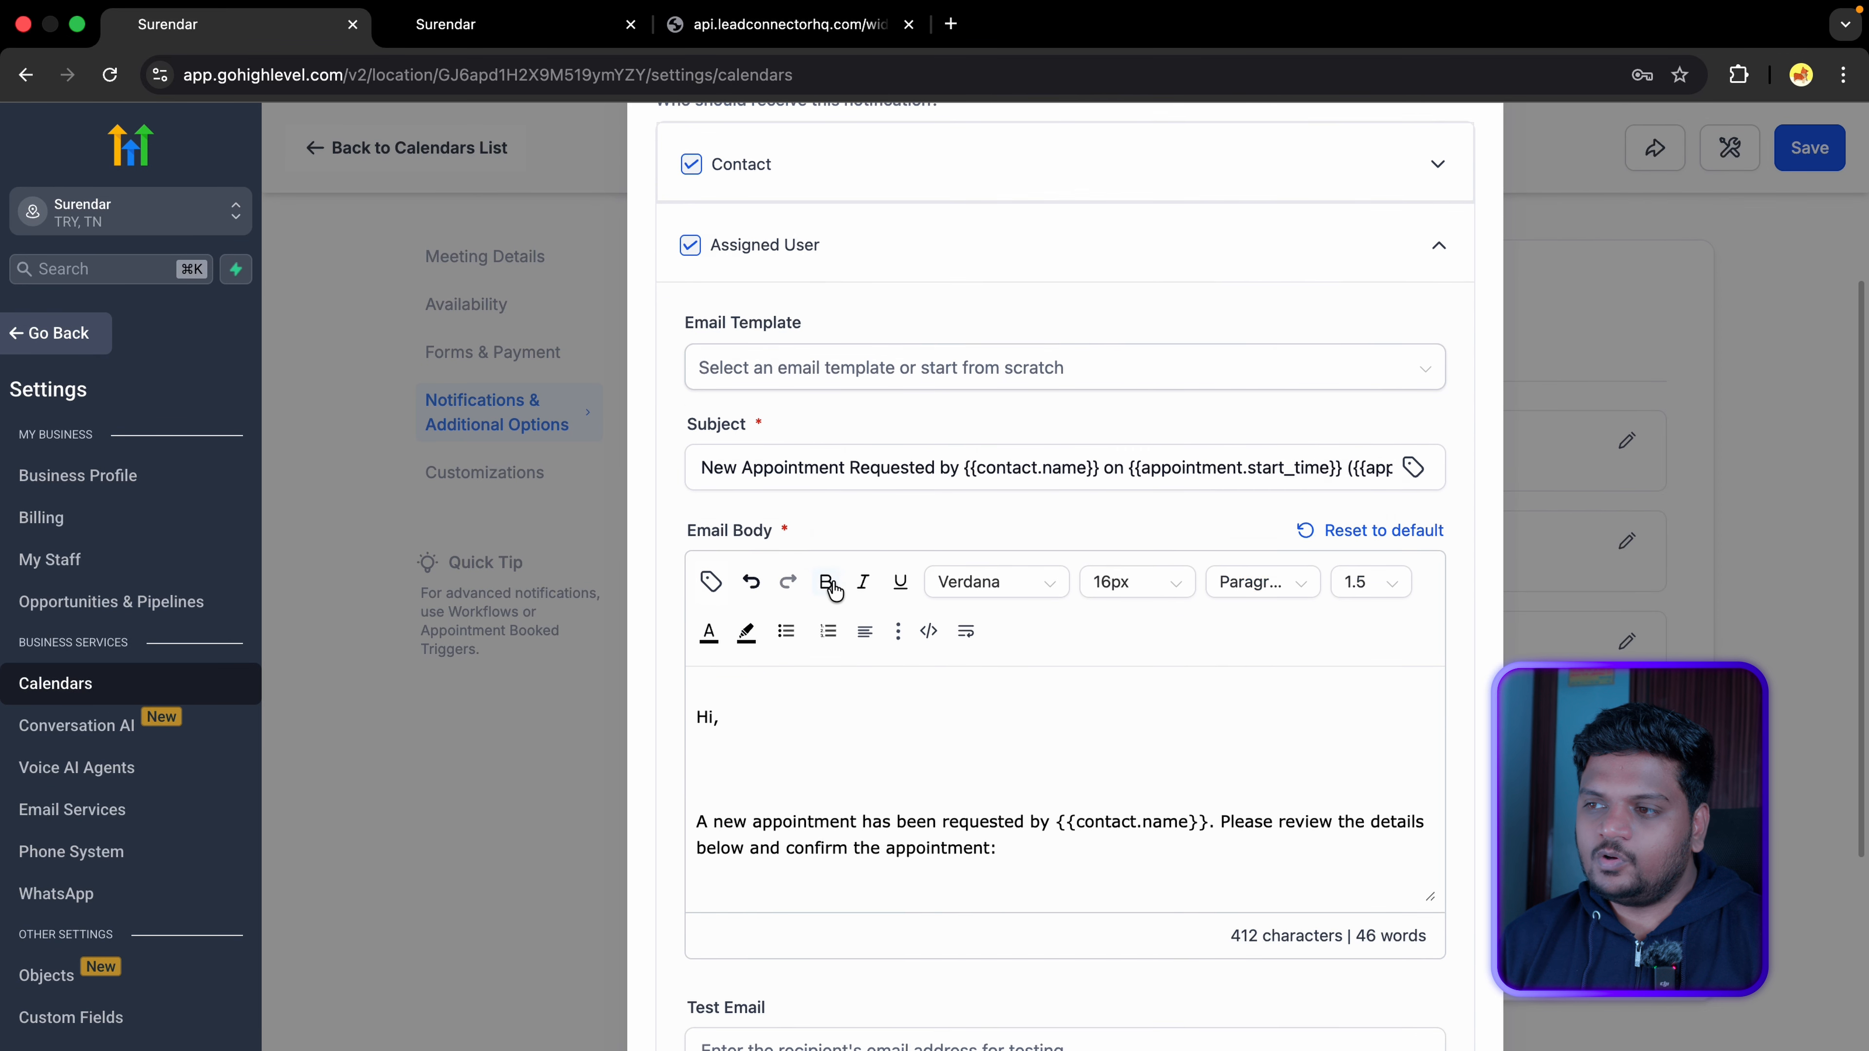
pyautogui.scroll(-10, 909, 662)
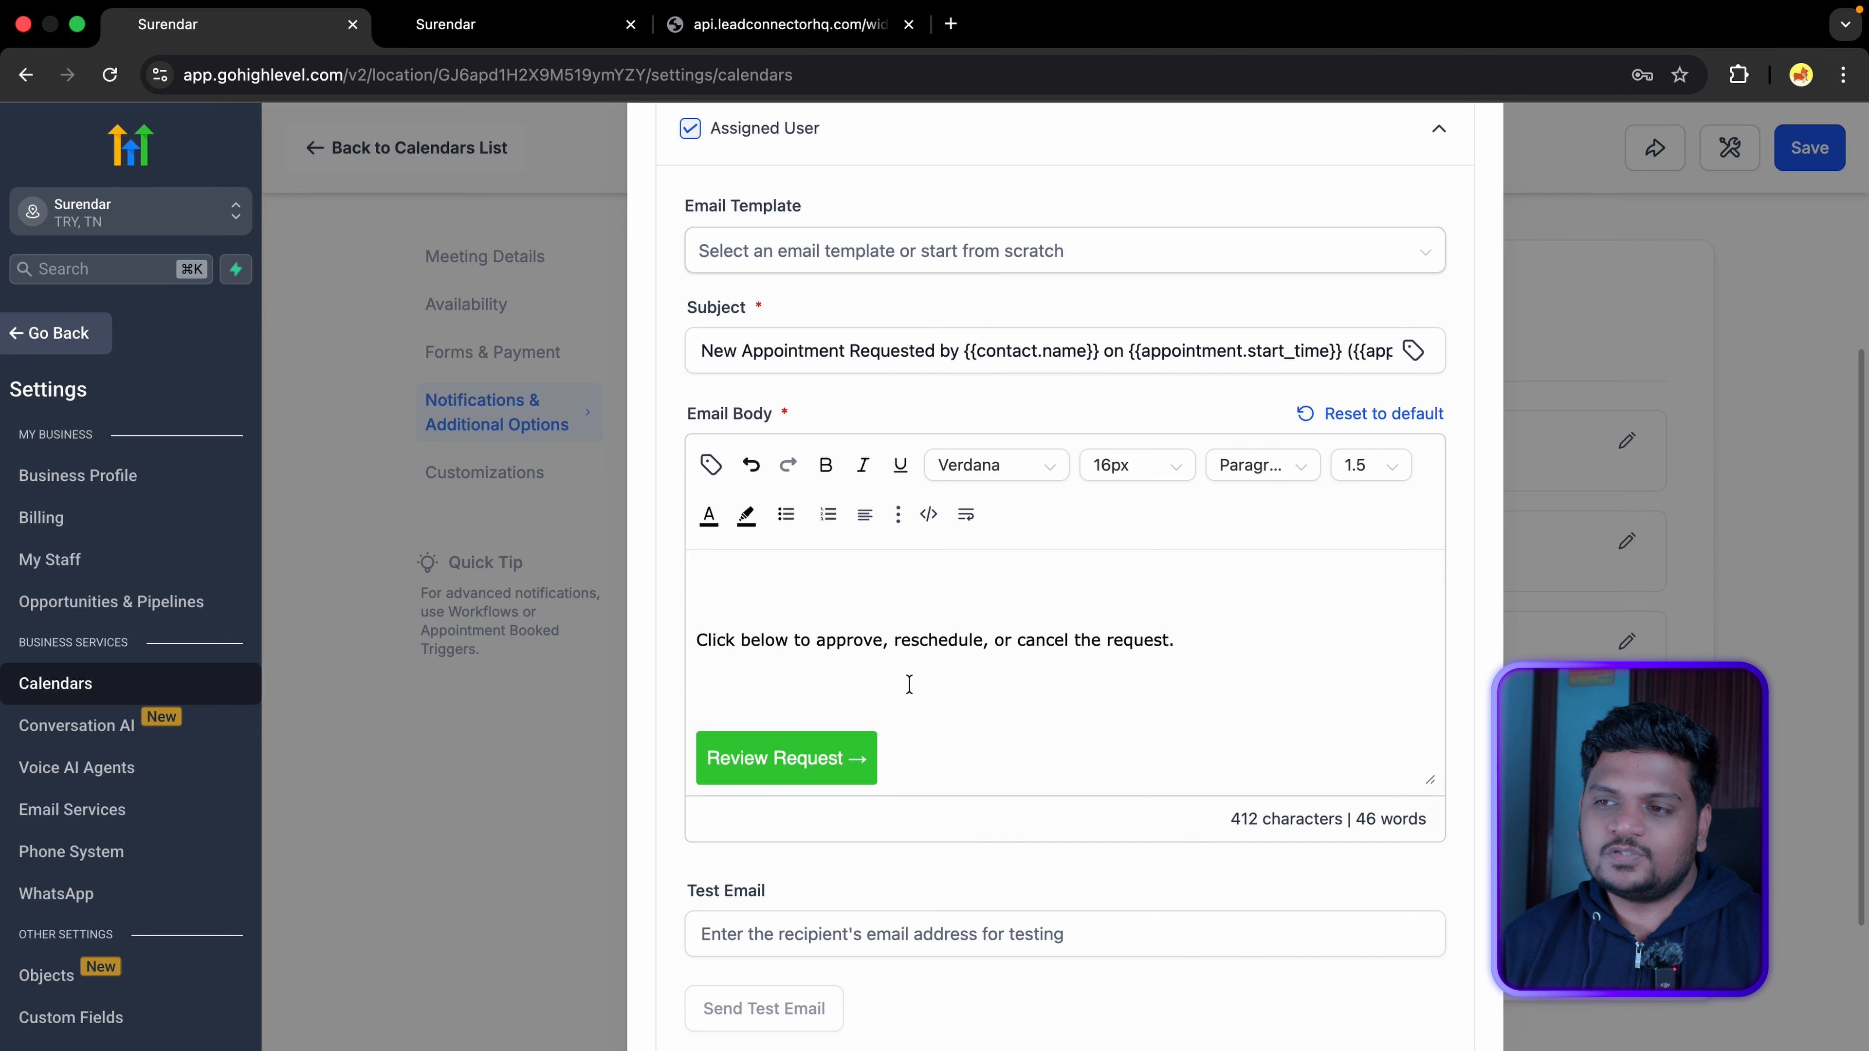
pyautogui.scroll(-3, 956, 707)
pyautogui.scroll(6, 1027, 736)
pyautogui.click(1406, 402)
# Step: Add two extra recipient email addresses under Additional Emails, then check the In-app and SMS tabs
pyautogui.click(1126, 768)
pyautogui.scroll(-7, 956, 699)
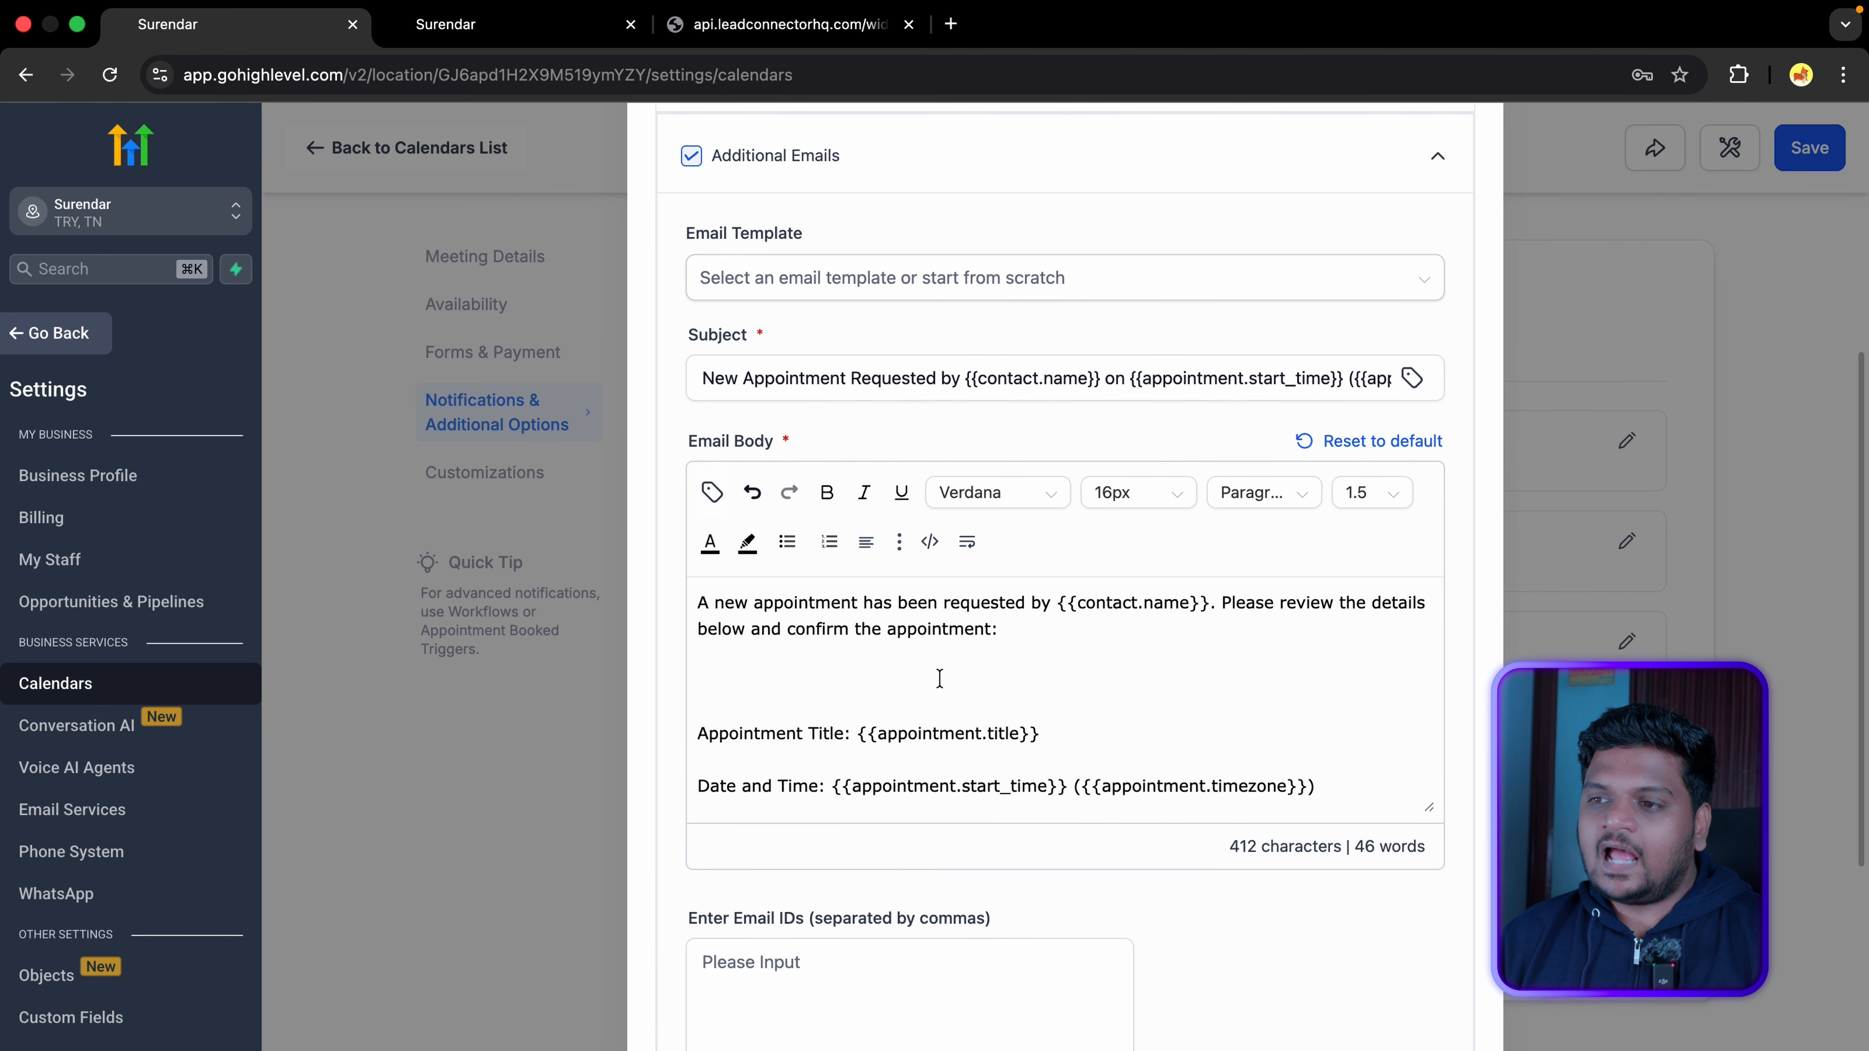
pyautogui.scroll(-5, 940, 677)
pyautogui.moveTo(691, 571); pyautogui.dragTo(1015, 581)
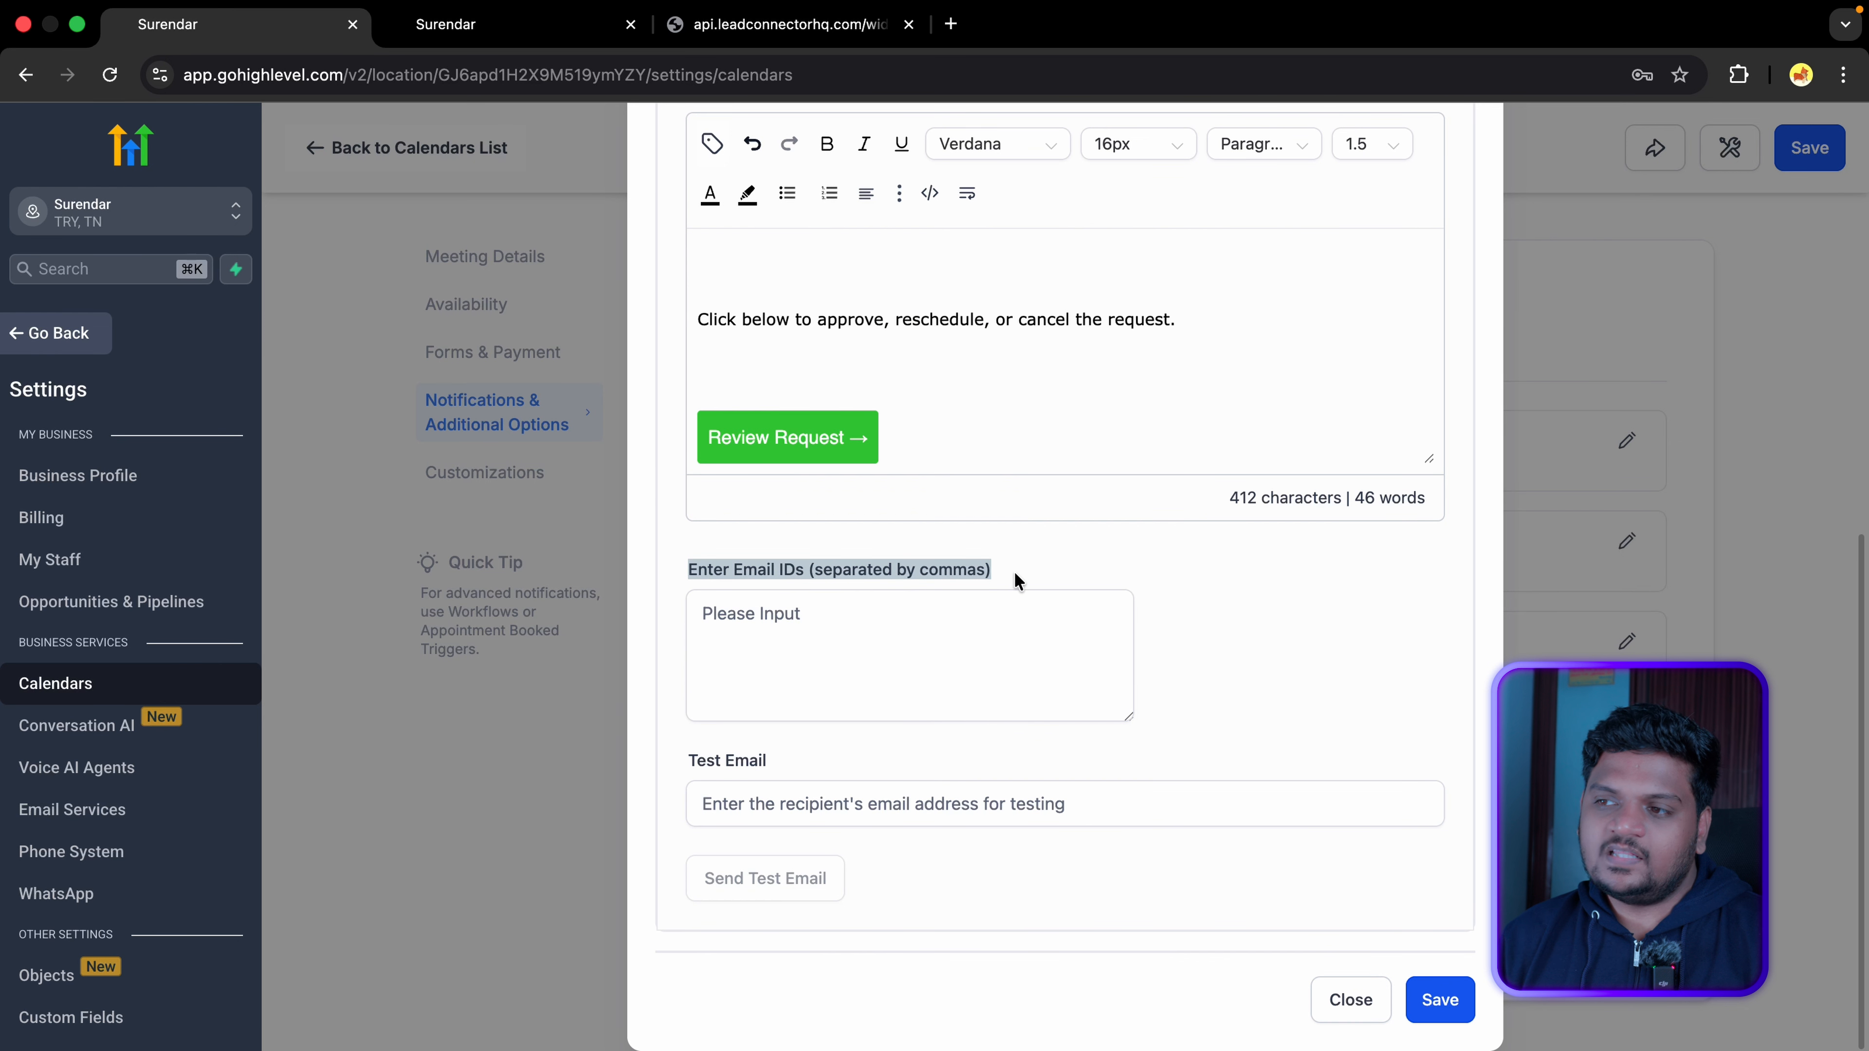
pyautogui.click(947, 638)
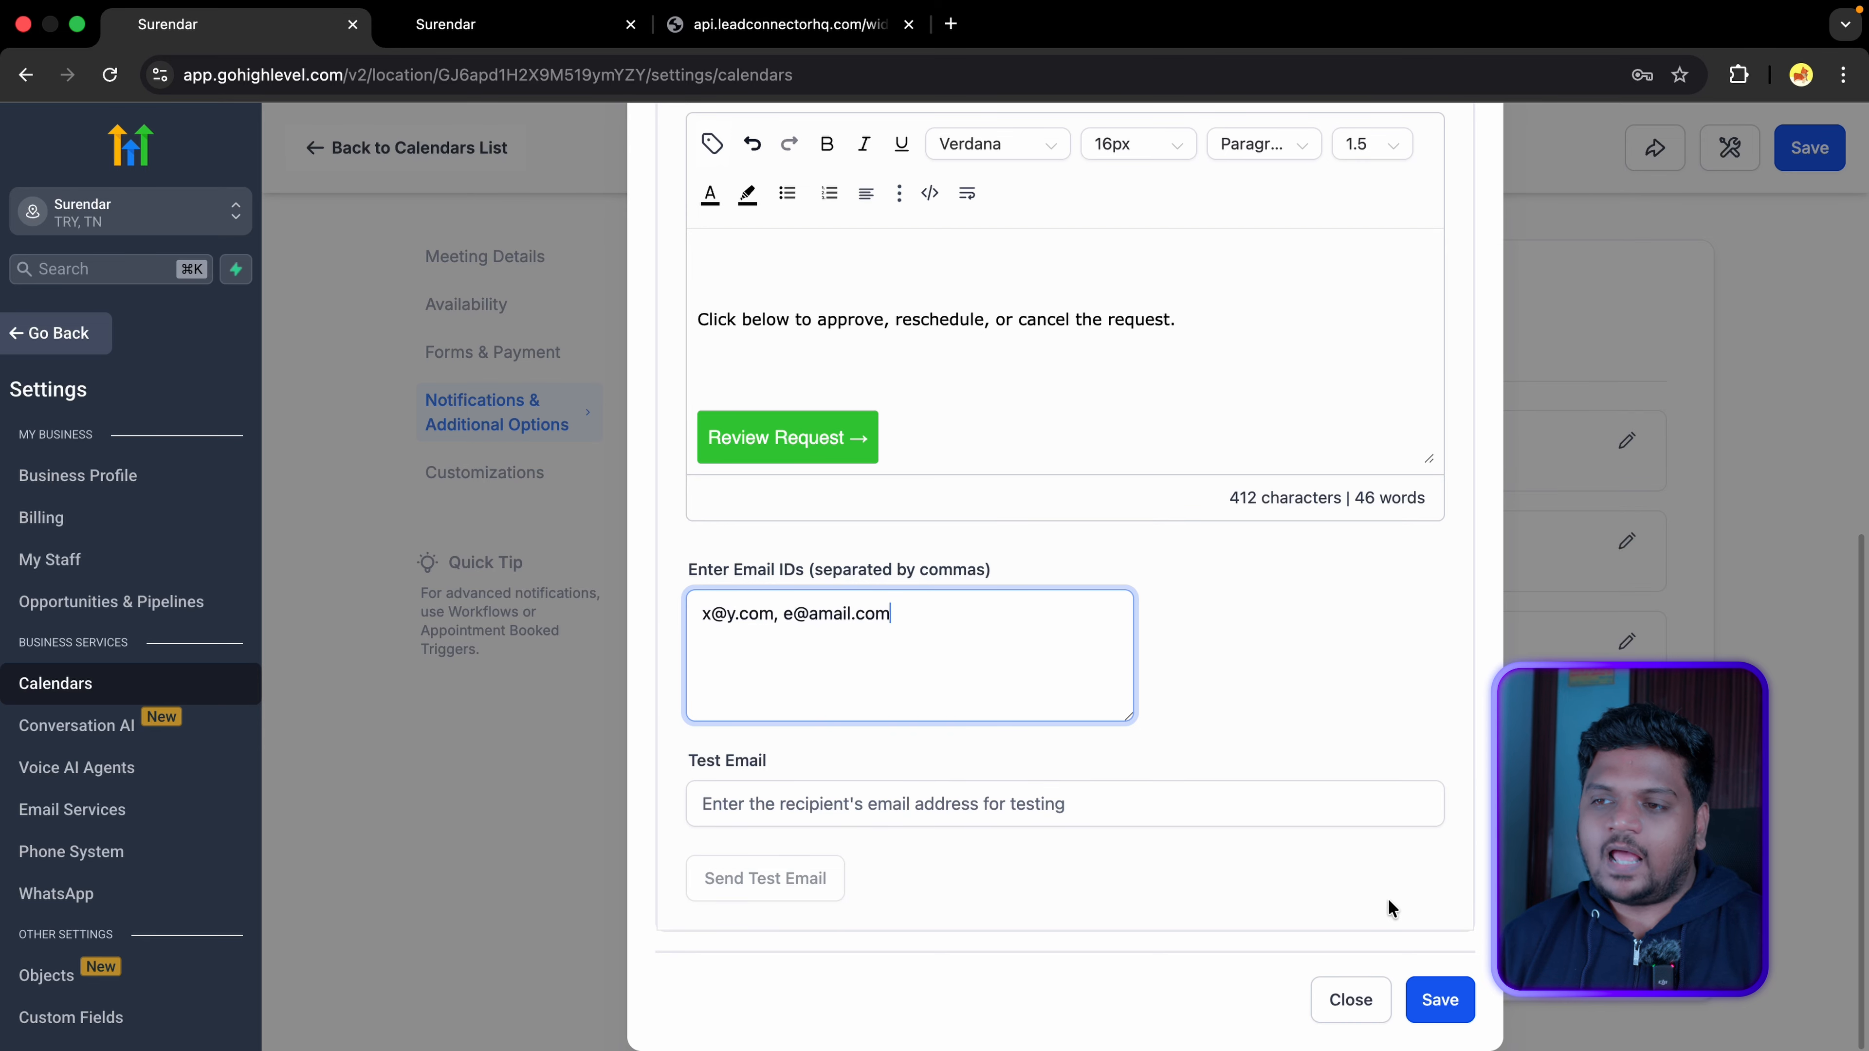
pyautogui.scroll(10, 1390, 908)
pyautogui.click(1309, 618)
pyautogui.click(964, 452)
pyautogui.click(1175, 471)
# Step: Turn on SMS notifications for unconfirmed bookings and review the WhatsApp and in-app notification settings
pyautogui.click(1389, 438)
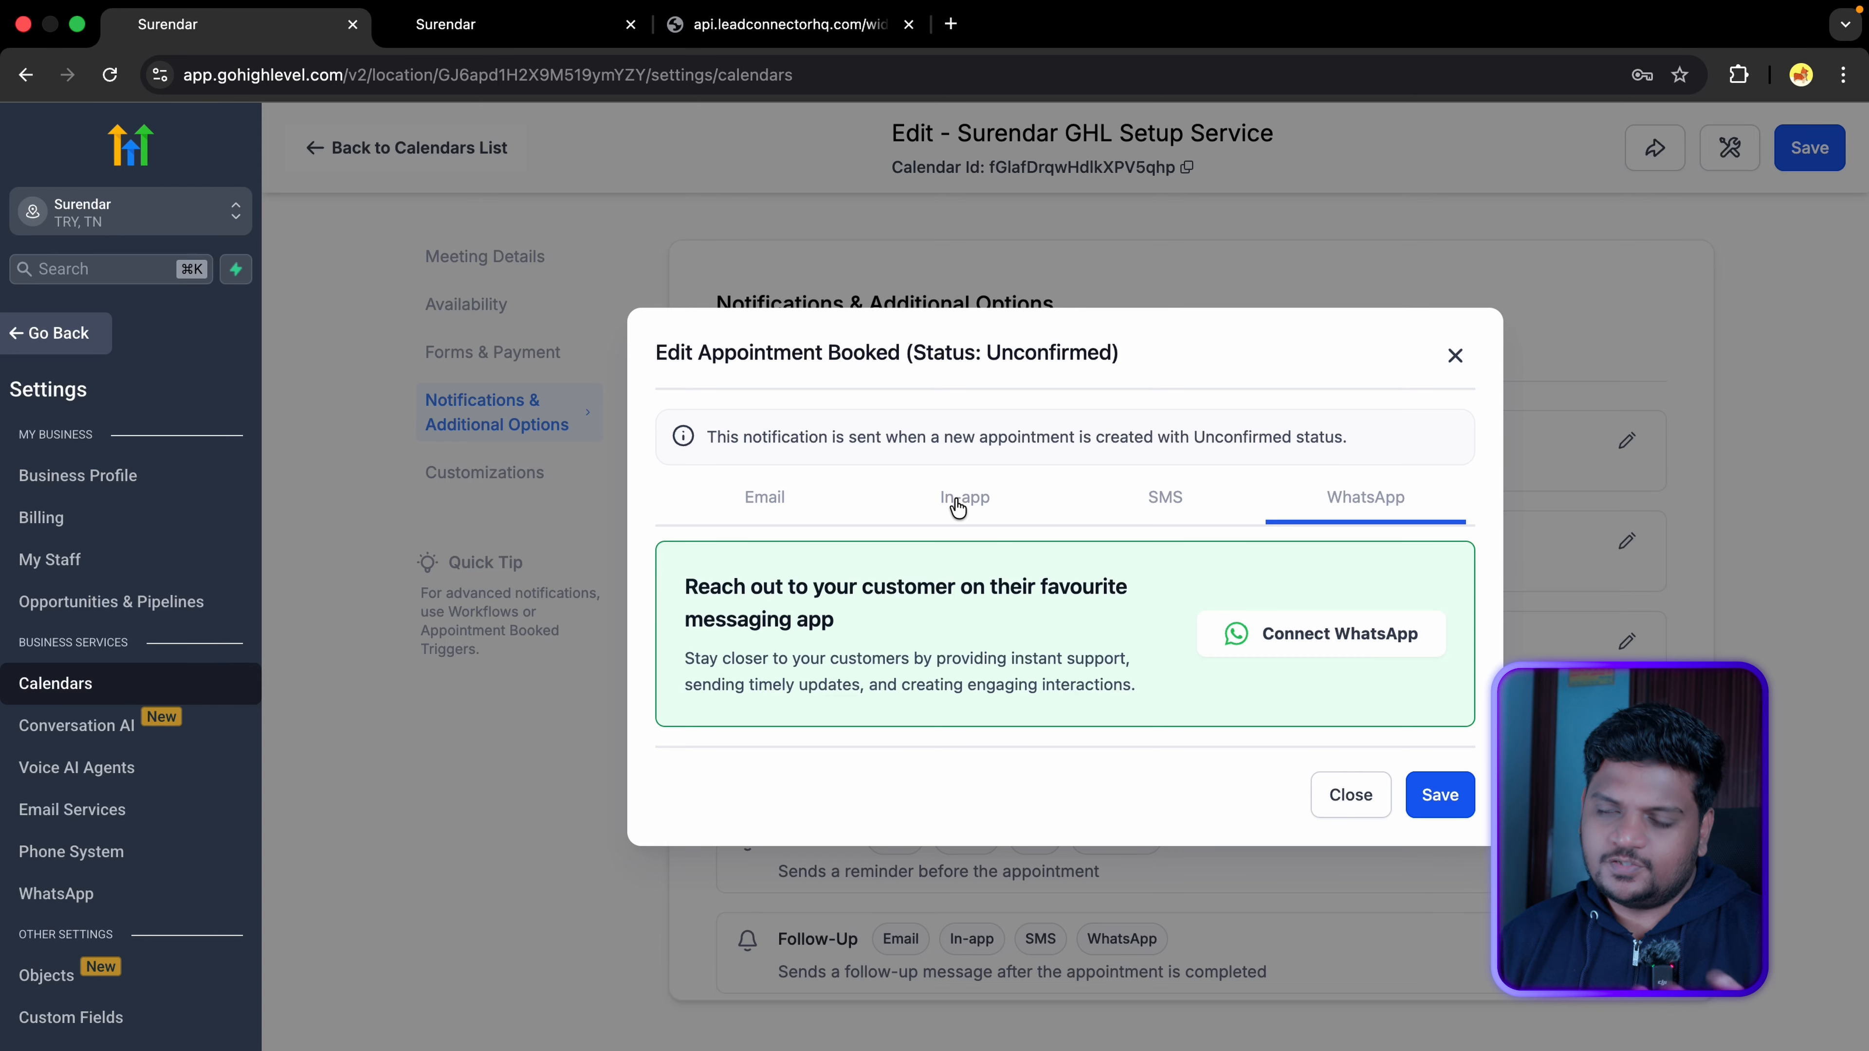
pyautogui.click(1166, 508)
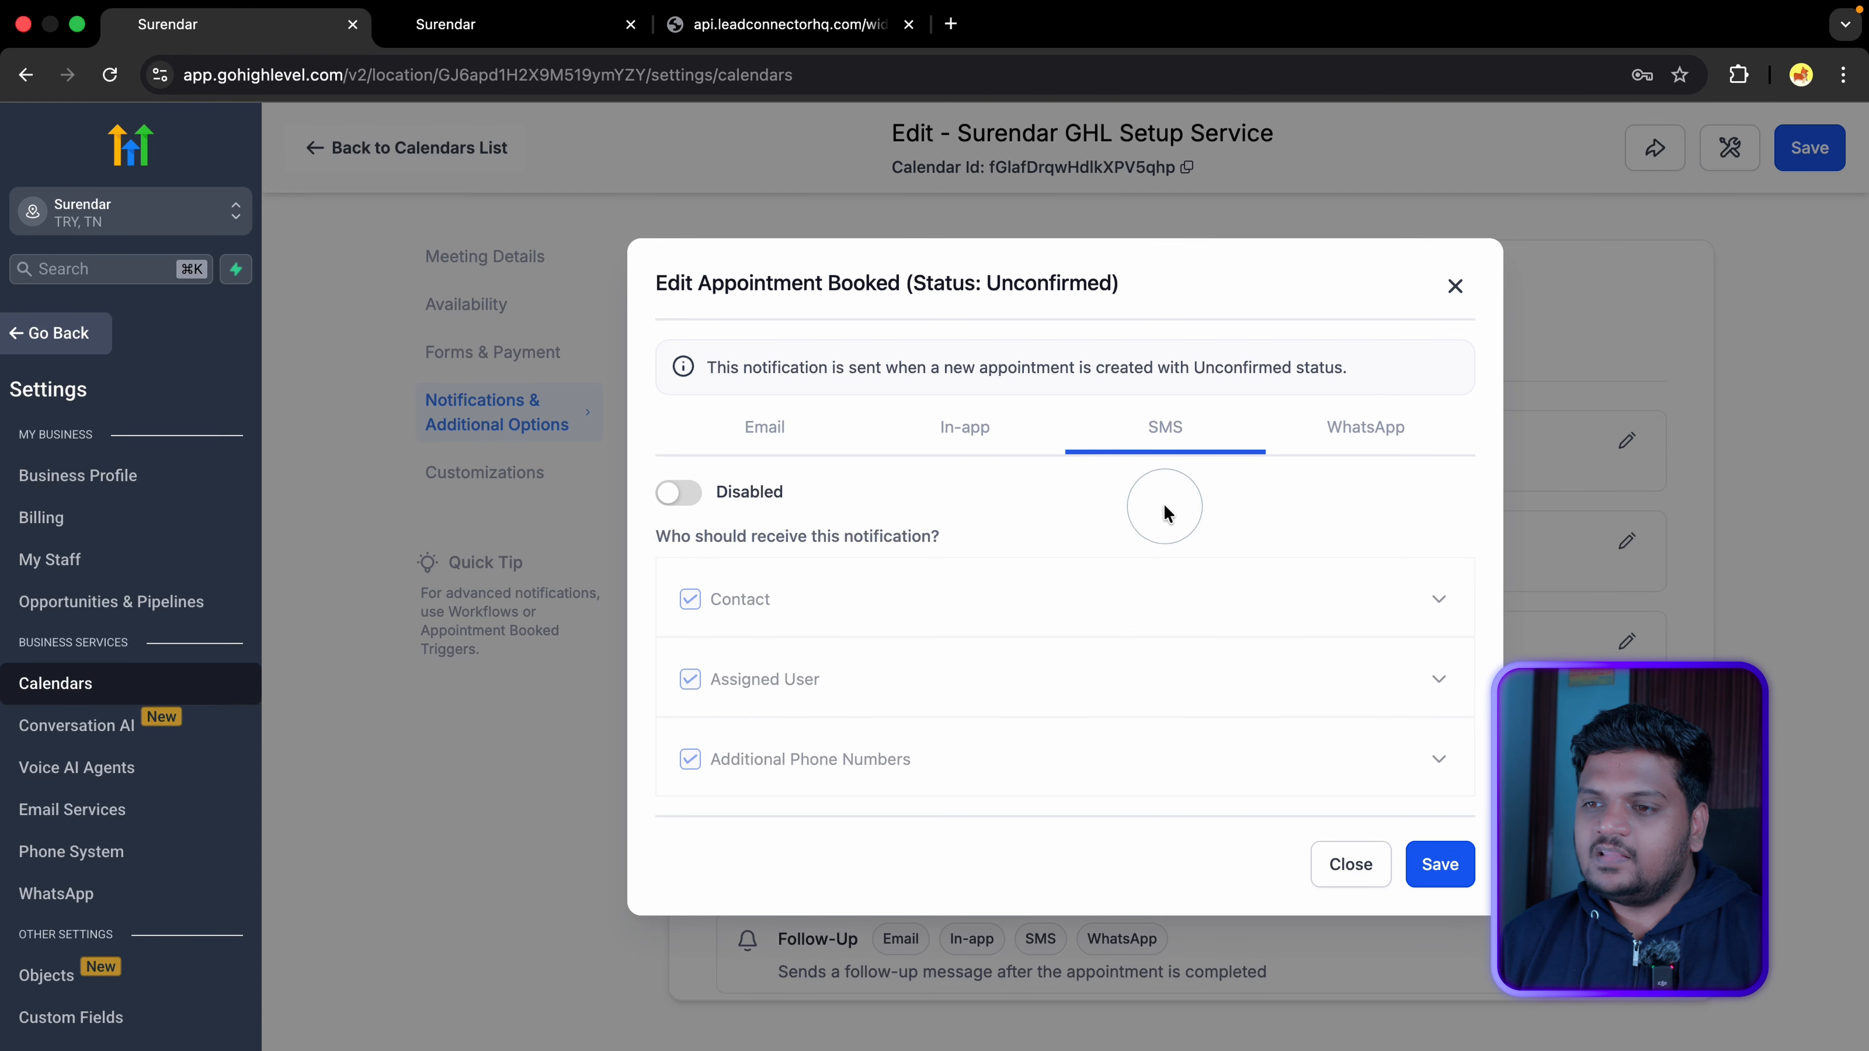
pyautogui.click(680, 493)
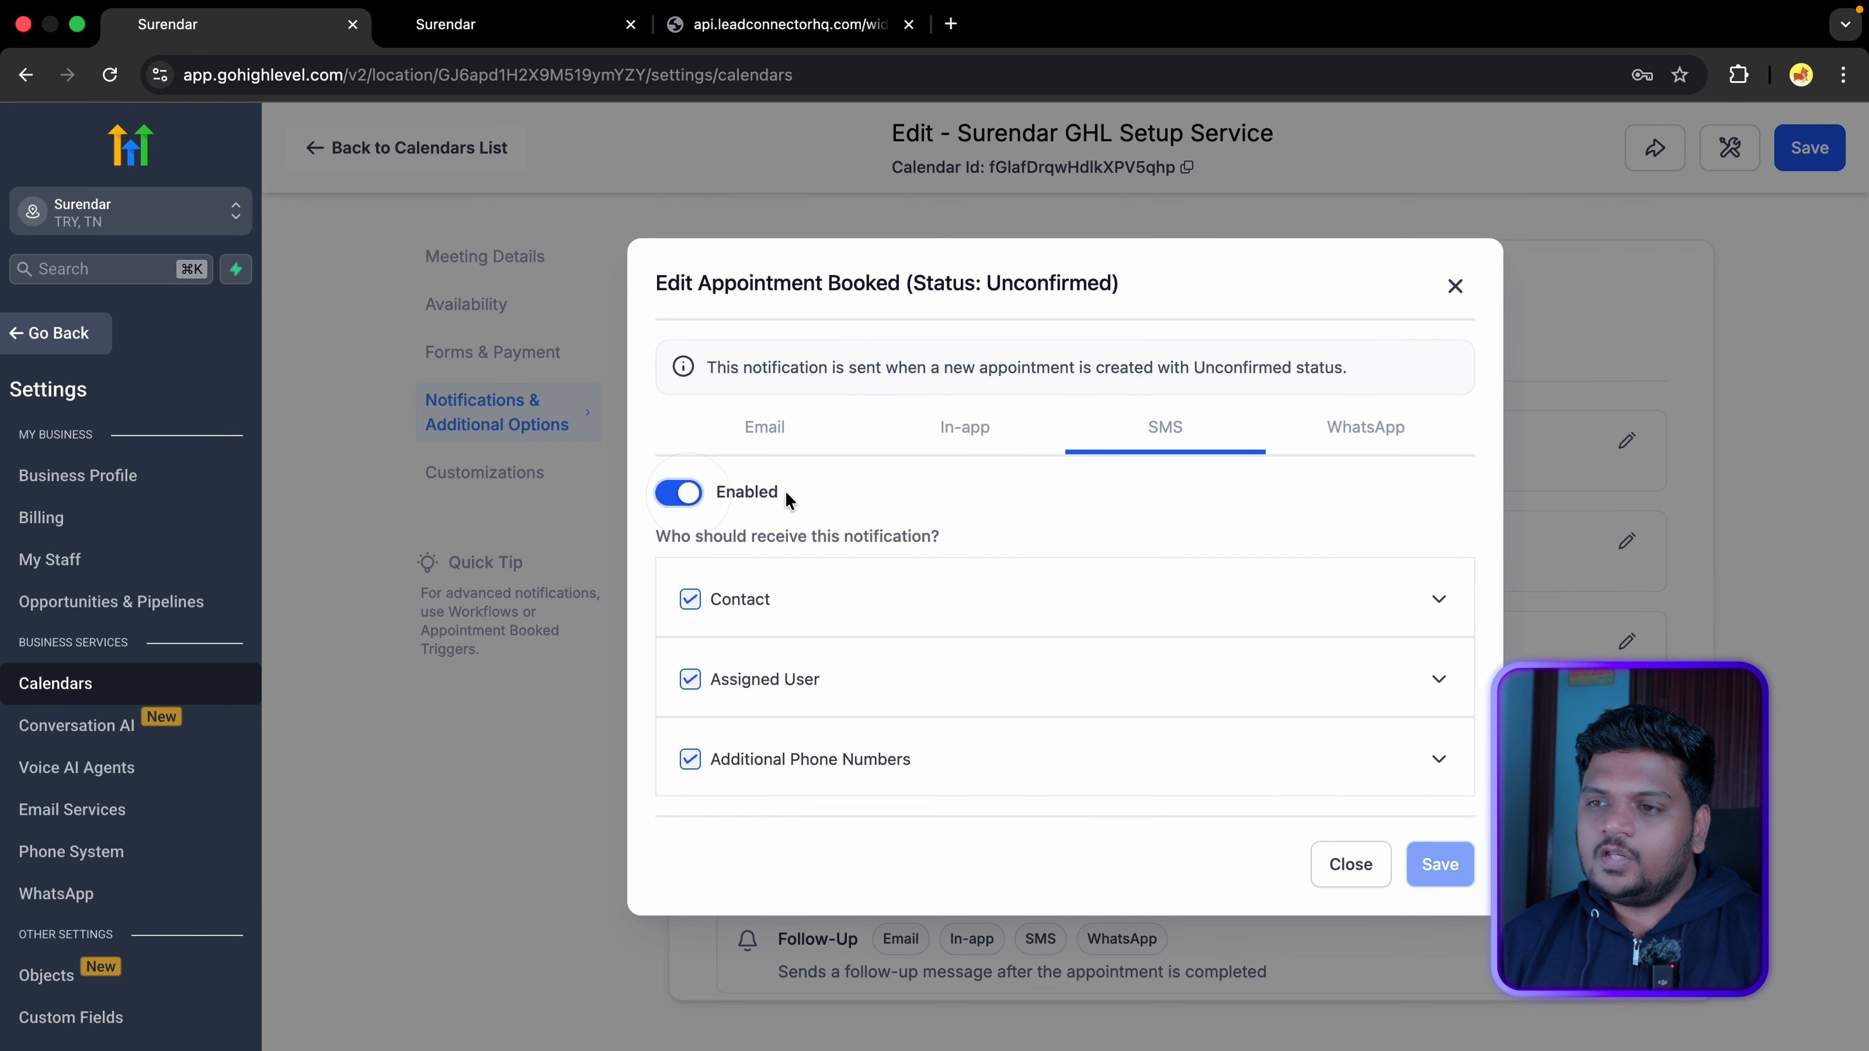
pyautogui.click(956, 440)
pyautogui.click(1026, 630)
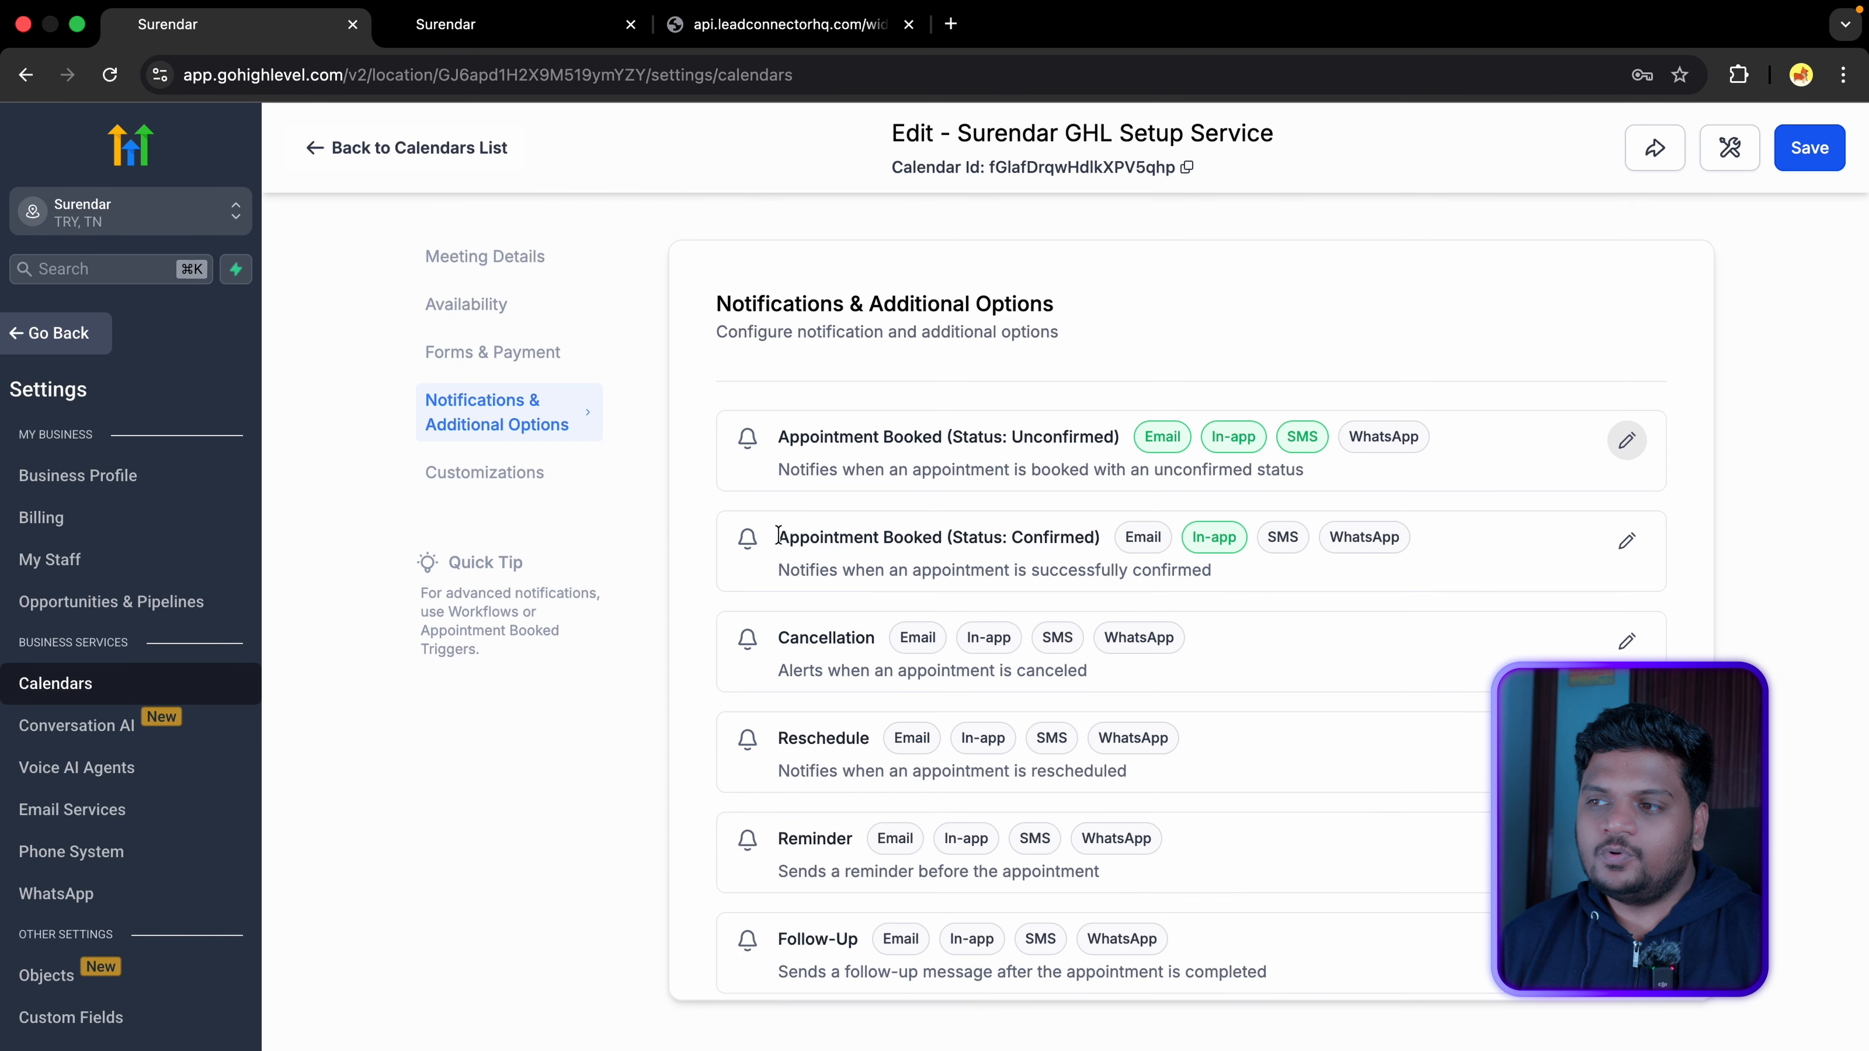
# Step: Review the Confirmed, Cancellation and Reschedule notifications, then open the Reminder notification's settings
pyautogui.moveTo(778, 536); pyautogui.dragTo(1090, 537)
pyautogui.moveTo(774, 638); pyautogui.dragTo(876, 642)
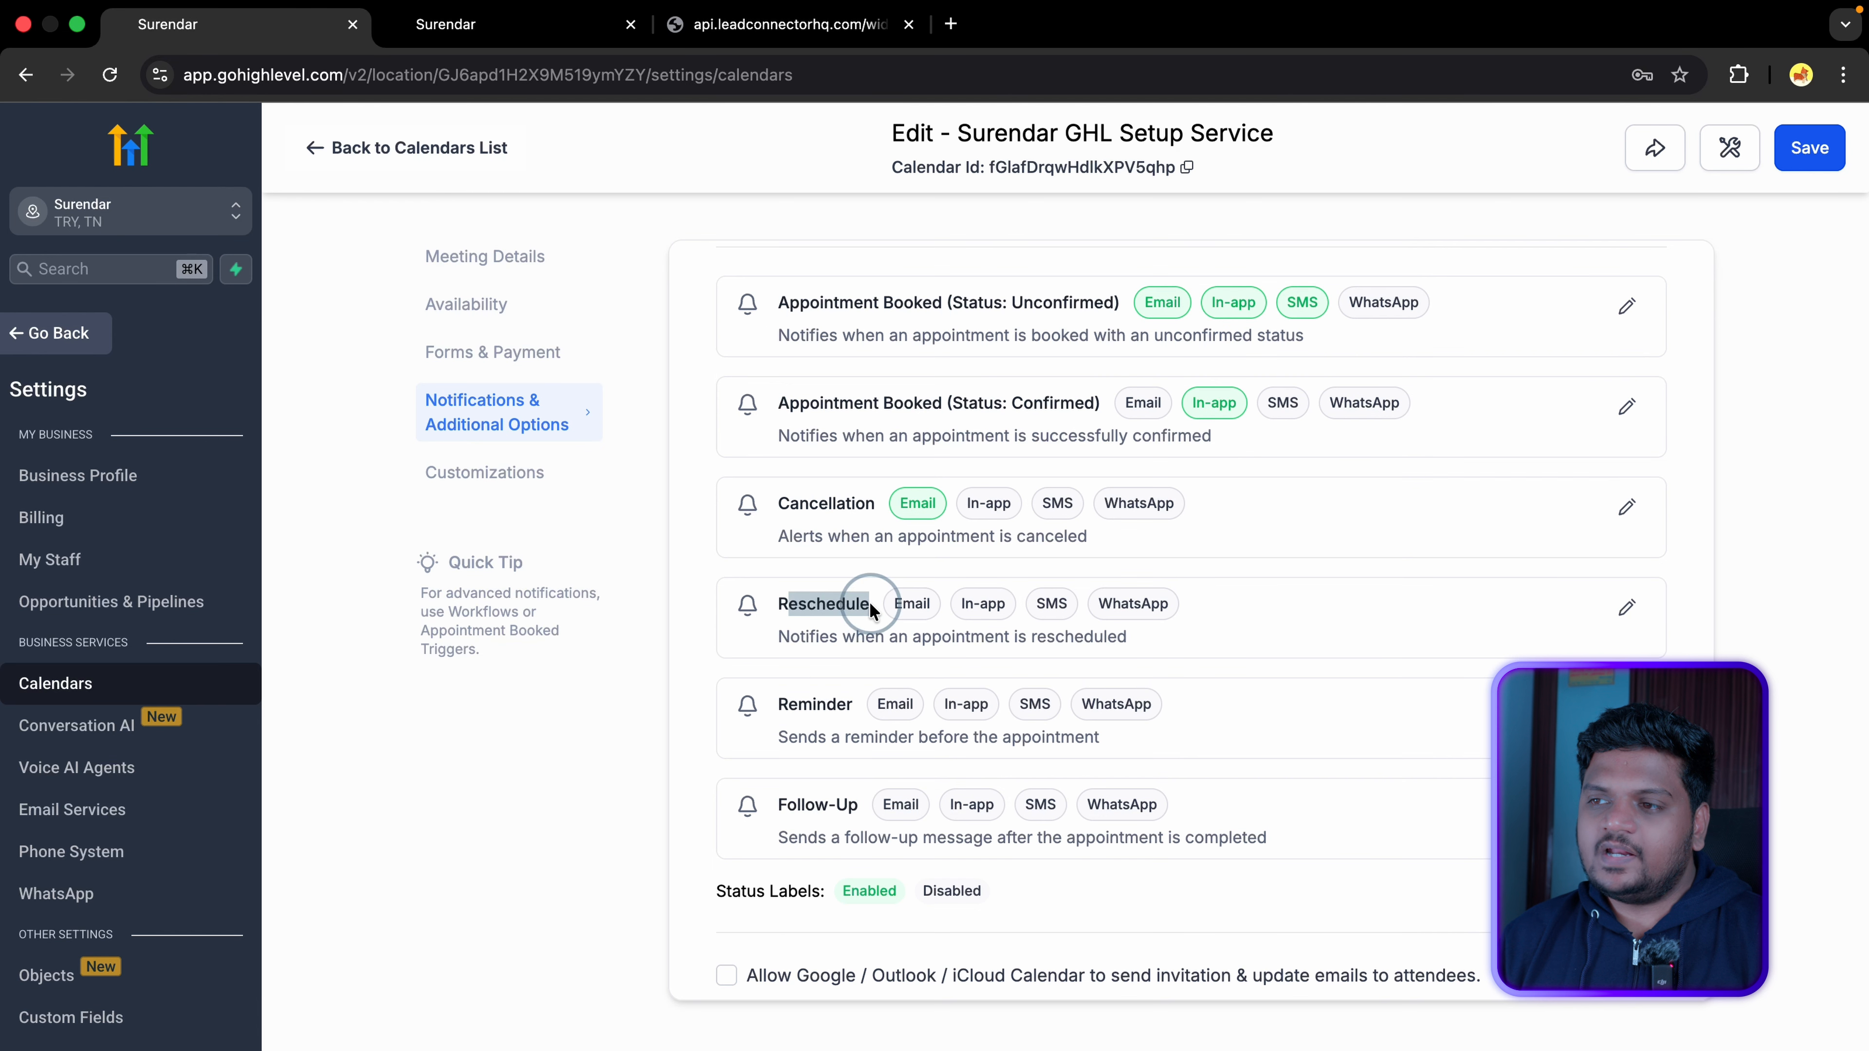
pyautogui.moveTo(875, 609); pyautogui.dragTo(858, 655)
pyautogui.click(774, 617)
pyautogui.scroll(-2, 786, 726)
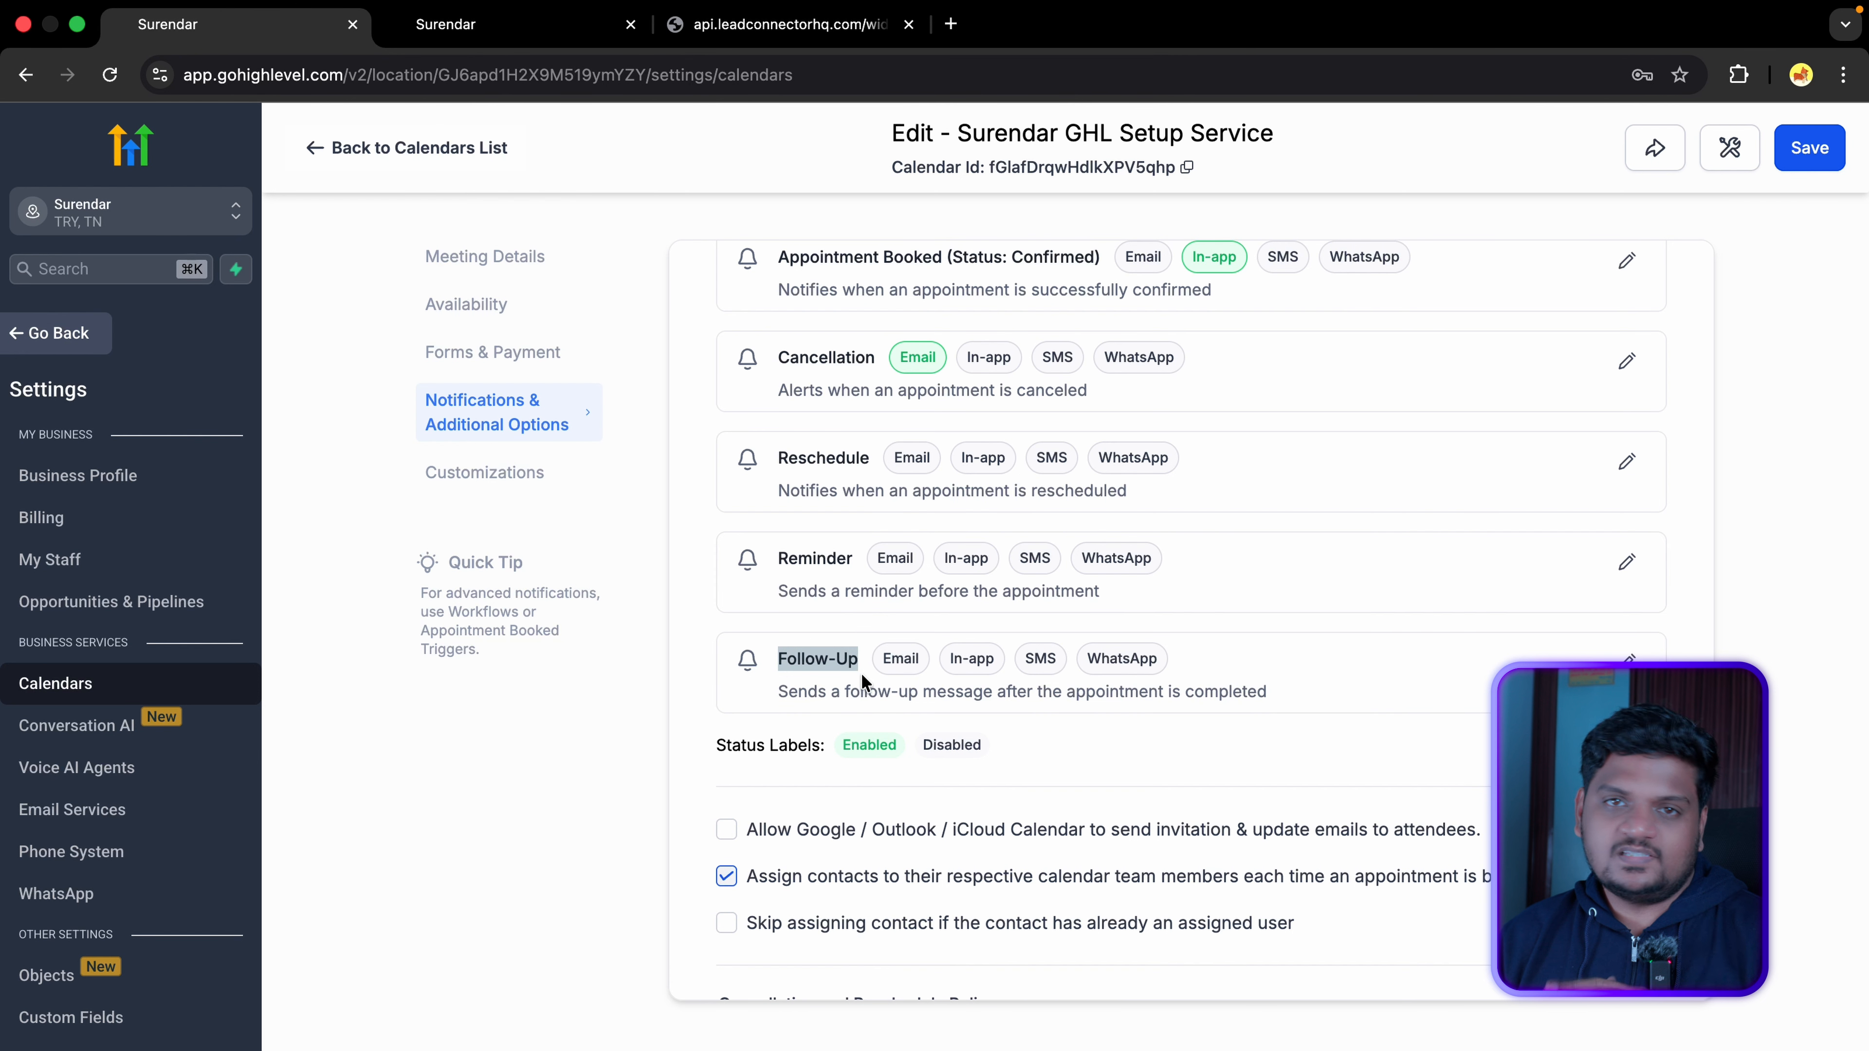
pyautogui.scroll(-1, 858, 682)
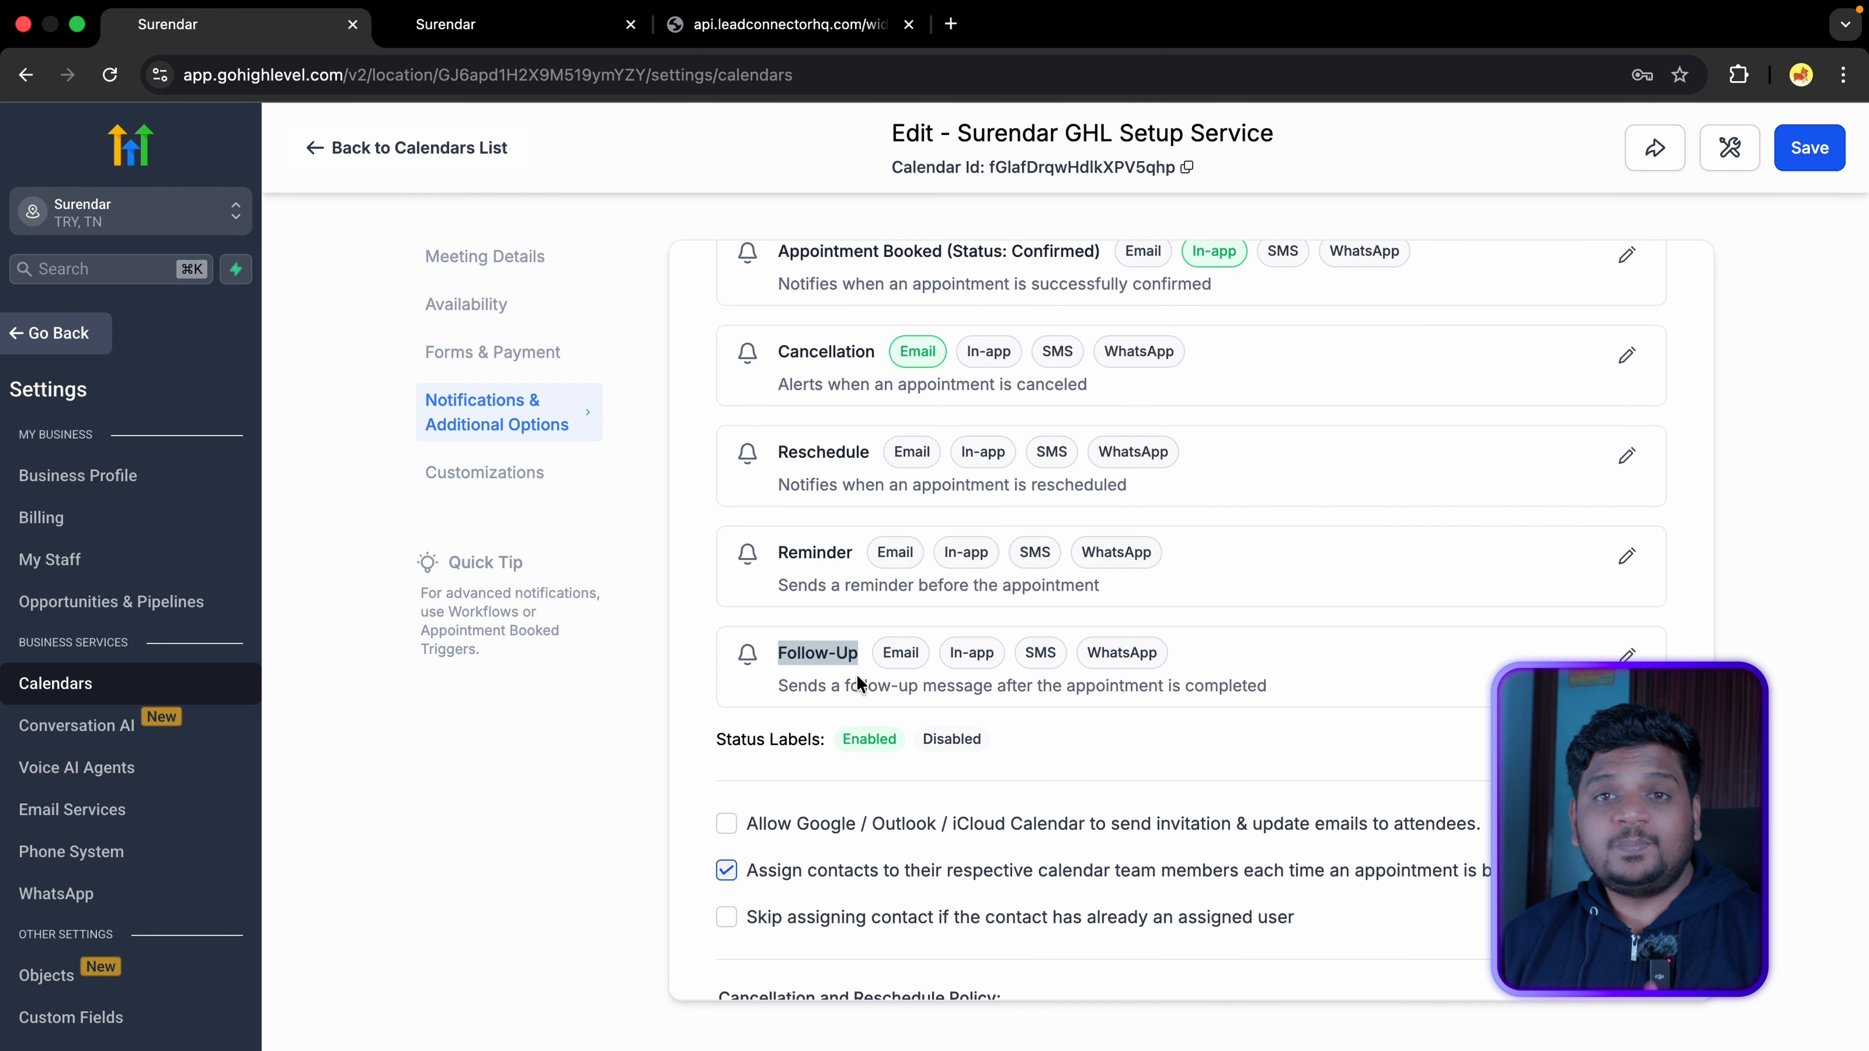
pyautogui.moveTo(778, 549); pyautogui.dragTo(838, 546)
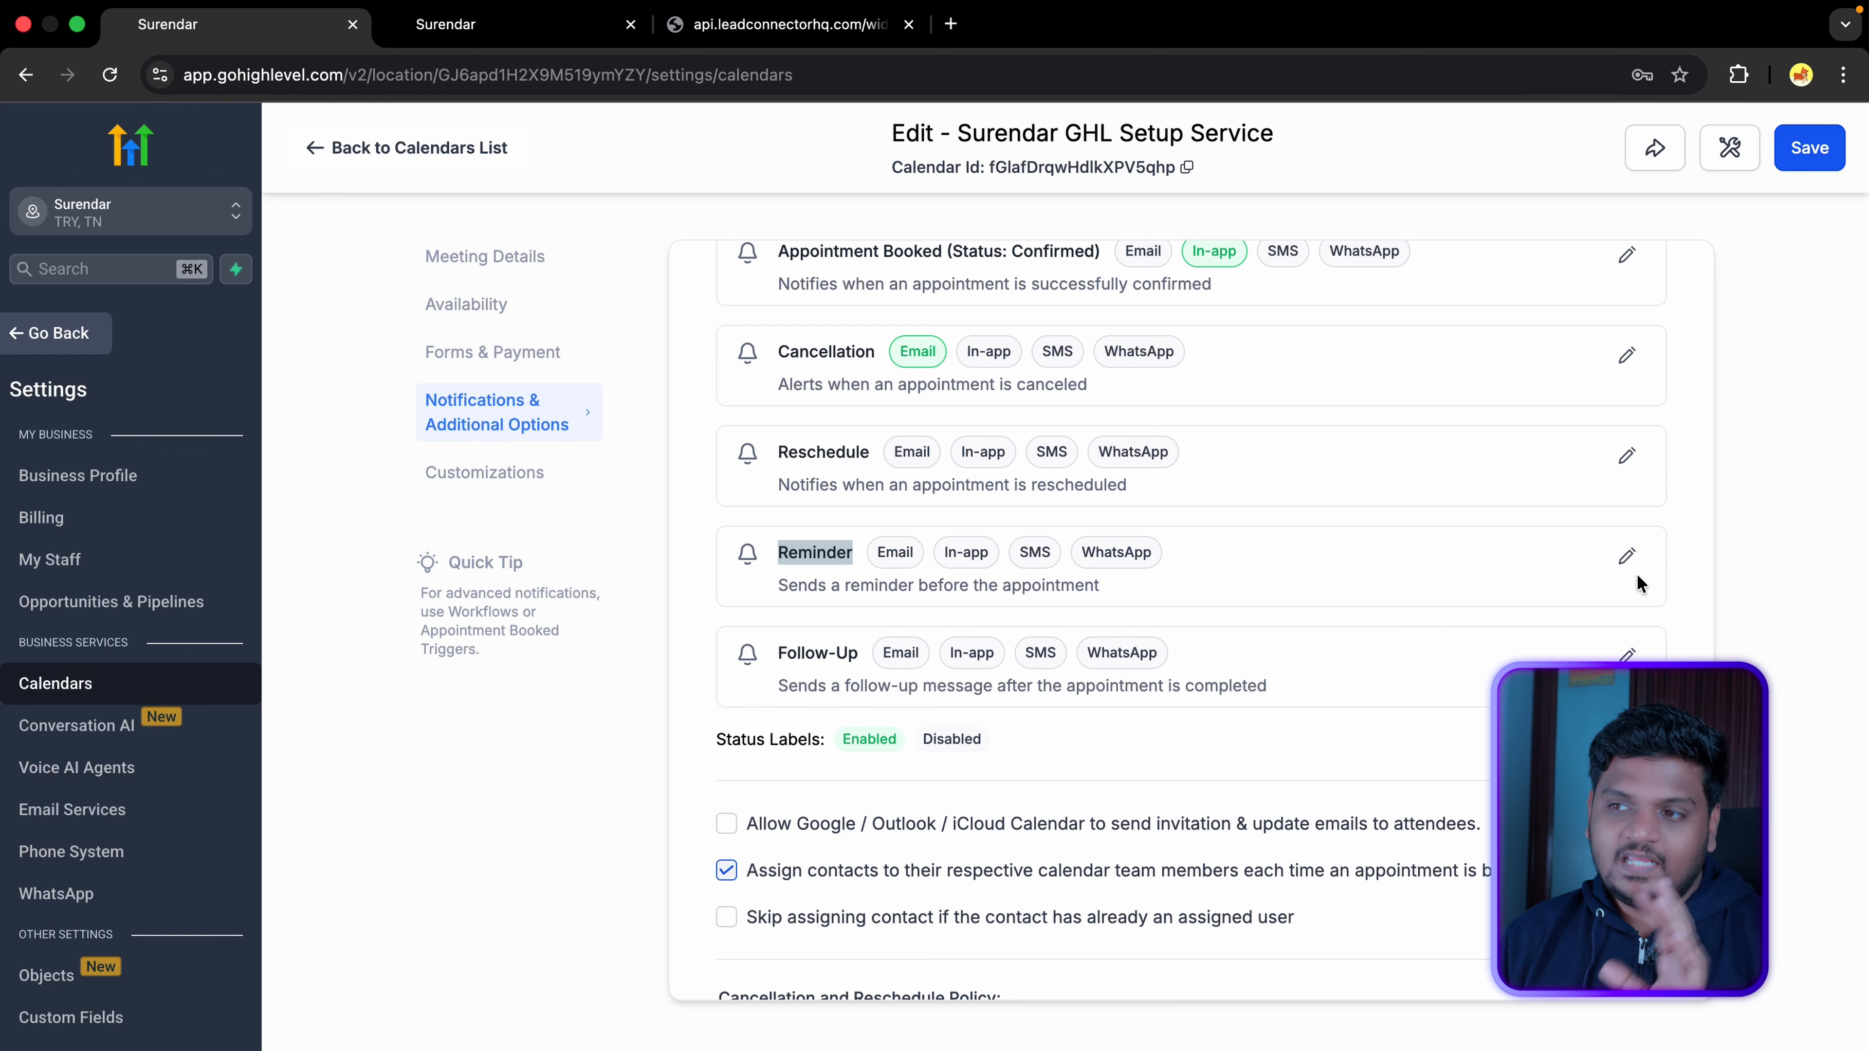
pyautogui.click(1626, 556)
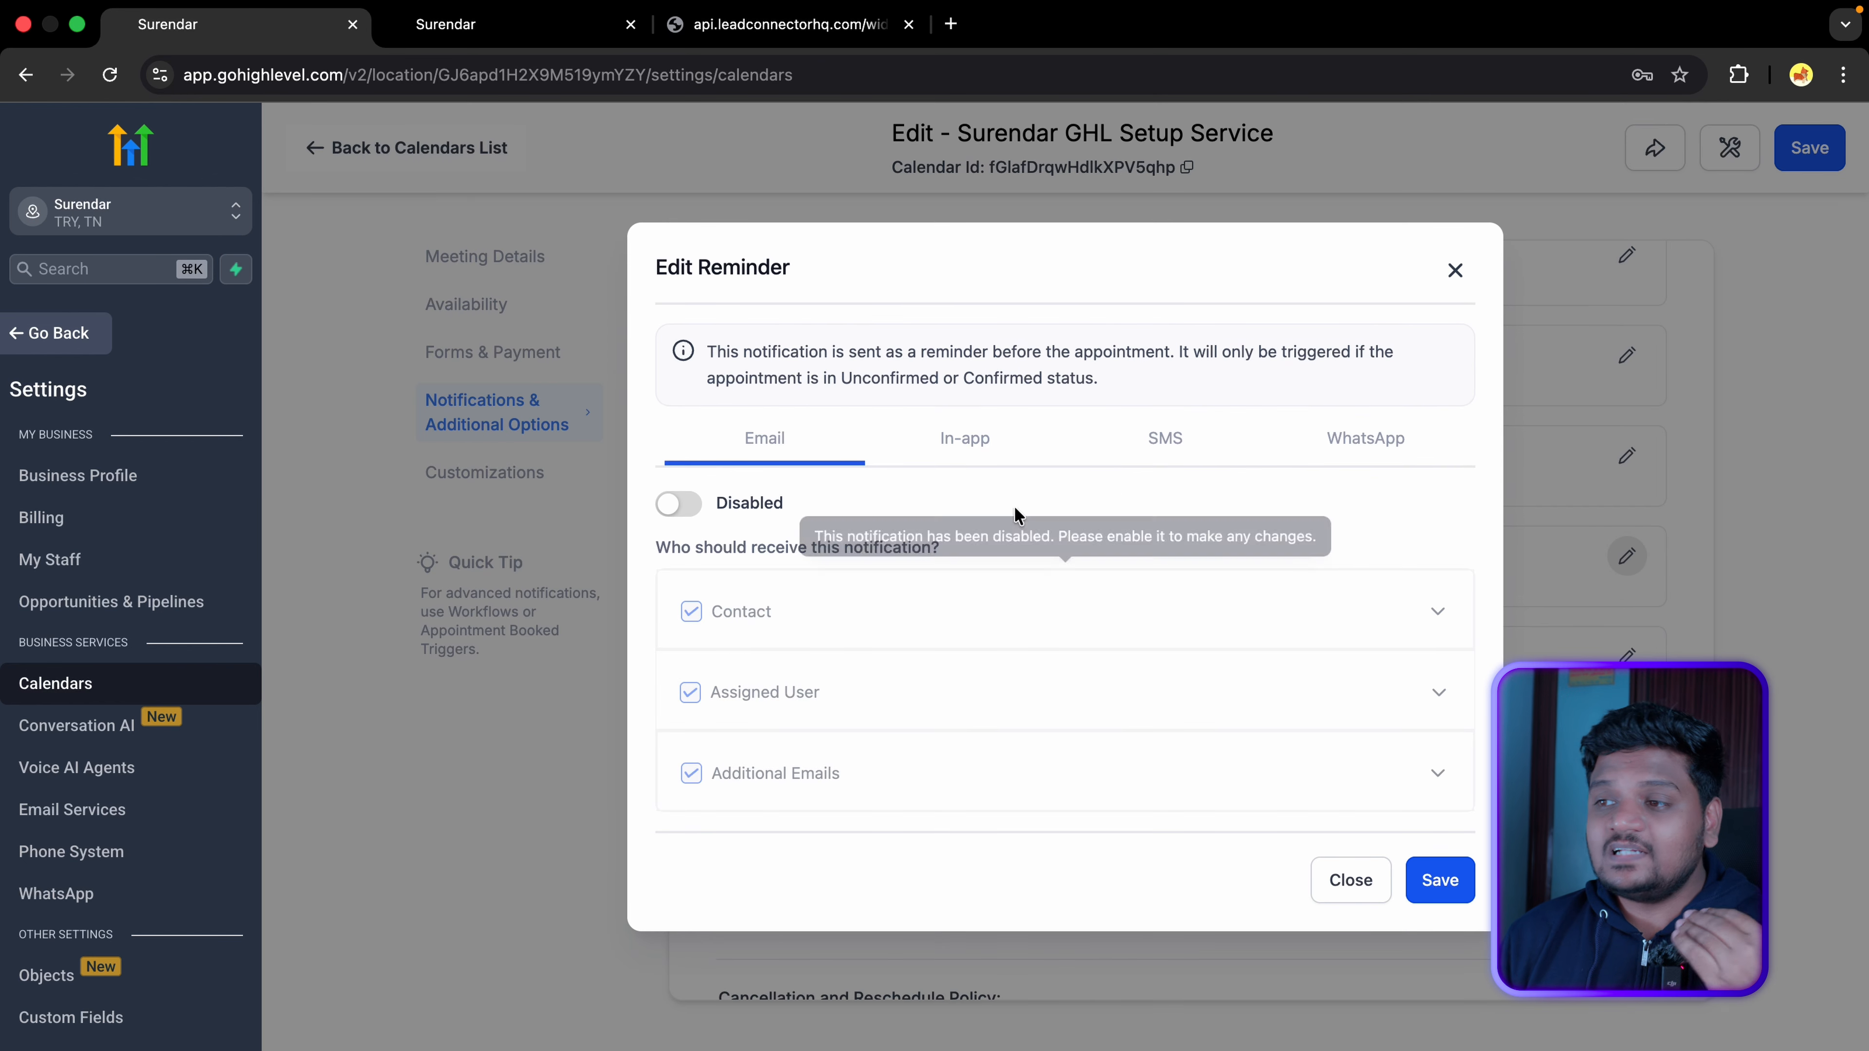
# Step: Enable both the Email and SMS reminder notifications
pyautogui.click(681, 508)
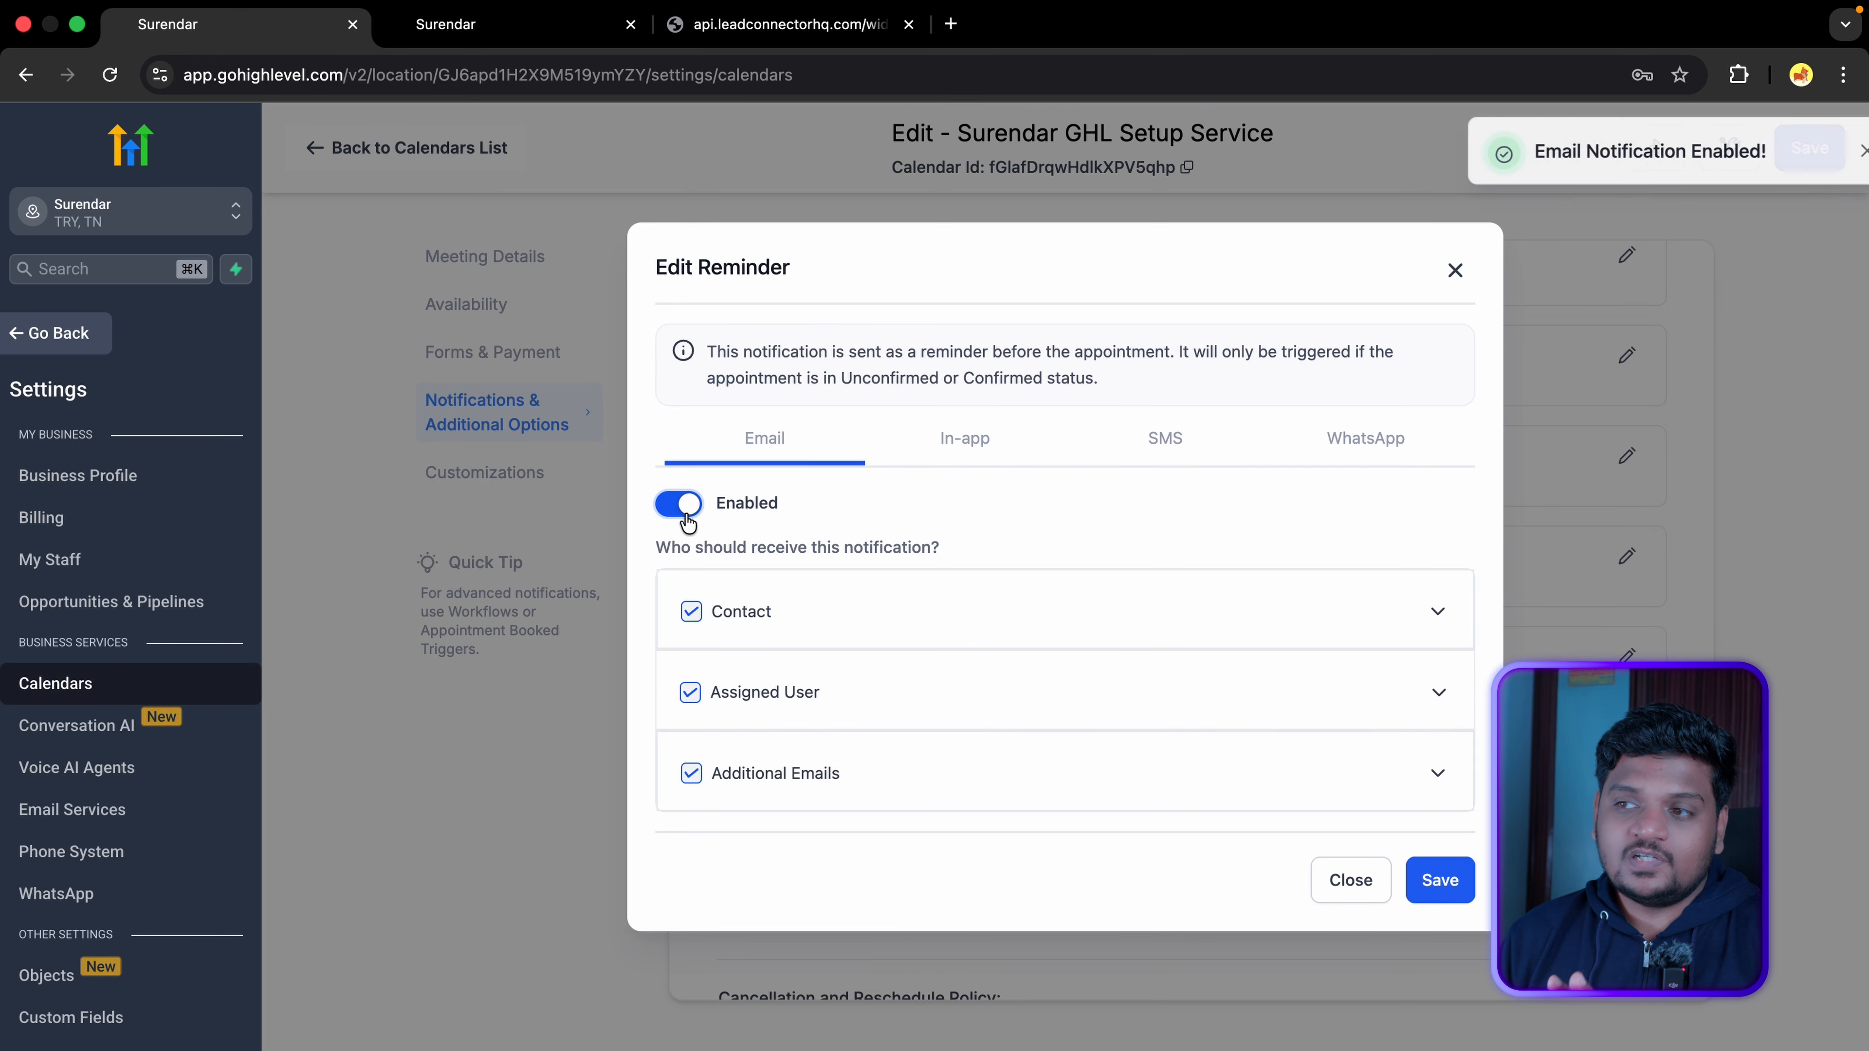
pyautogui.click(1187, 452)
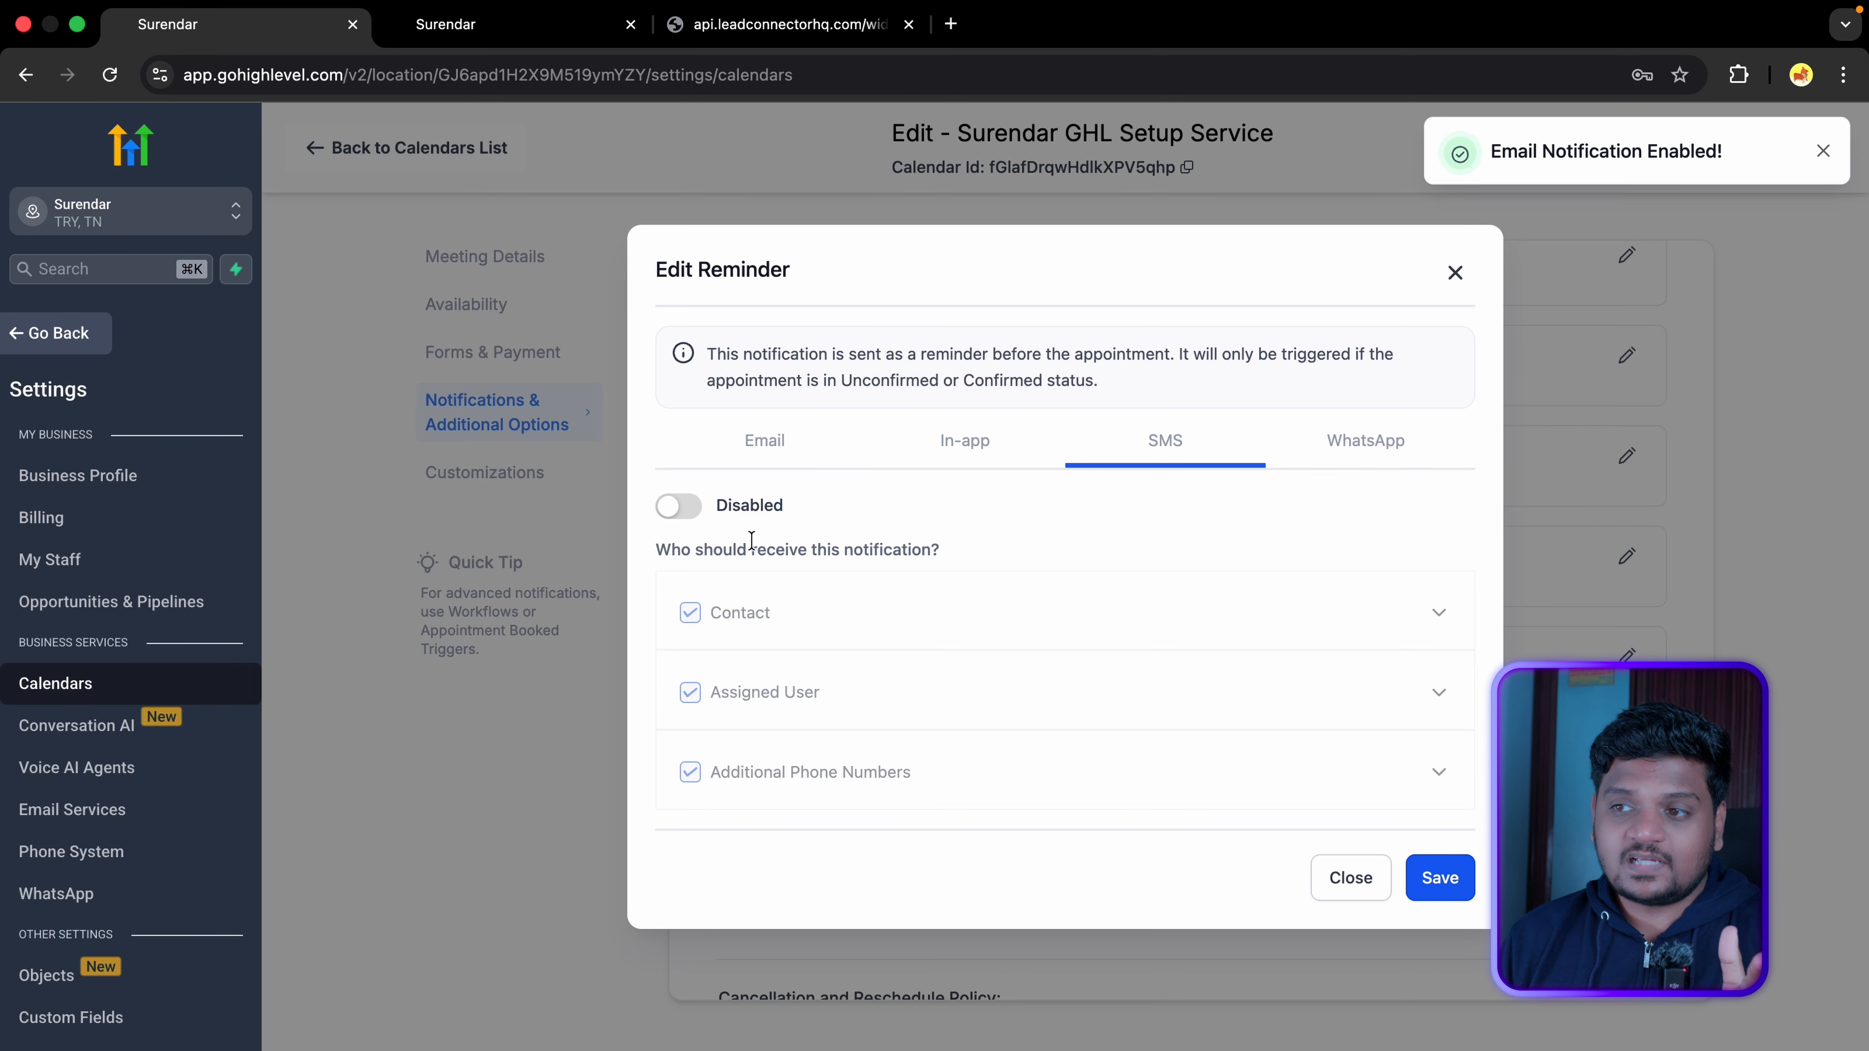
pyautogui.click(682, 508)
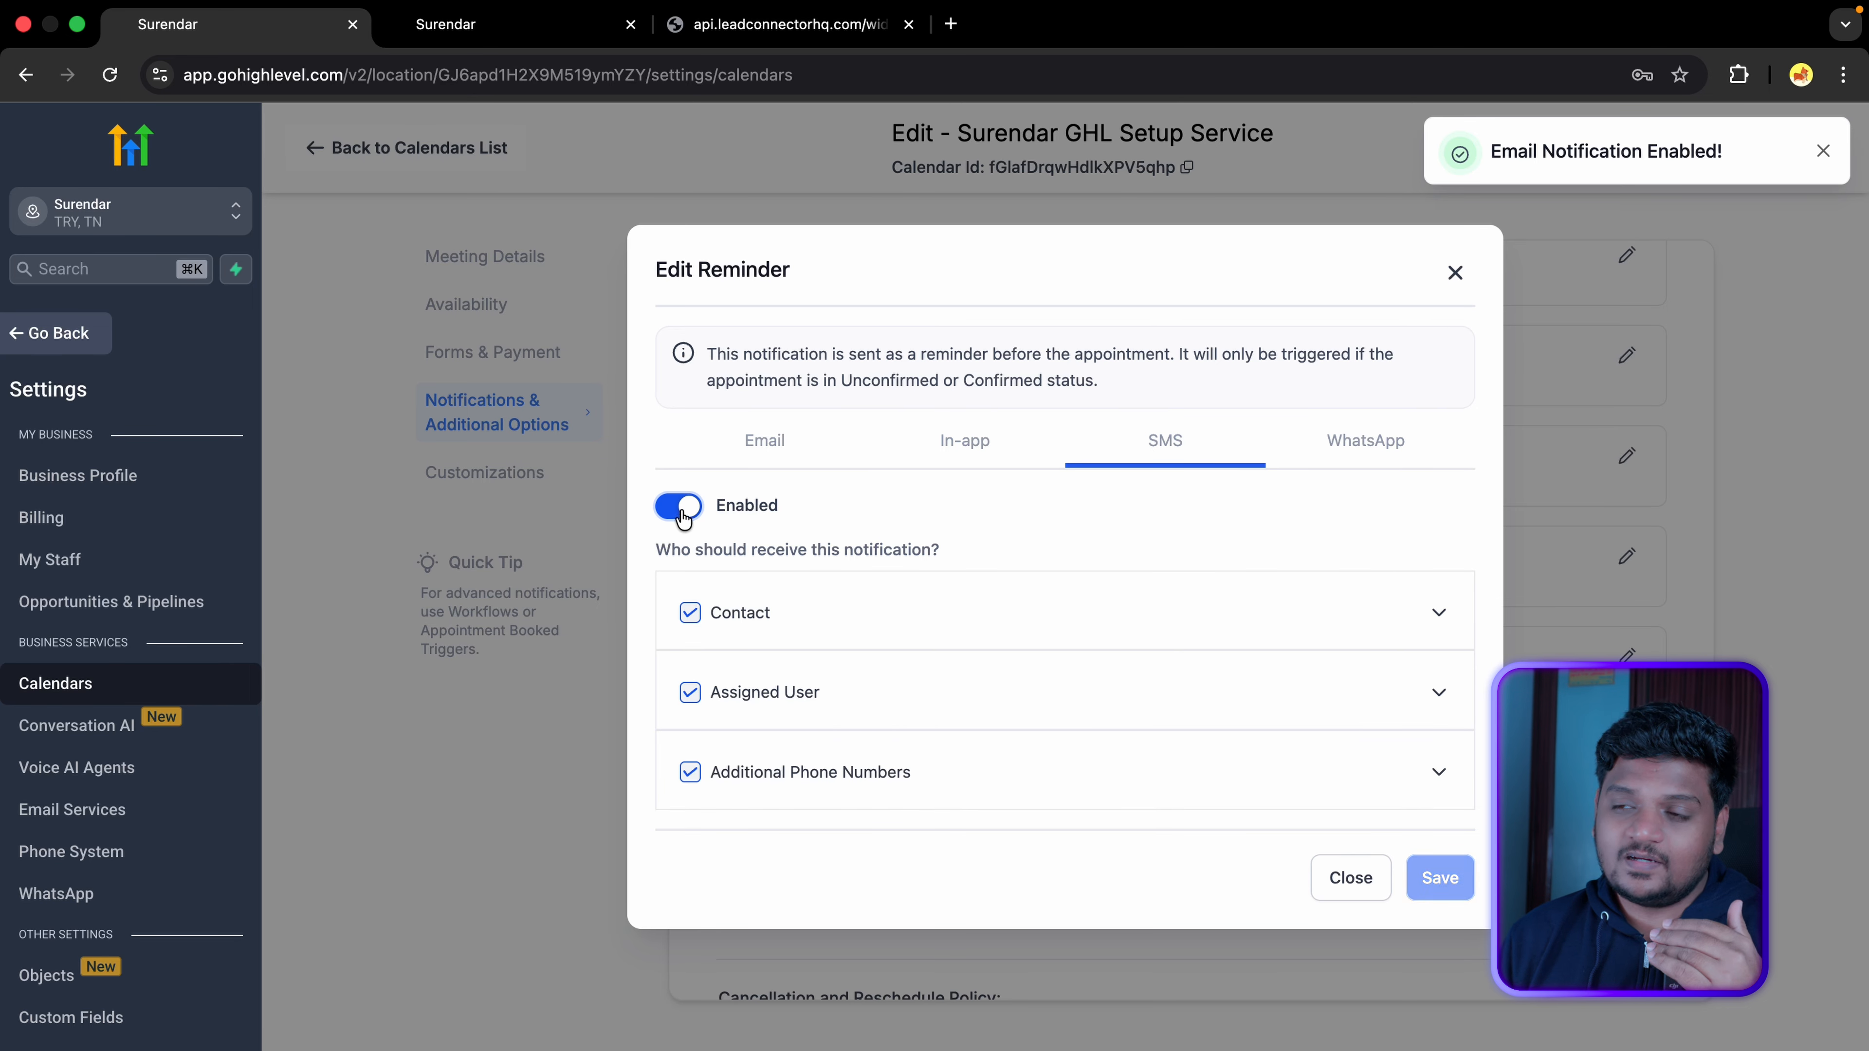
pyautogui.click(793, 458)
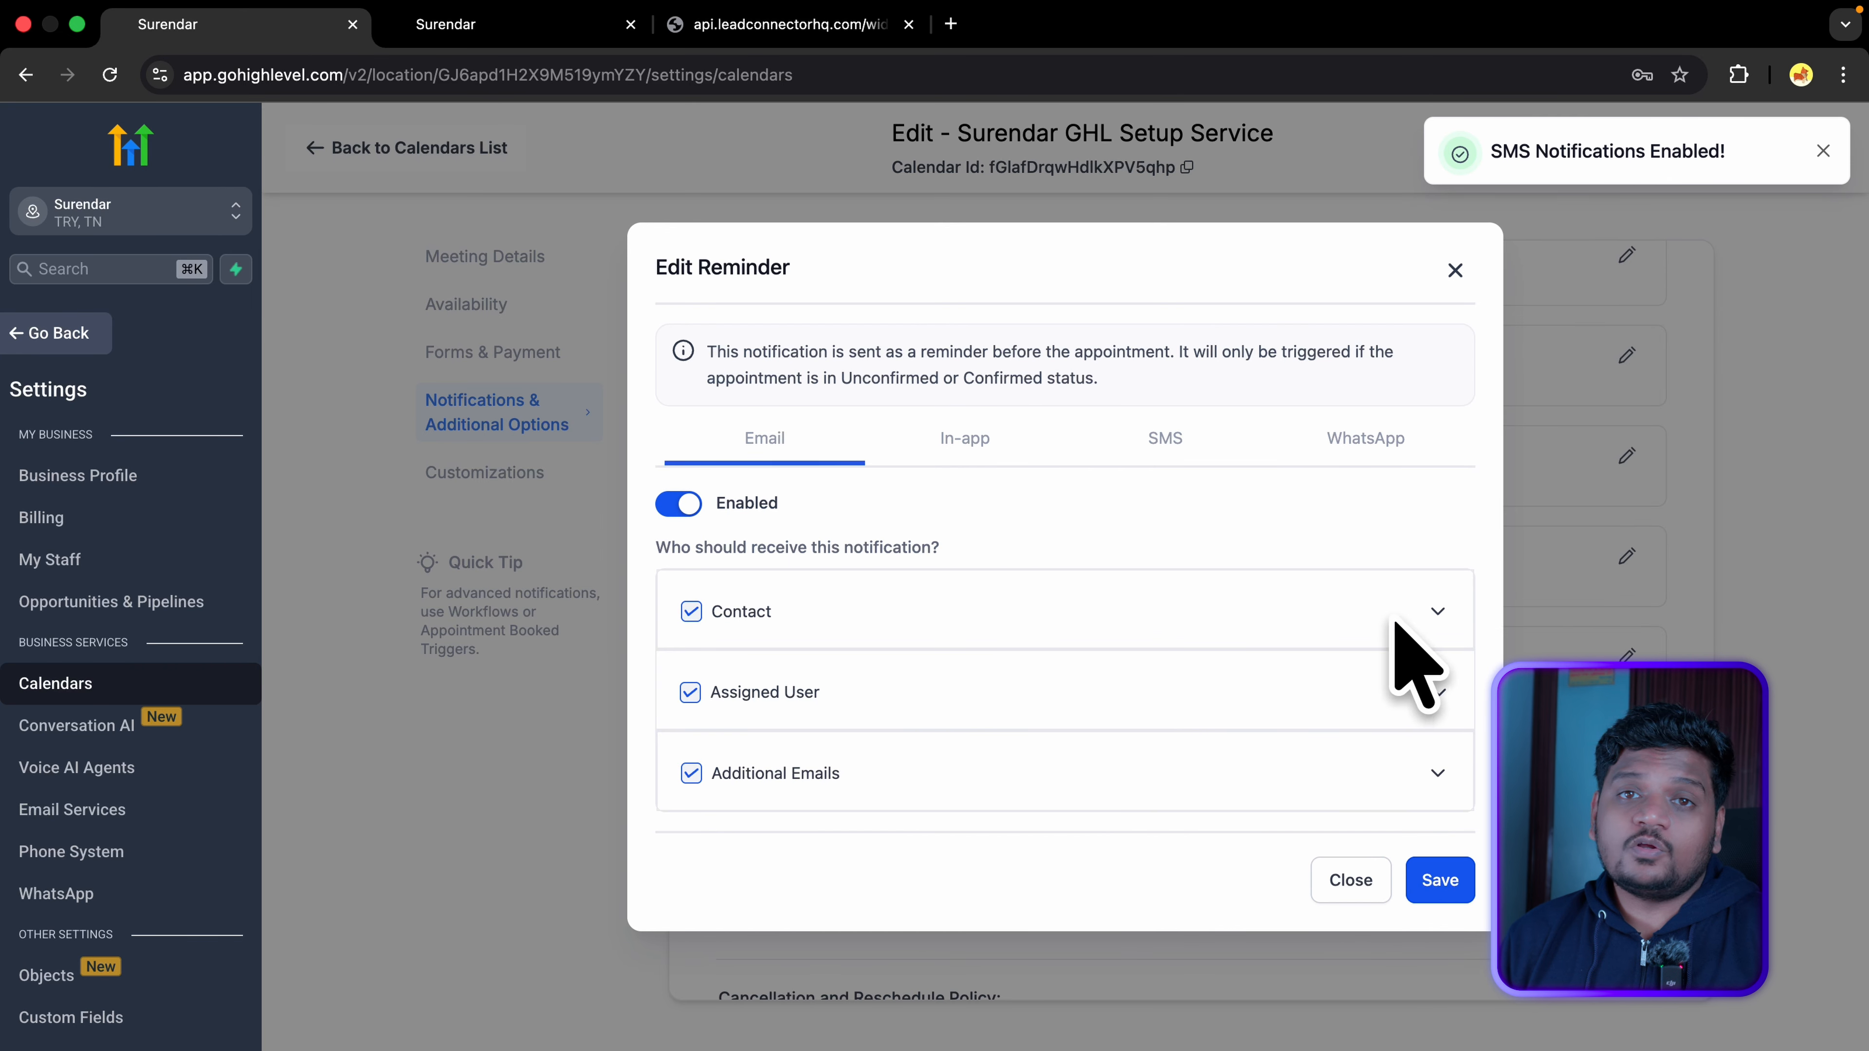
# Step: Schedule contact email reminders 2 hours and 30 minutes before the appointment, adding a third reminder slot
pyautogui.click(1437, 611)
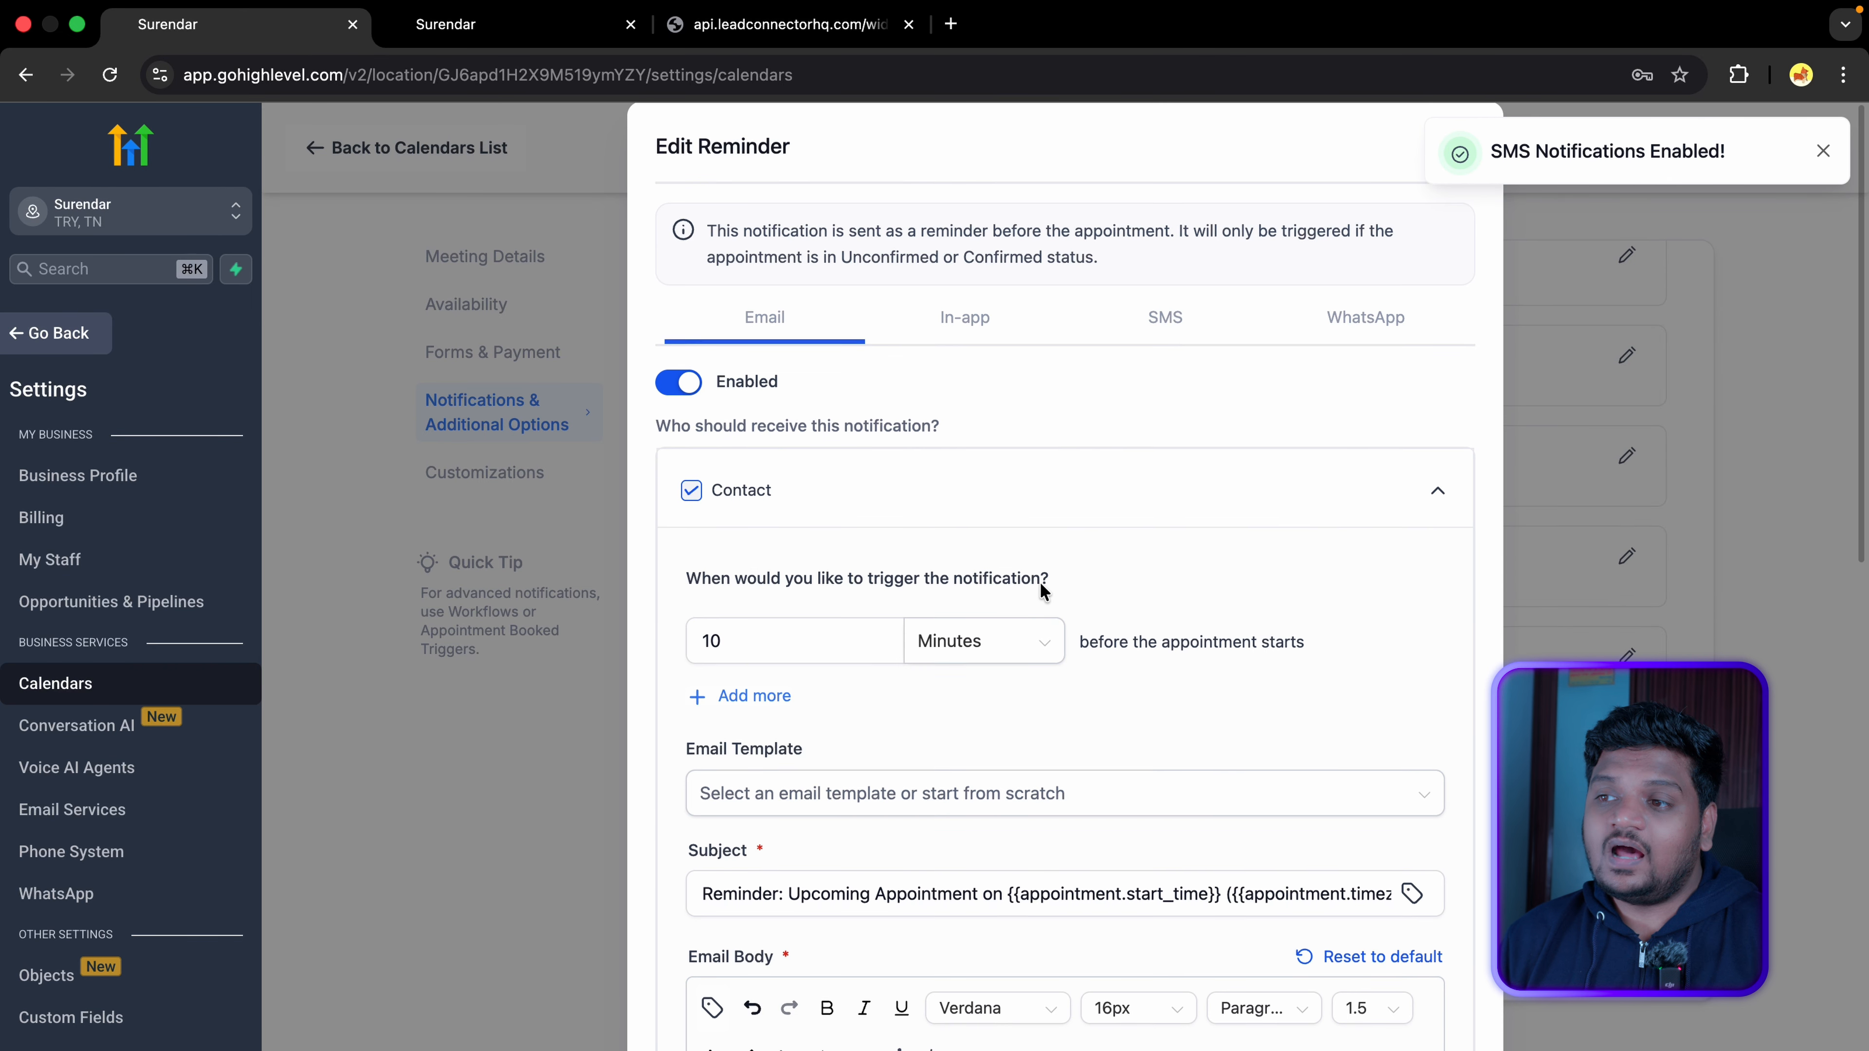
pyautogui.scroll(-2, 1042, 588)
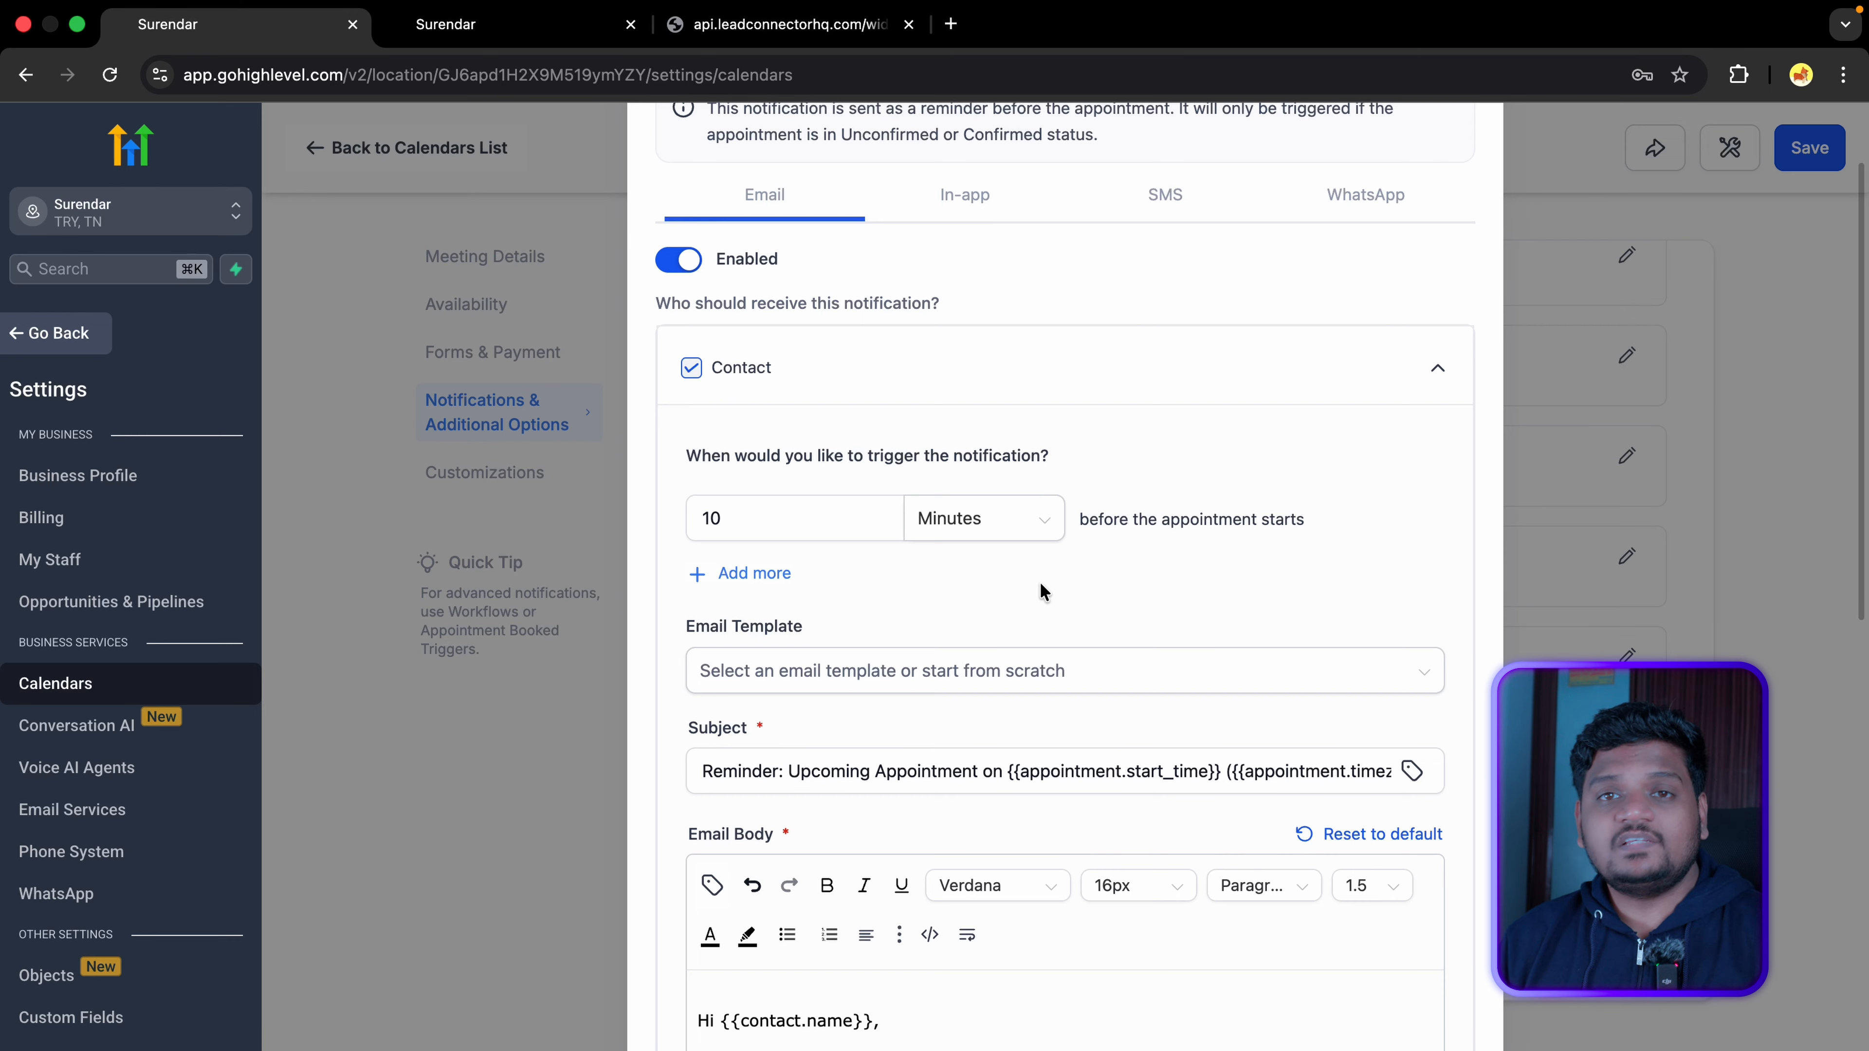
pyautogui.click(983, 518)
pyautogui.click(956, 610)
pyautogui.click(800, 517)
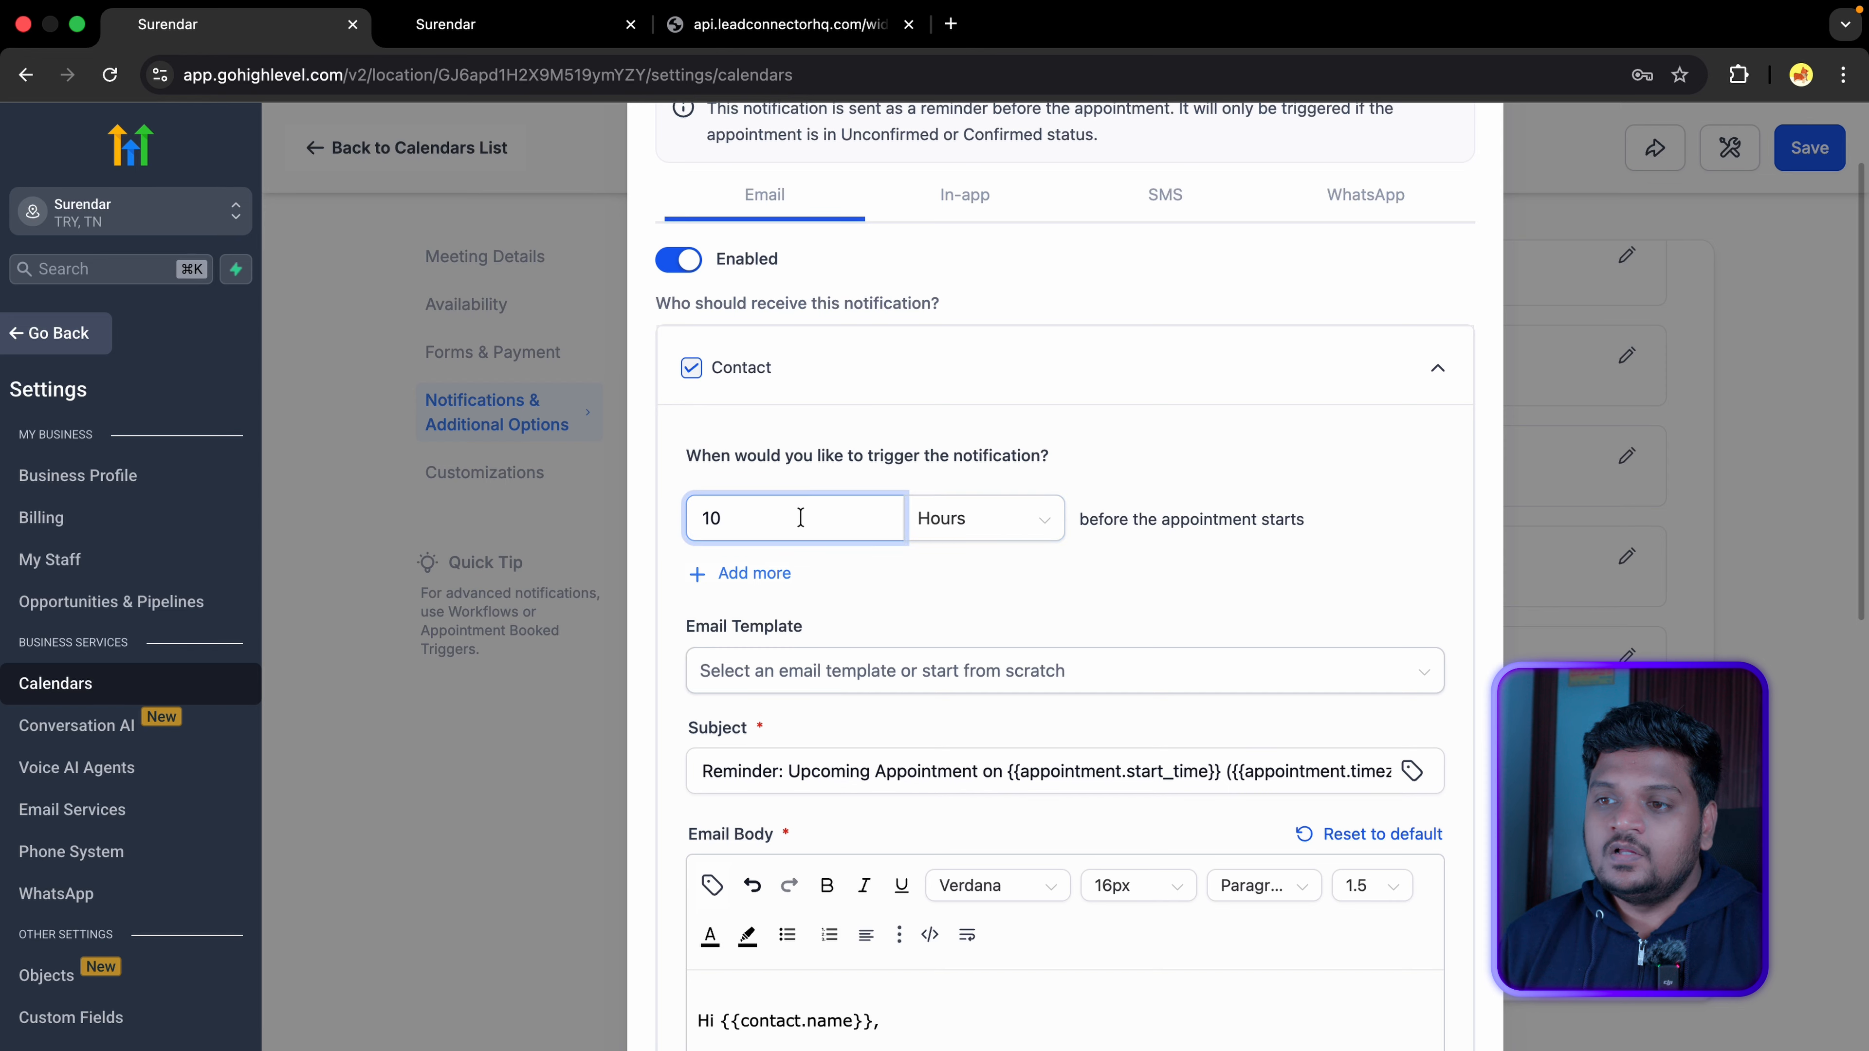
pyautogui.write('2')
pyautogui.click(748, 578)
pyautogui.click(780, 605)
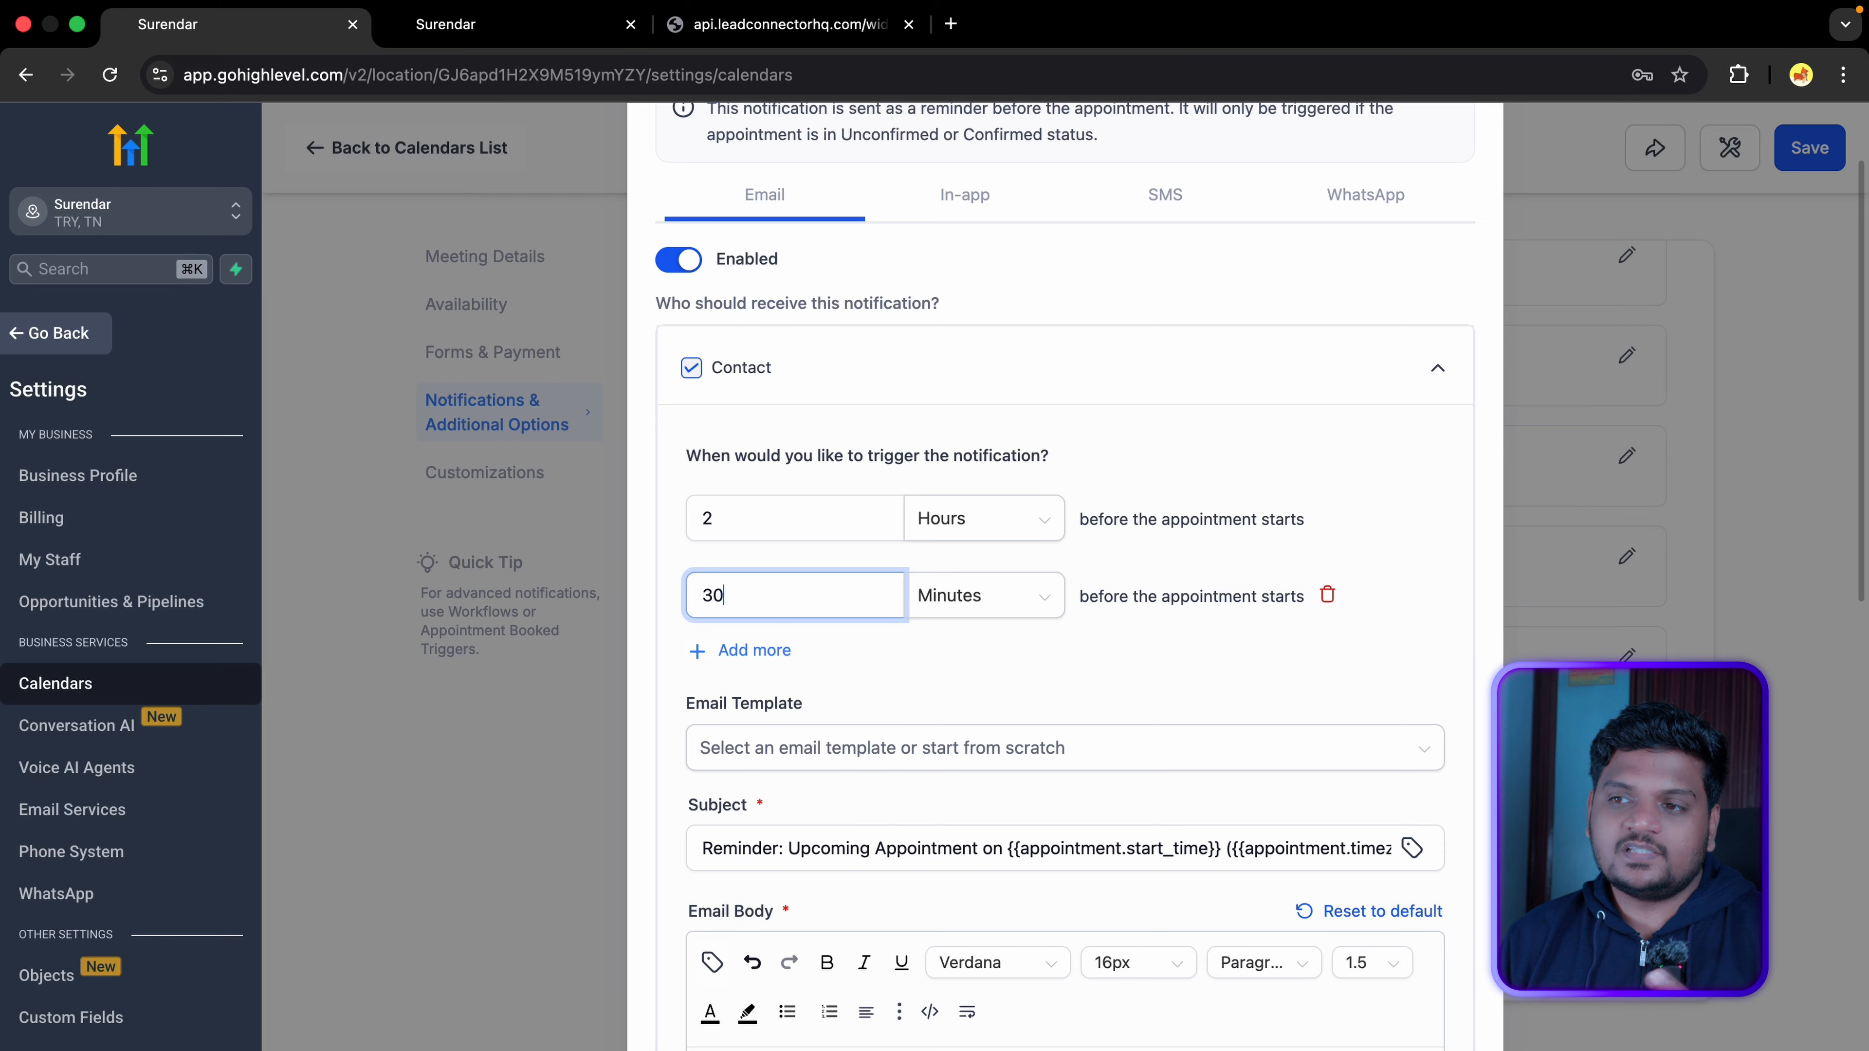
pyautogui.click(955, 652)
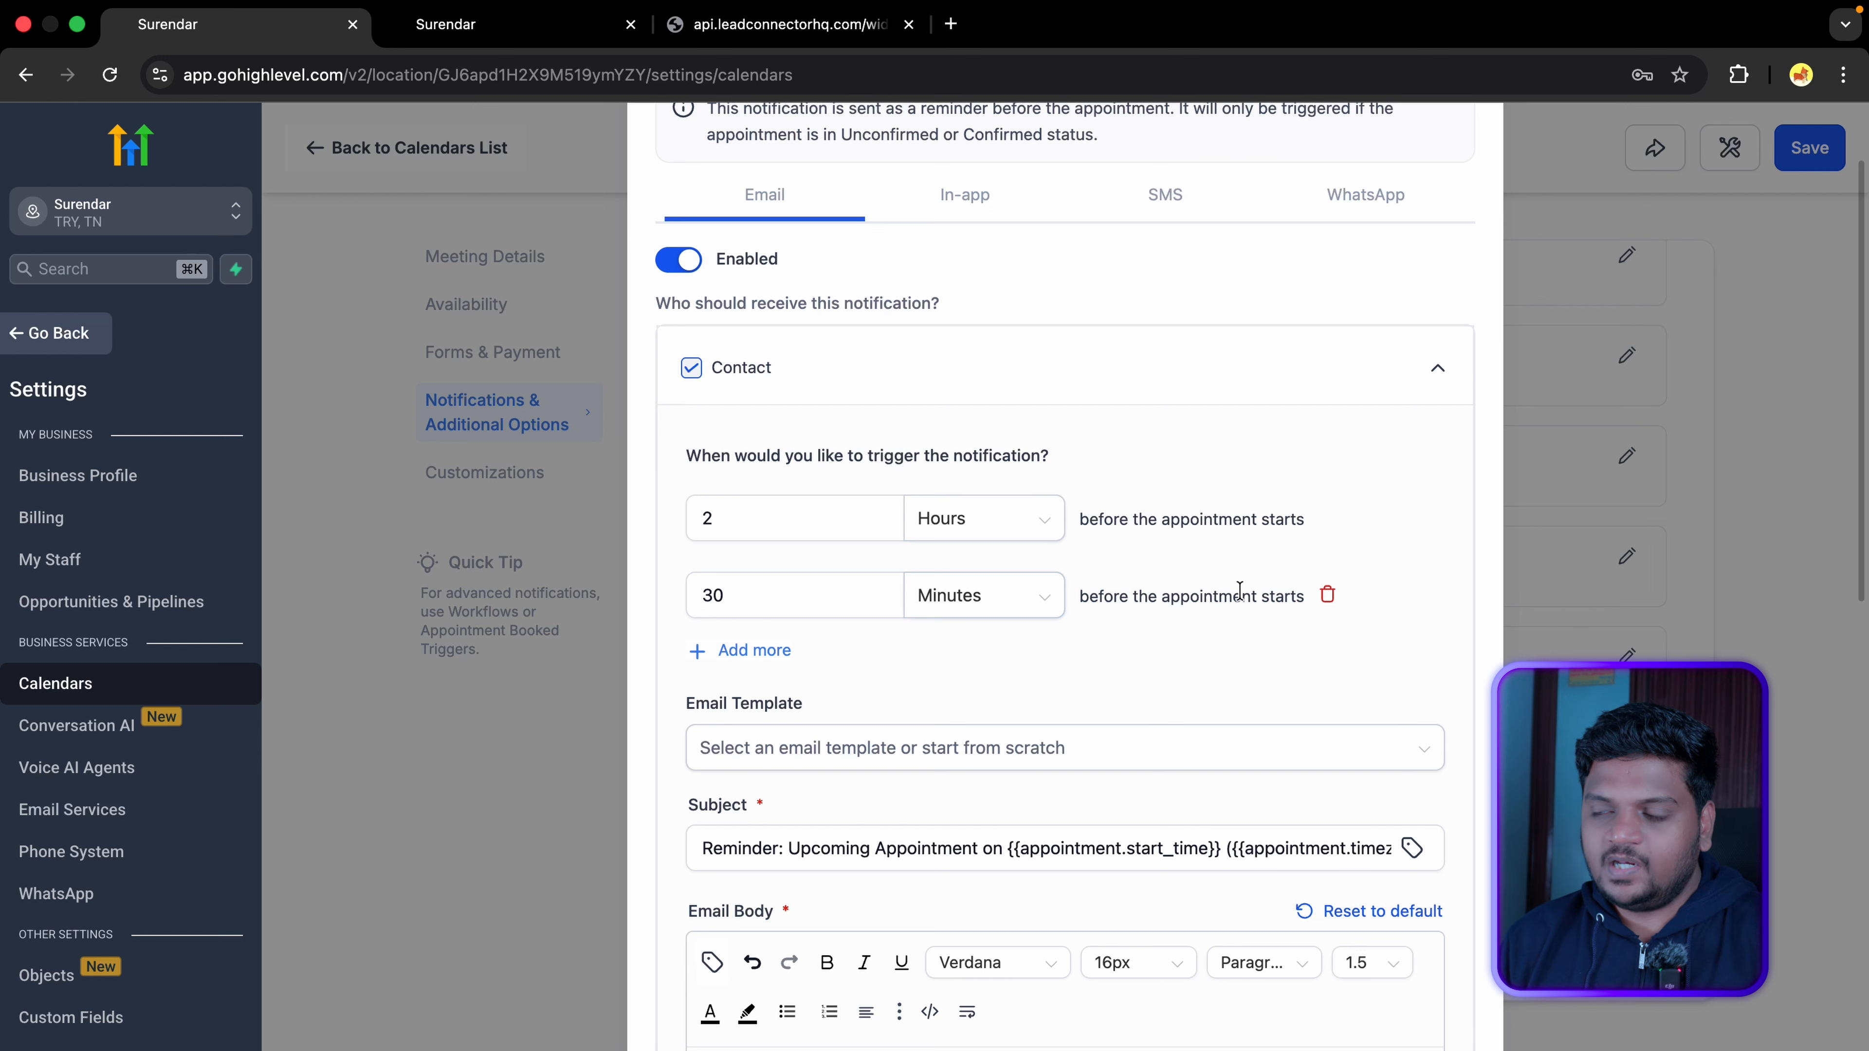
pyautogui.click(744, 650)
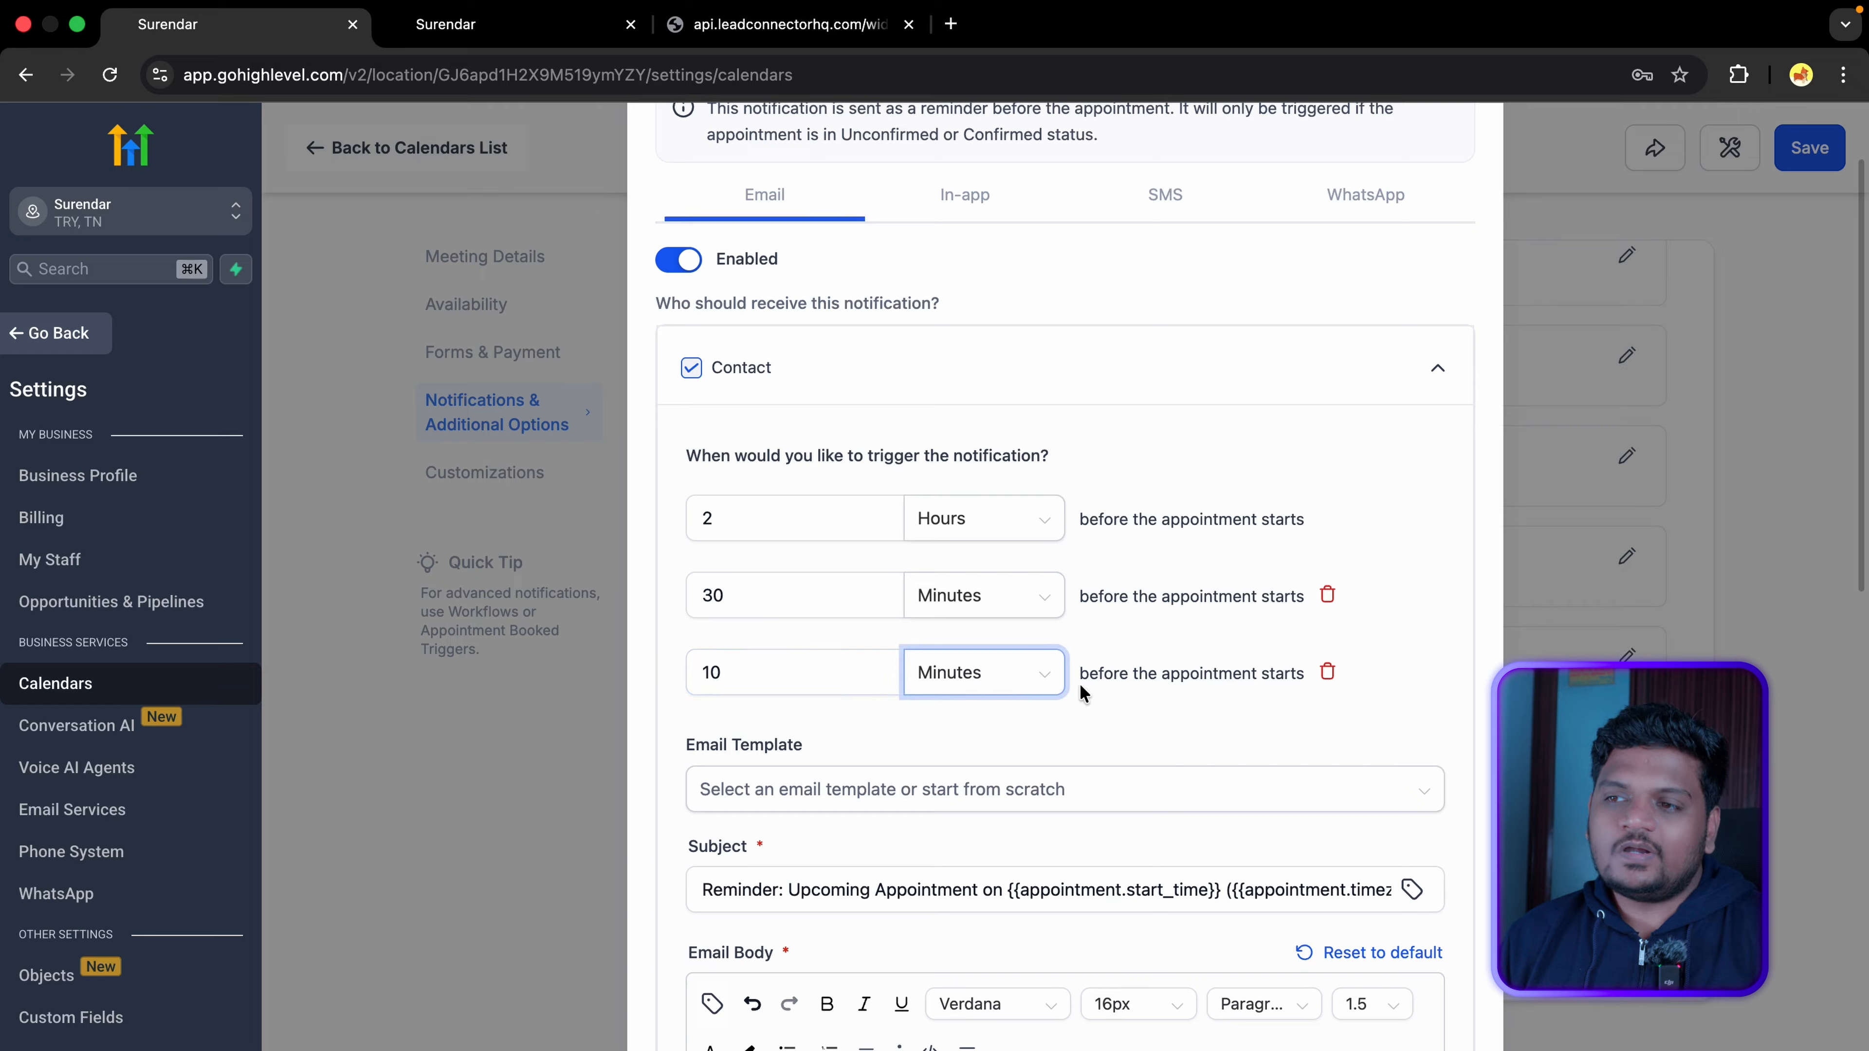
# Step: Scroll through and review the reminder email's body text
pyautogui.scroll(-8, 1101, 574)
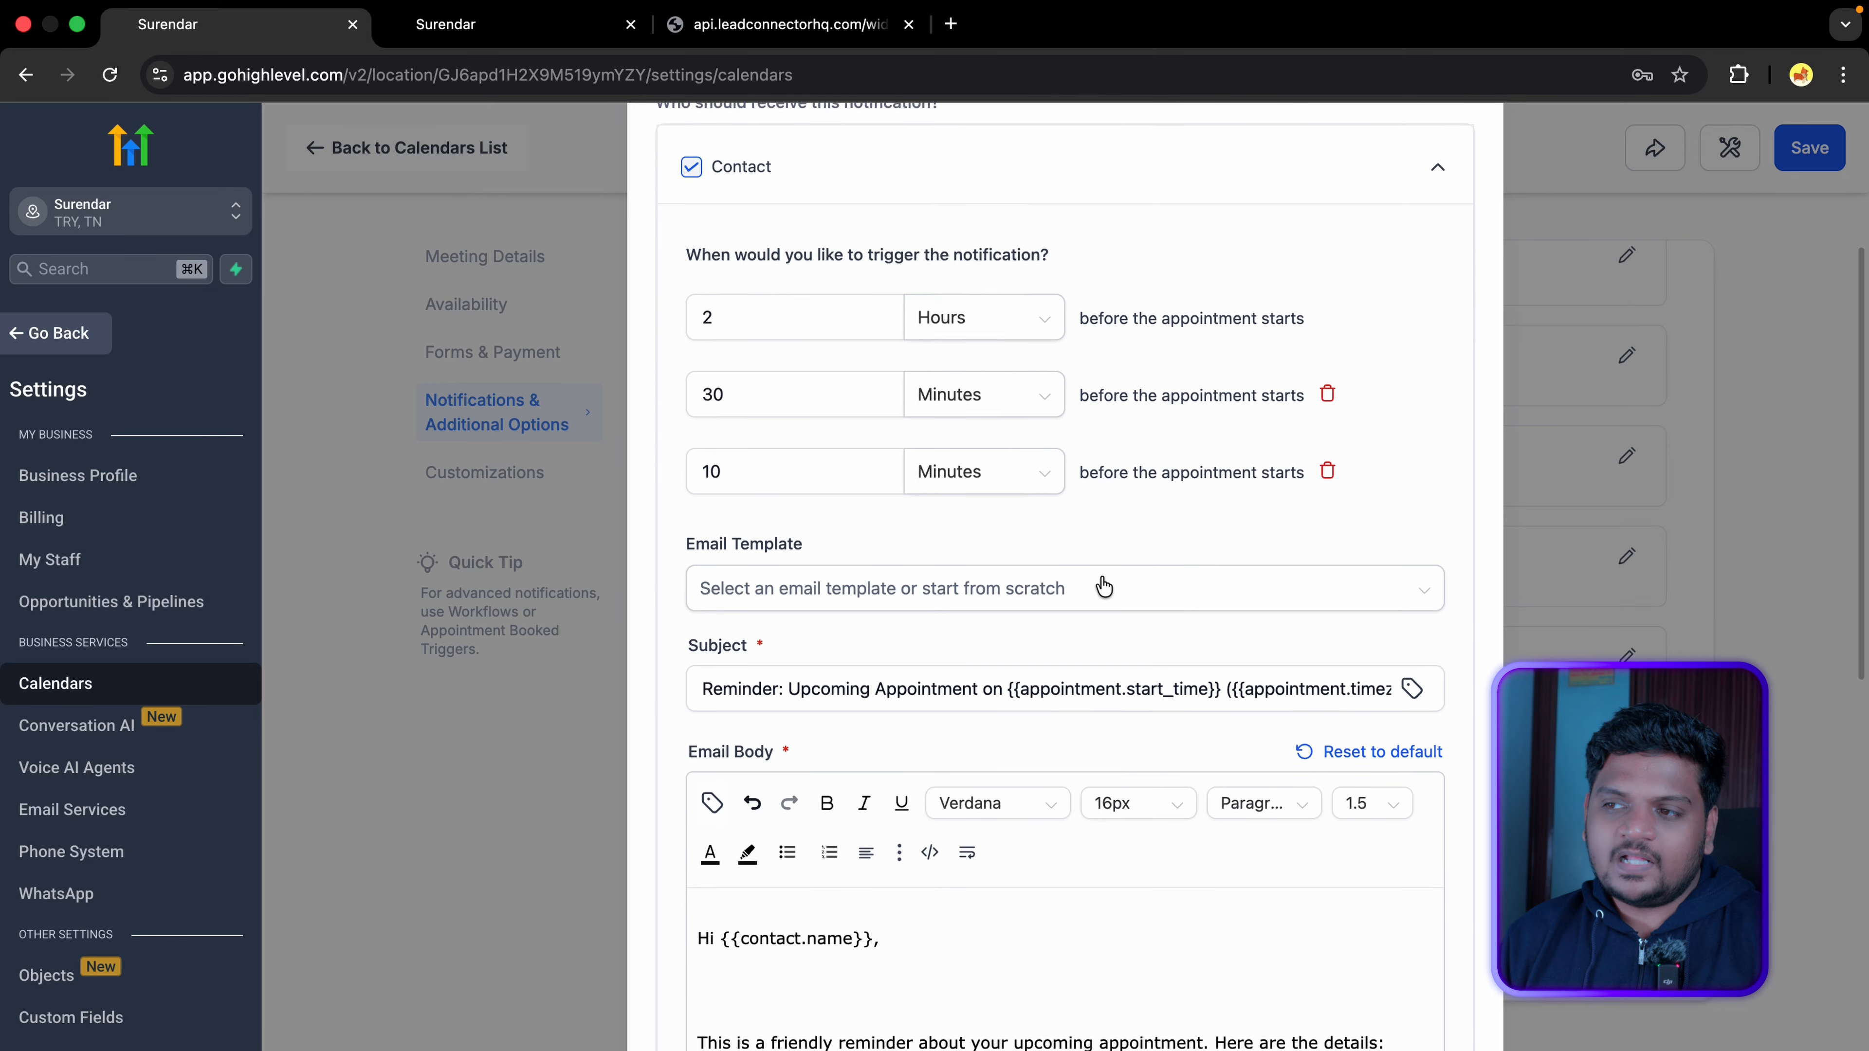
pyautogui.scroll(-3, 814, 543)
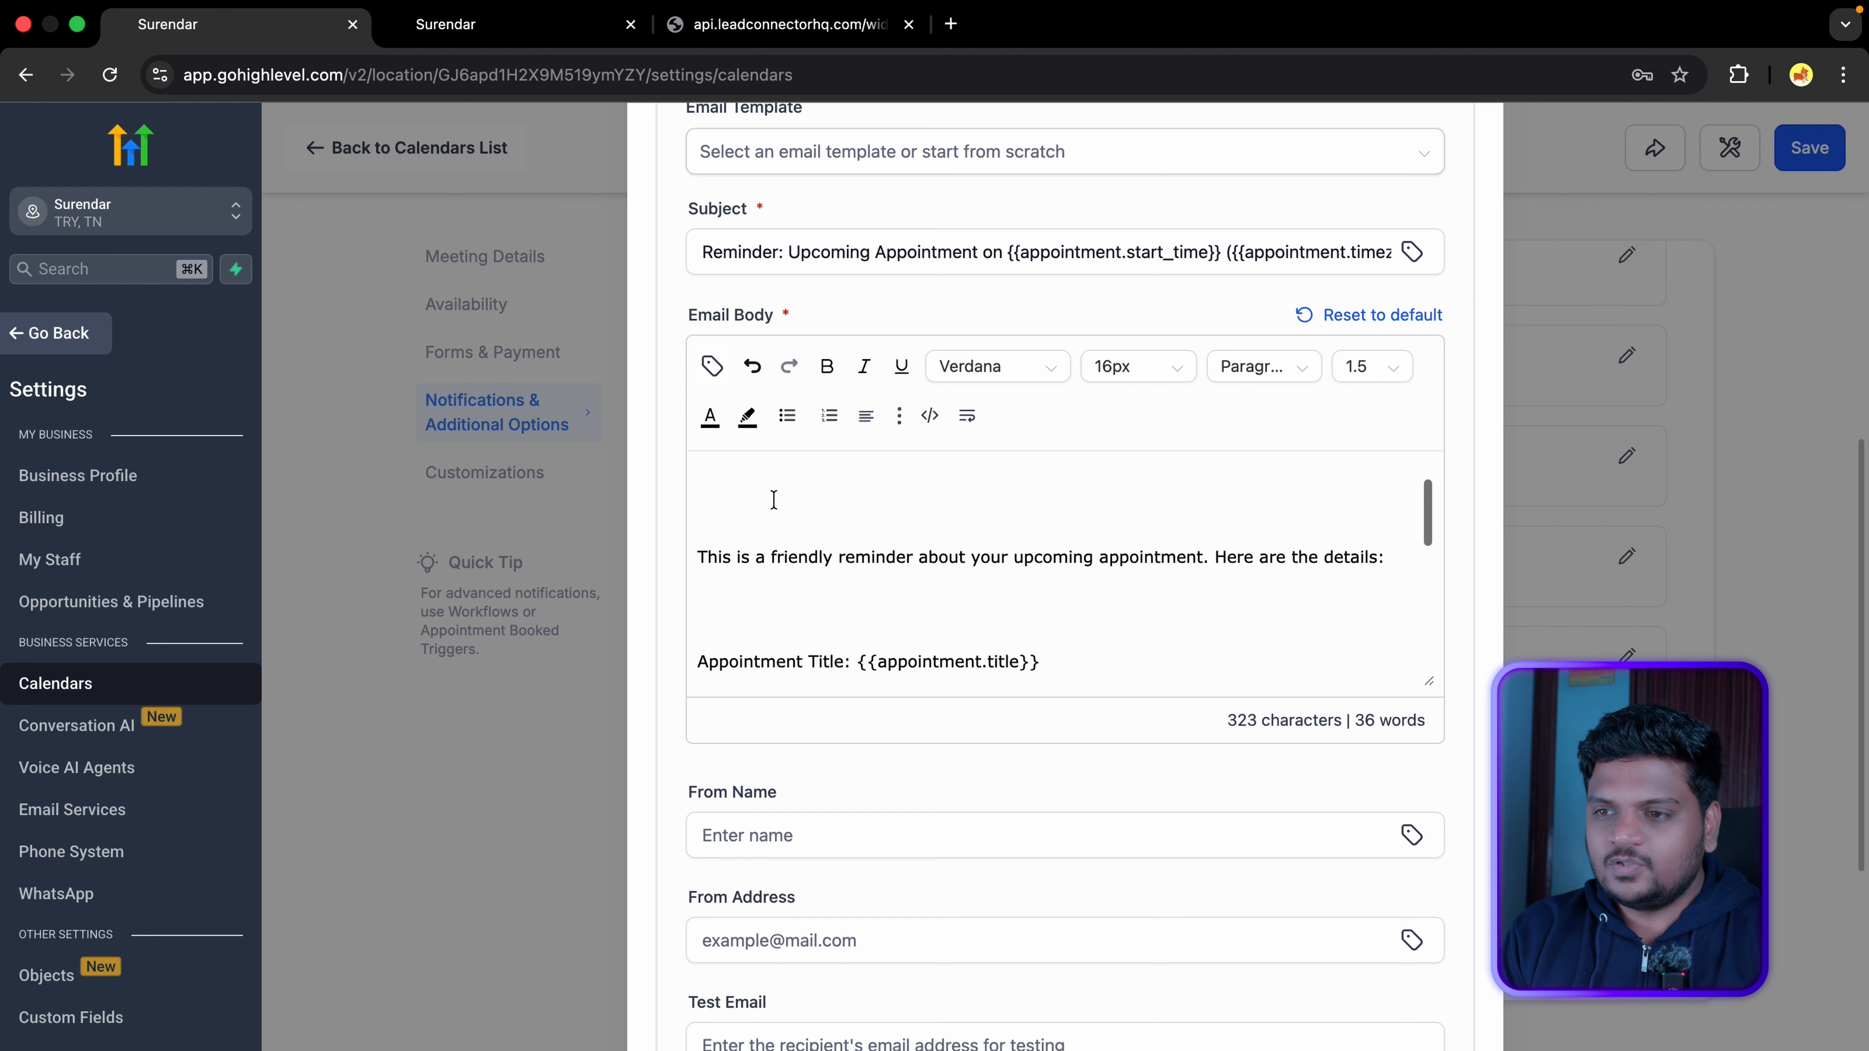
pyautogui.scroll(1, 810, 552)
pyautogui.click(822, 547)
pyautogui.scroll(-2, 803, 523)
pyautogui.scroll(-5, 802, 523)
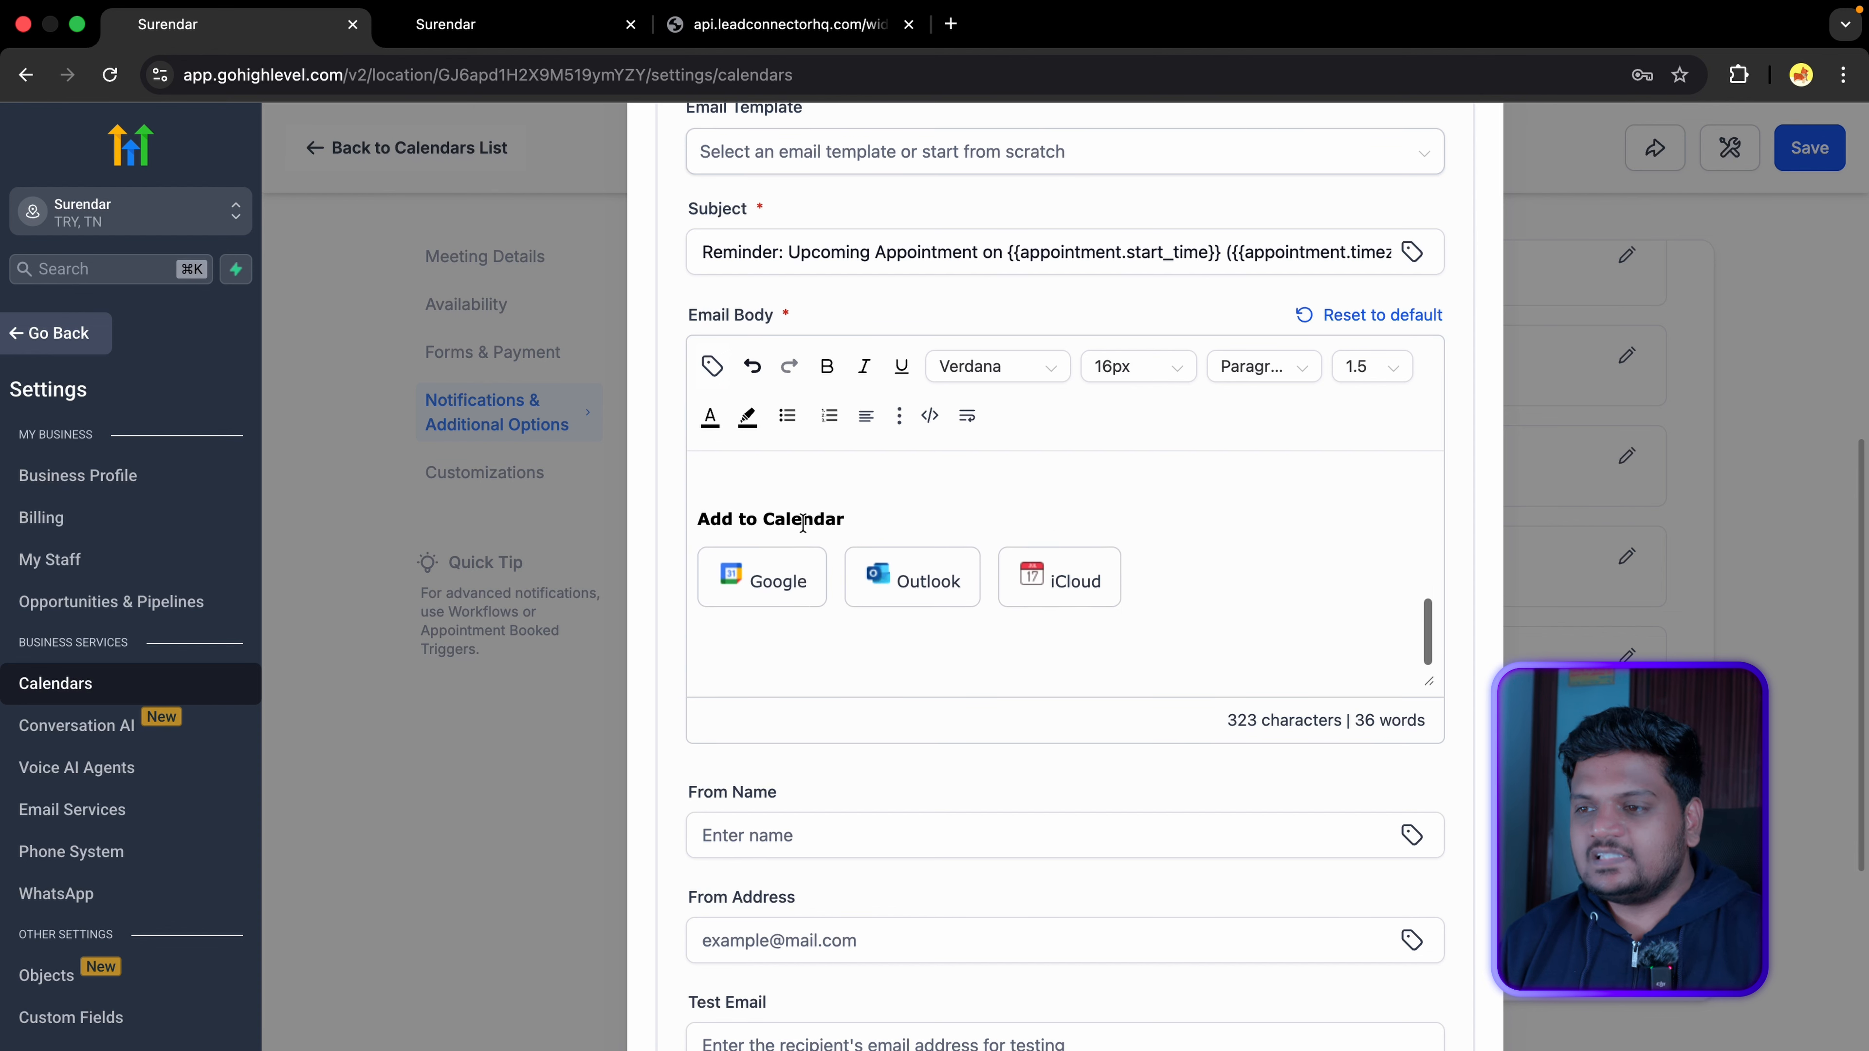
# Step: Allow Google/Outlook/iCloud invitation emails to attendees and stop assigning contacts to team members
pyautogui.scroll(3, 803, 522)
pyautogui.scroll(2, 804, 531)
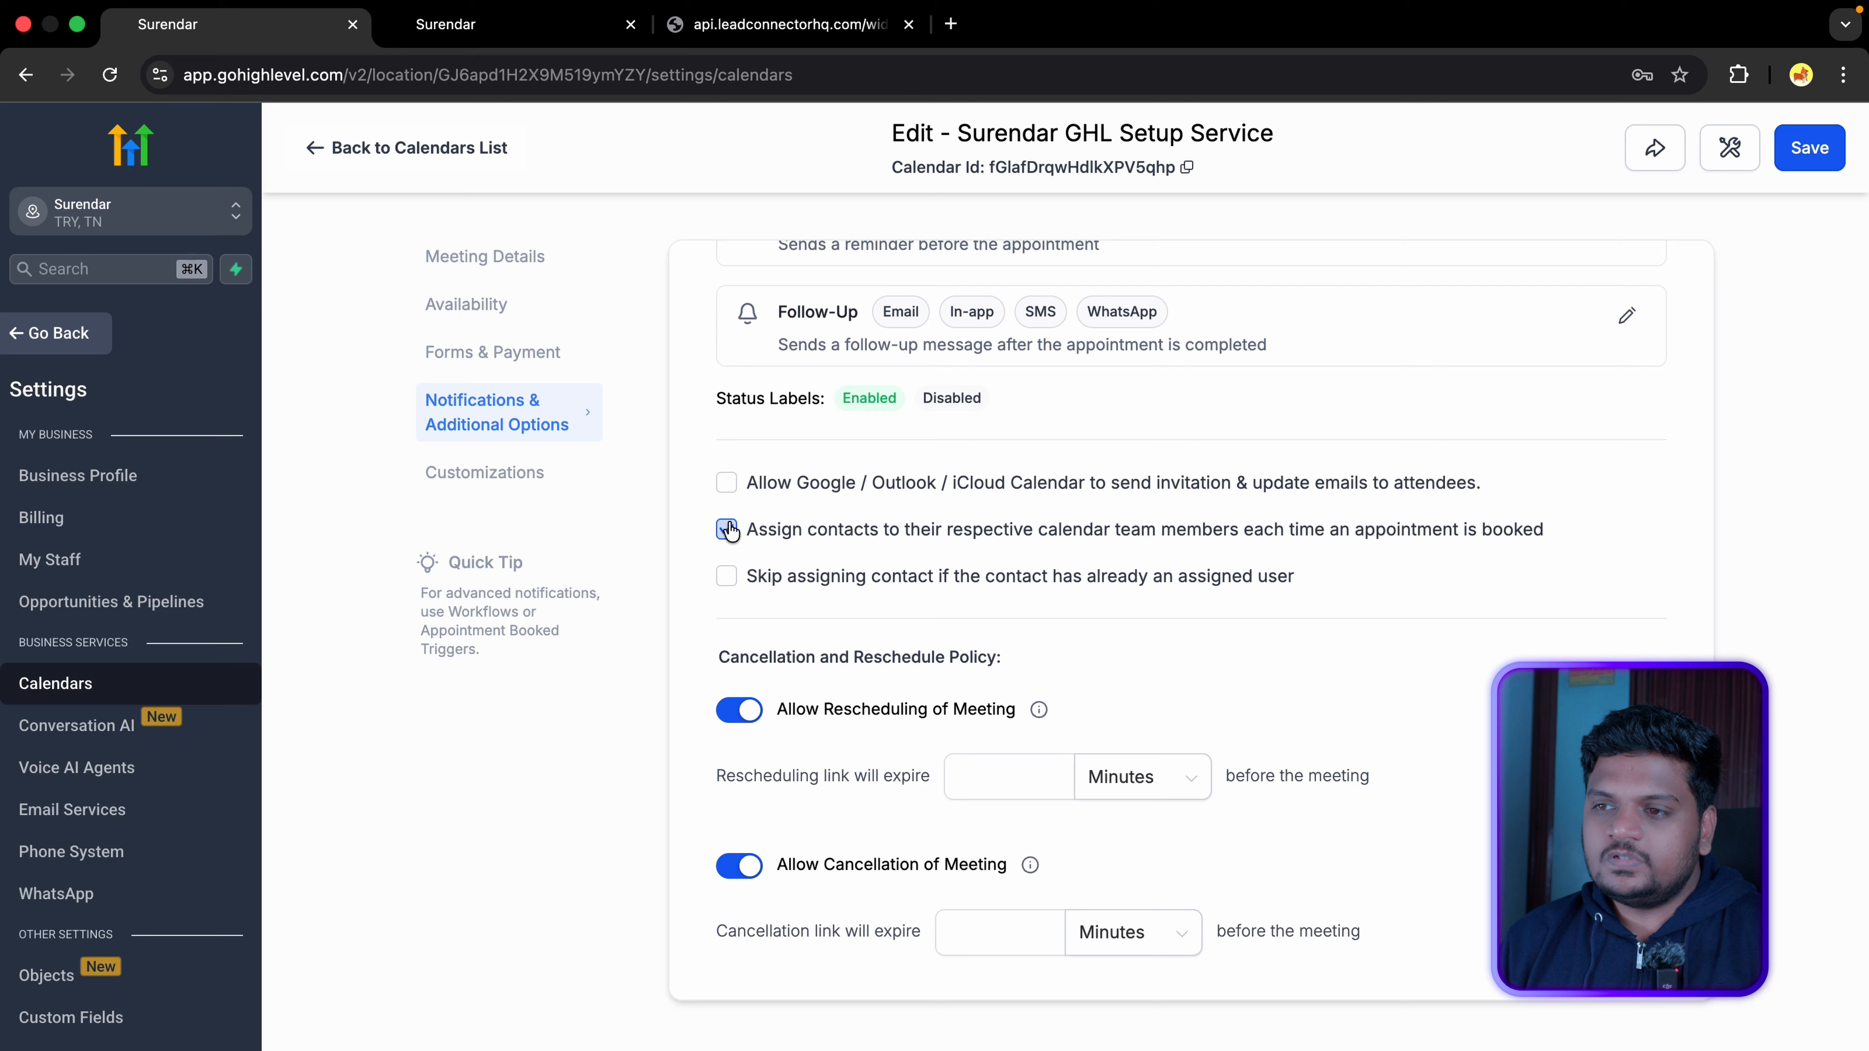
pyautogui.click(727, 484)
pyautogui.click(726, 530)
# Step: Leave both calendar invitation emails and automatic contact assignment switched off
pyautogui.click(729, 487)
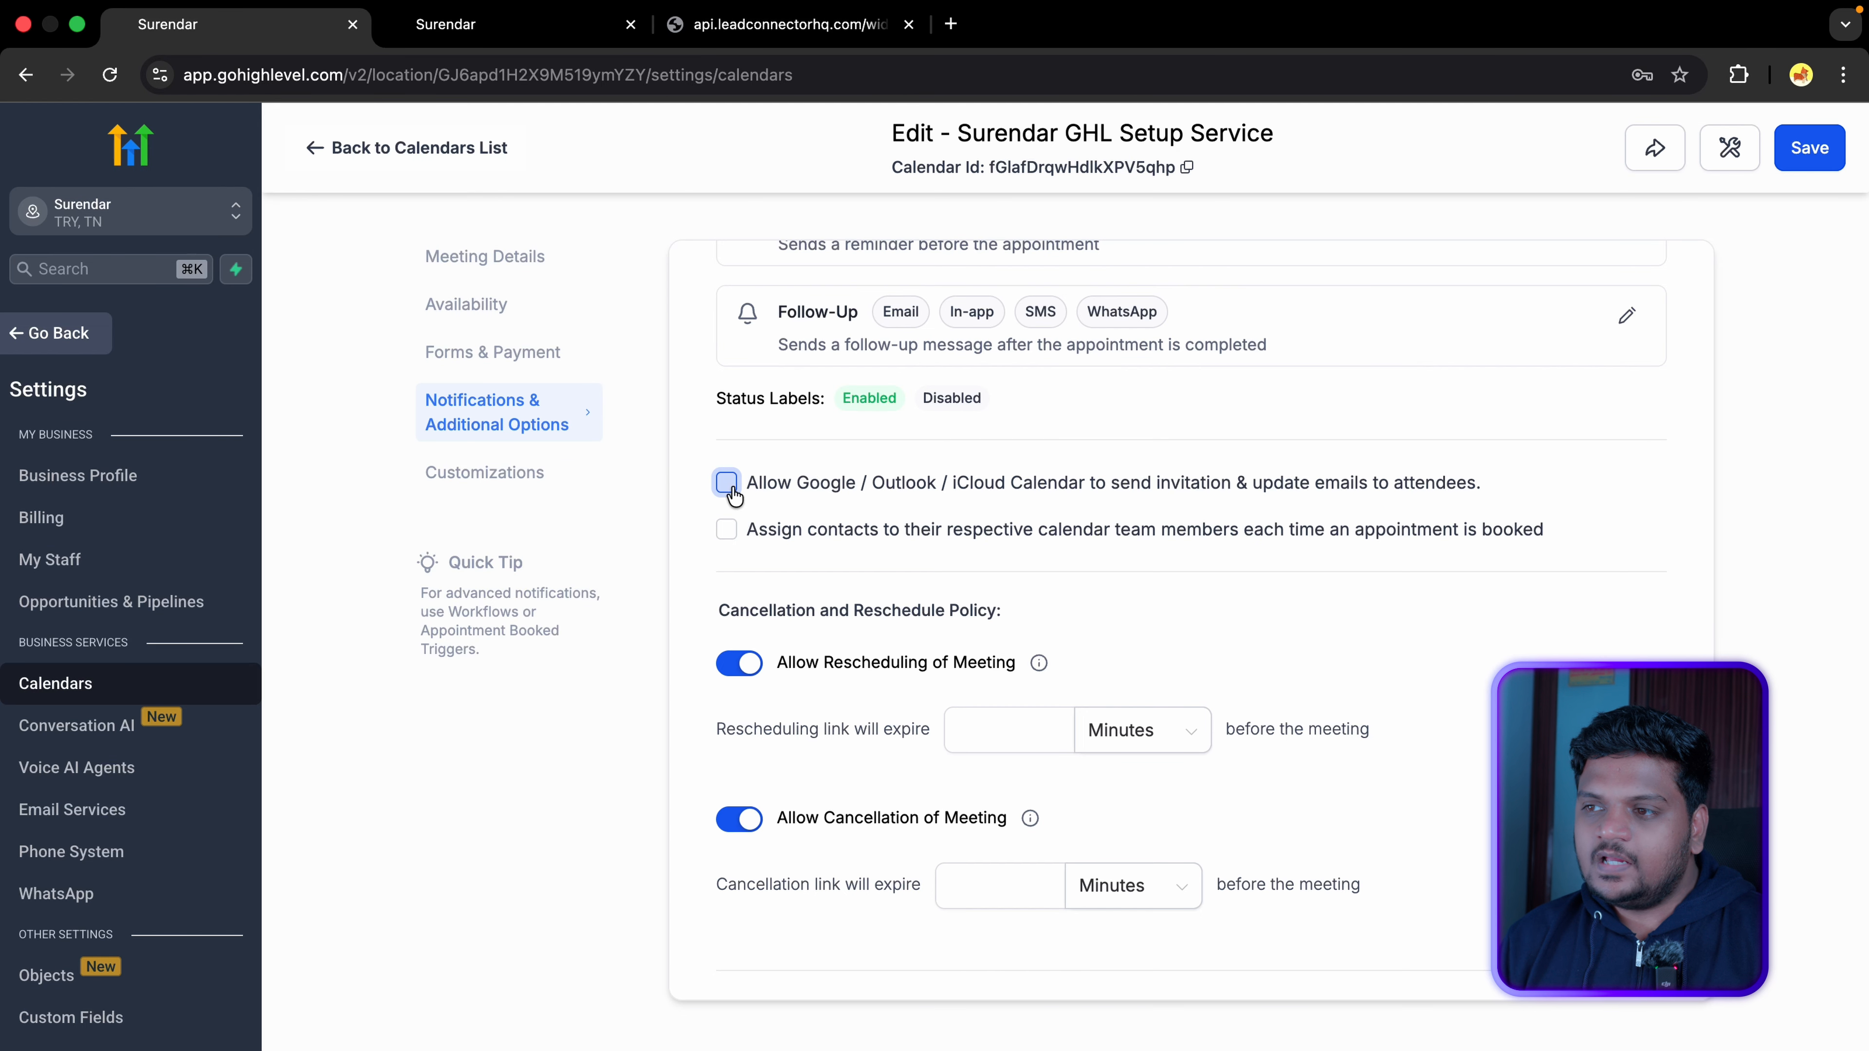
pyautogui.click(728, 484)
pyautogui.click(726, 530)
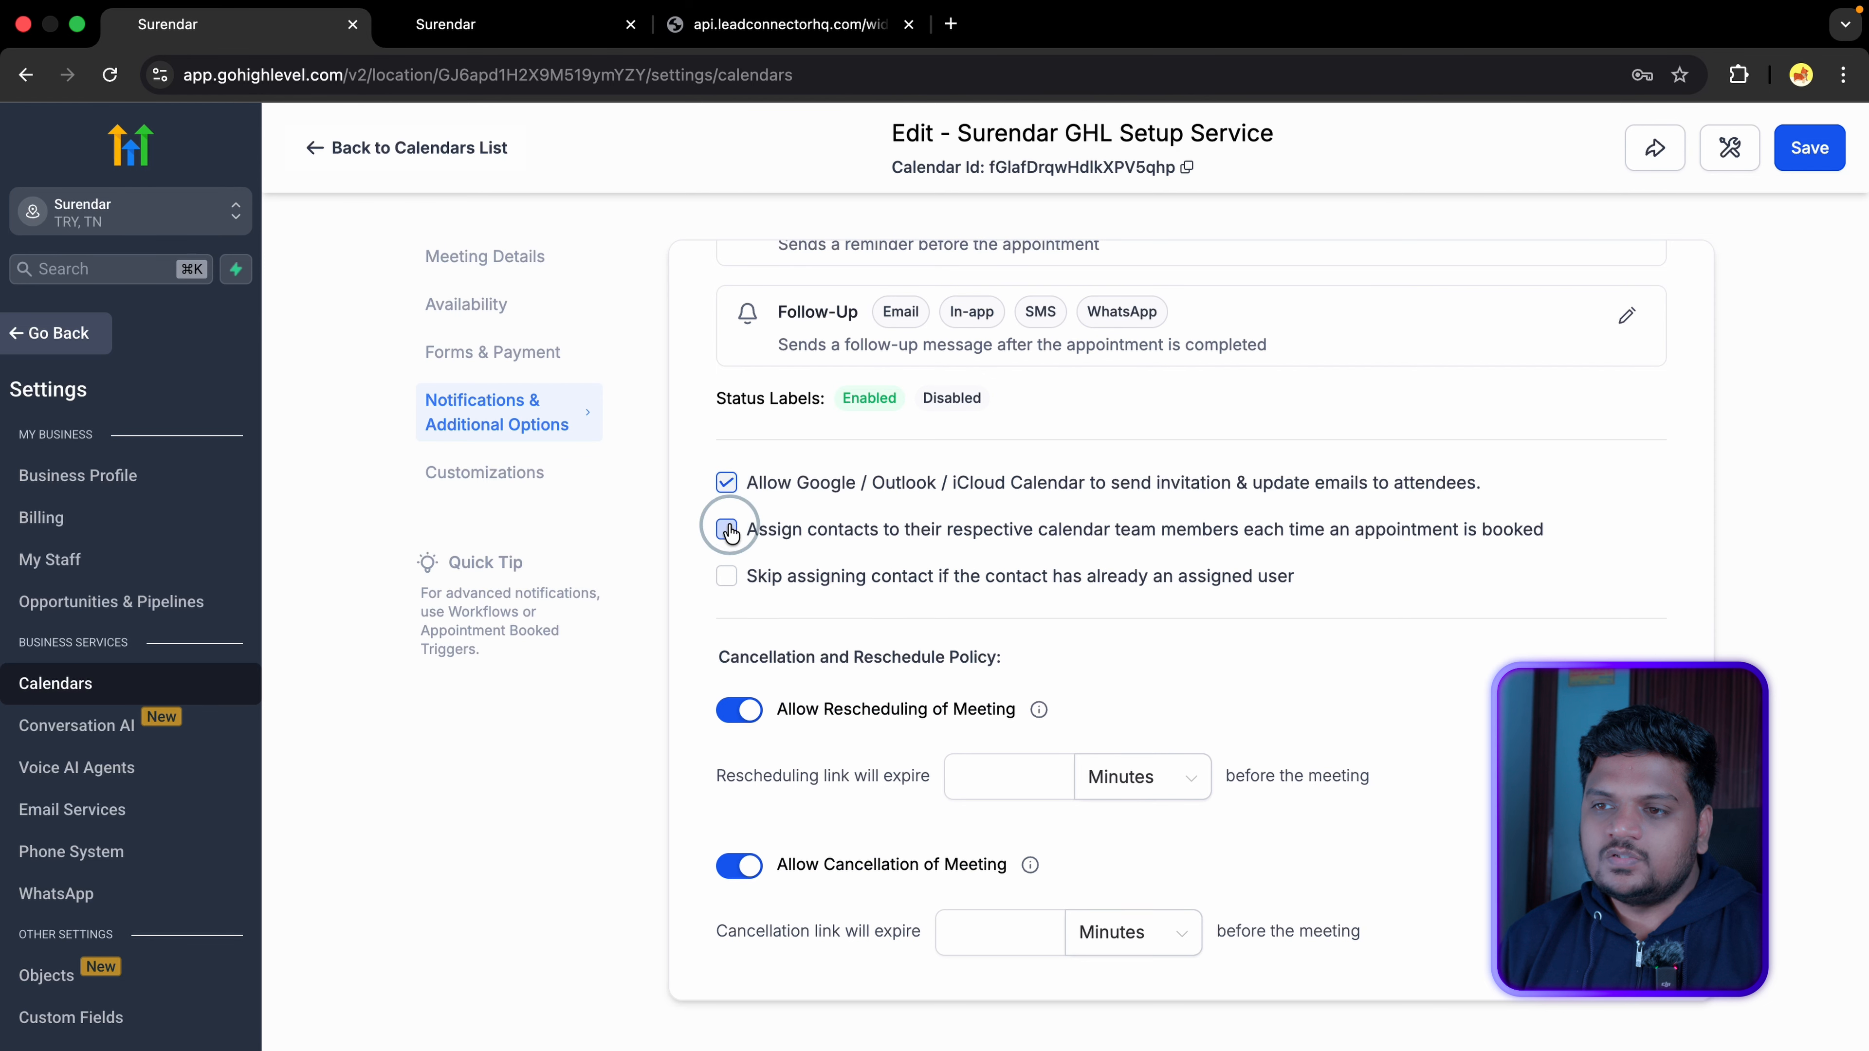
pyautogui.click(726, 482)
pyautogui.click(726, 530)
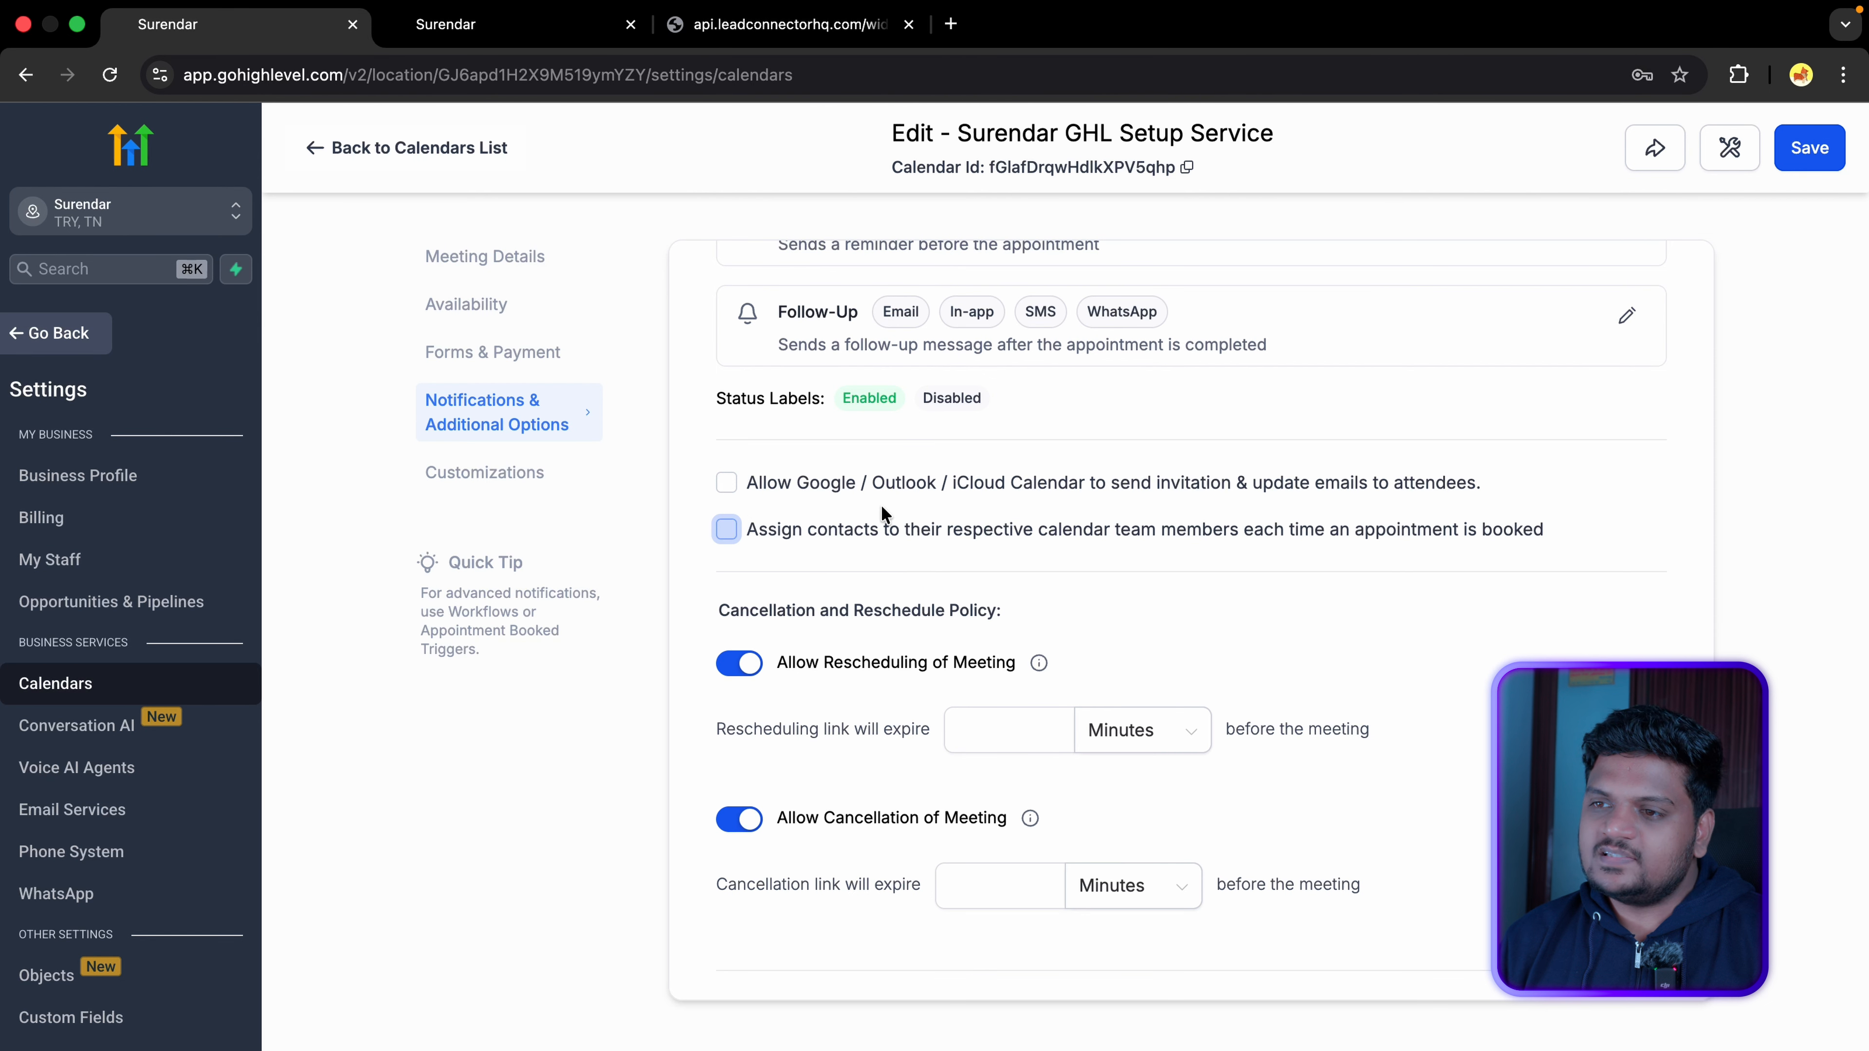
# Step: Make the rescheduling and cancellation links expire 10 minutes before the meeting
pyautogui.scroll(-1, 812, 564)
pyautogui.scroll(-1, 812, 564)
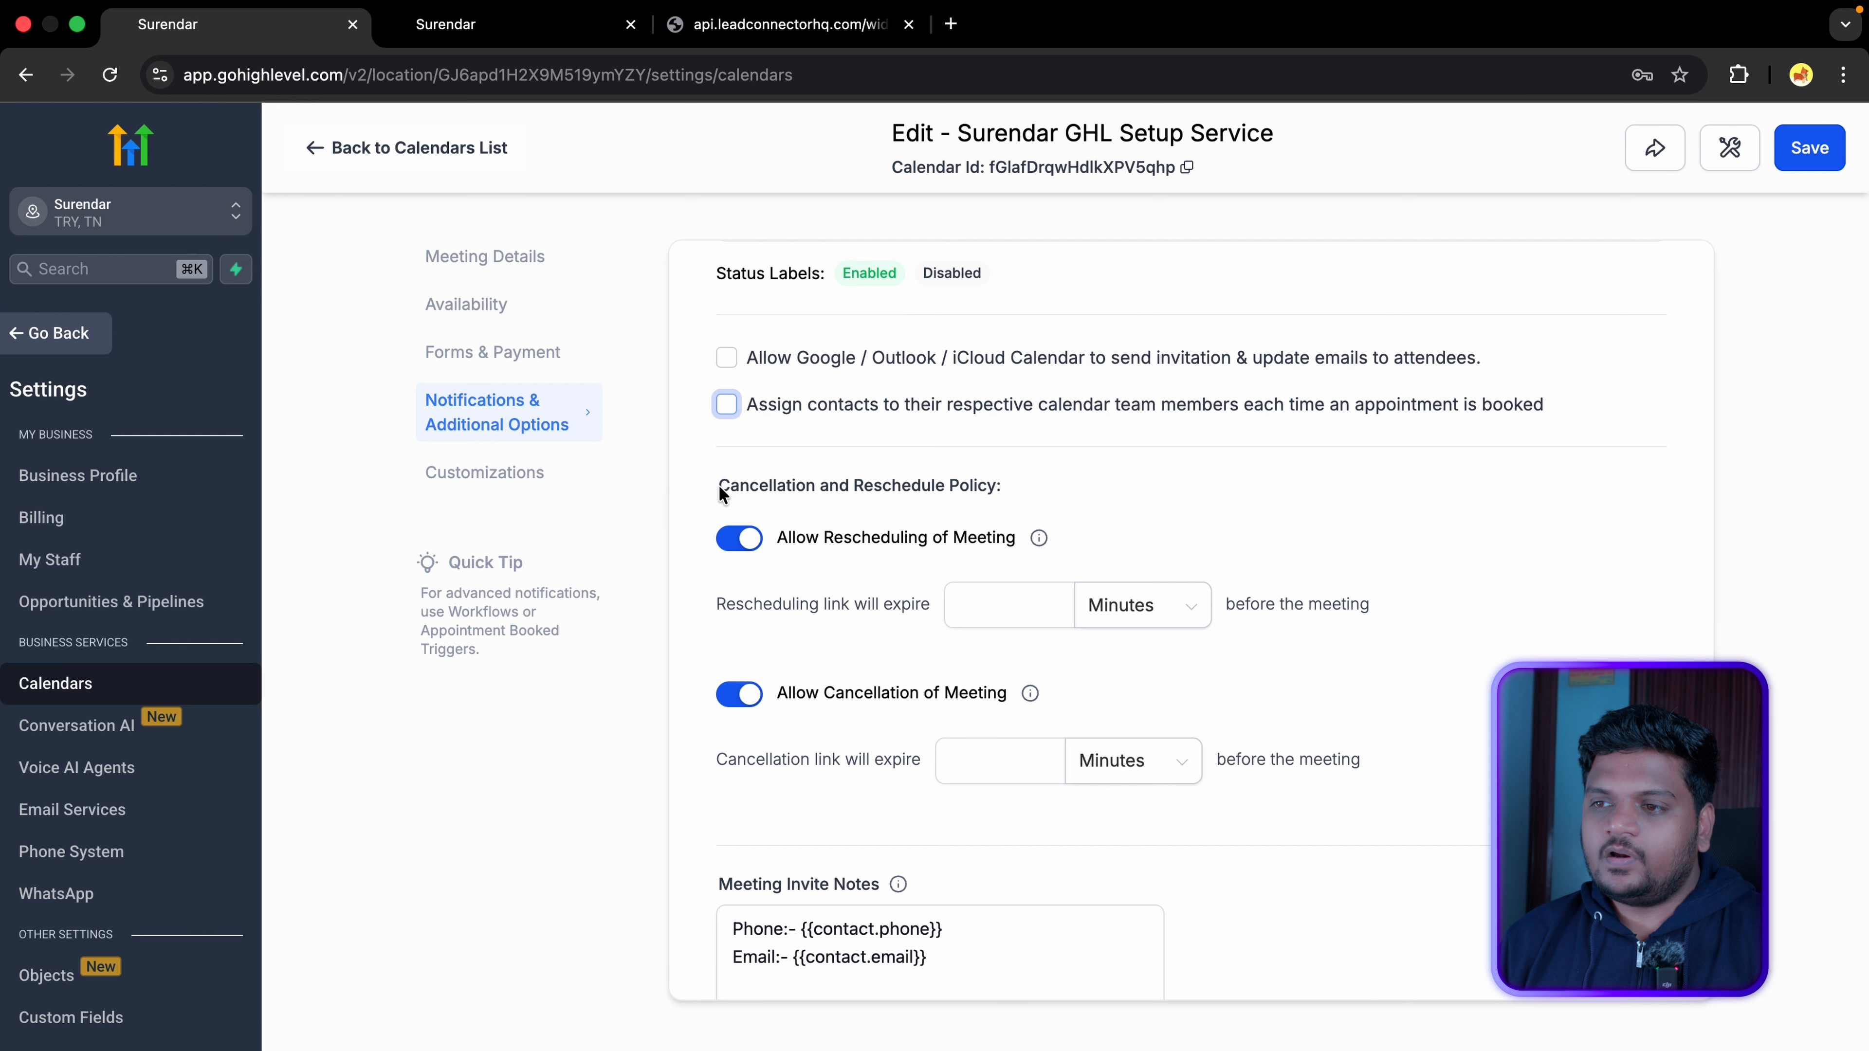
pyautogui.moveTo(720, 486); pyautogui.dragTo(987, 499)
pyautogui.scroll(-2, 899, 545)
pyautogui.click(1025, 494)
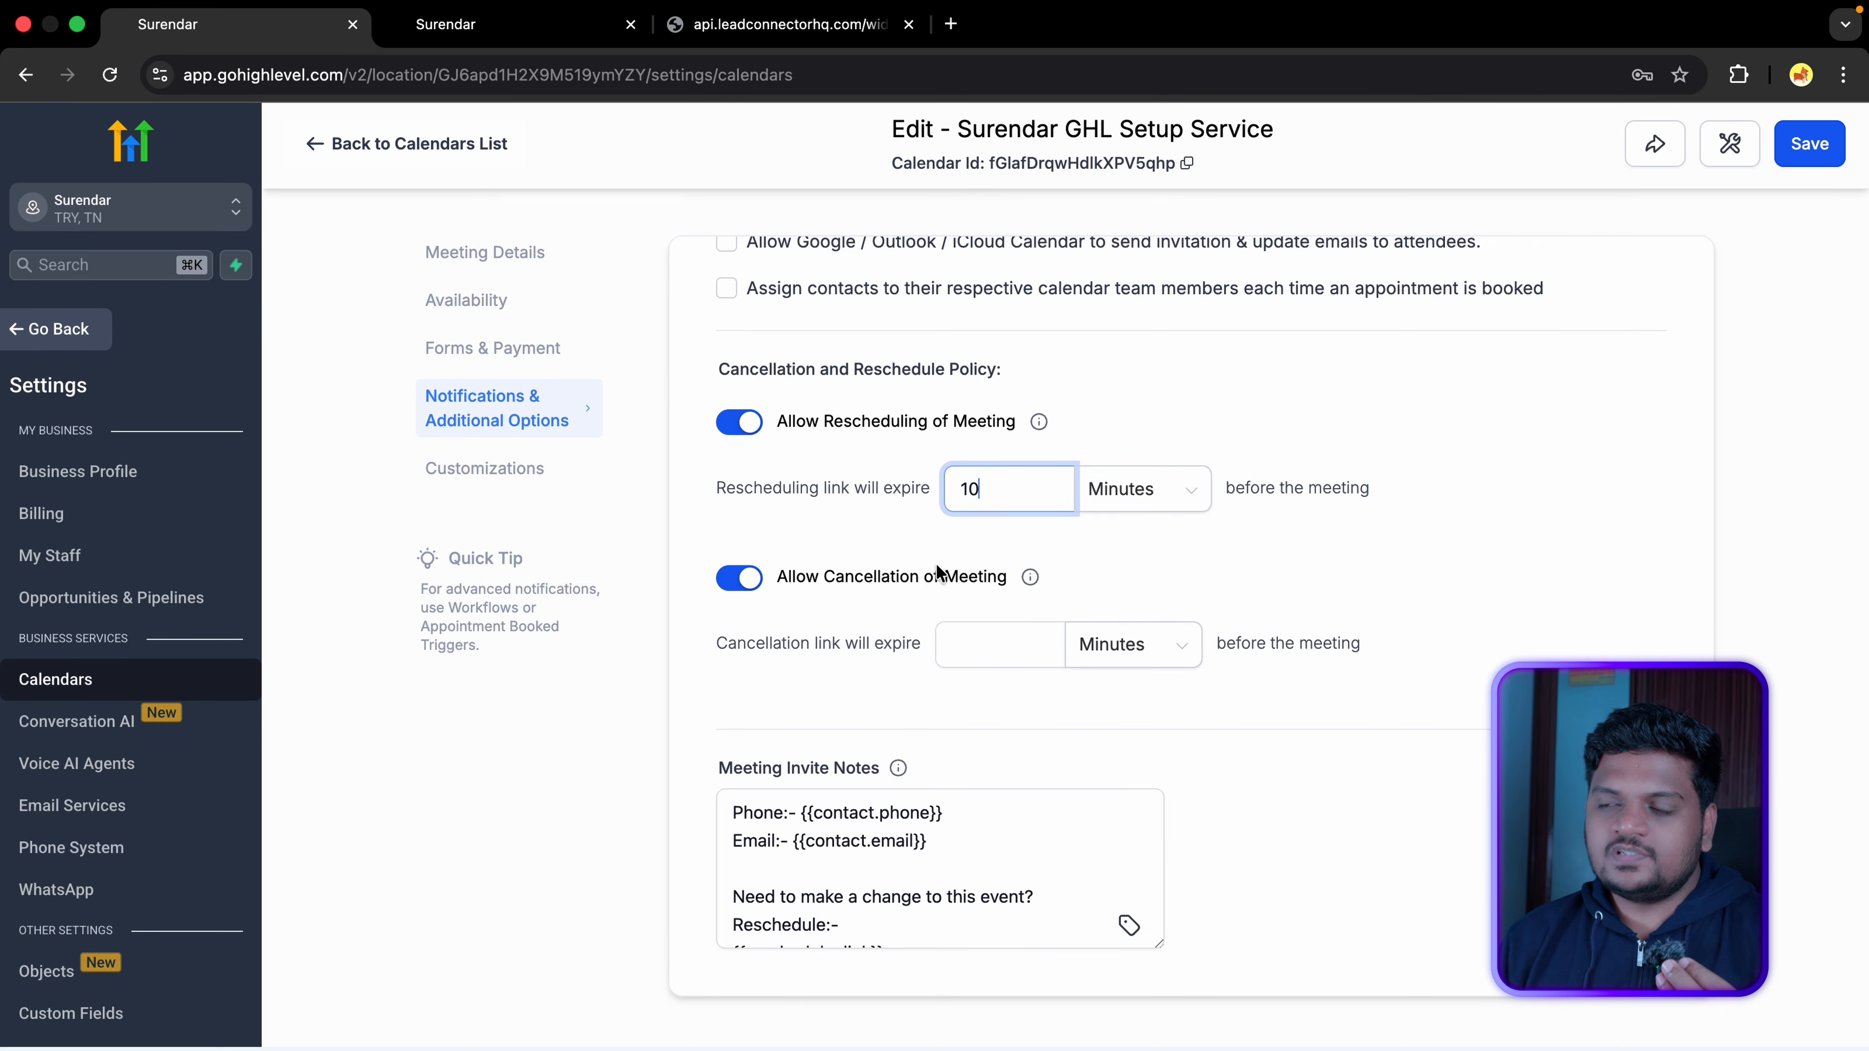
pyautogui.click(990, 645)
pyautogui.write('10')
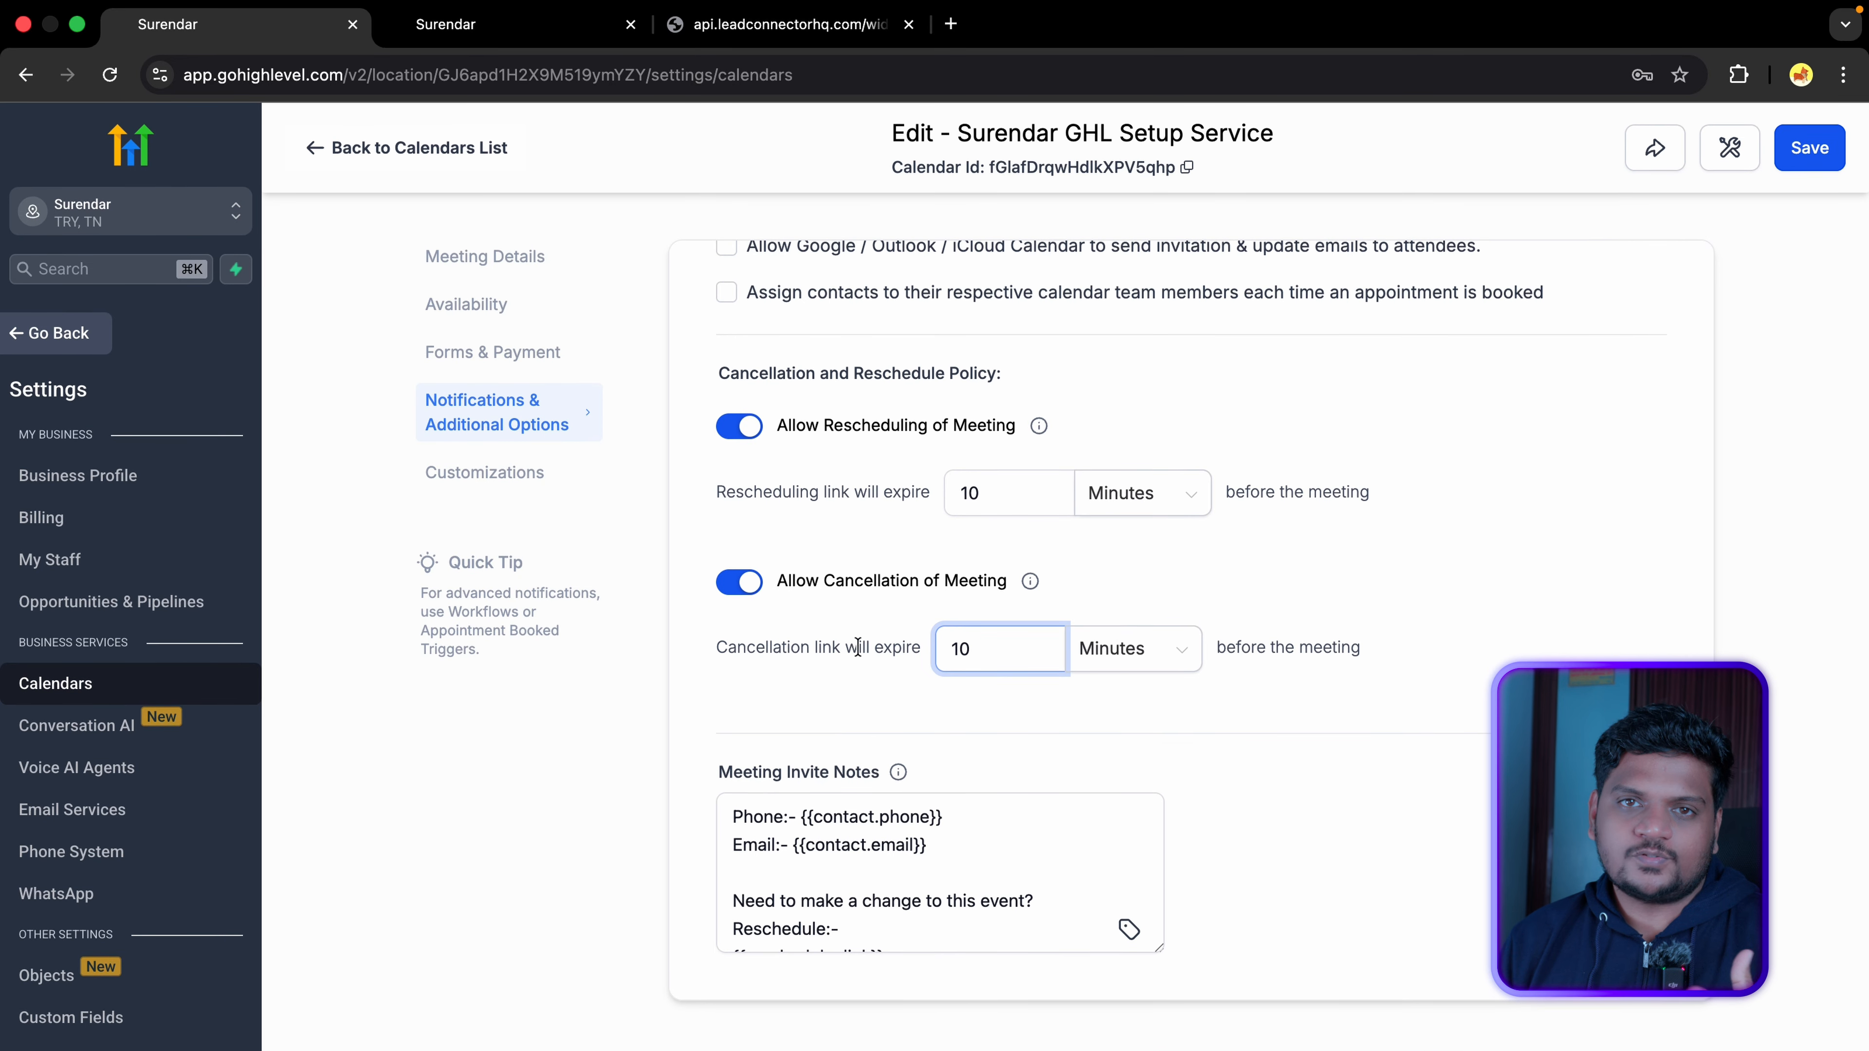
pyautogui.scroll(-3, 848, 823)
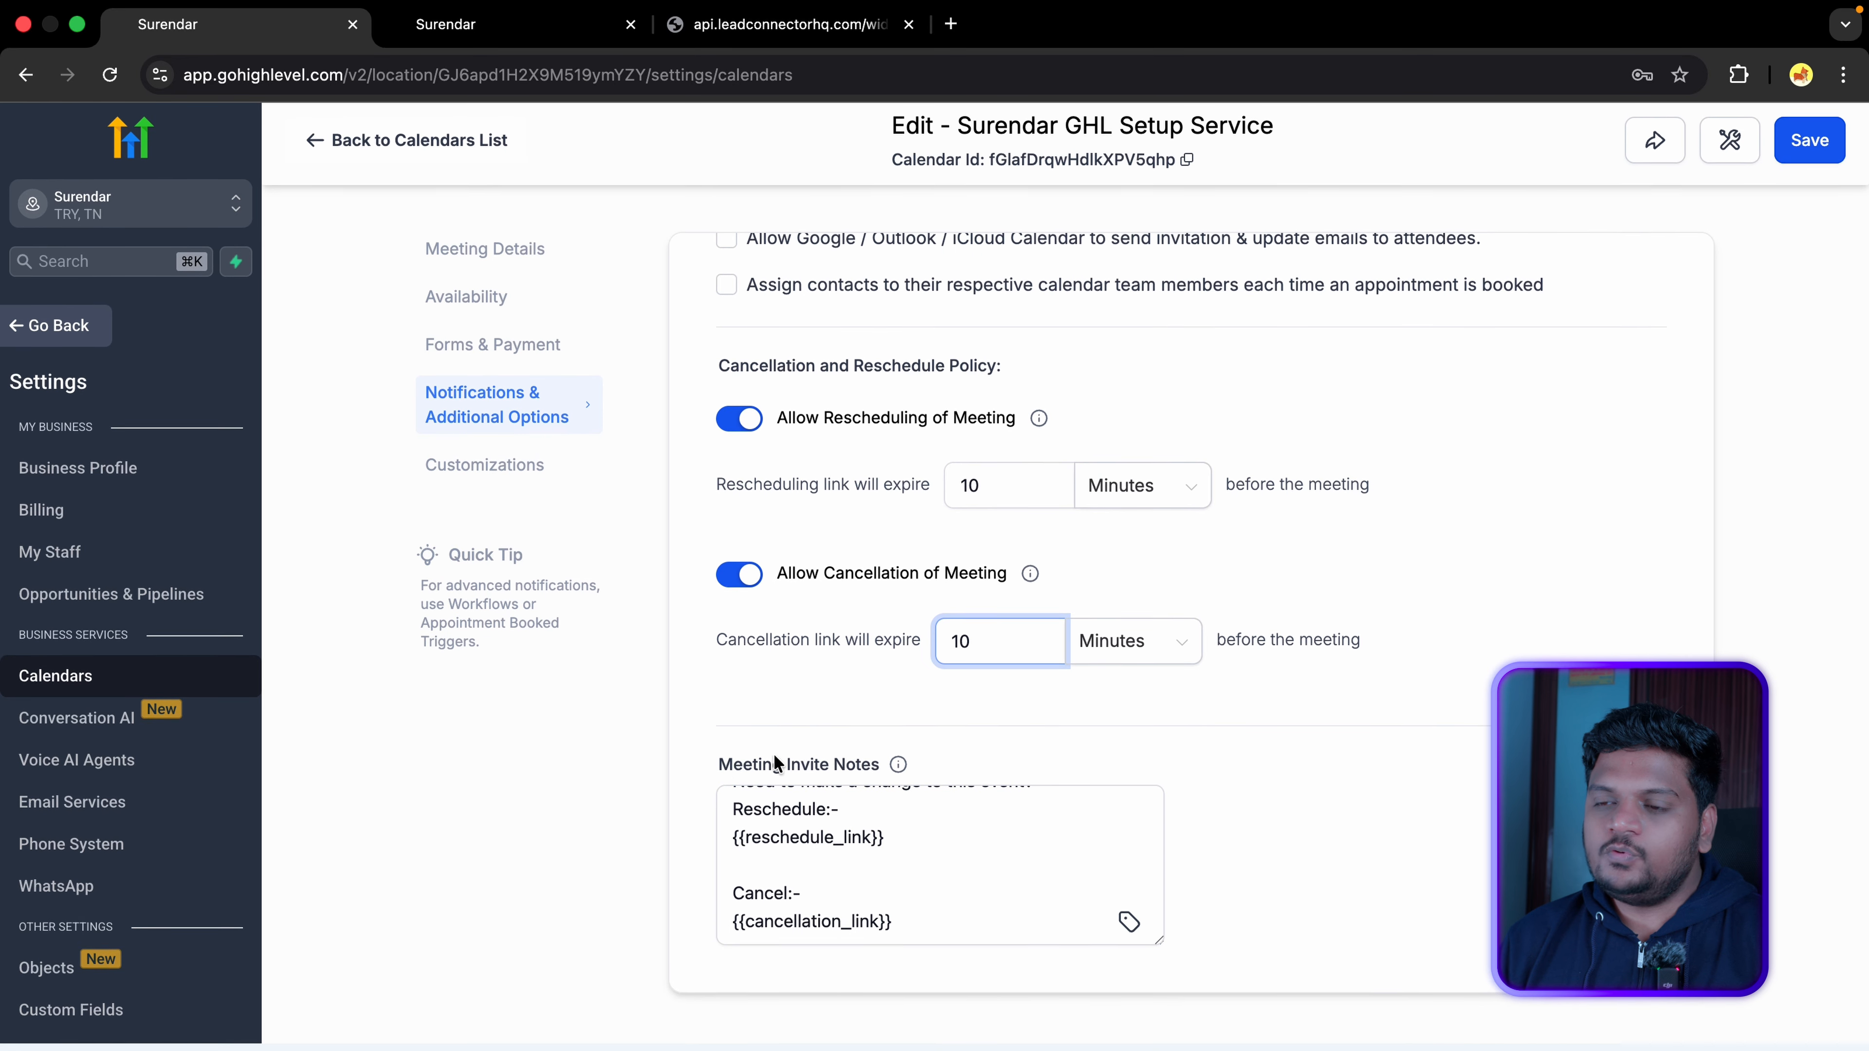
pyautogui.click(752, 773)
# Step: Review the Meeting Invite Notes text
pyautogui.moveTo(752, 775); pyautogui.dragTo(888, 771)
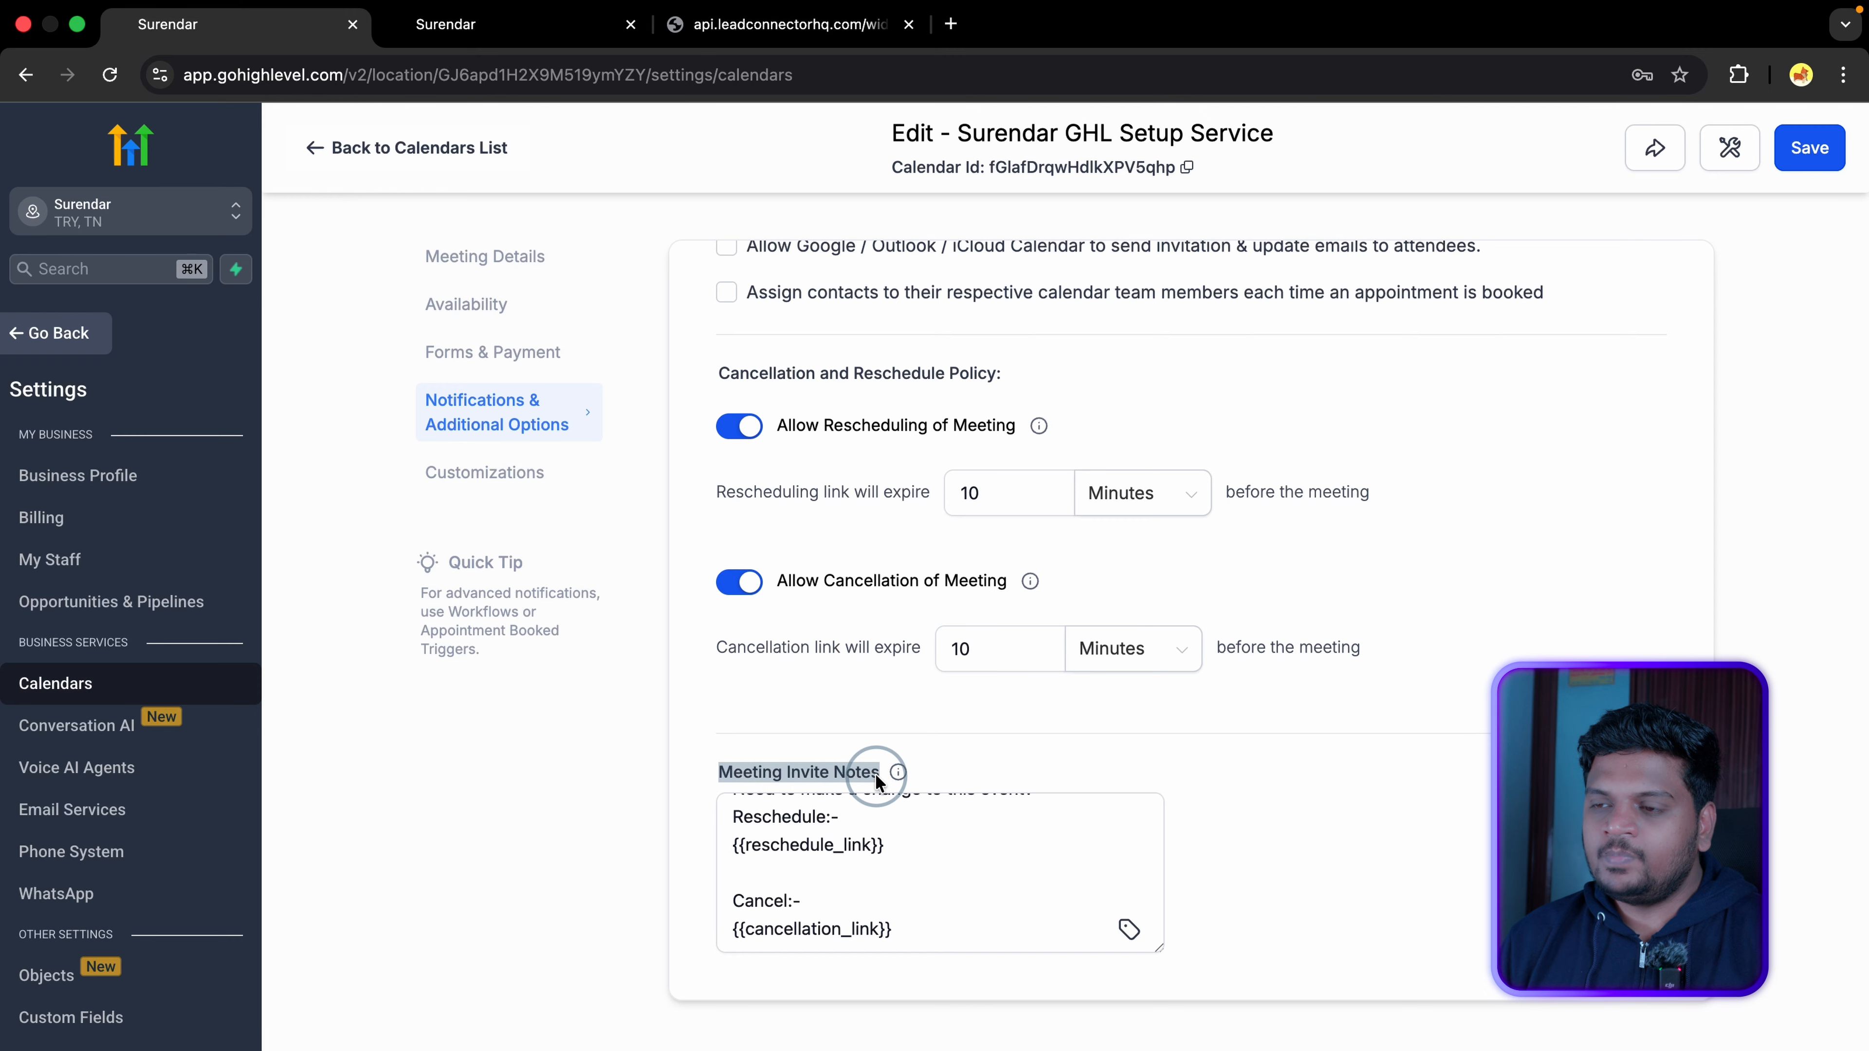
pyautogui.scroll(2, 737, 869)
pyautogui.scroll(1, 738, 869)
pyautogui.scroll(-3, 735, 846)
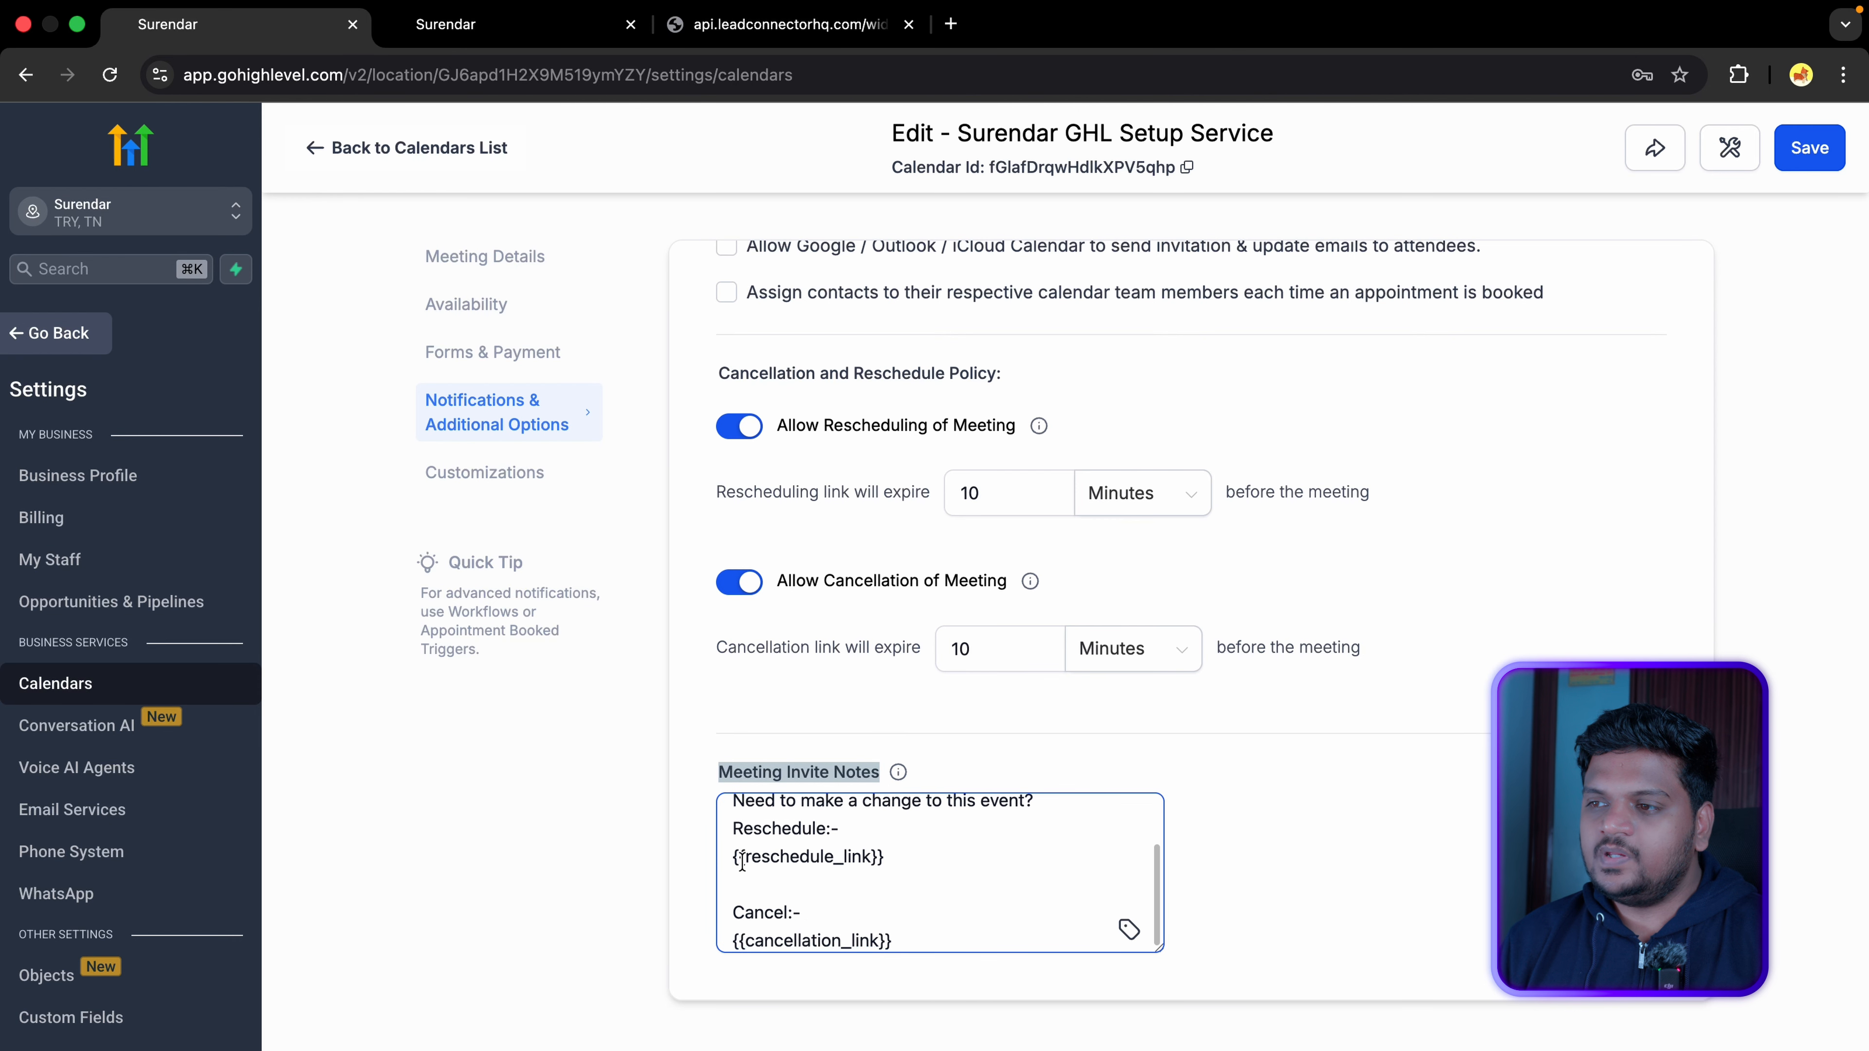
pyautogui.moveTo(732, 818); pyautogui.dragTo(904, 862)
# Step: Save the calendar, then copy the setup-service calendar's scheduling link from its Share dialog
pyautogui.scroll(-1, 810, 843)
pyautogui.click(809, 871)
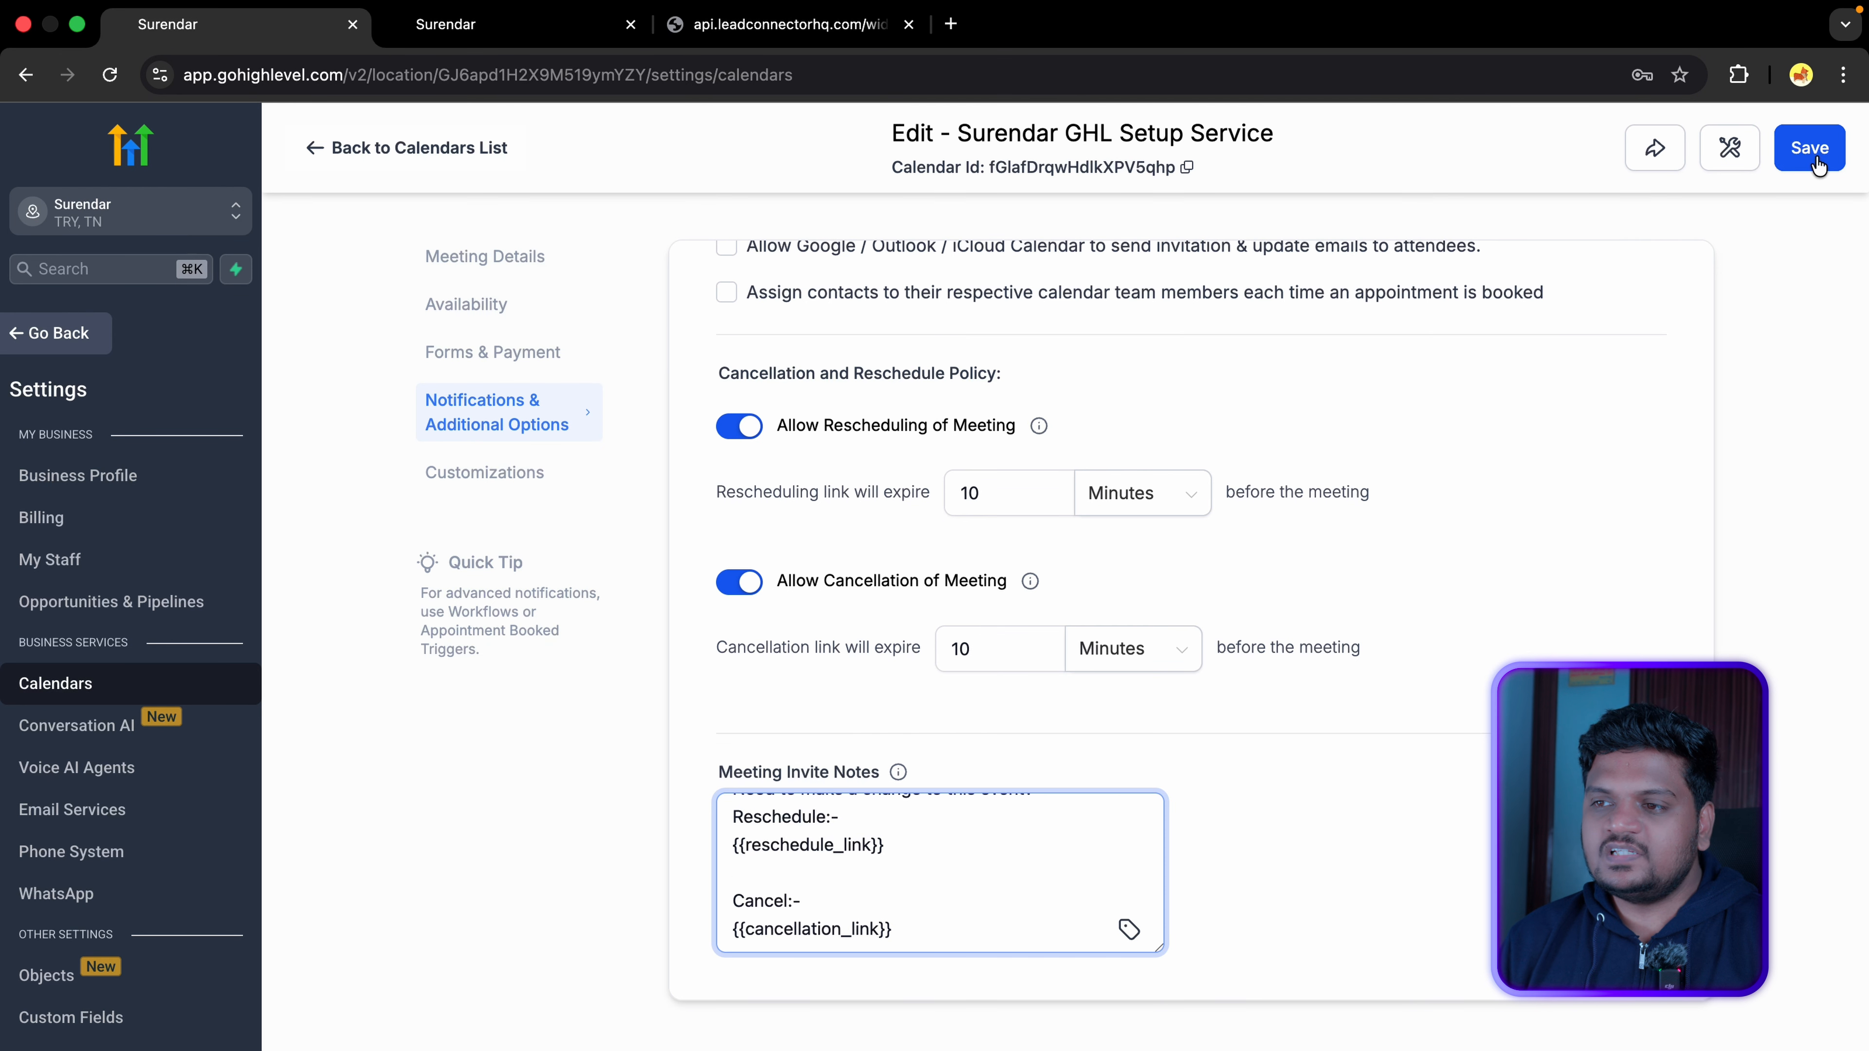
pyautogui.click(1818, 165)
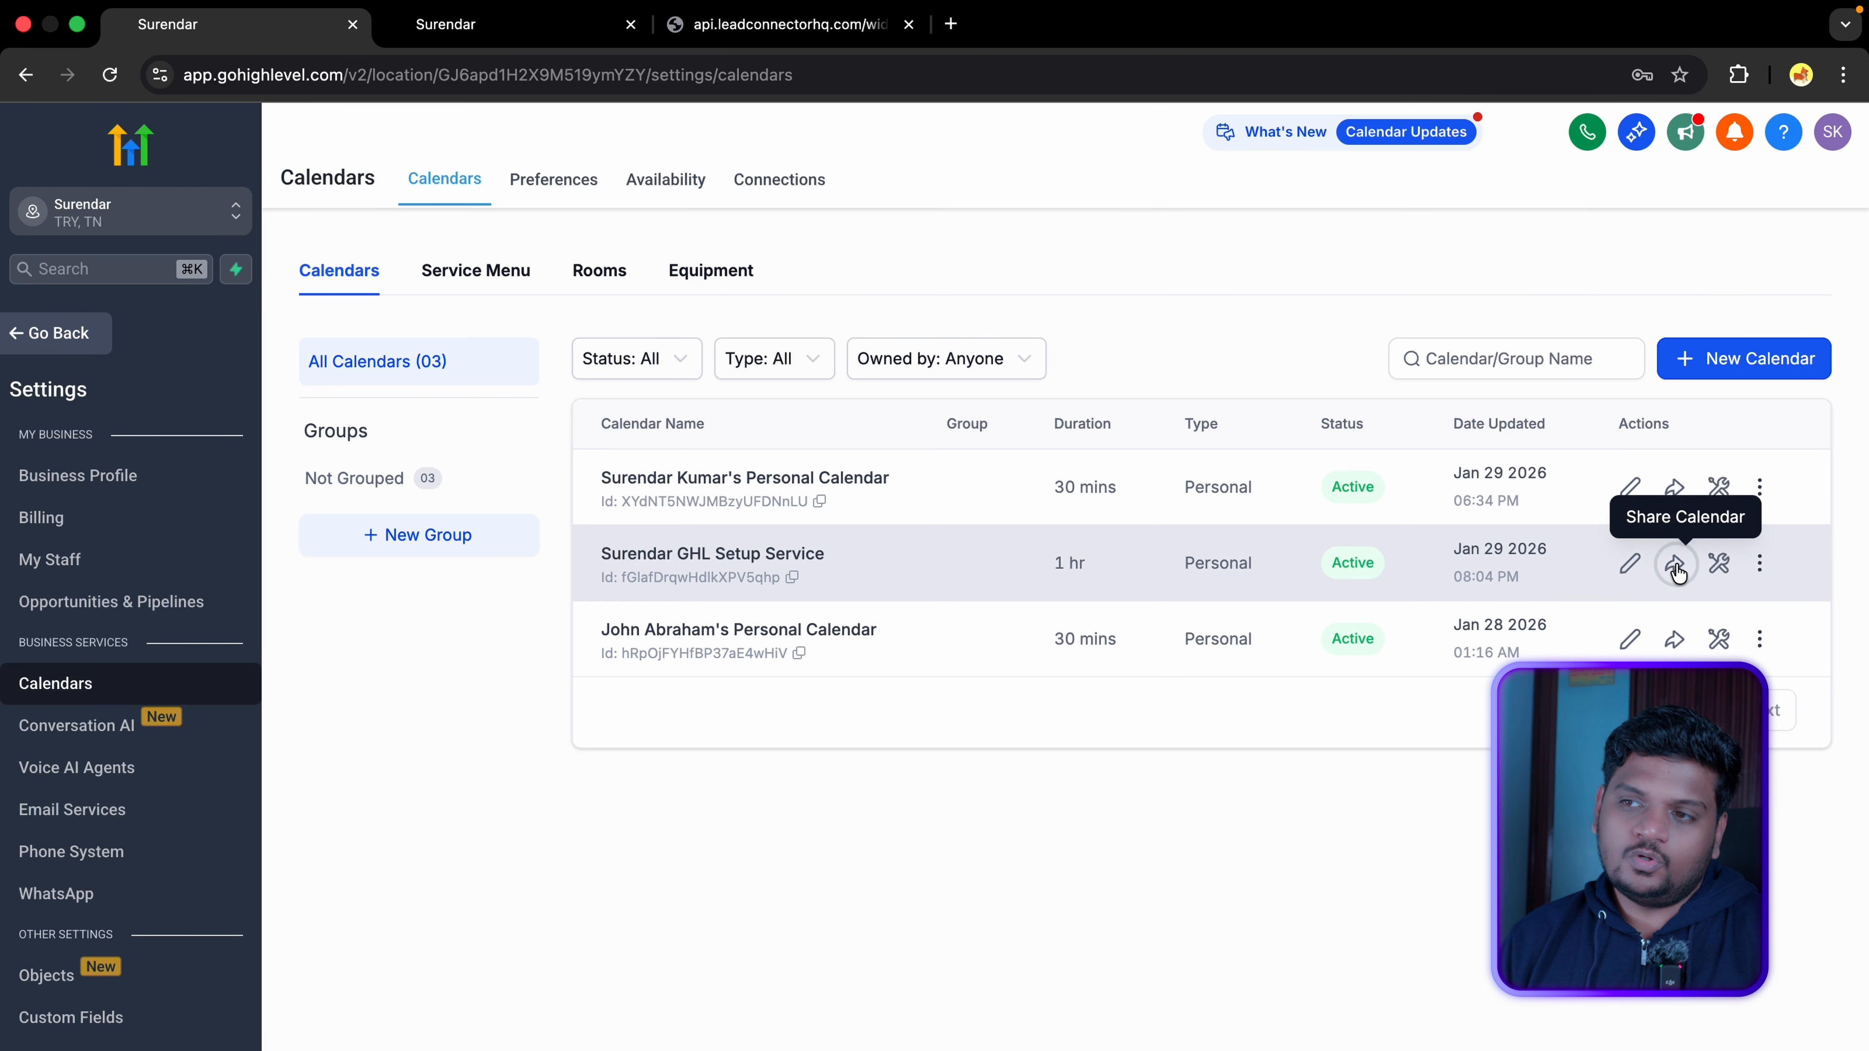
pyautogui.click(1672, 567)
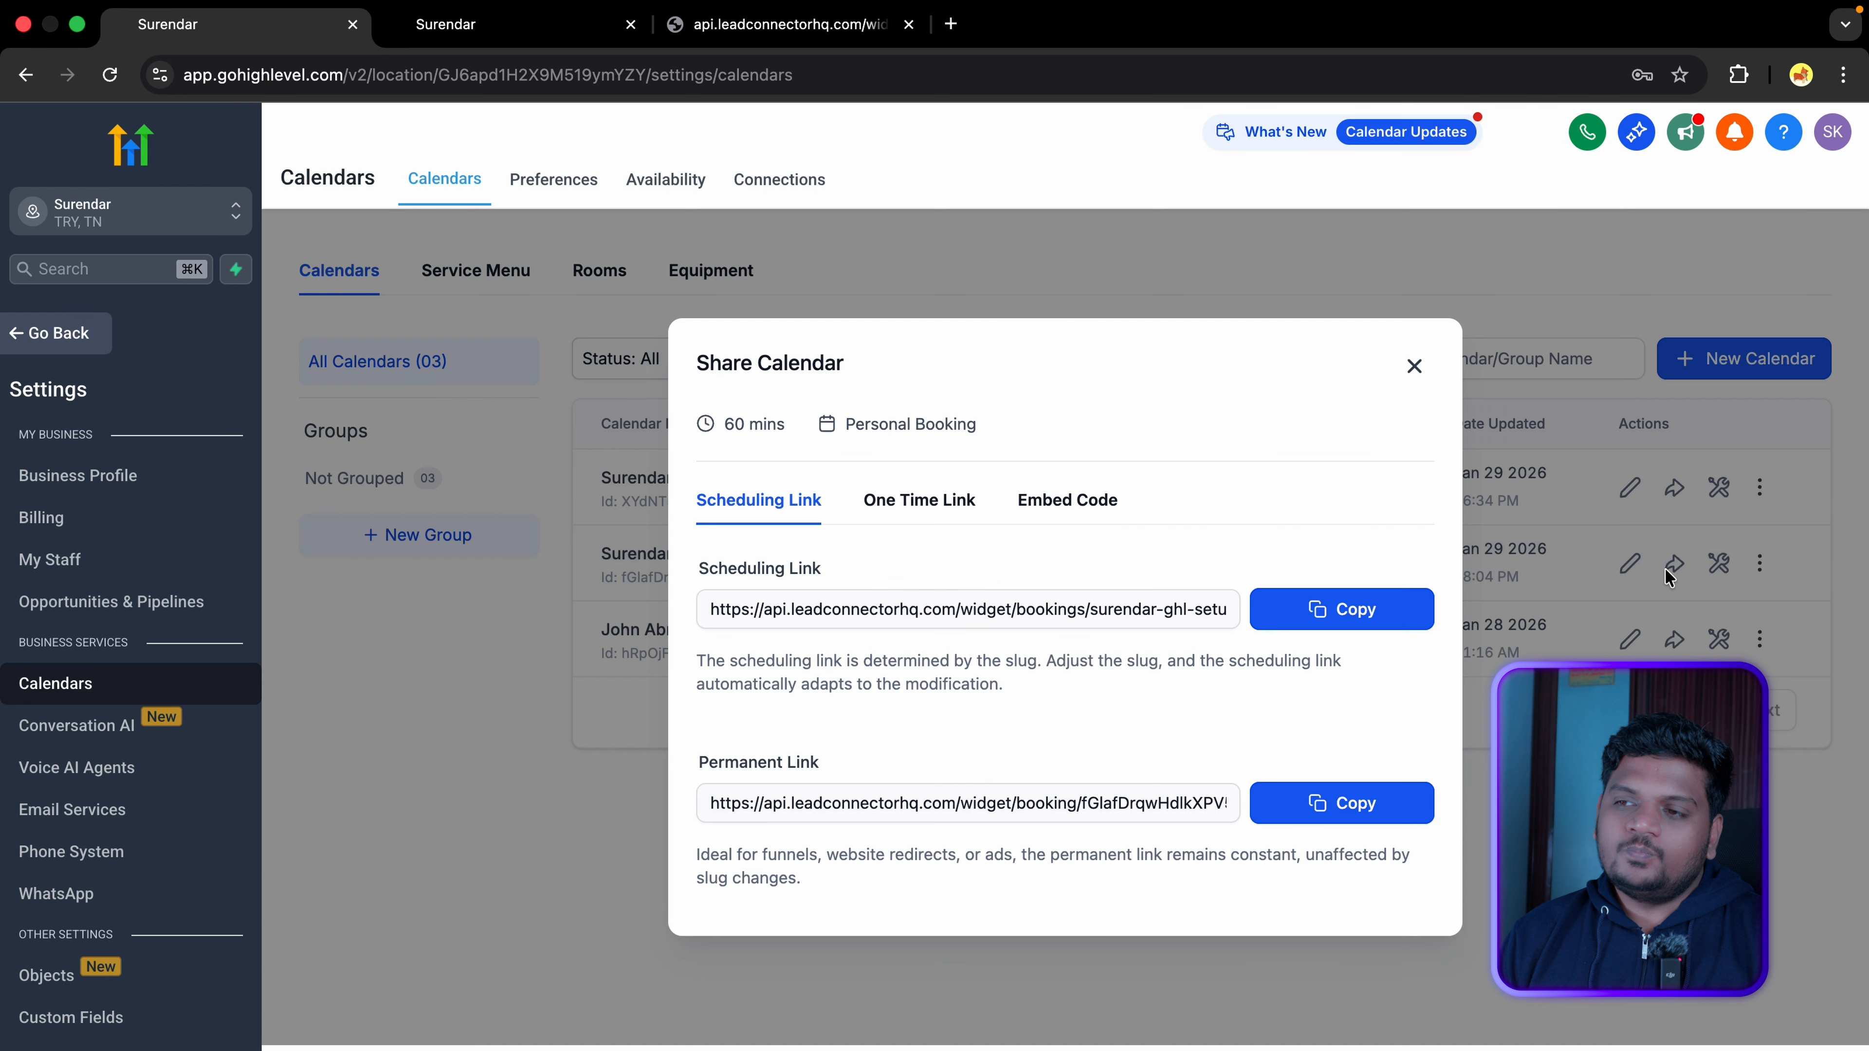
pyautogui.click(1384, 629)
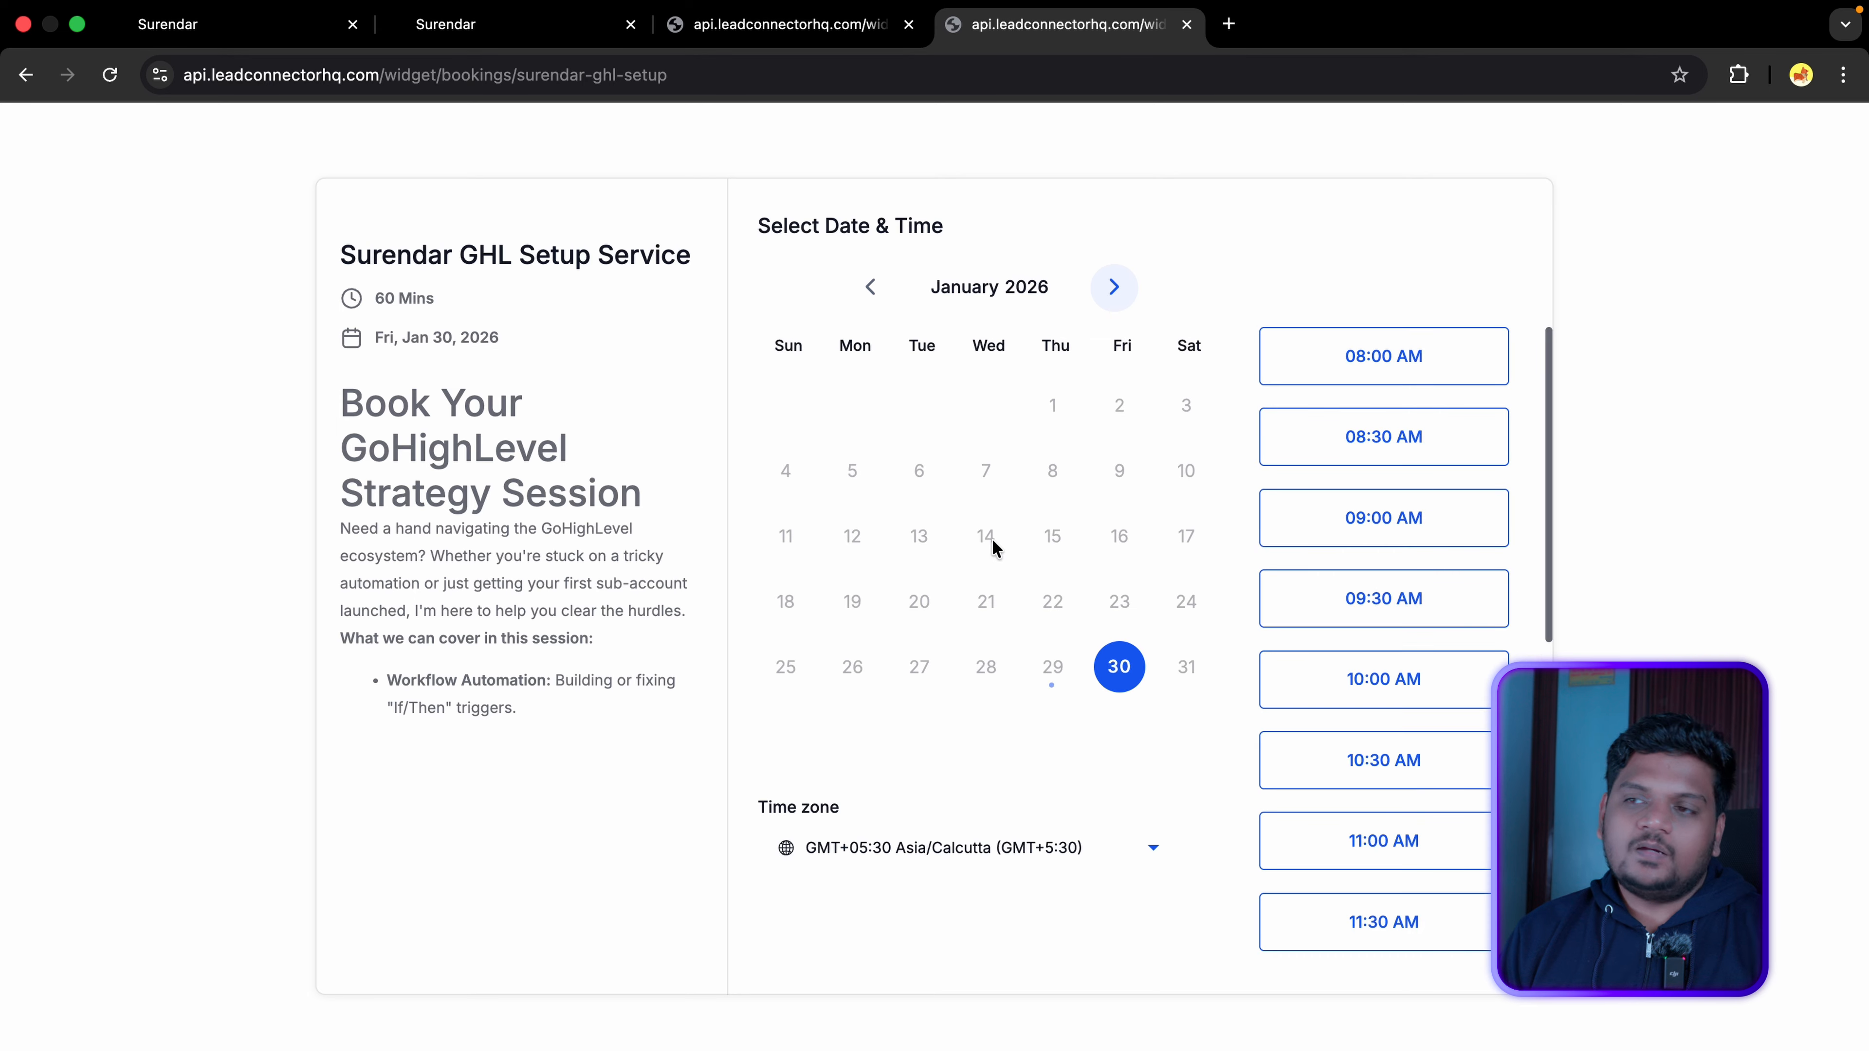